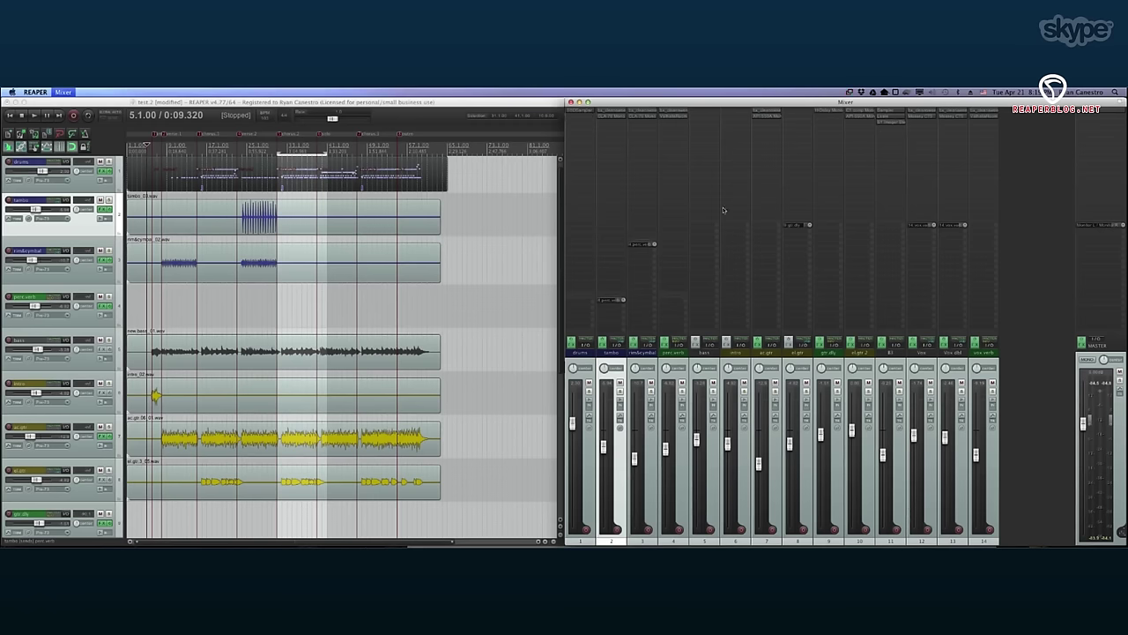
# Open the plug-in windows for SSDSampler on the drums track and for AUSampler, Leslie and S1 Imager on the B3 track.
pyautogui.click(584, 112)
pyautogui.moveTo(451, 150)
pyautogui.mouseDown()
pyautogui.moveTo(739, 120)
pyautogui.moveTo(748, 140)
pyautogui.moveTo(475, 180)
pyautogui.moveTo(453, 164)
pyautogui.mouseUp()
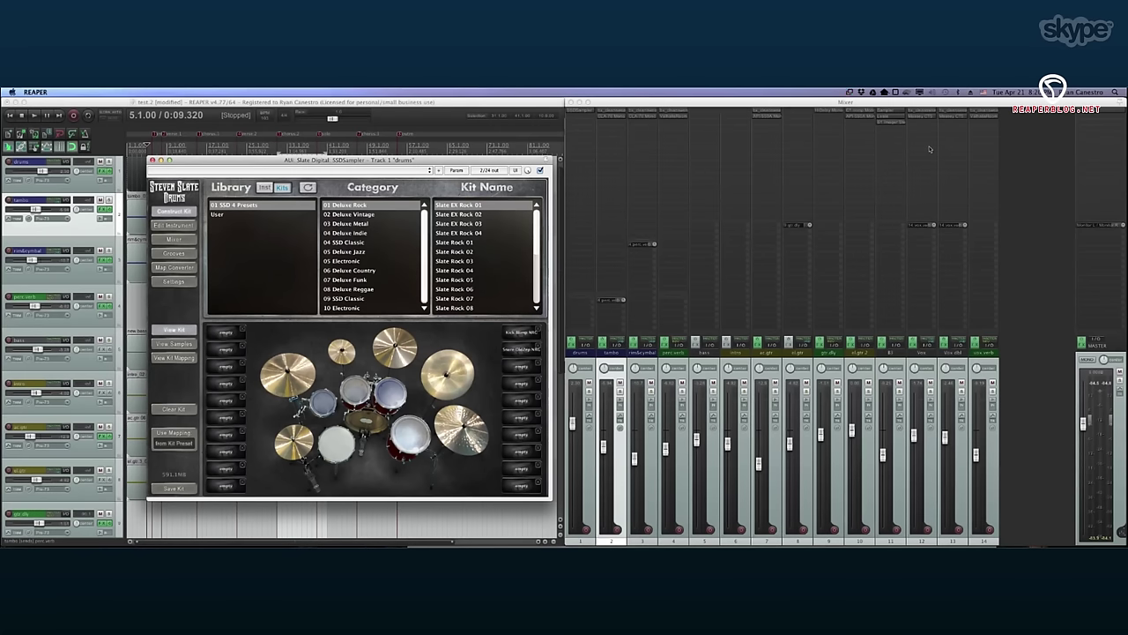
pyautogui.click(895, 113)
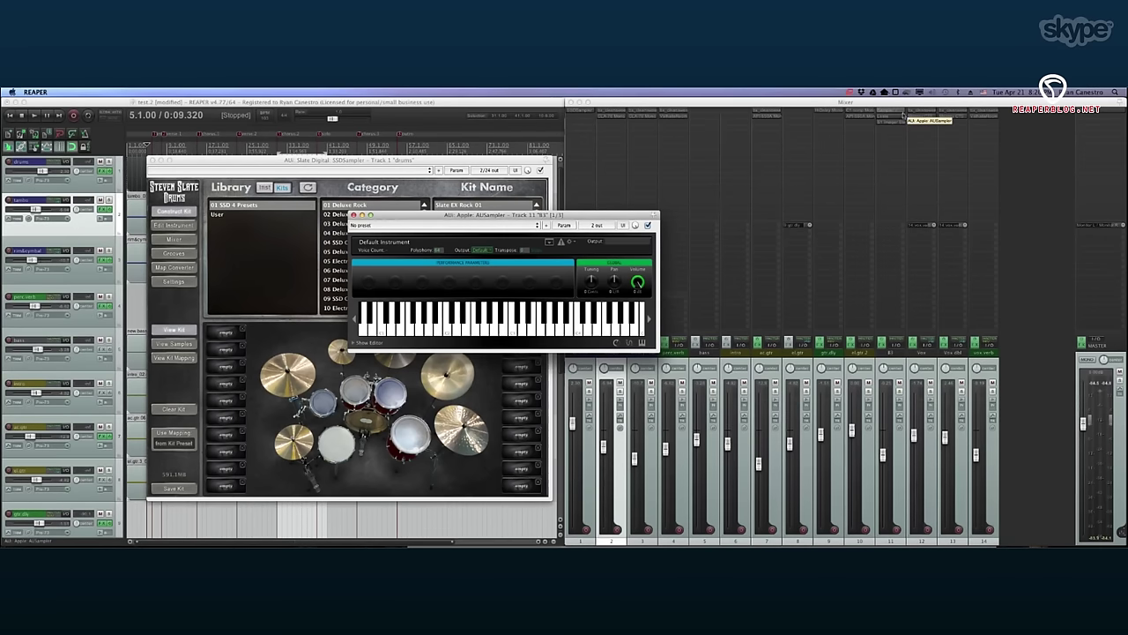
pyautogui.click(898, 120)
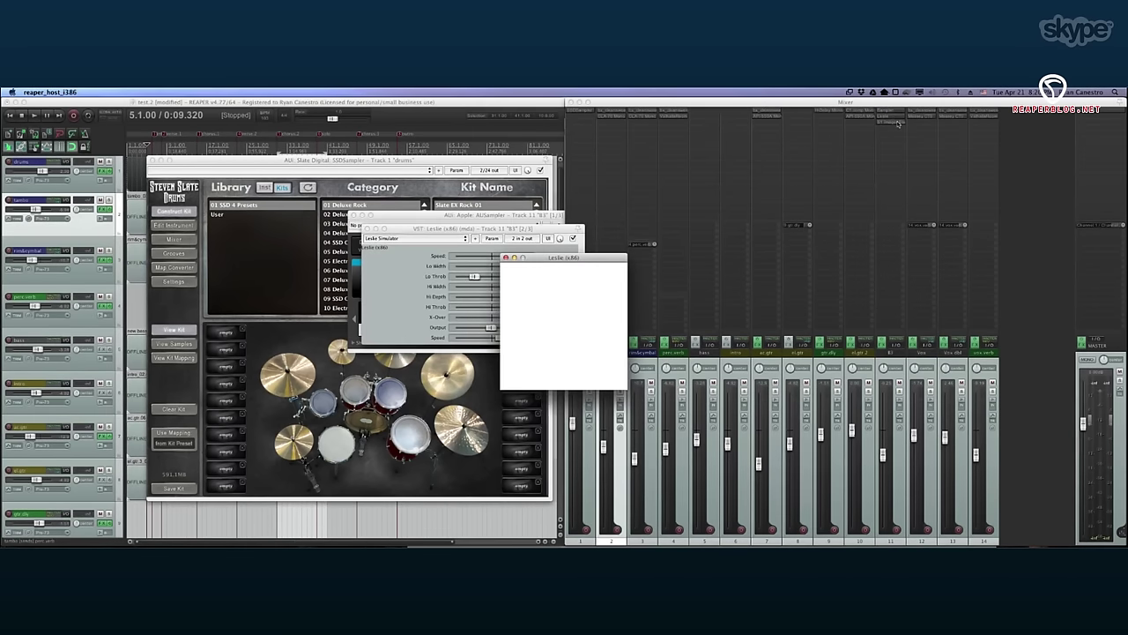
pyautogui.click(897, 123)
pyautogui.click(897, 124)
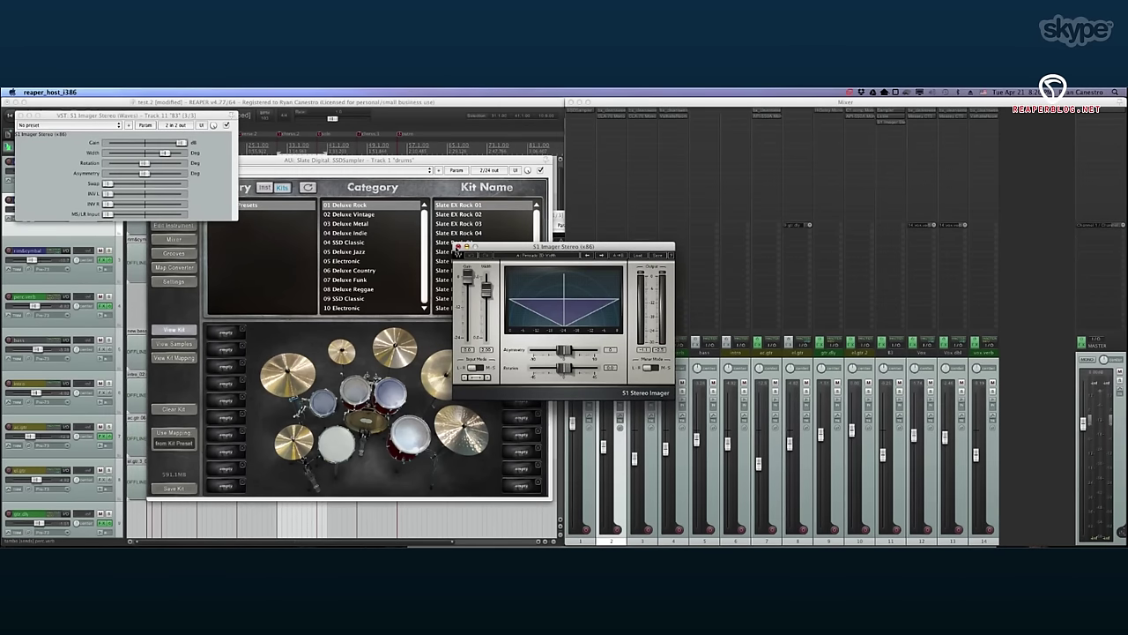
# Close all open plug-in windows: S1 Imager, Leslie, L2 Stereo, SSDSampler and AUSampler, including the bridged plug-ins' control windows.
pyautogui.click(458, 247)
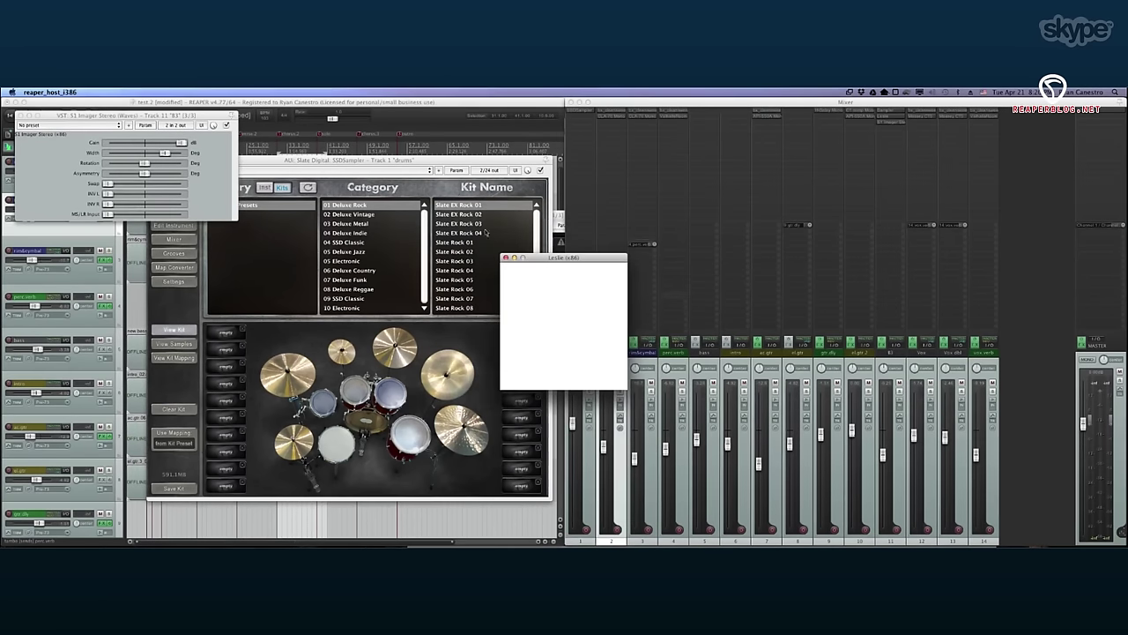
pyautogui.click(505, 258)
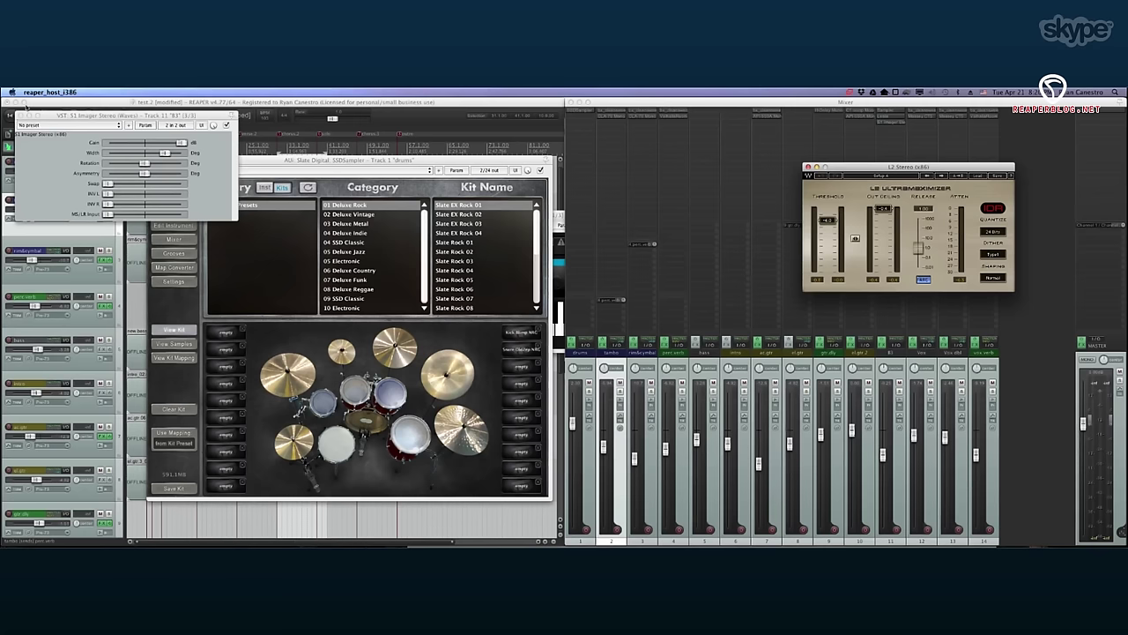
pyautogui.click(21, 115)
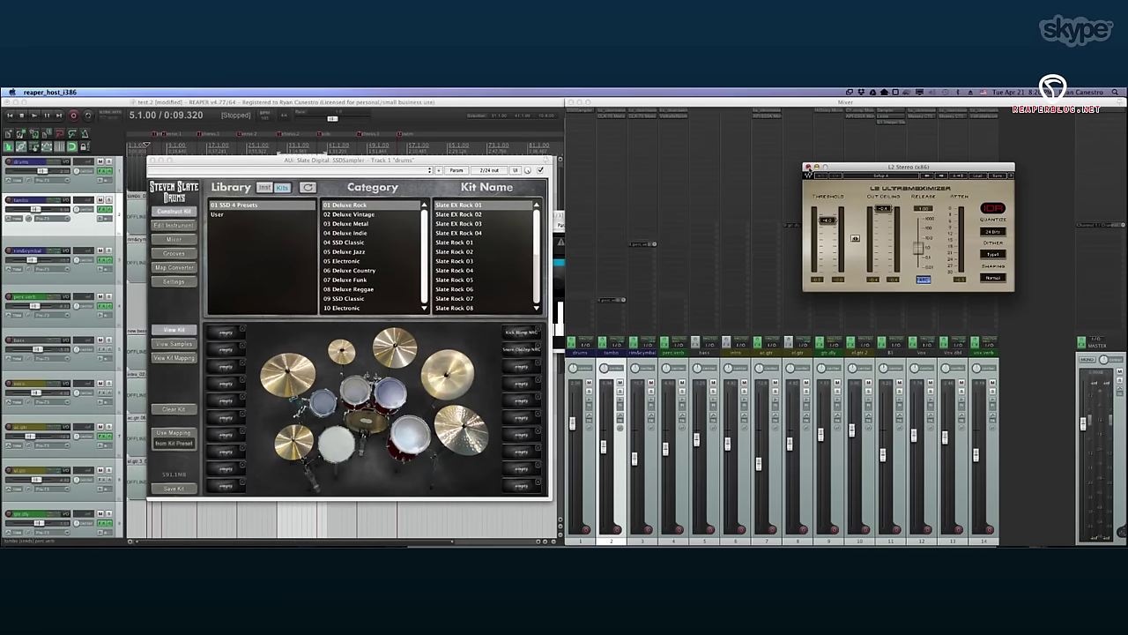
pyautogui.click(807, 166)
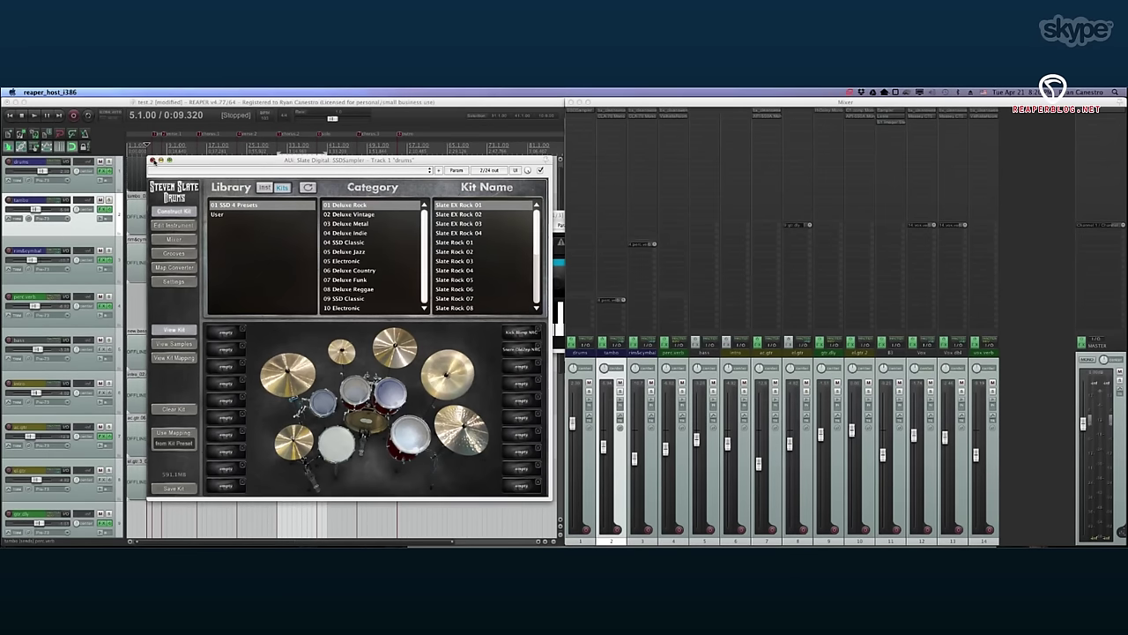
pyautogui.click(153, 161)
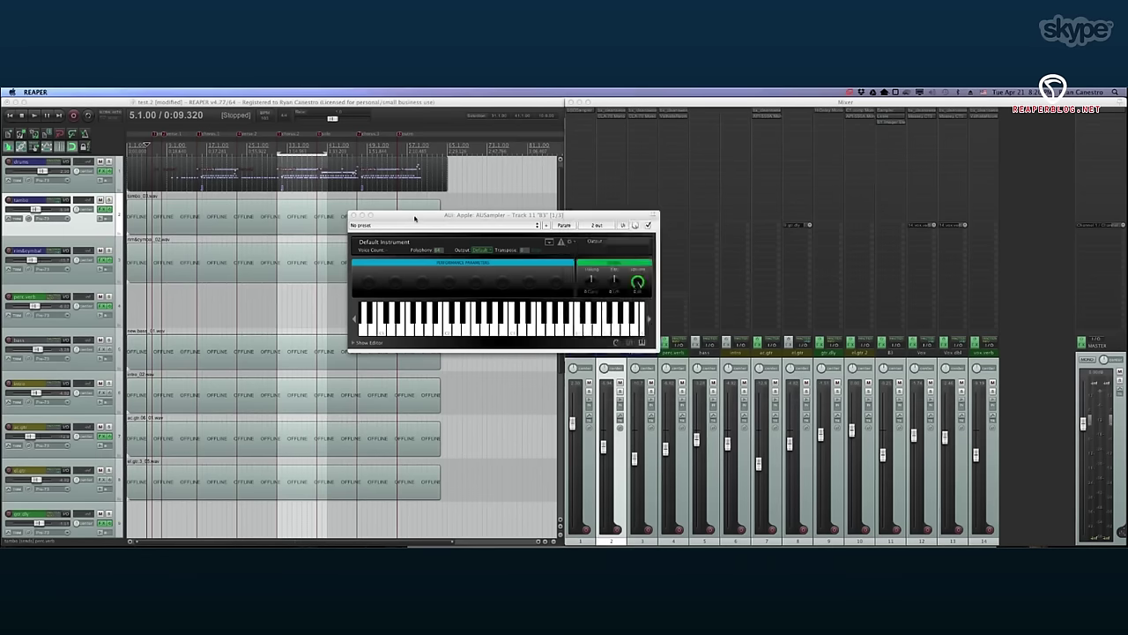
pyautogui.click(353, 215)
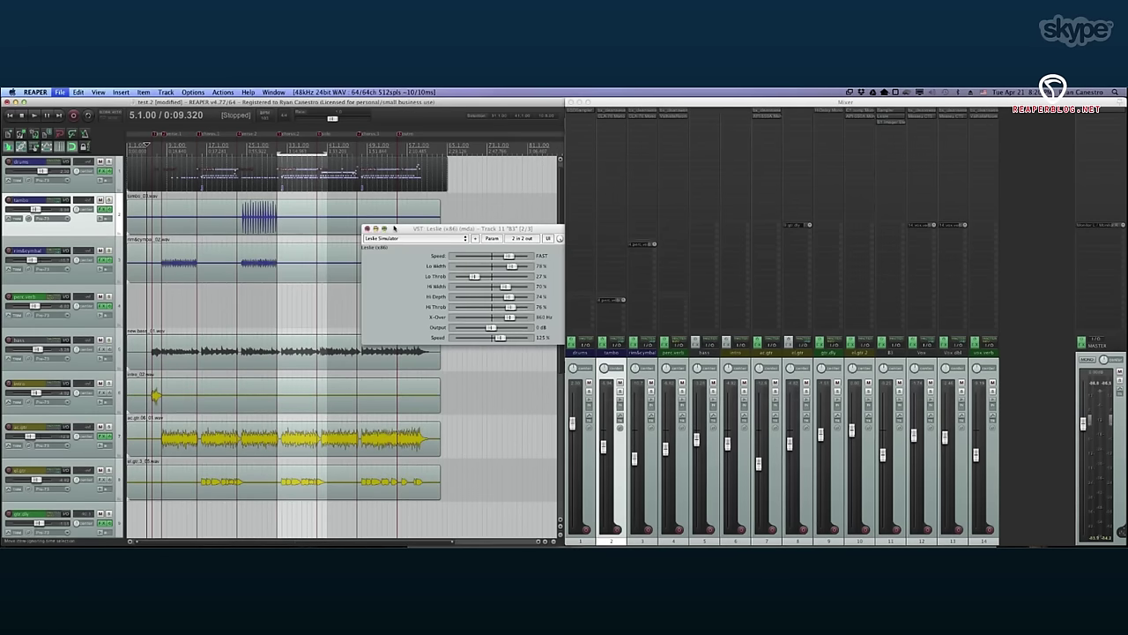
pyautogui.moveTo(402, 228); pyautogui.dragTo(695, 155)
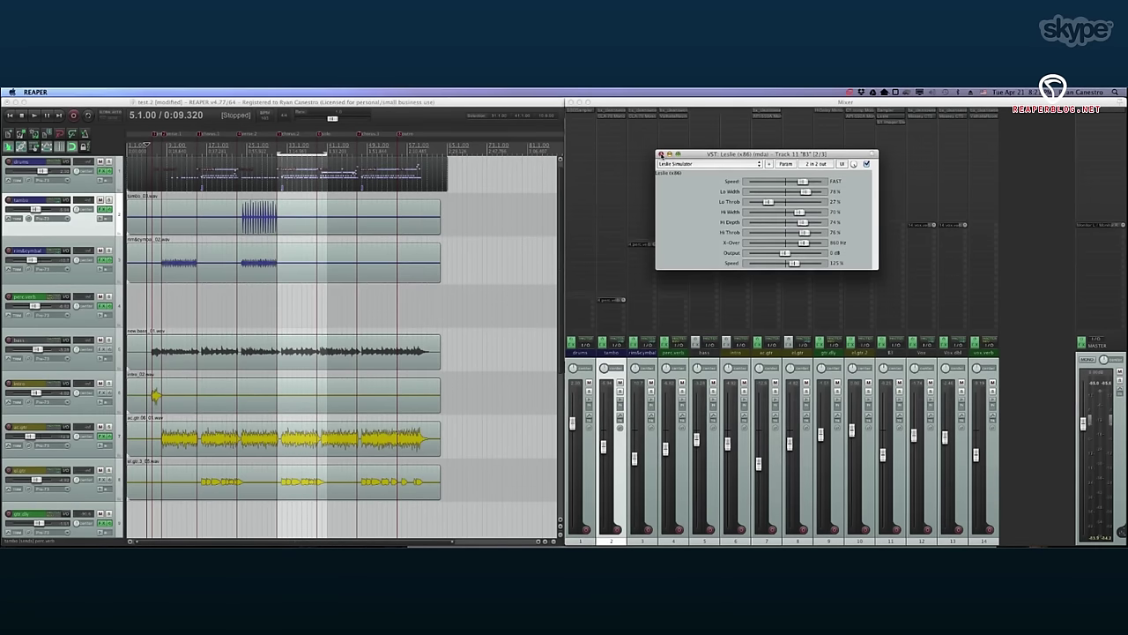
pyautogui.click(661, 154)
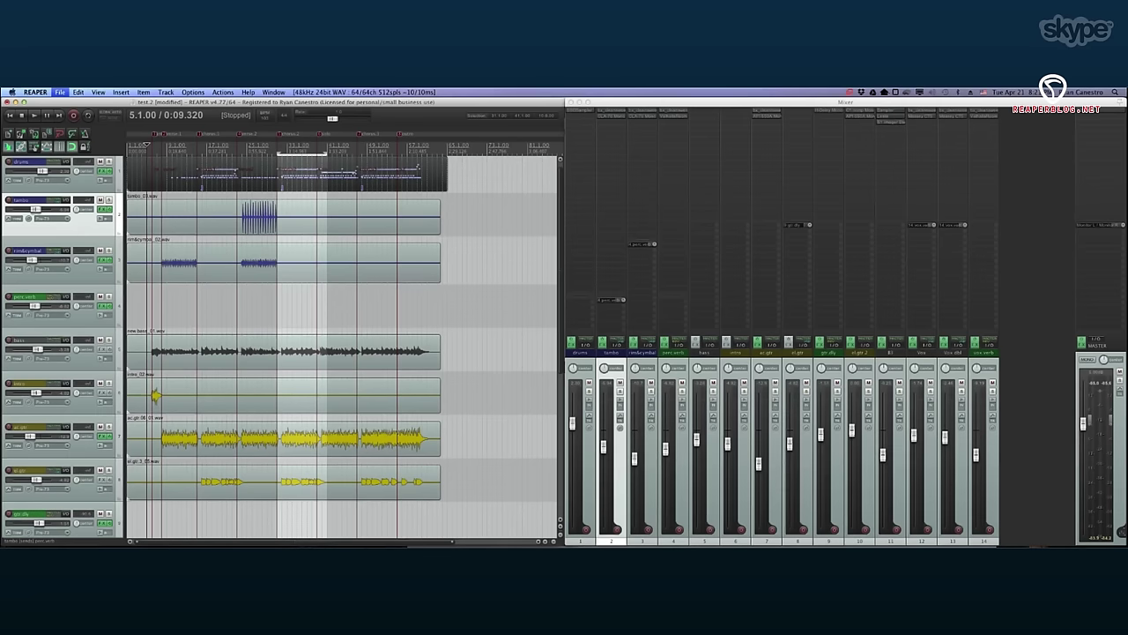
# View the ValhallaRoom reverb on the perc verb track, close both its windows and return to the arrangement.
pyautogui.click(678, 117)
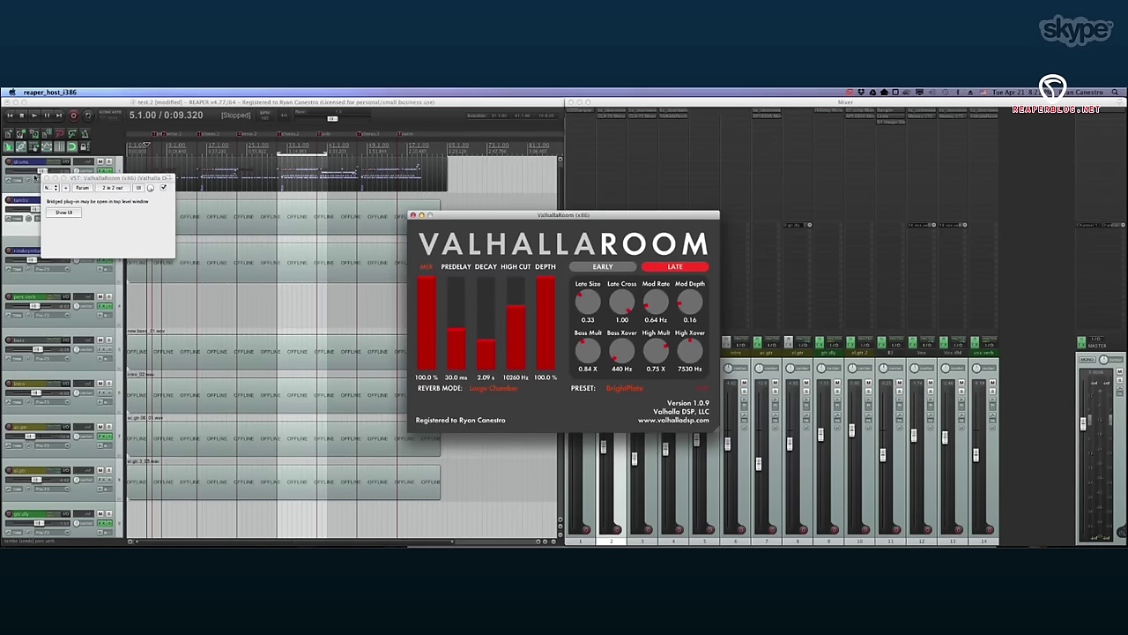
pyautogui.click(47, 178)
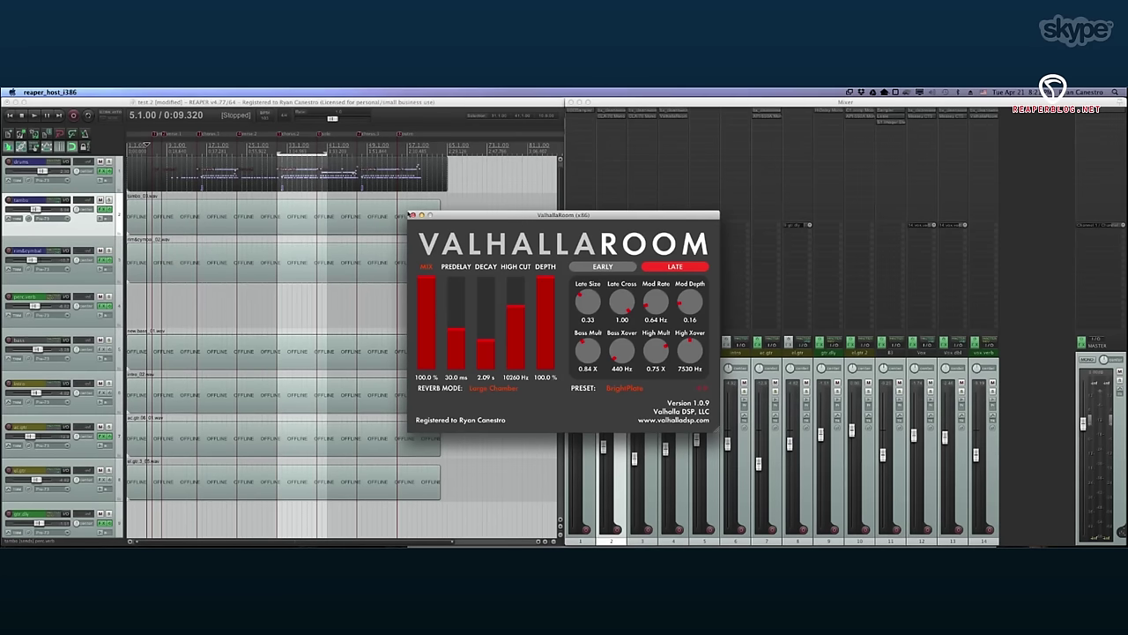
pyautogui.click(412, 215)
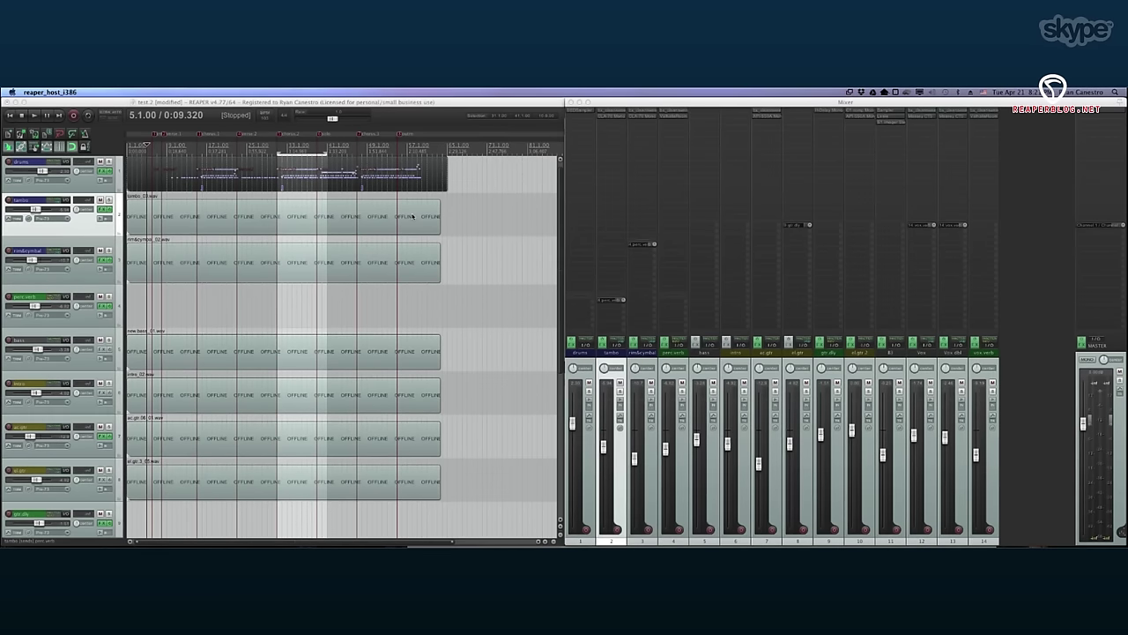
pyautogui.click(302, 297)
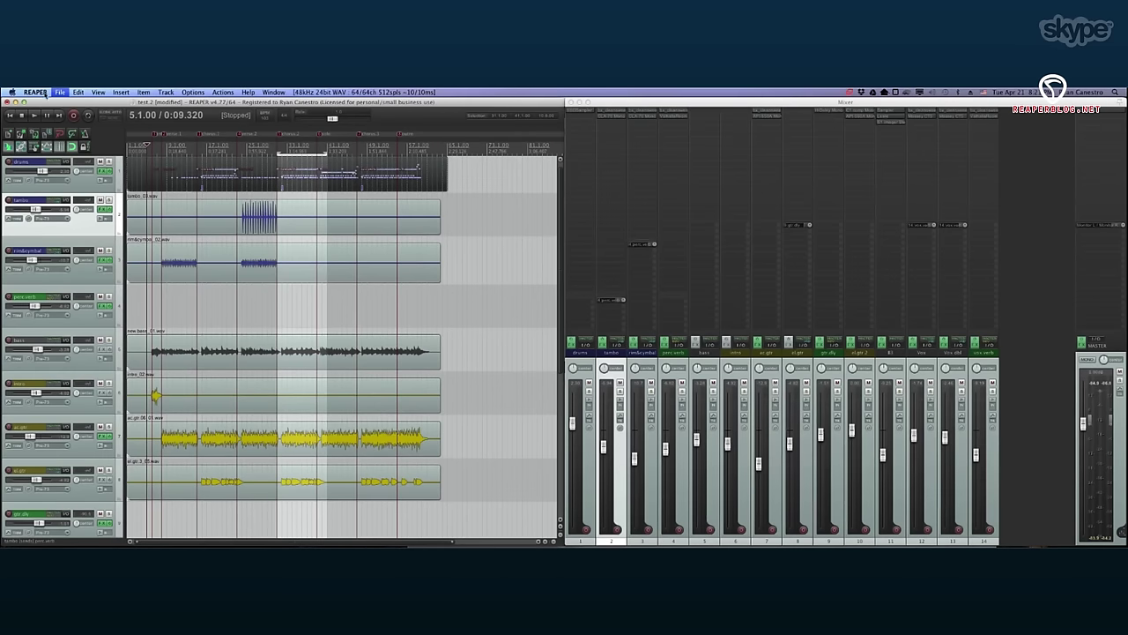
# Open the REAPER preferences and search them for "offline".
pyautogui.click(35, 91)
pyautogui.click(65, 118)
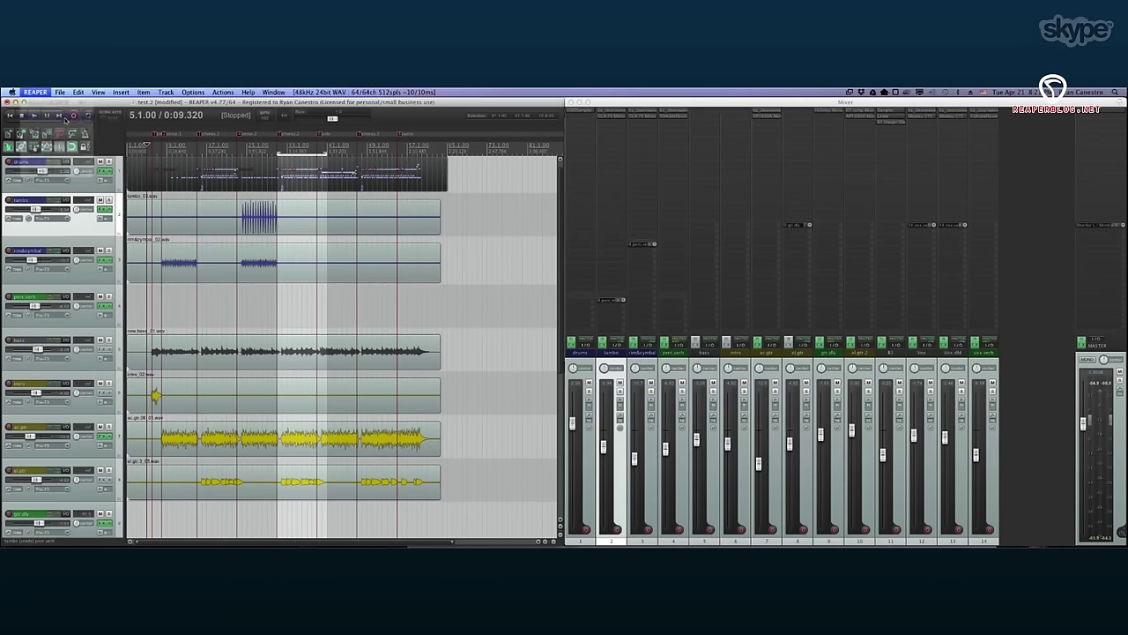
pyautogui.moveTo(542, 181); pyautogui.dragTo(354, 178)
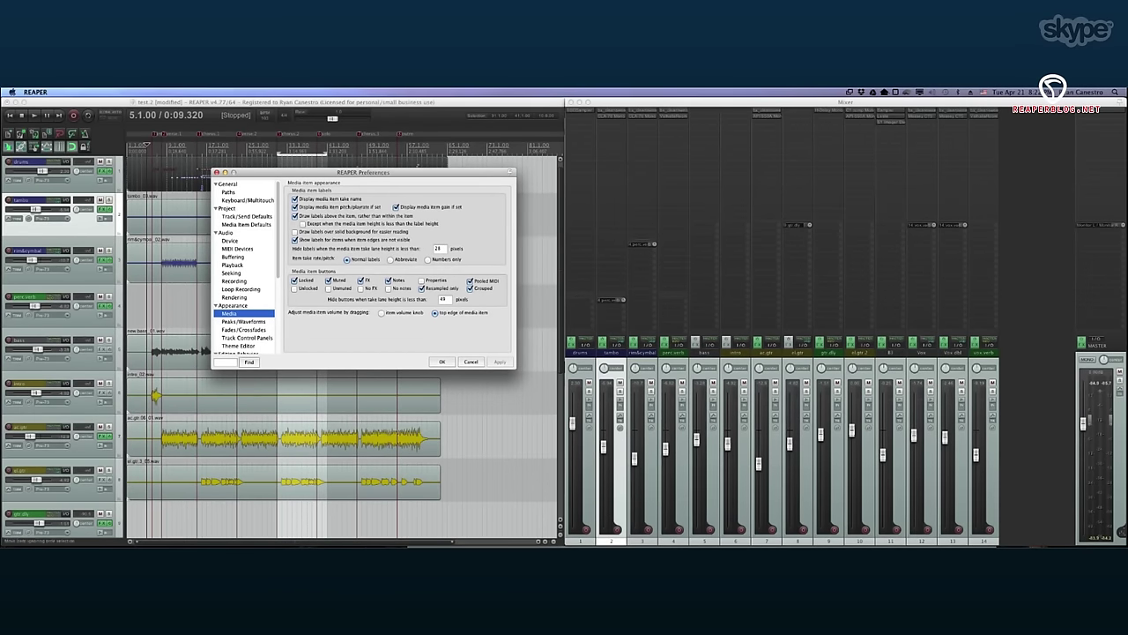
pyautogui.click(226, 362)
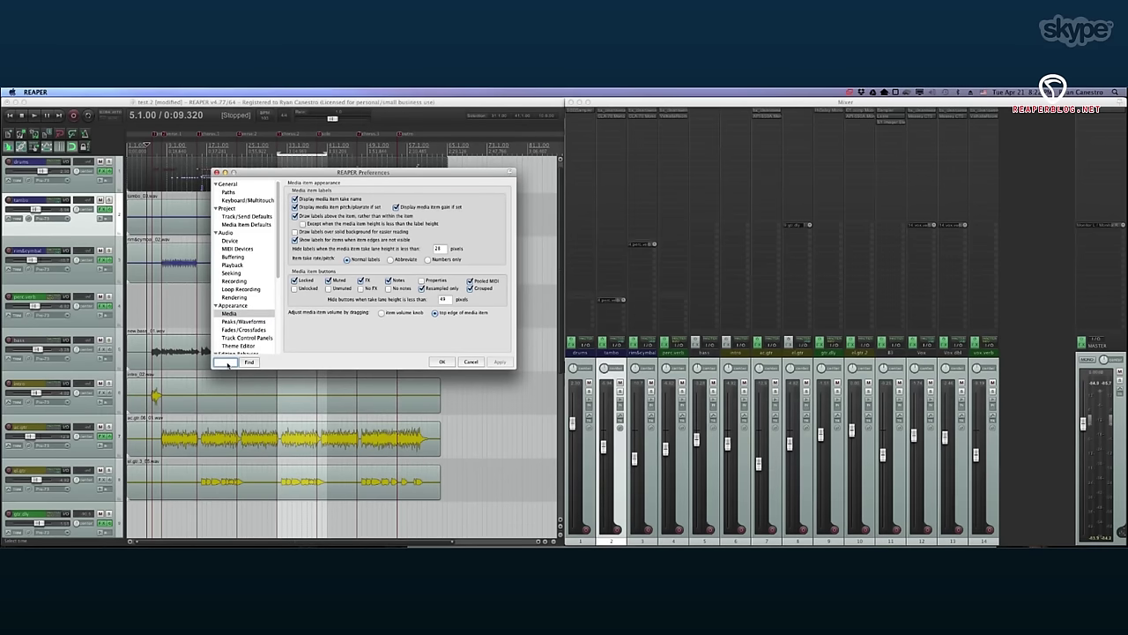
pyautogui.write('effect')
pyautogui.write('ne')
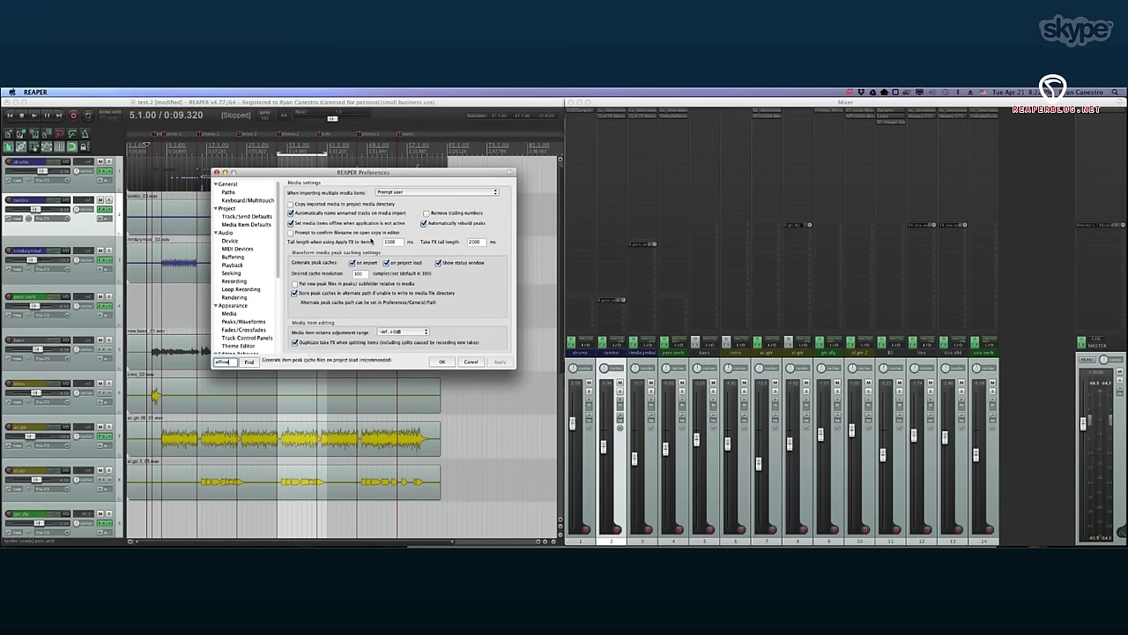
# Turn off "Set media items offline when application is not active", apply the change and close the preferences.
pyautogui.moveTo(395, 224)
pyautogui.click(290, 224)
pyautogui.click(501, 361)
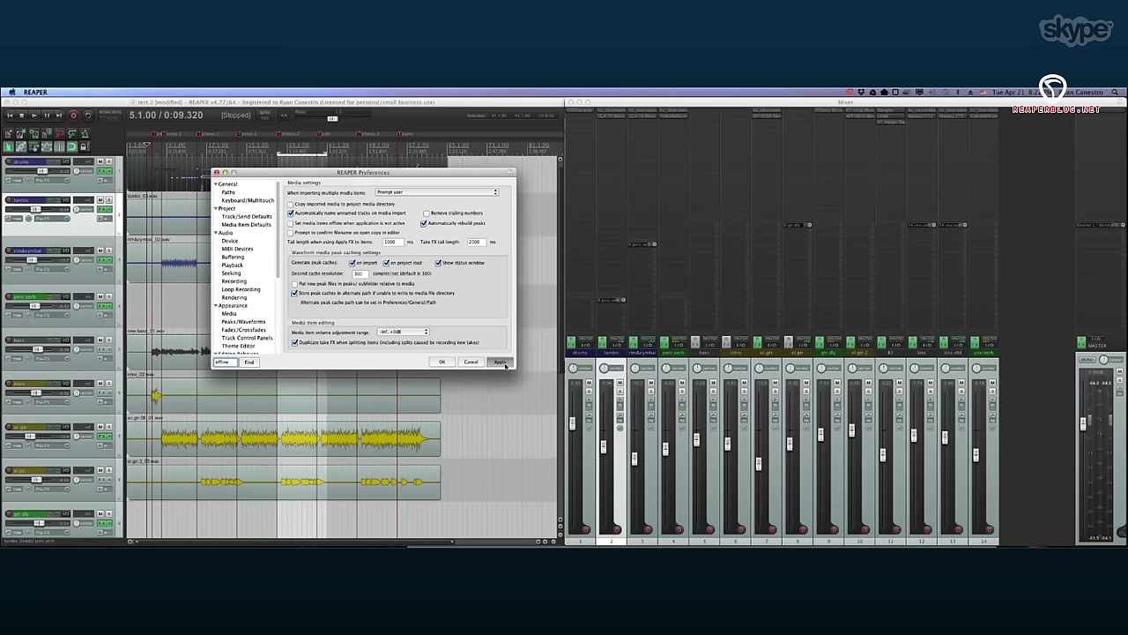
pyautogui.click(446, 362)
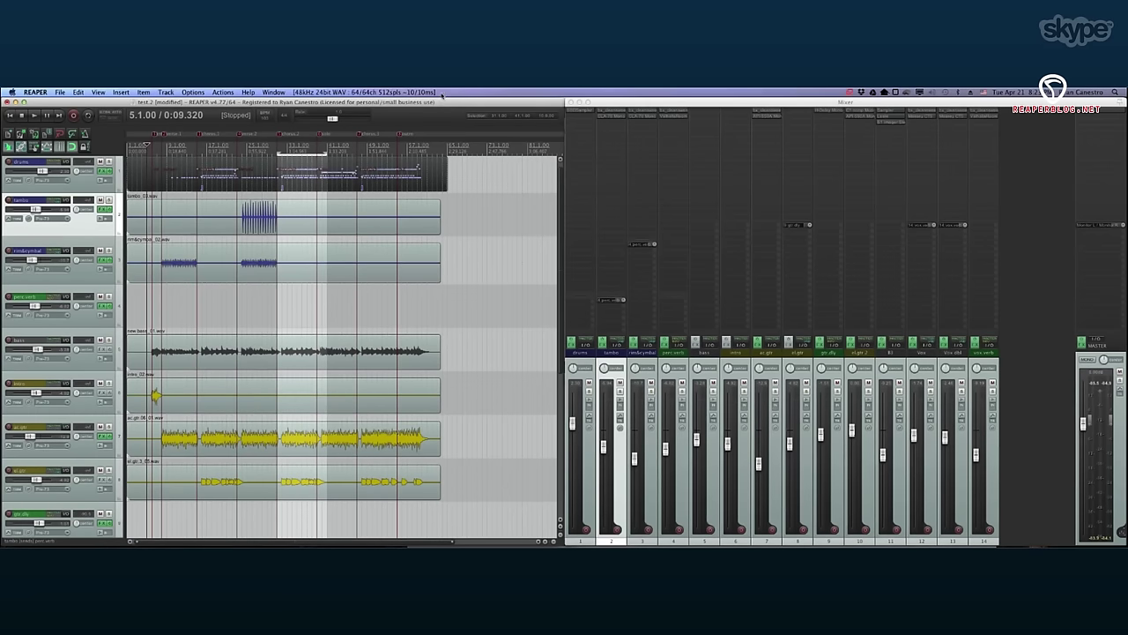
# Dock the floating mixer in the docker and widen the main window to the full screen width.
pyautogui.click(627, 99)
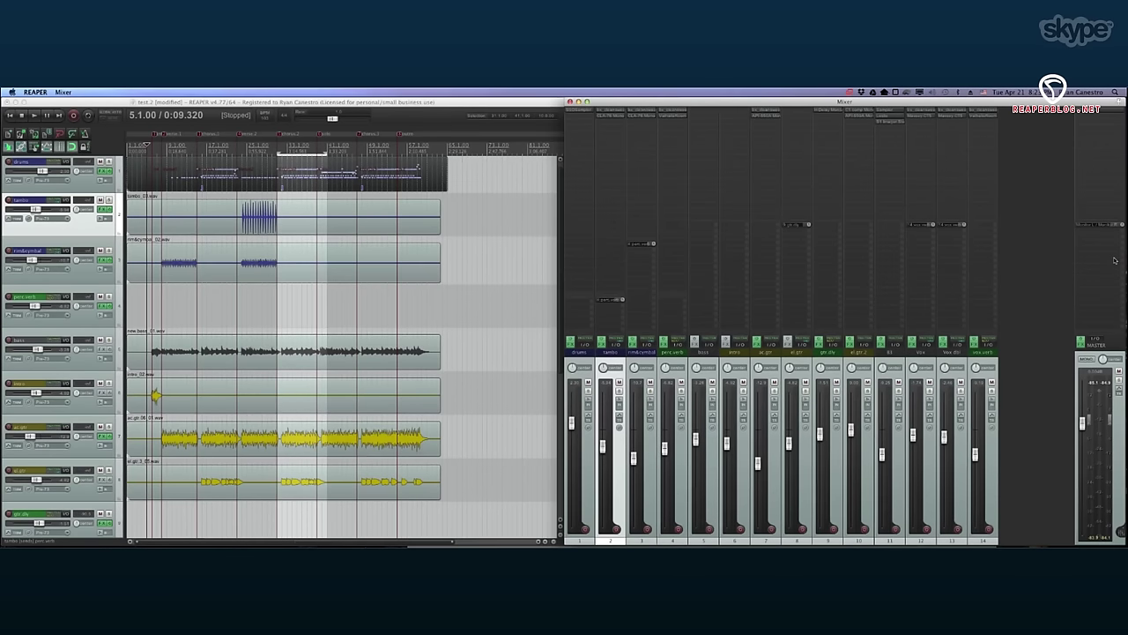
pyautogui.click(1120, 532)
pyautogui.click(1120, 532)
pyautogui.click(1120, 533)
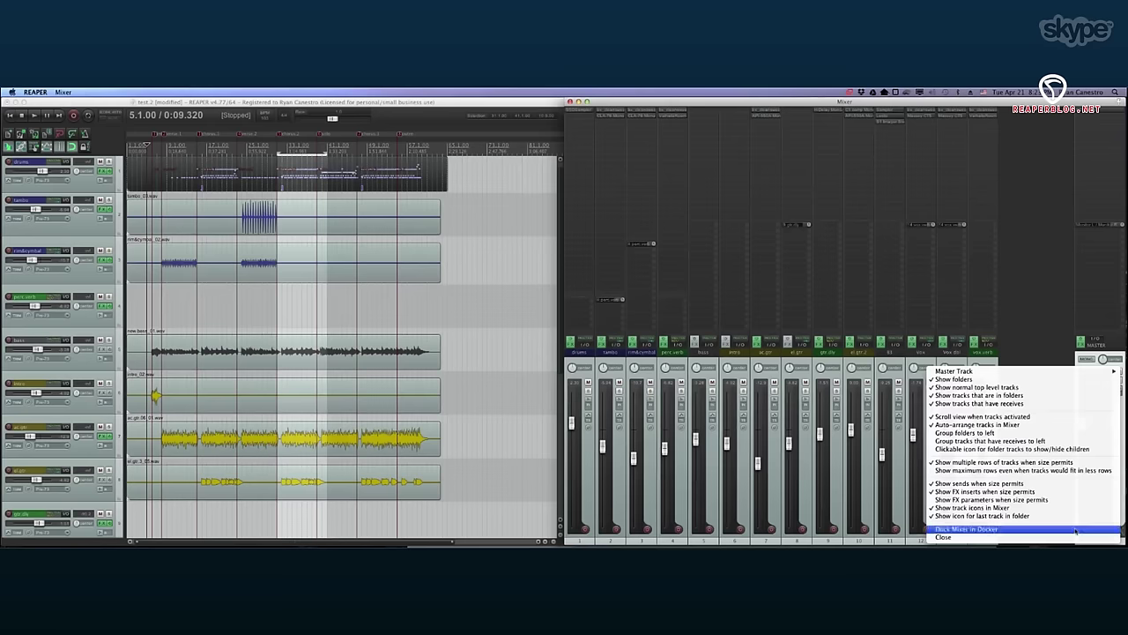
pyautogui.click(943, 536)
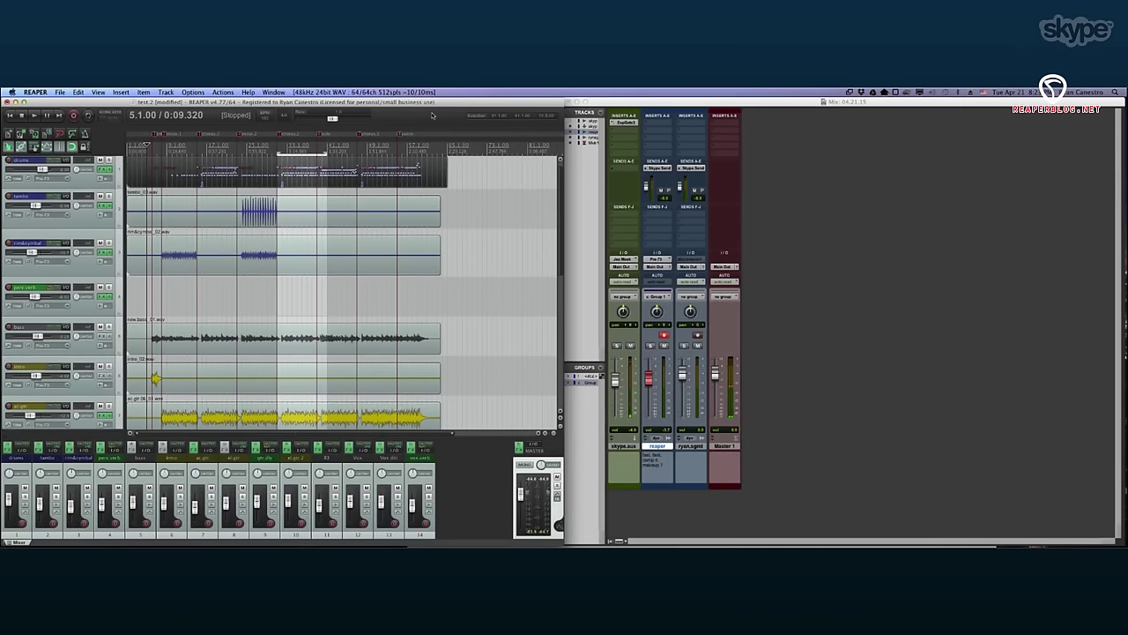
pyautogui.moveTo(562, 541); pyautogui.dragTo(1124, 543)
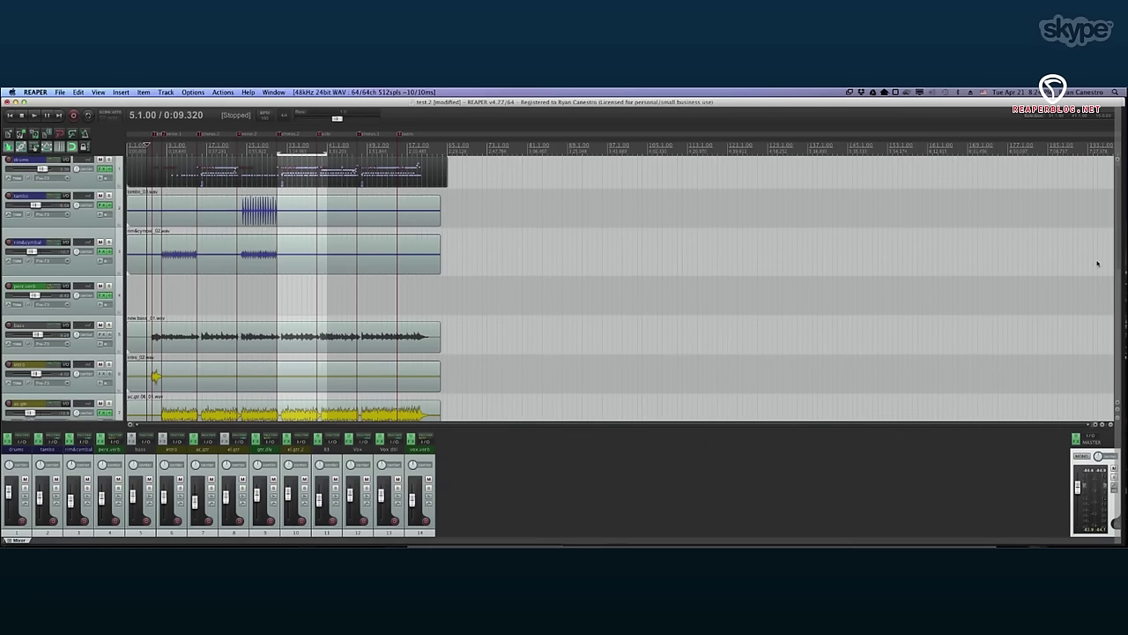
# Widen the docked mixer beside the arrangement so that all 14 track strips and the master fit.
pyautogui.press('super+m')
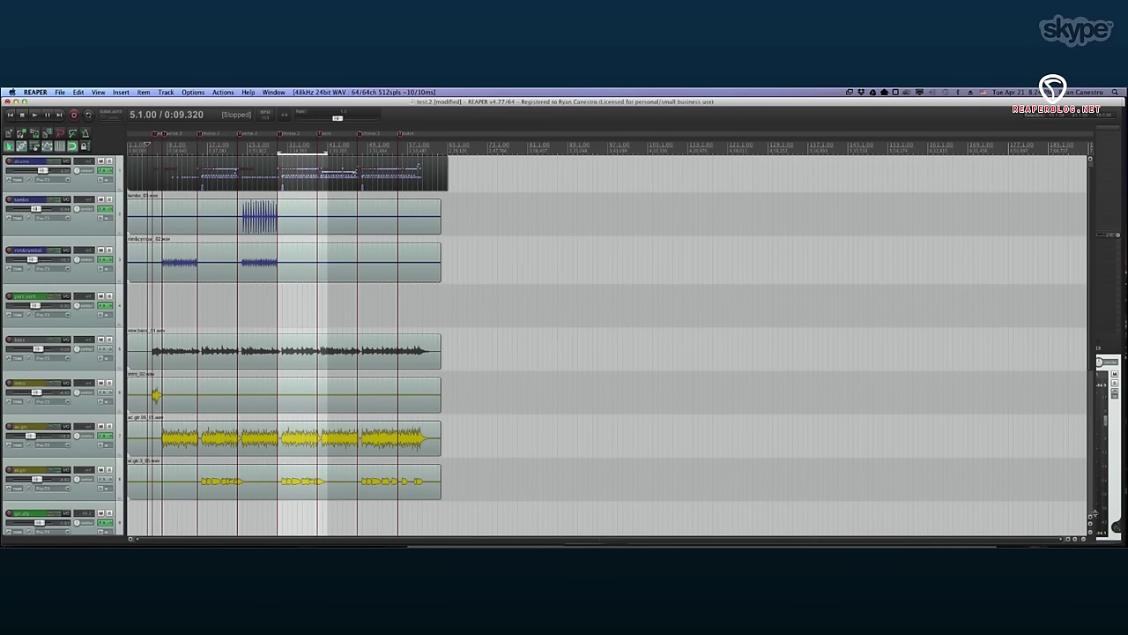
pyautogui.moveTo(1043, 515); pyautogui.dragTo(556, 538)
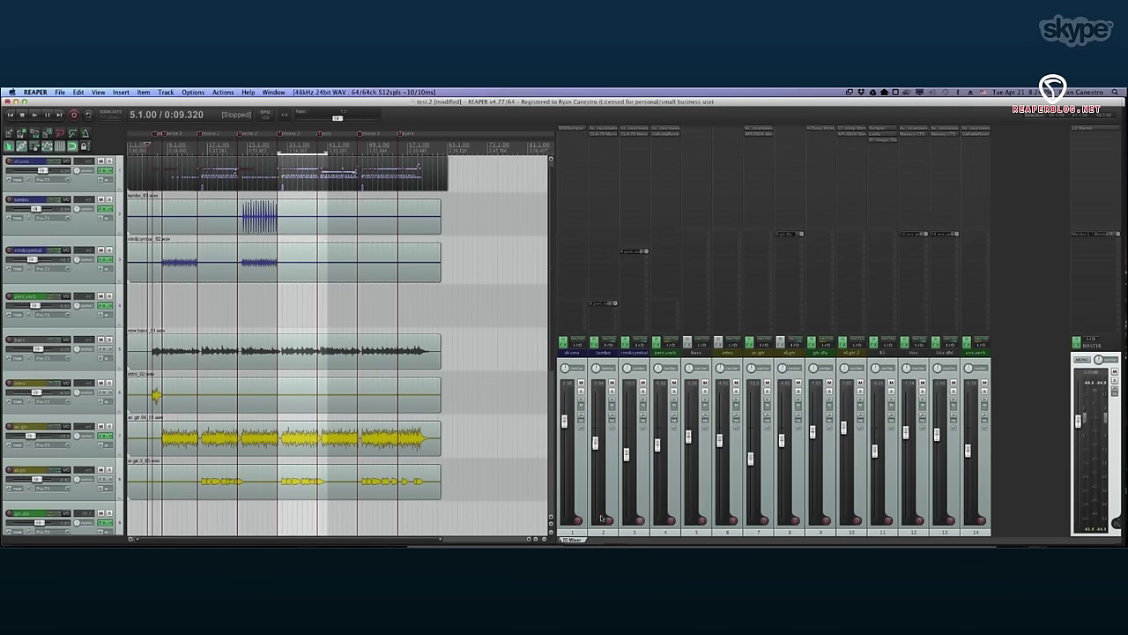
pyautogui.moveTo(556, 513); pyautogui.dragTo(569, 514)
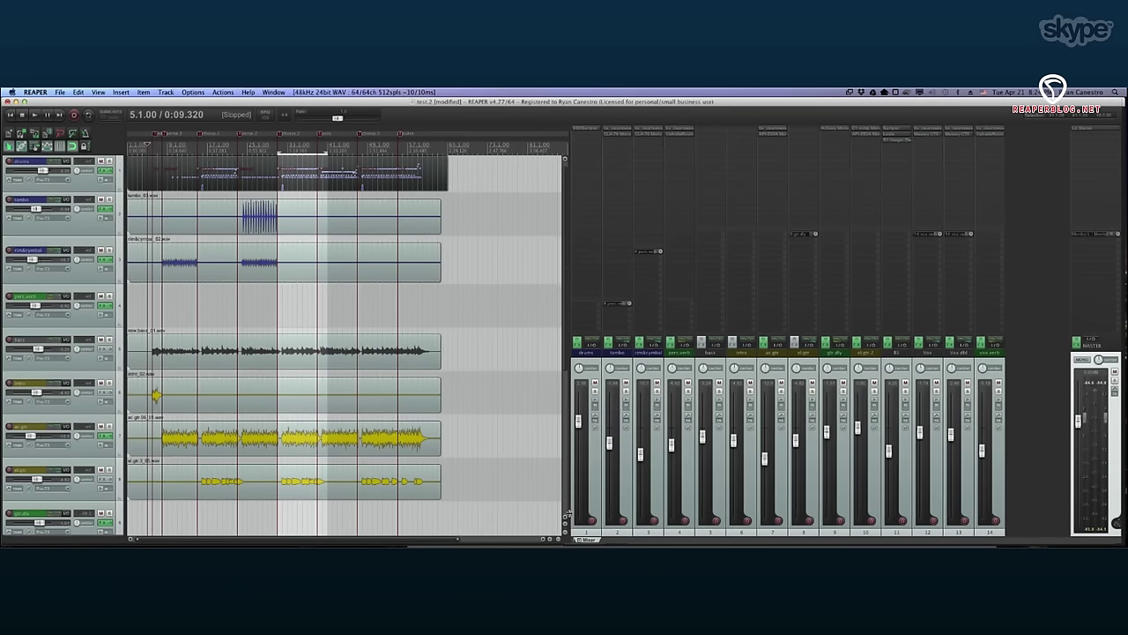
# Hide and show the docked mixer again, and move its divider slightly to give the arrangement more width.
pyautogui.press('super+m')
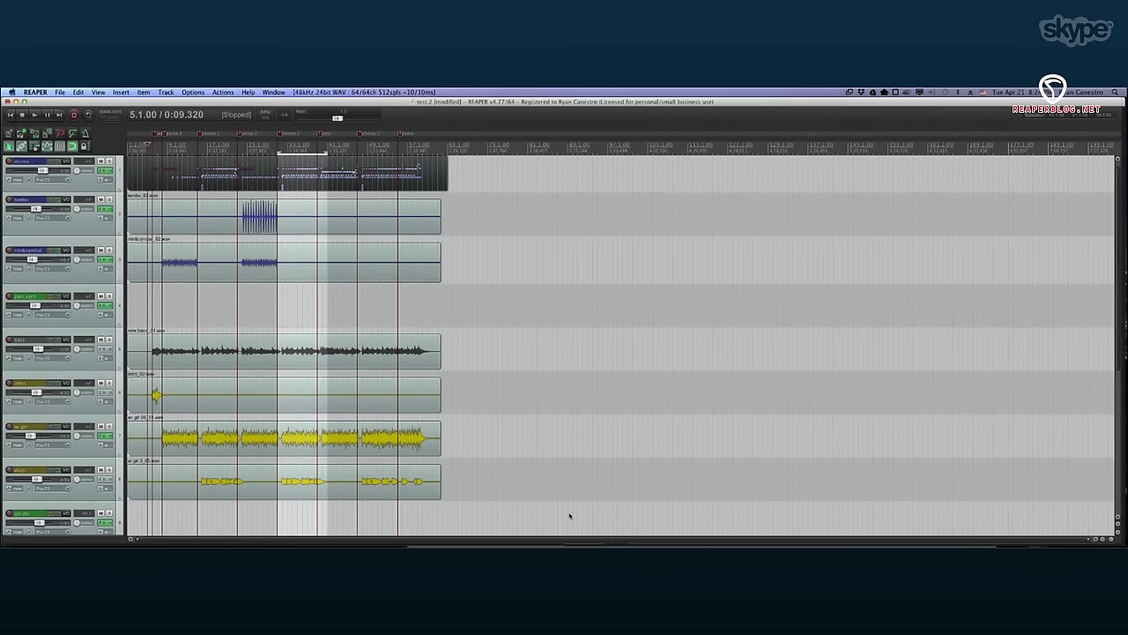
pyautogui.press('super+m')
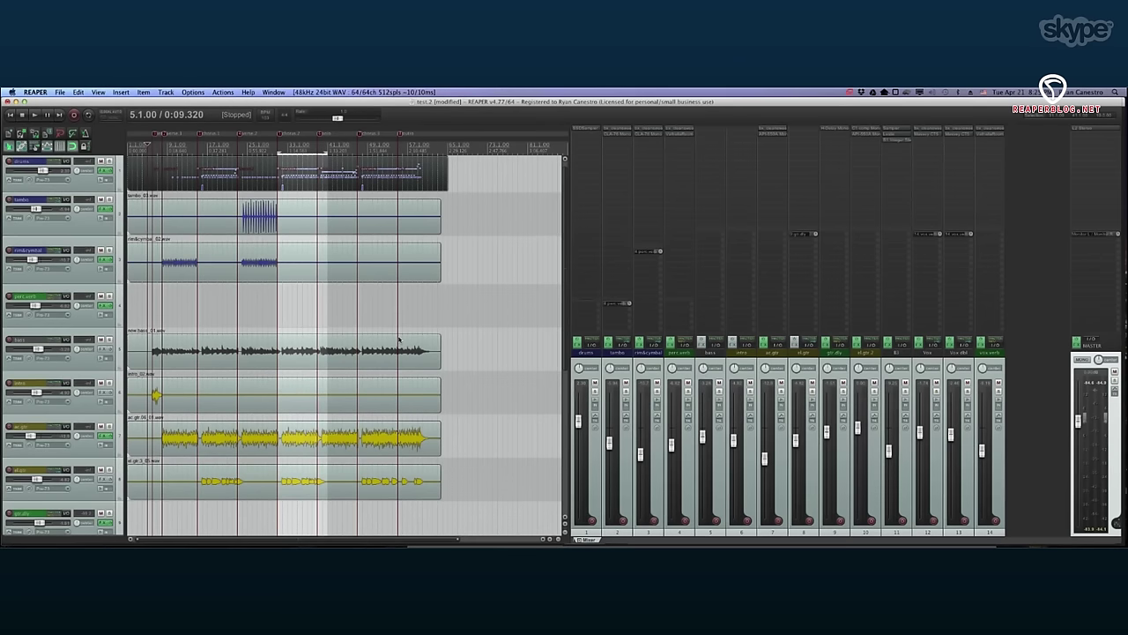
pyautogui.moveTo(214, 495)
pyautogui.moveTo(571, 419); pyautogui.dragTo(584, 421)
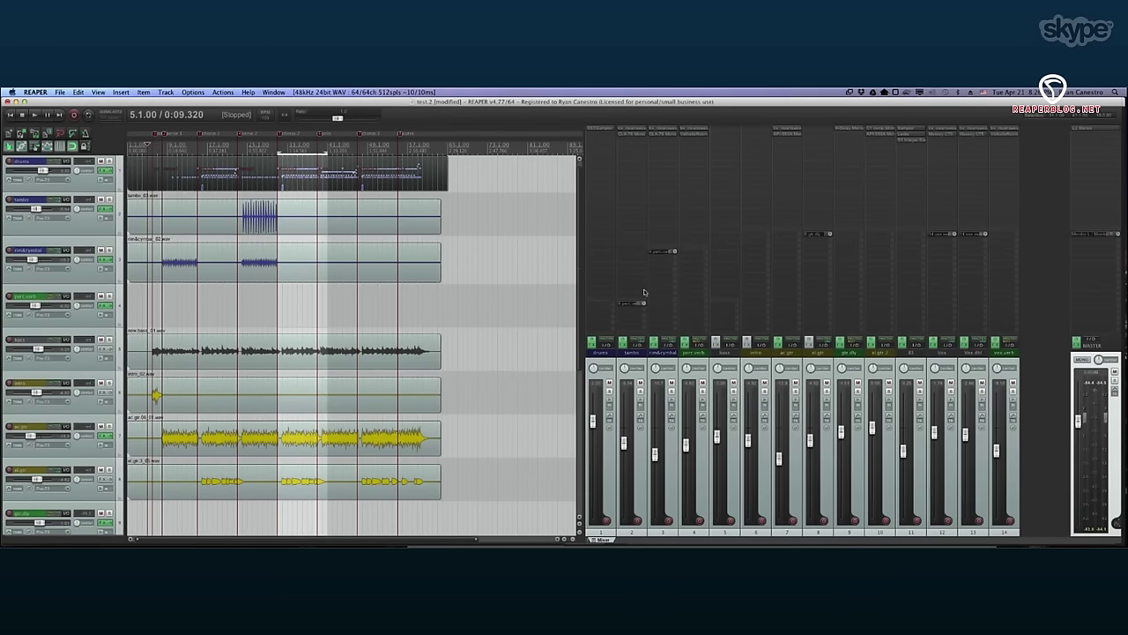
# Extend the tambo strip's send area upward, enable "Show FX parameters when size permits" and enlarge the strip's parameter area.
pyautogui.moveTo(638, 287); pyautogui.dragTo(636, 246)
pyautogui.rightClick(1115, 522)
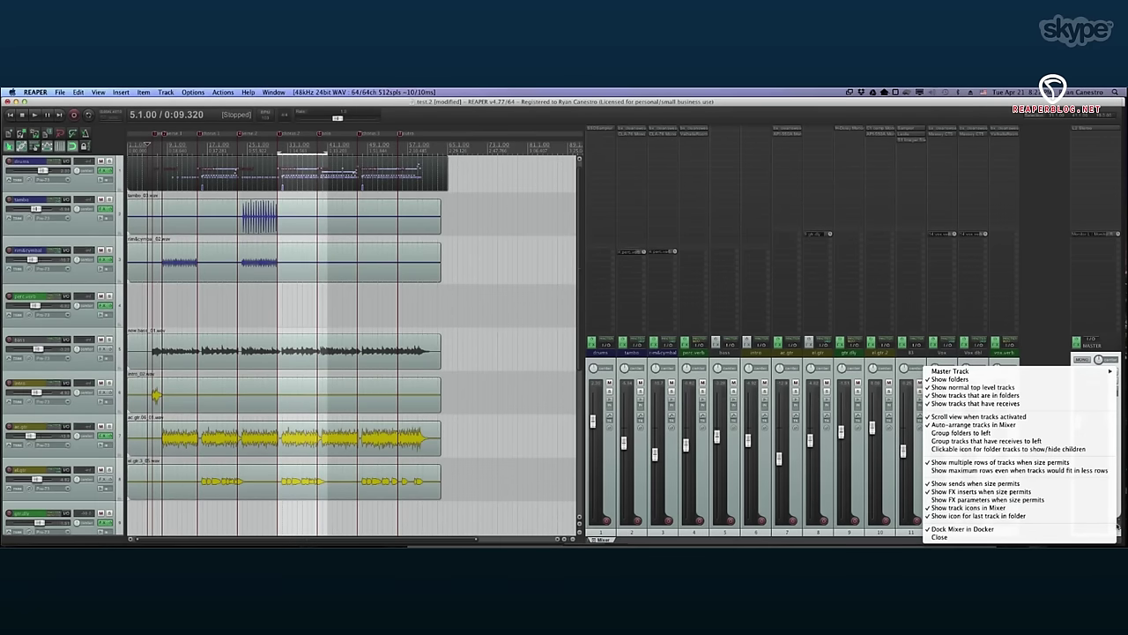
pyautogui.click(1041, 500)
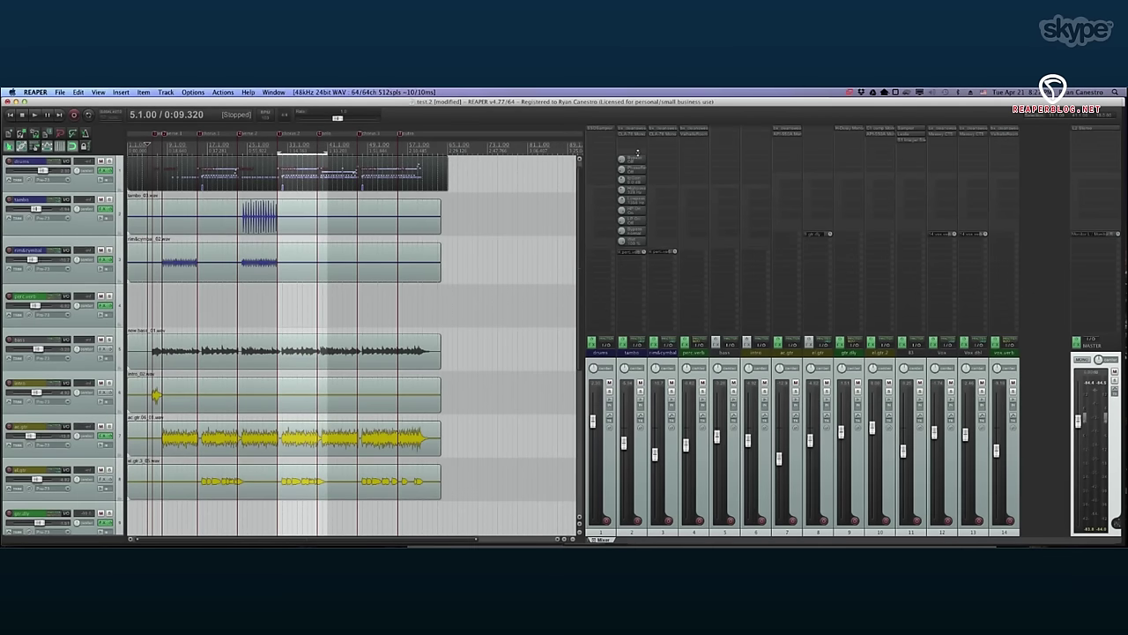
pyautogui.moveTo(637, 151); pyautogui.dragTo(638, 141)
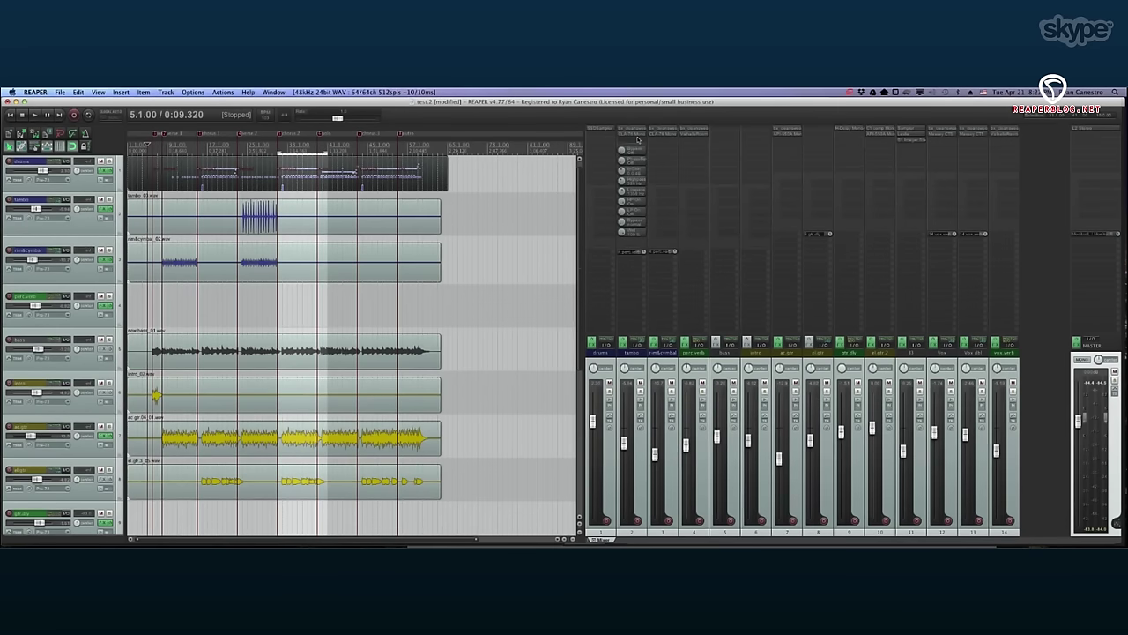
# Open the CLA-76 Mono plug-in on the rim&cymbal track, move its parameter window aside and show its Attack parameter in the track controls.
pyautogui.rightClick(646, 135)
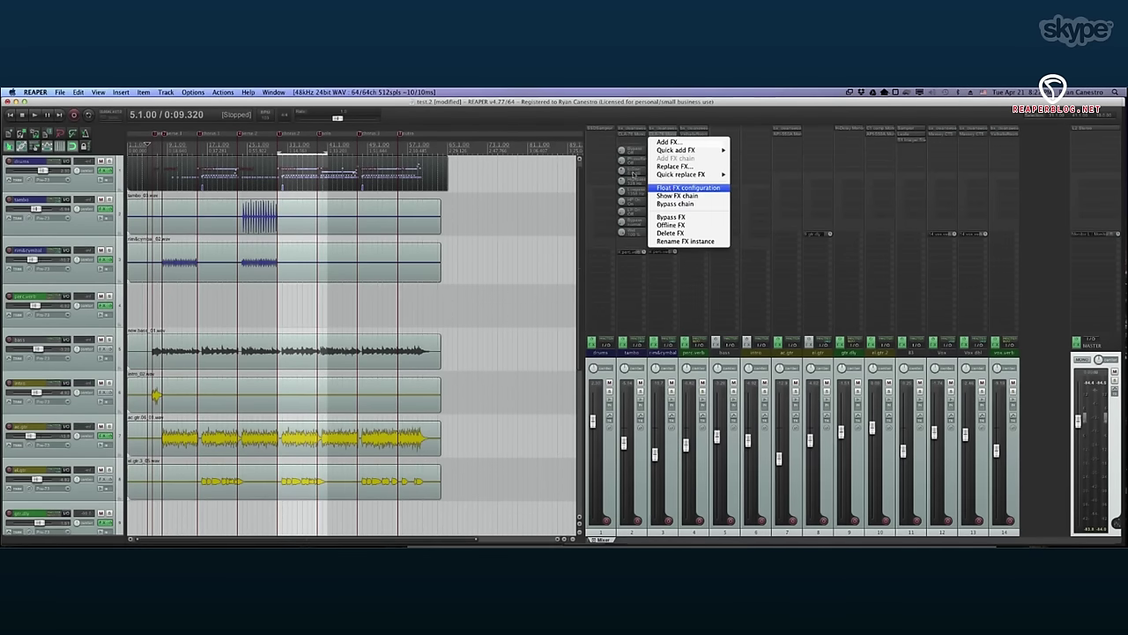
pyautogui.click(662, 135)
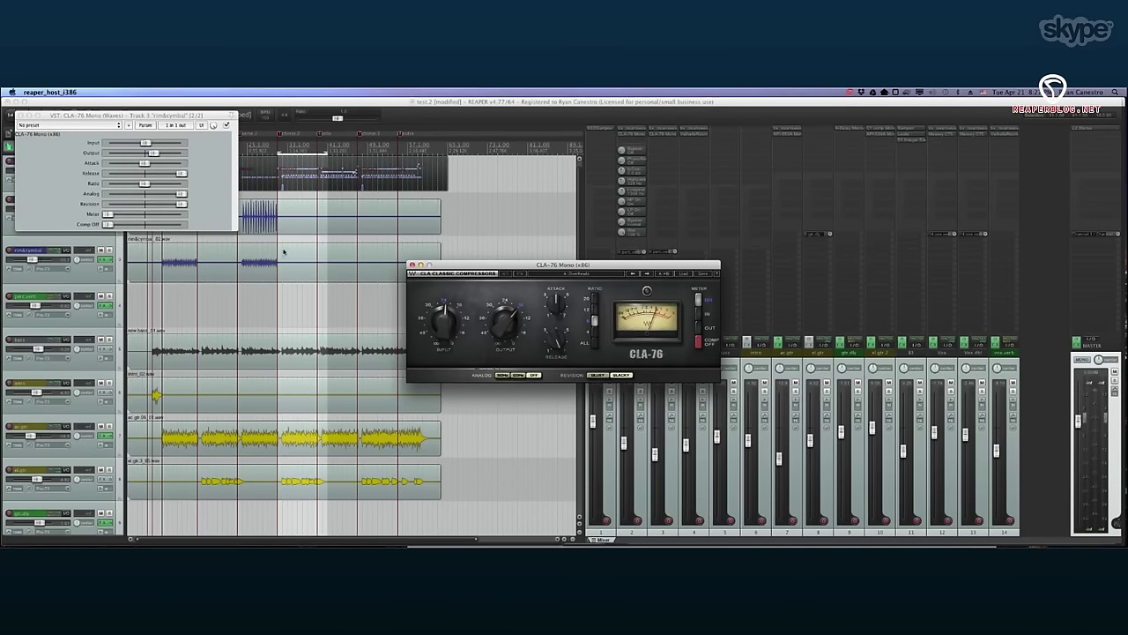
pyautogui.moveTo(104, 114); pyautogui.dragTo(830, 262)
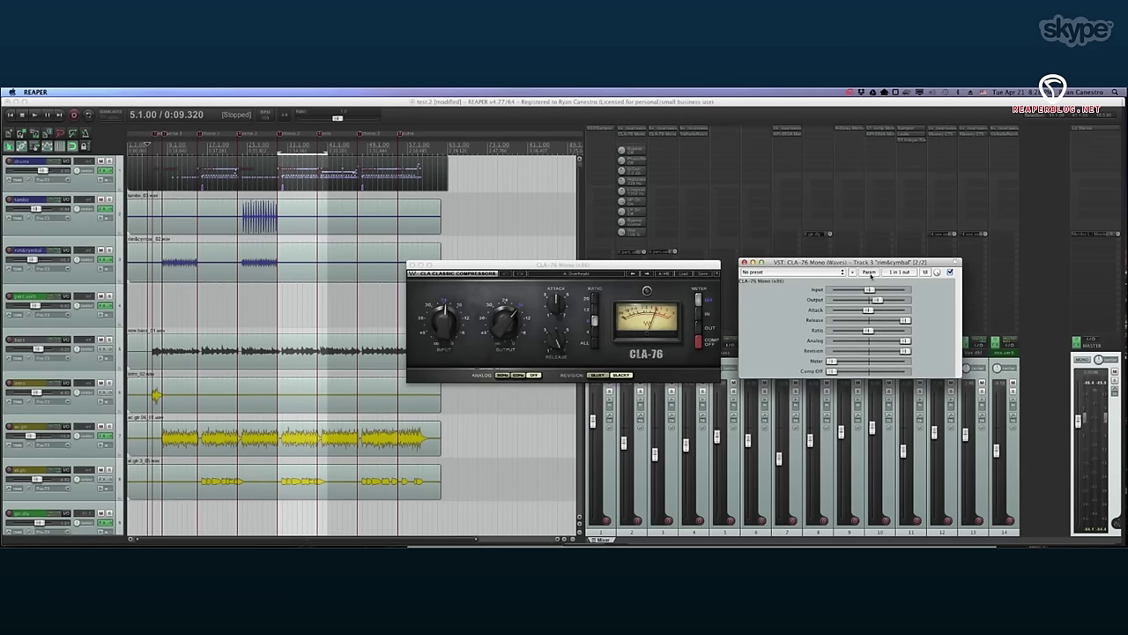
pyautogui.click(870, 273)
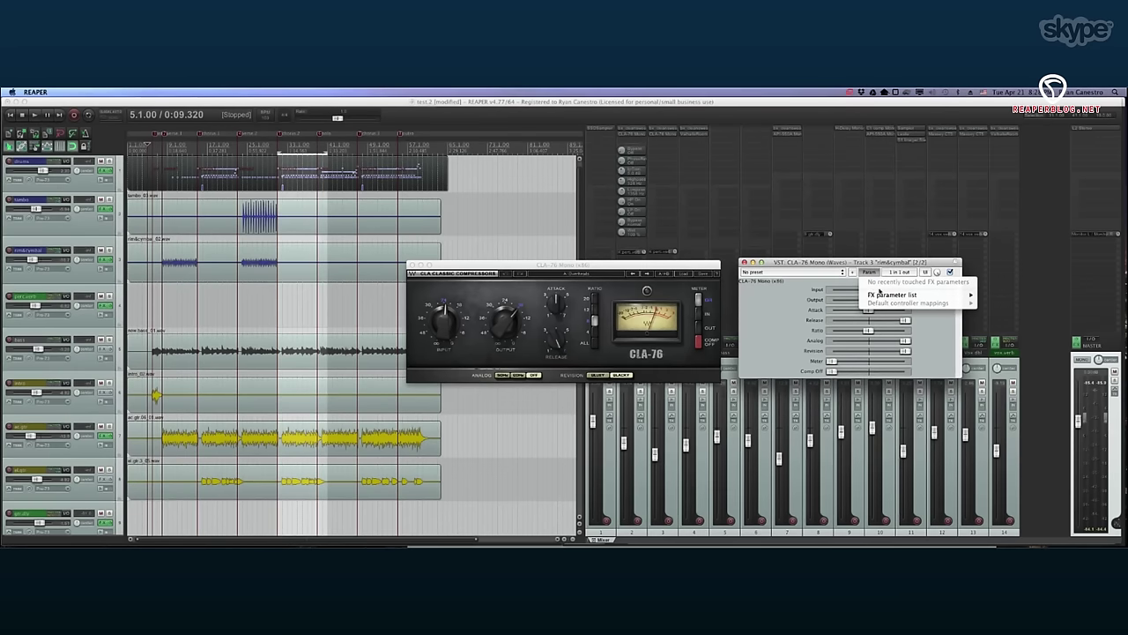
pyautogui.moveTo(890, 294)
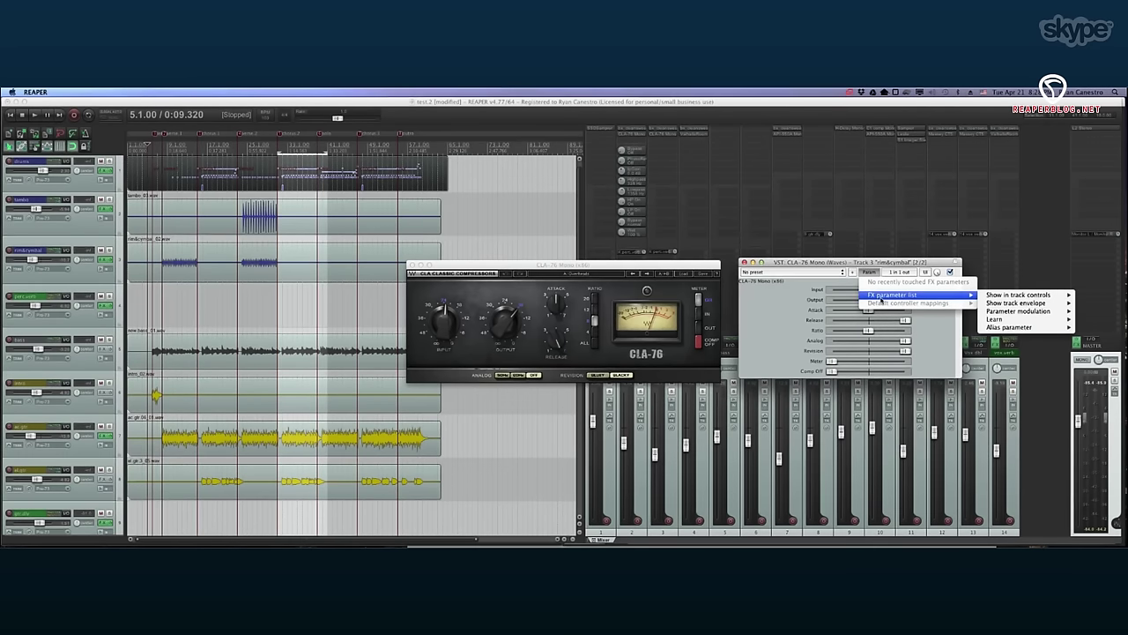
pyautogui.moveTo(1022, 294)
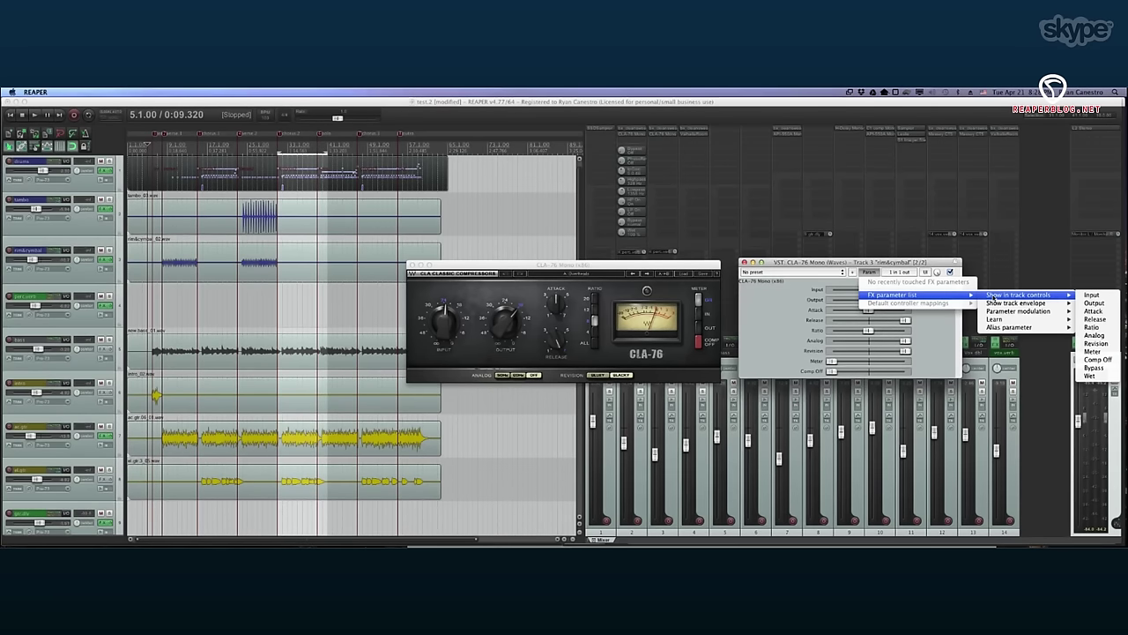
pyautogui.click(1092, 310)
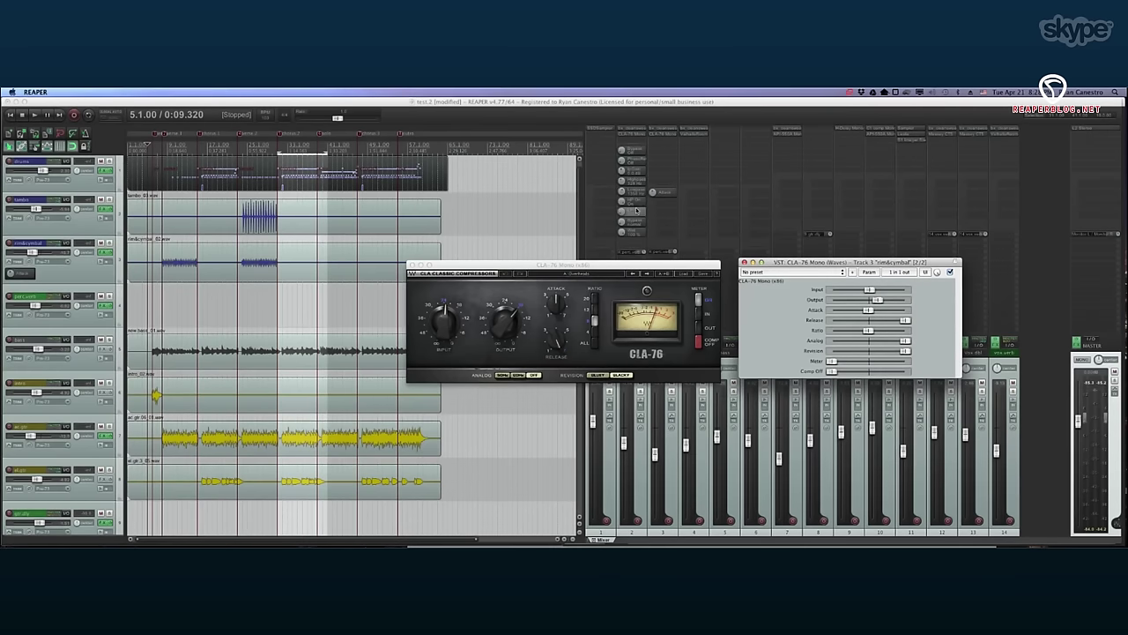
# Try the new Attack knob on the rim&cymbal mixer strip and close the CLA-76 windows.
pyautogui.click(658, 192)
pyautogui.moveTo(657, 192); pyautogui.dragTo(786, 214)
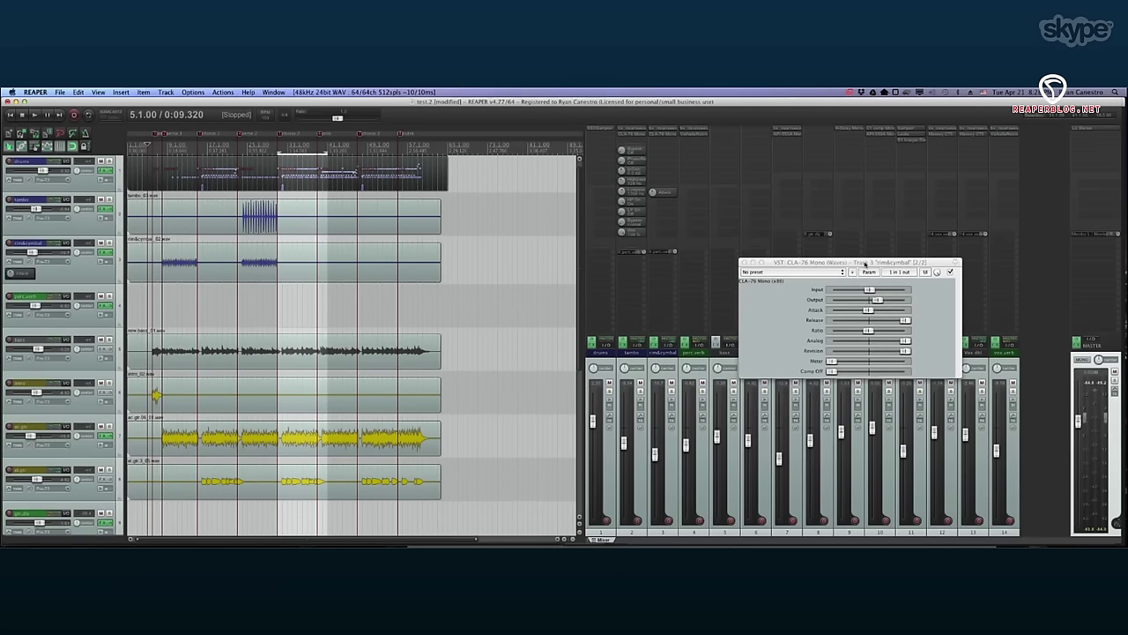
pyautogui.click(744, 264)
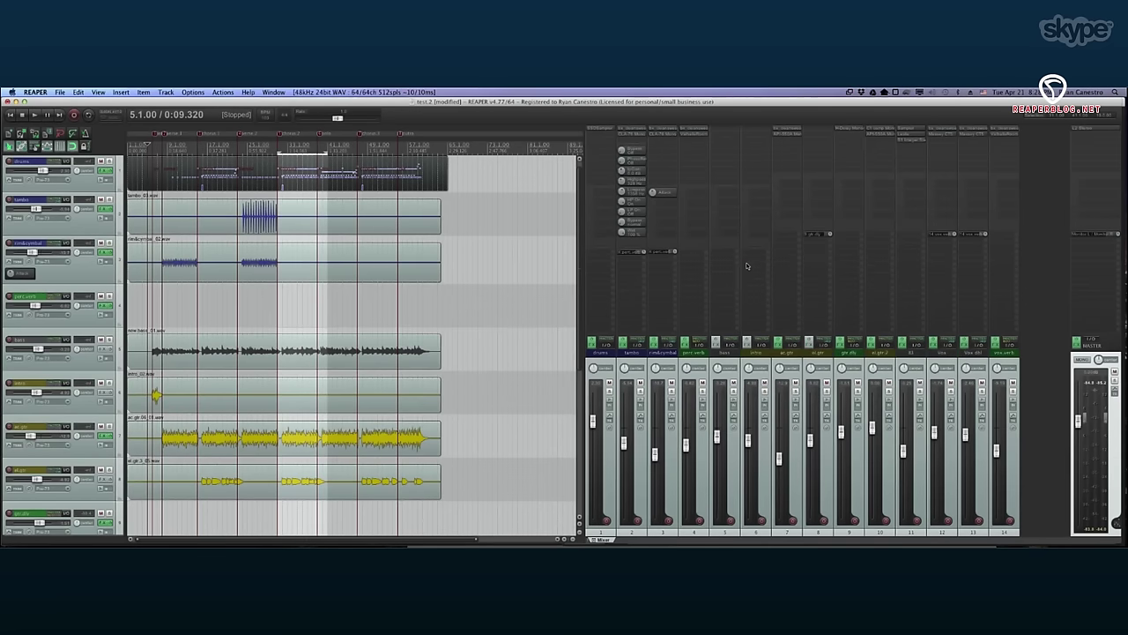
# Open the bx_cleansweep V2 plug-in on the tambo track and toggle off its Bypass parameter in the track controls.
pyautogui.rightClick(632, 143)
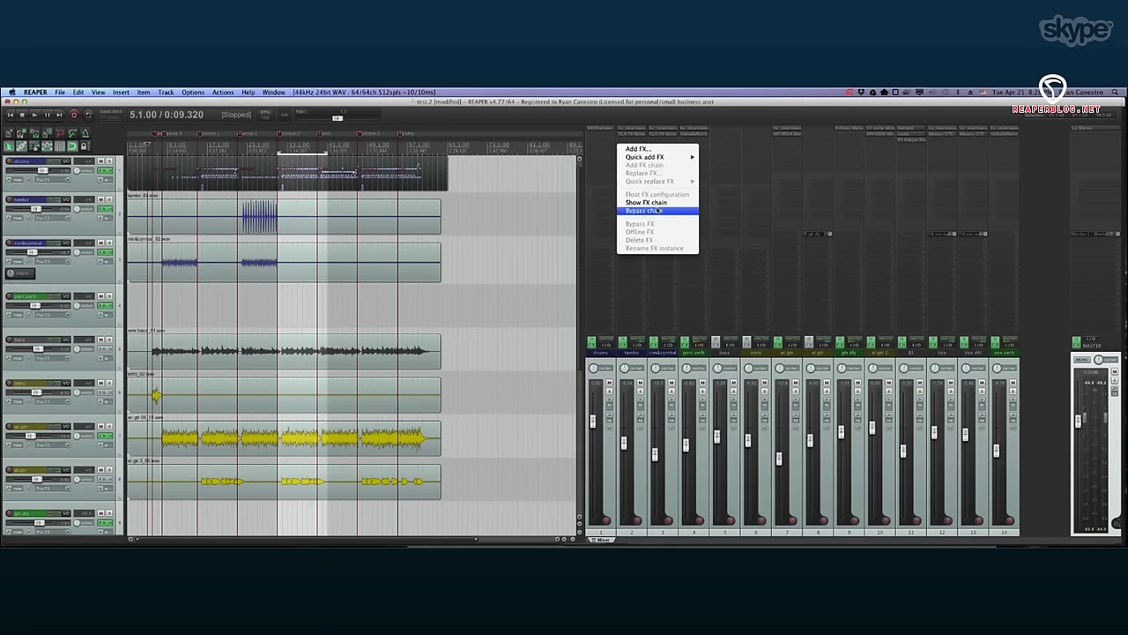
pyautogui.click(738, 195)
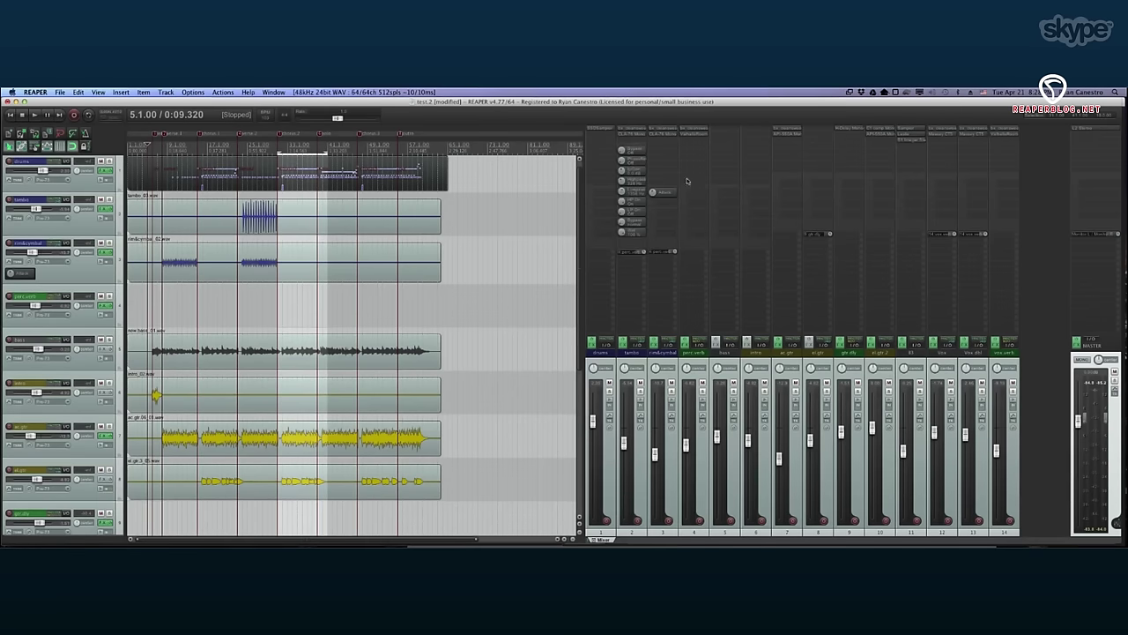
pyautogui.click(631, 129)
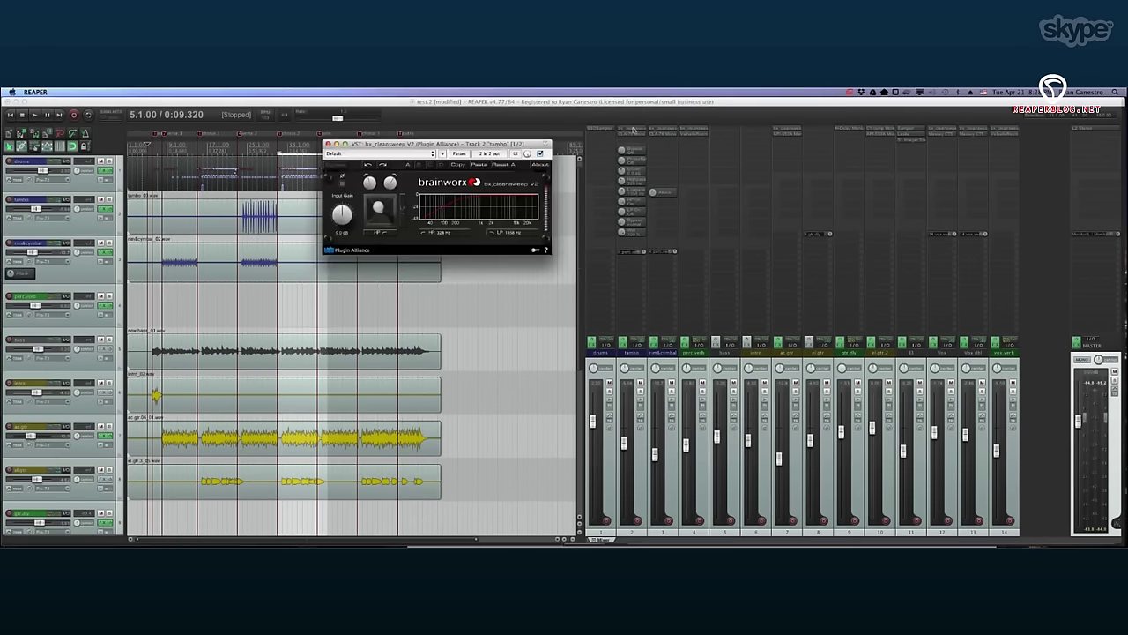
pyautogui.click(459, 154)
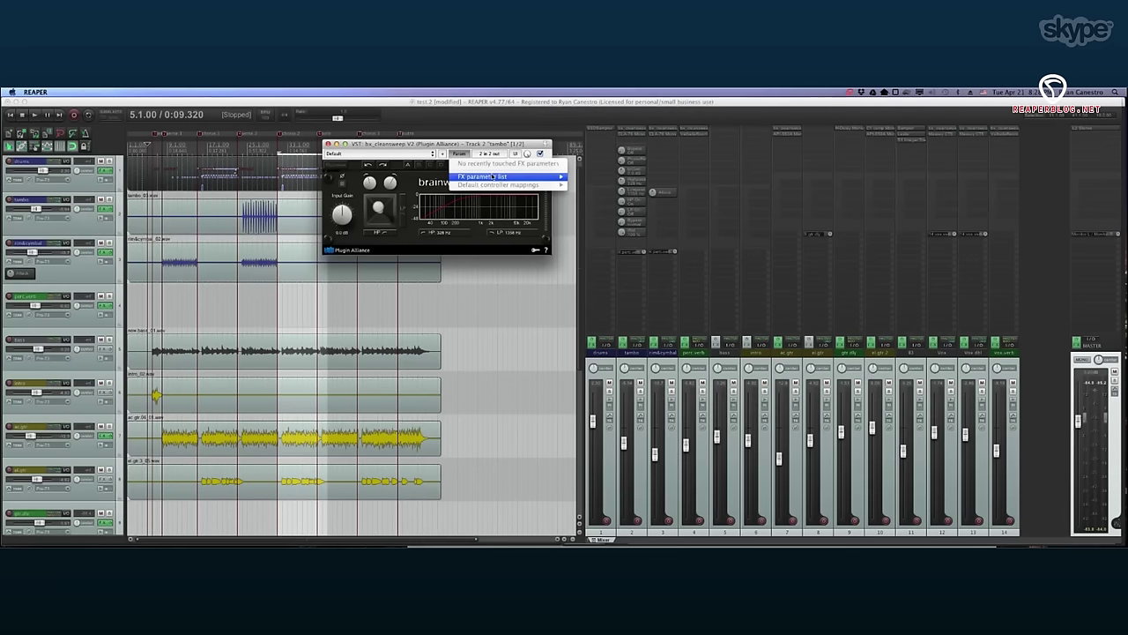
pyautogui.moveTo(494, 177)
pyautogui.moveTo(593, 180)
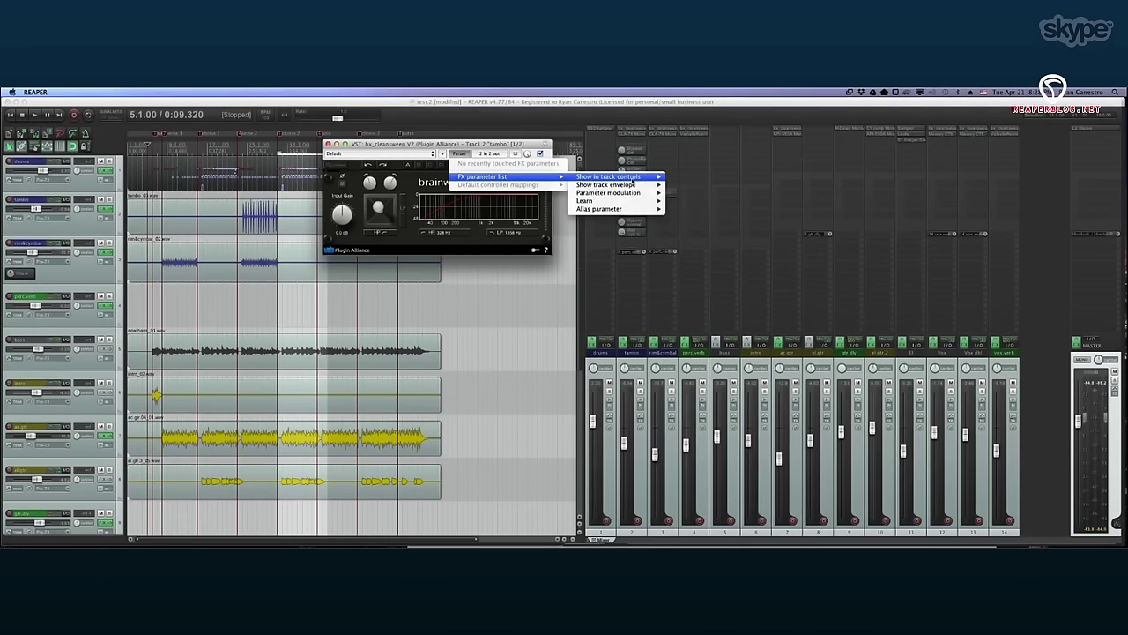
pyautogui.click(679, 179)
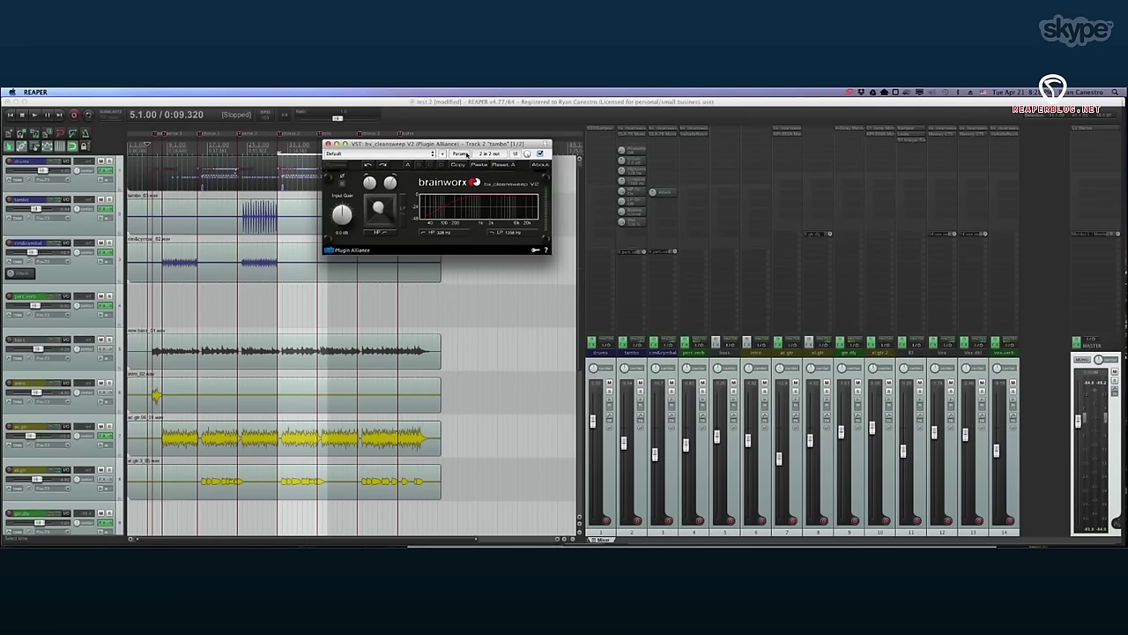
# Look through bx_cleansweep V2's track envelope parameters and delete the plug-in from the tambo track.
pyautogui.click(462, 154)
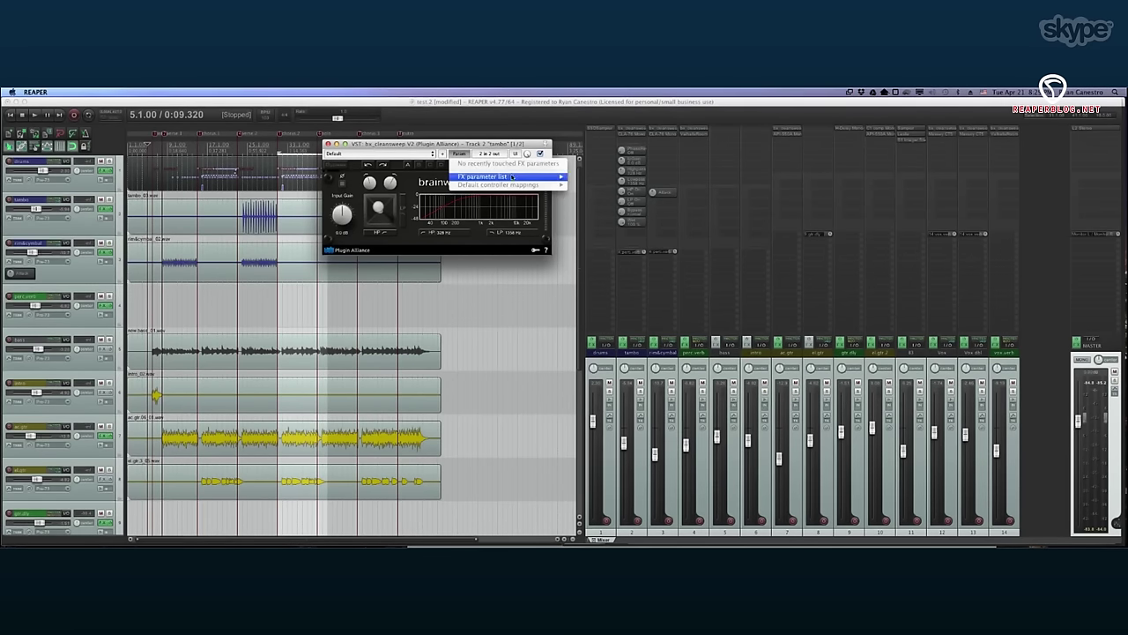
pyautogui.moveTo(546, 176)
pyautogui.moveTo(632, 184)
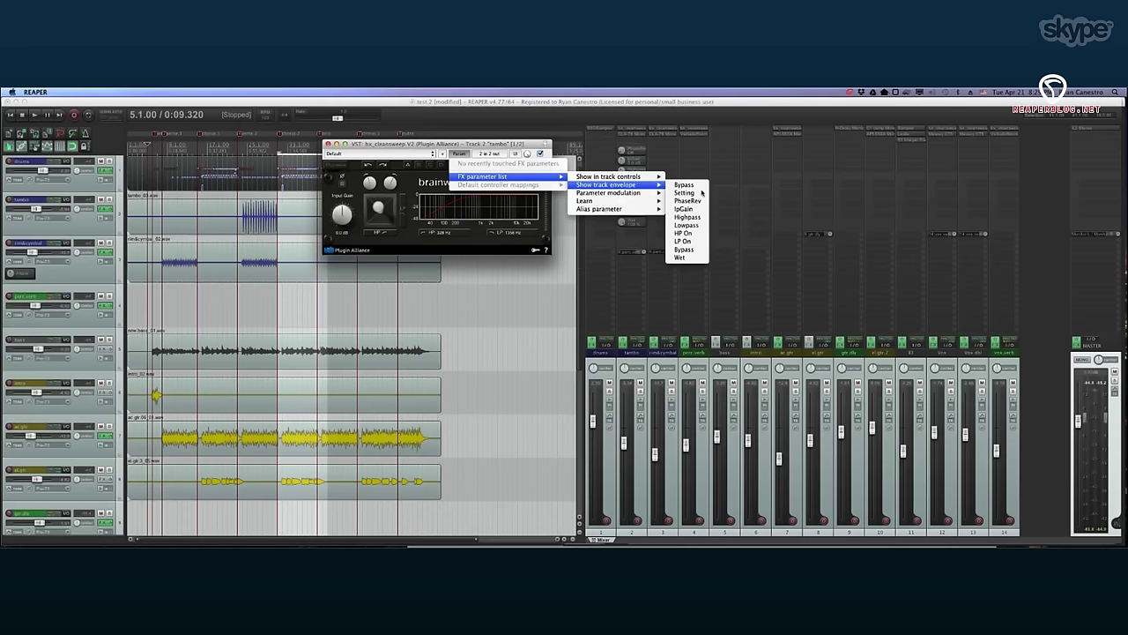
pyautogui.click(634, 130)
pyautogui.rightClick(634, 131)
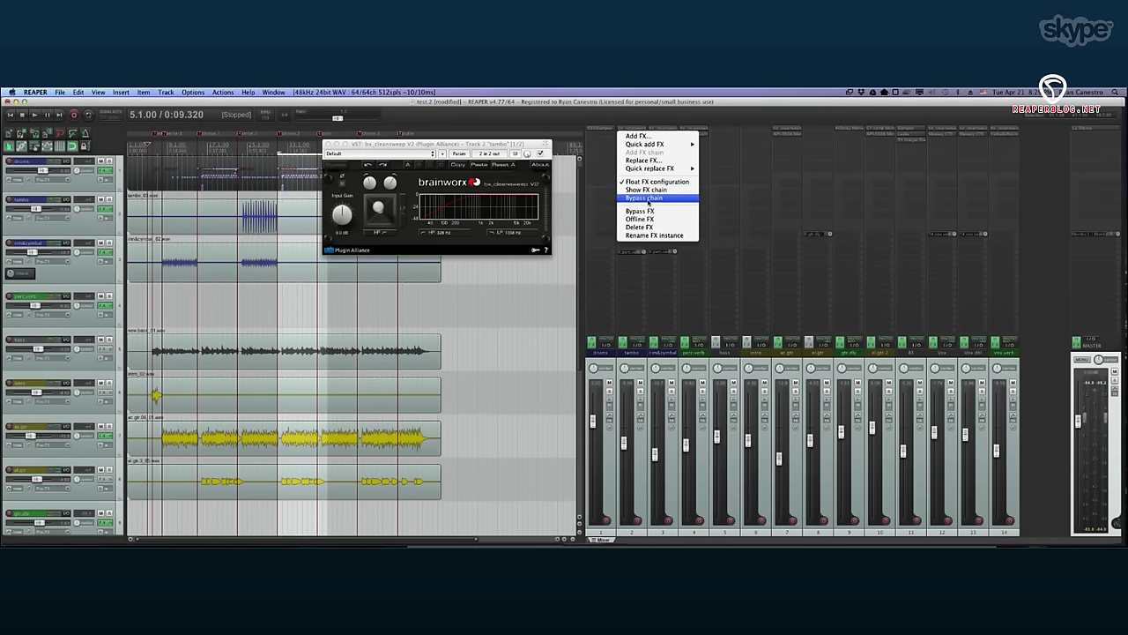
pyautogui.click(639, 226)
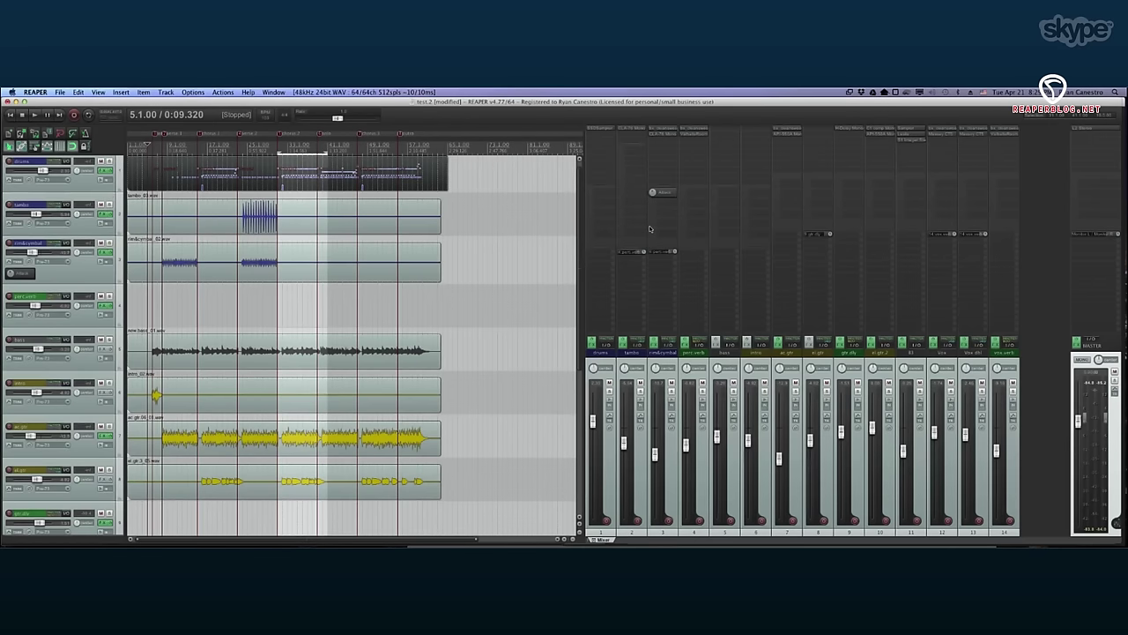
# Add AU: Plugin Alliance: bx_cleansweep V2 from Favorites to the tambo track and place it above CLA-76 Mono in the inserts.
pyautogui.click(633, 136)
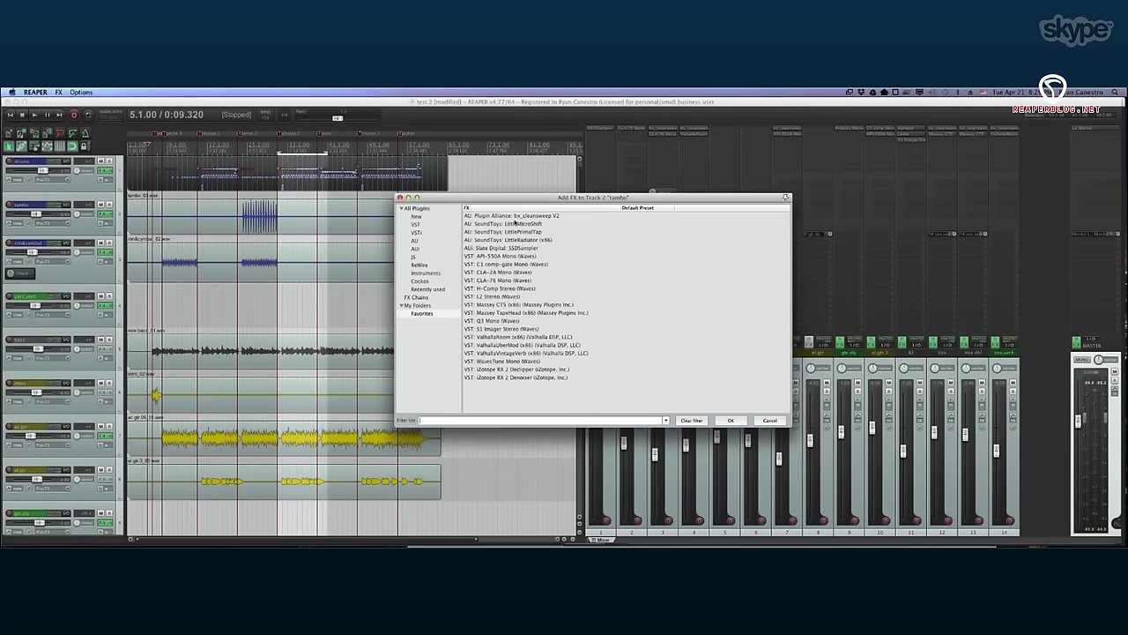
pyautogui.click(515, 216)
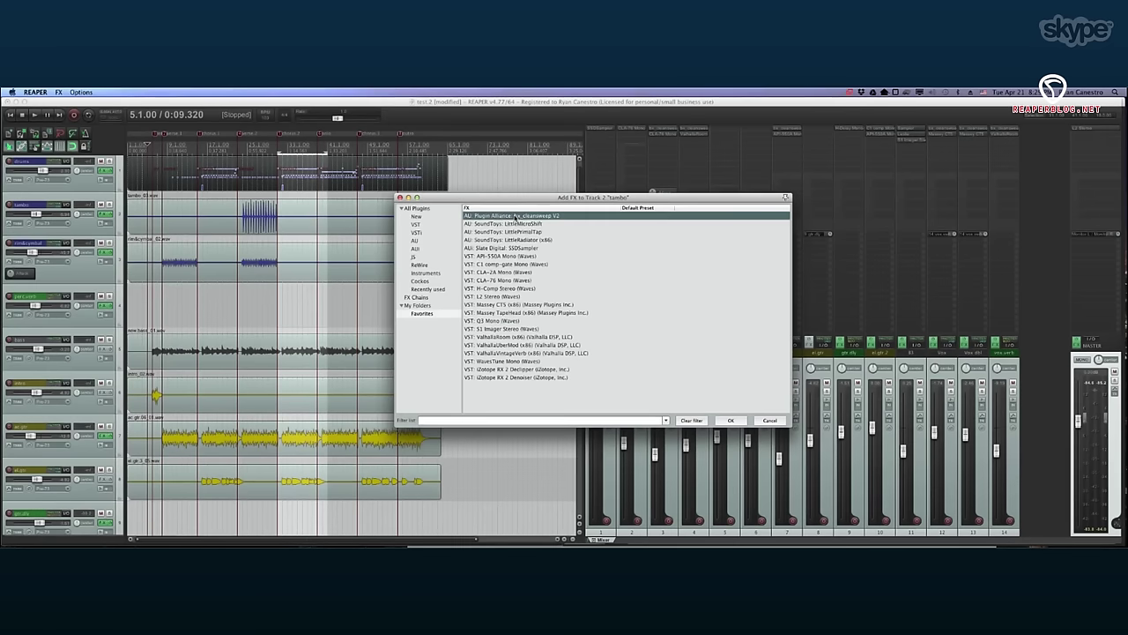
pyautogui.doubleClick(516, 216)
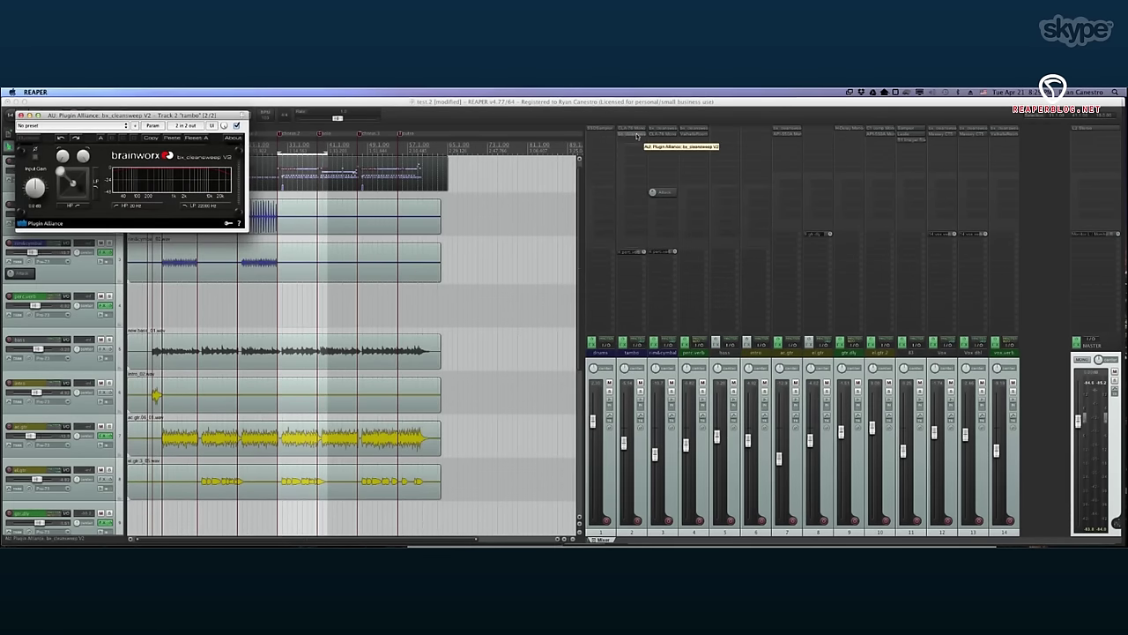
pyautogui.click(641, 135)
pyautogui.moveTo(641, 134); pyautogui.dragTo(641, 127)
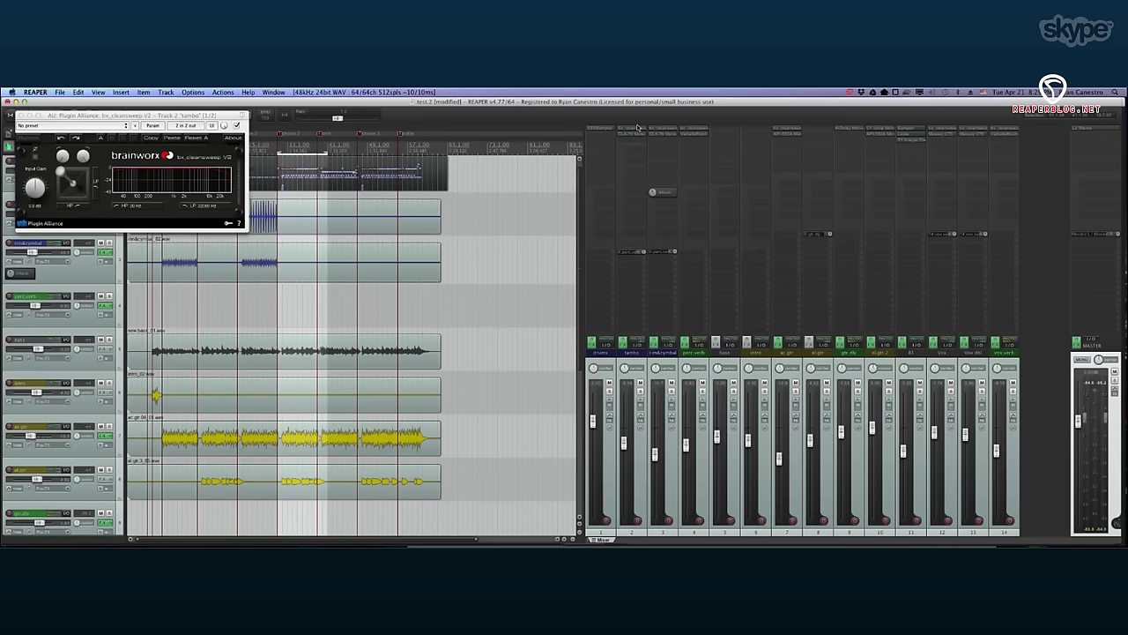
# Move the tambo bx_cleansweep V2 window over the arrangement, adjust its filter joystick and close the window.
pyautogui.moveTo(71, 113); pyautogui.dragTo(513, 200)
pyautogui.moveTo(405, 195); pyautogui.dragTo(407, 191)
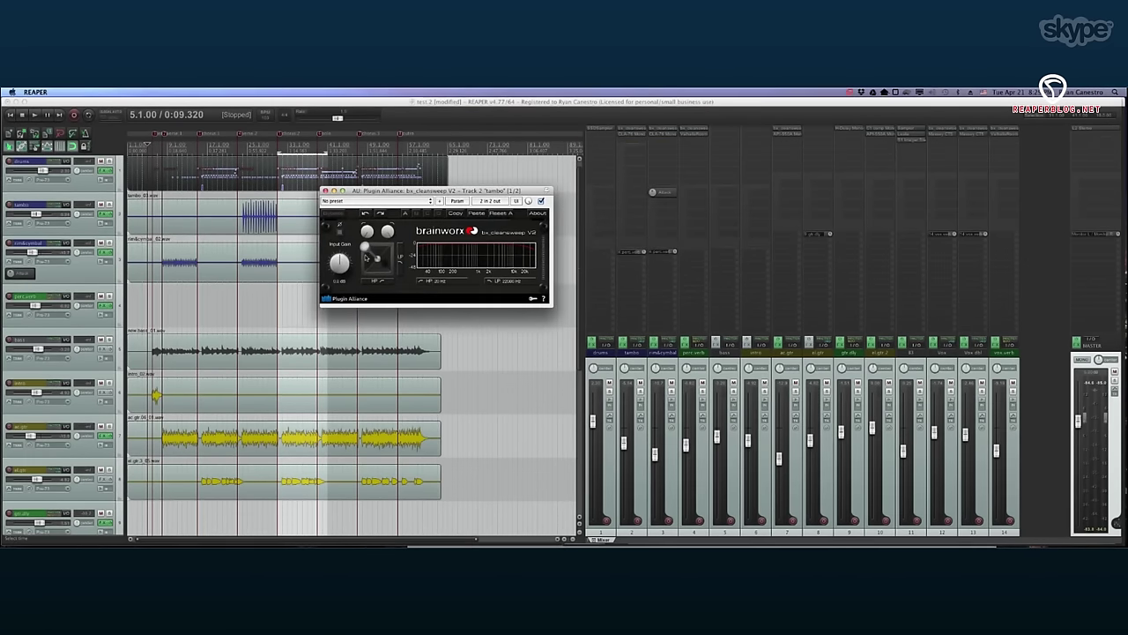
pyautogui.moveTo(369, 255); pyautogui.dragTo(374, 253)
pyautogui.moveTo(374, 255); pyautogui.dragTo(377, 257)
pyautogui.click(324, 191)
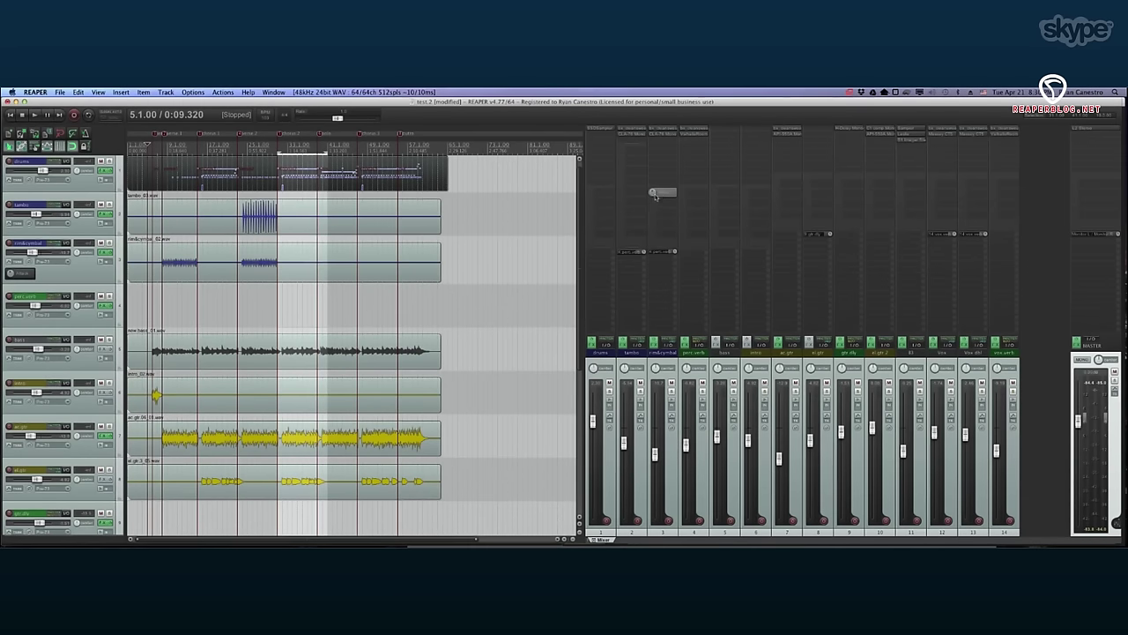
# Remove the CLA-76 Mono Attack parameter from the rim&cymbal strip's FX parameter list.
pyautogui.moveTo(662, 193)
pyautogui.scroll(2, 662, 193)
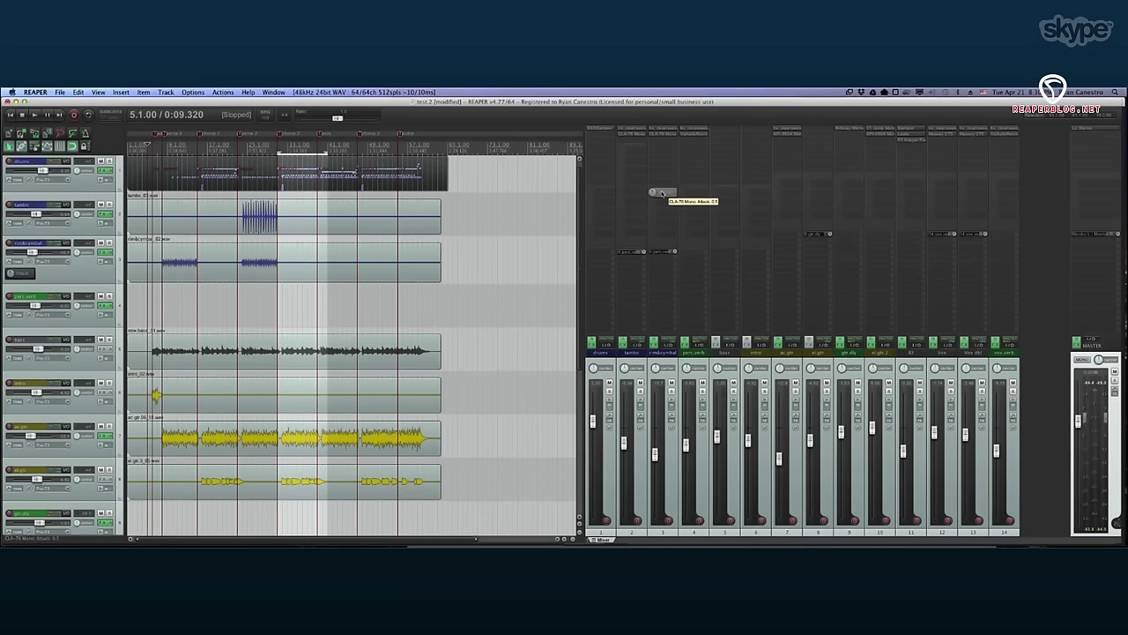
pyautogui.rightClick(662, 193)
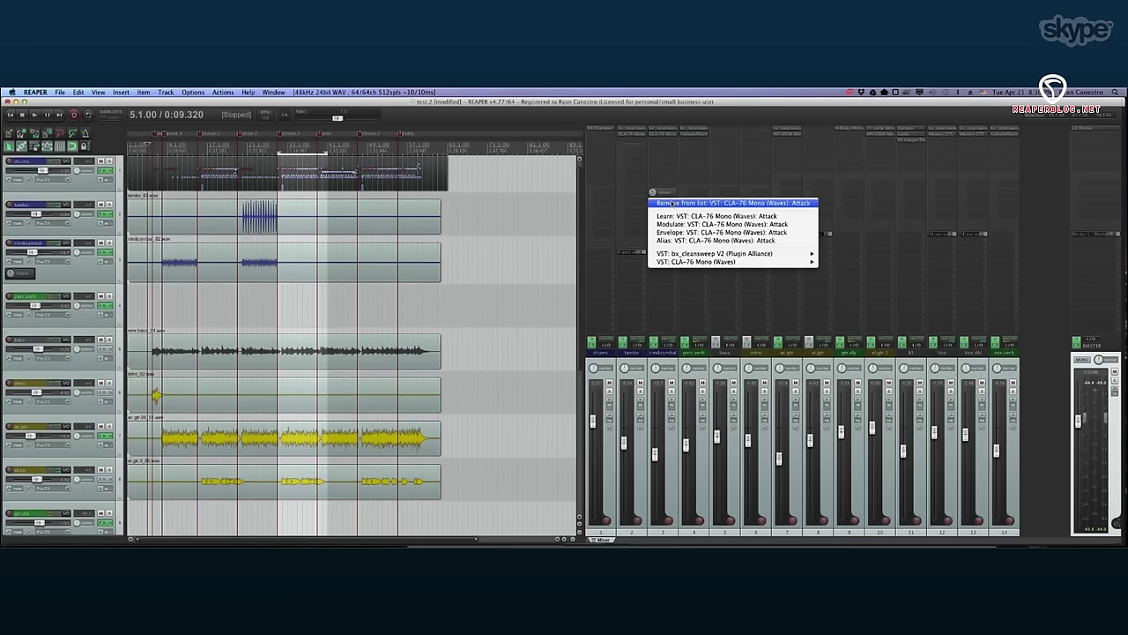
pyautogui.click(672, 204)
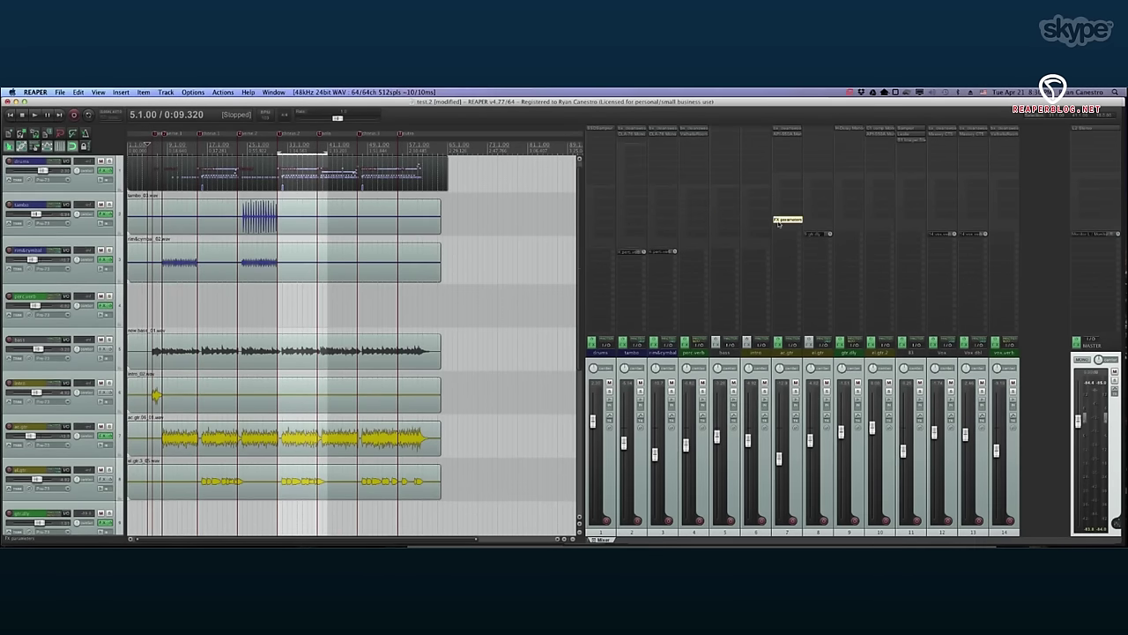
# Lower the top of the send area on mixer strips 8, 12 and 13 to line up with the tambo strip's sends.
pyautogui.click(790, 239)
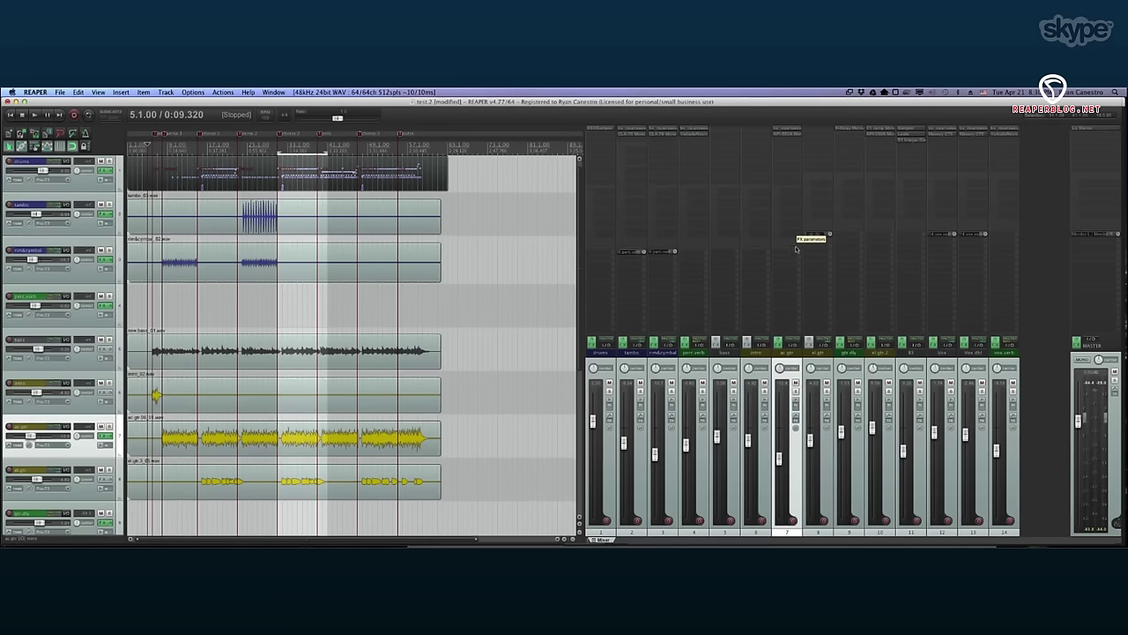
pyautogui.moveTo(814, 231); pyautogui.dragTo(814, 249)
pyautogui.moveTo(943, 228); pyautogui.dragTo(970, 248)
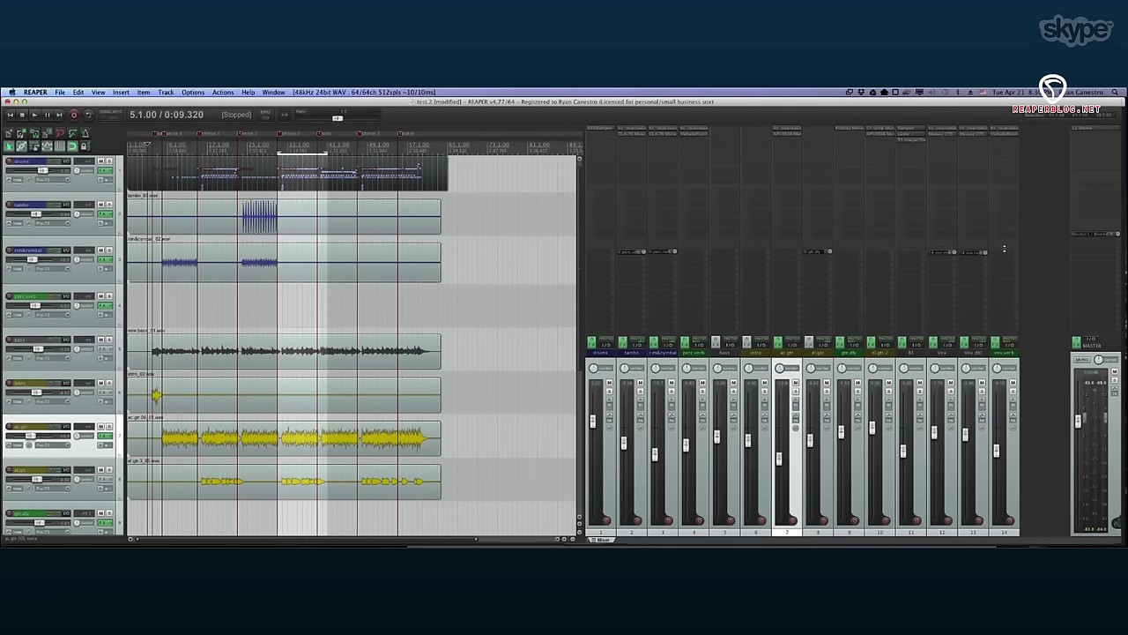
# Open the CLA-76 Mono plug-in on the tambo track to view it, and close both of its windows.
pyautogui.click(635, 134)
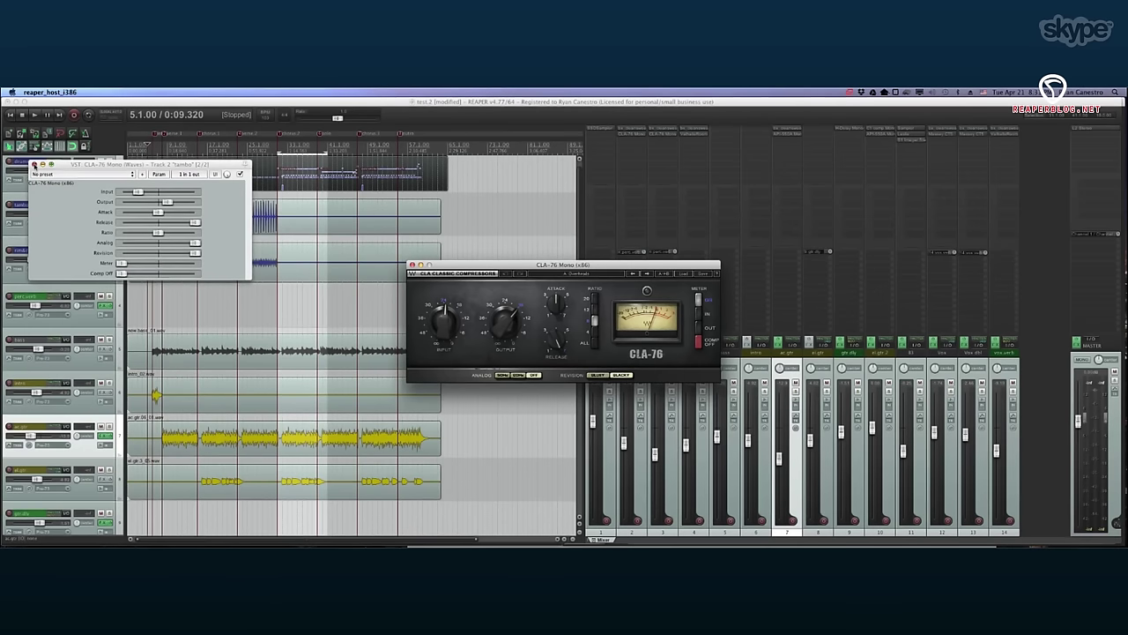
pyautogui.click(33, 164)
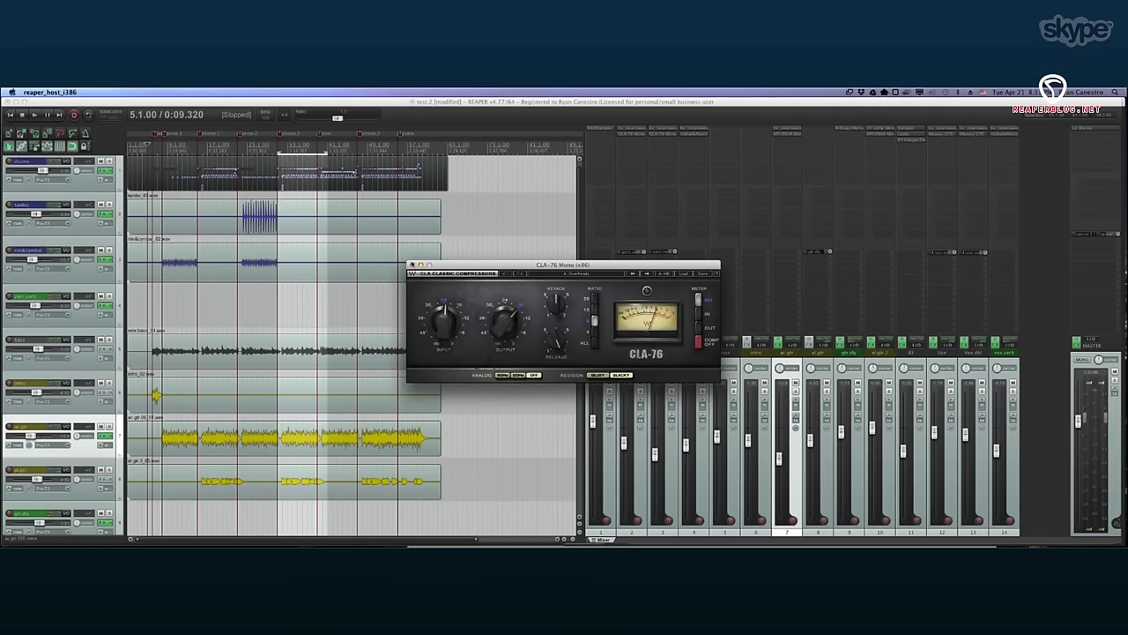
pyautogui.click(411, 265)
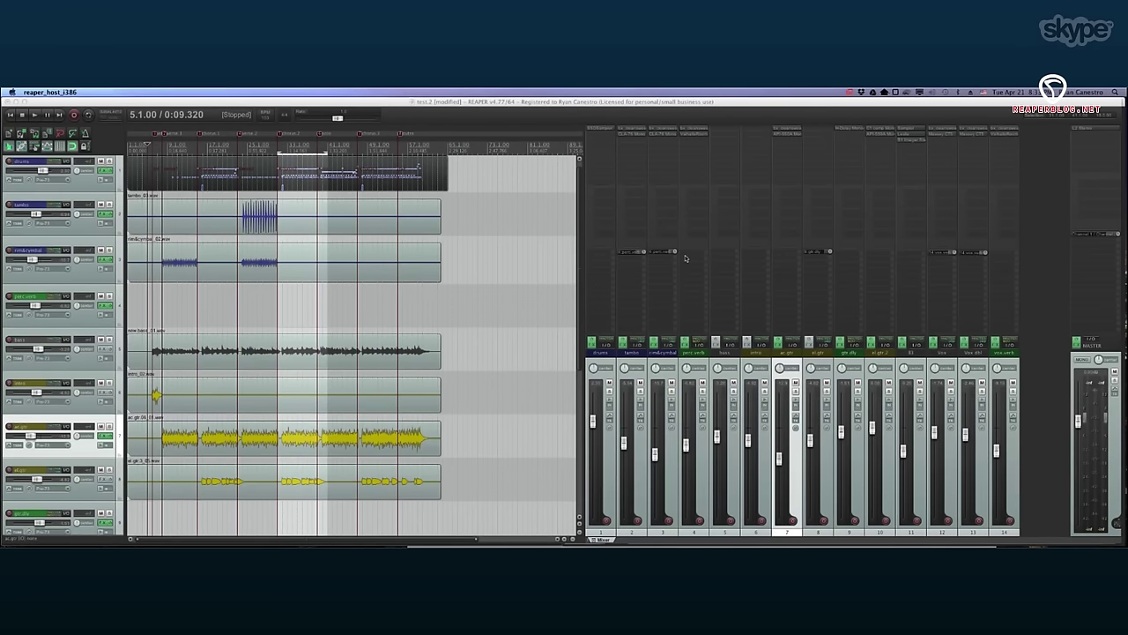
# Switch to Pro Tools to check the running recording session, and return to REAPER.
pyautogui.press('super+Tab')
pyautogui.press('super+Tab')
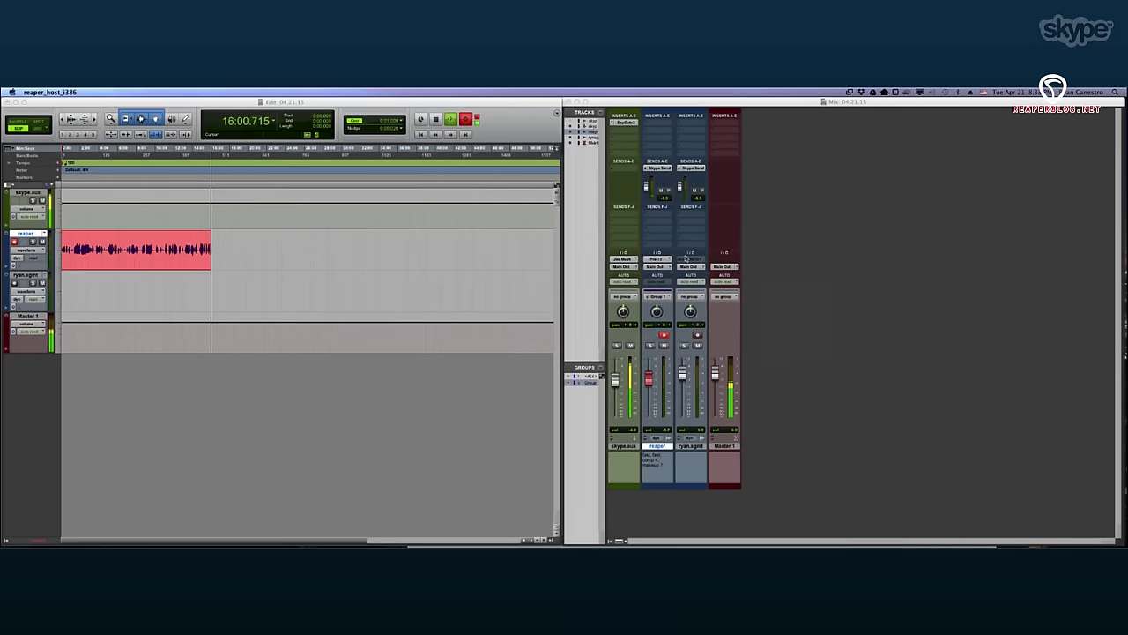
pyautogui.press('super+Tab')
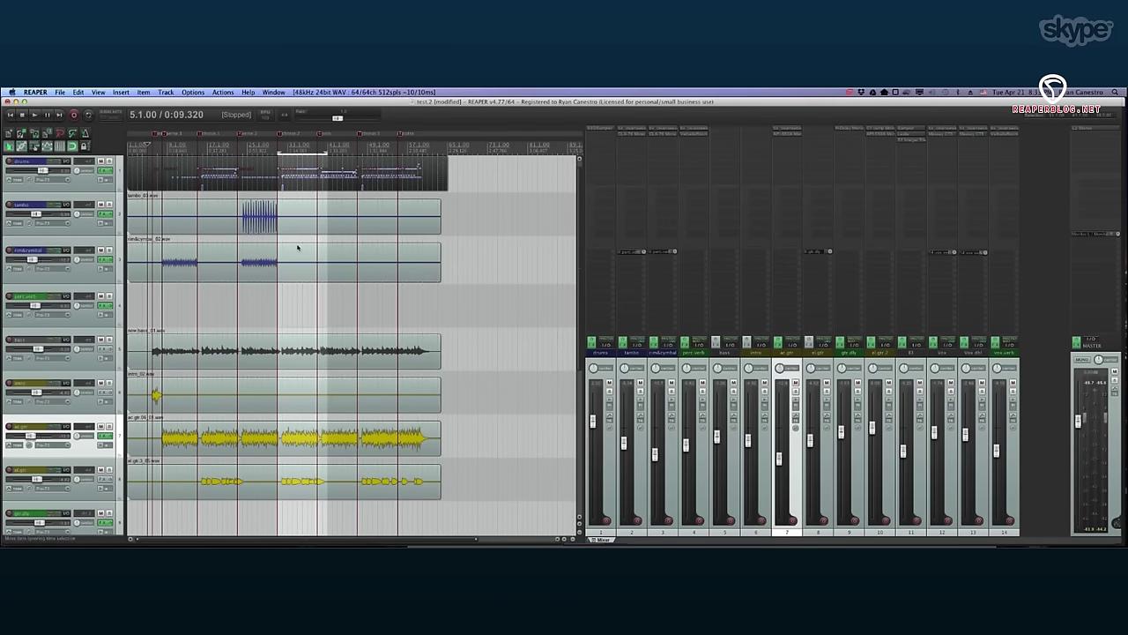
# Split the tambo item at 24.1.00, just before its first hit.
pyautogui.moveTo(298, 242)
pyautogui.mouseDown()
pyautogui.moveTo(297, 267)
pyautogui.moveTo(298, 231)
pyautogui.mouseUp()
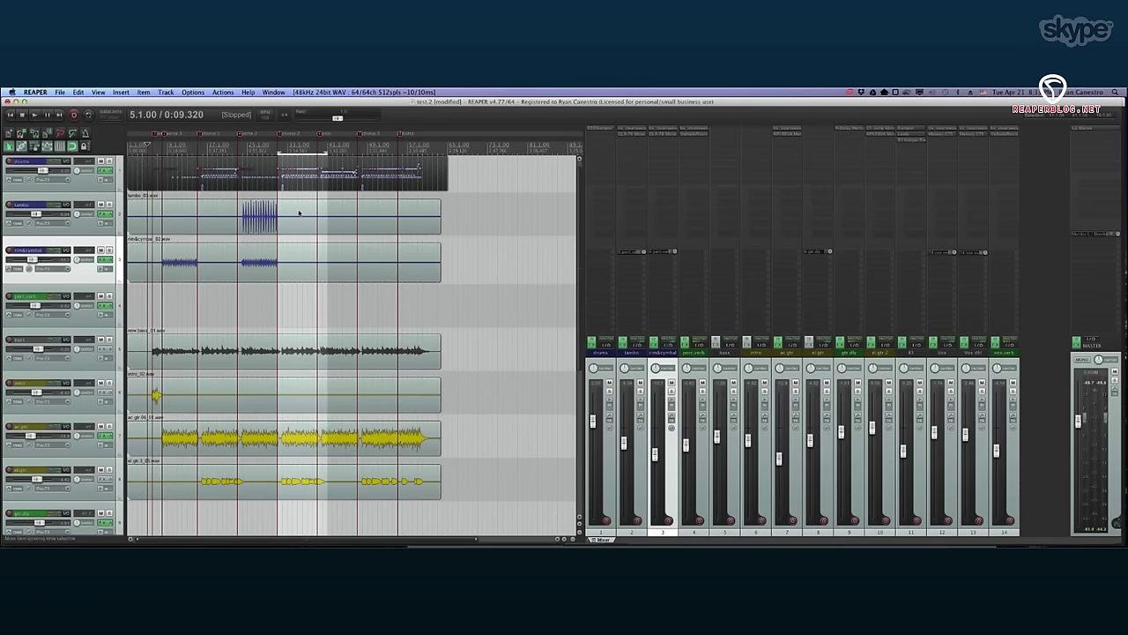
pyautogui.moveTo(296, 199)
pyautogui.mouseDown()
pyautogui.moveTo(296, 217)
pyautogui.moveTo(305, 195)
pyautogui.mouseUp()
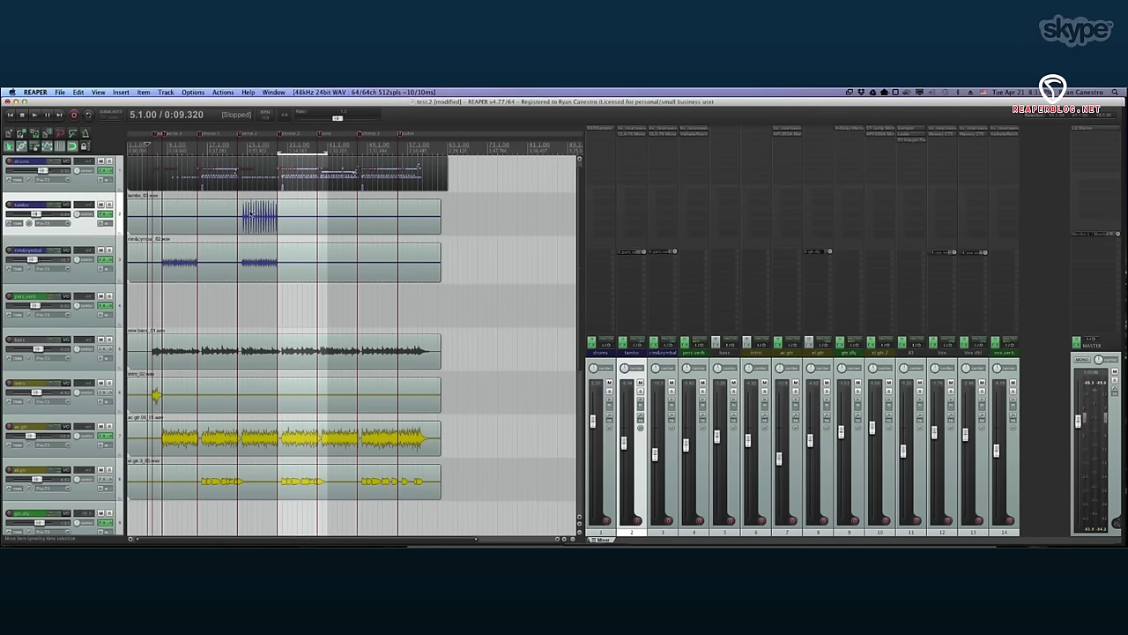
pyautogui.click(249, 215)
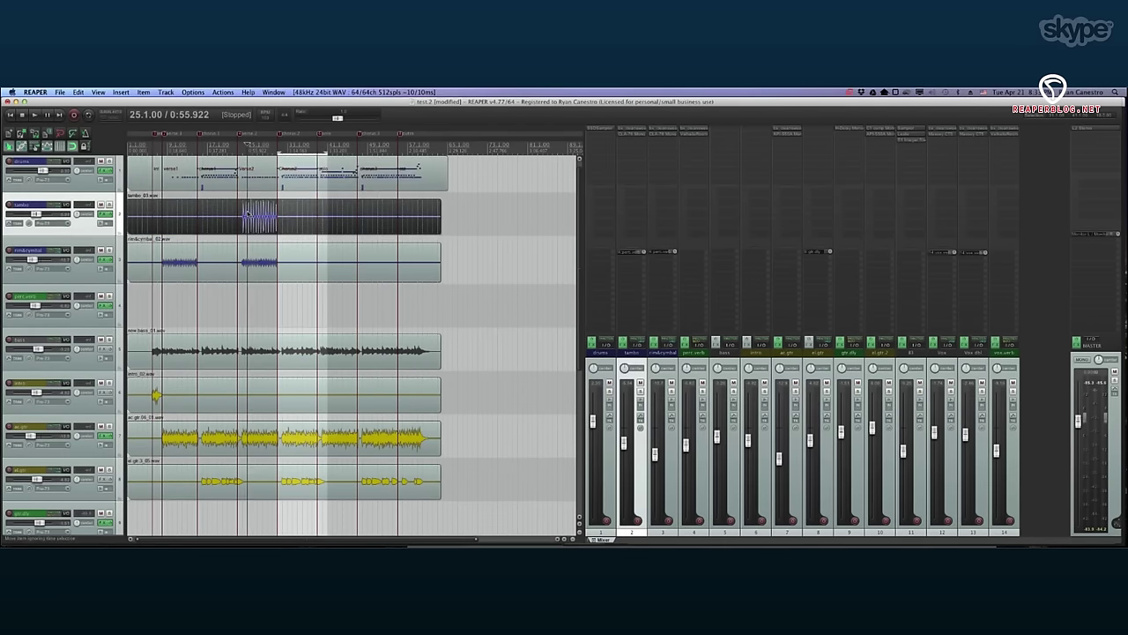
pyautogui.click(242, 214)
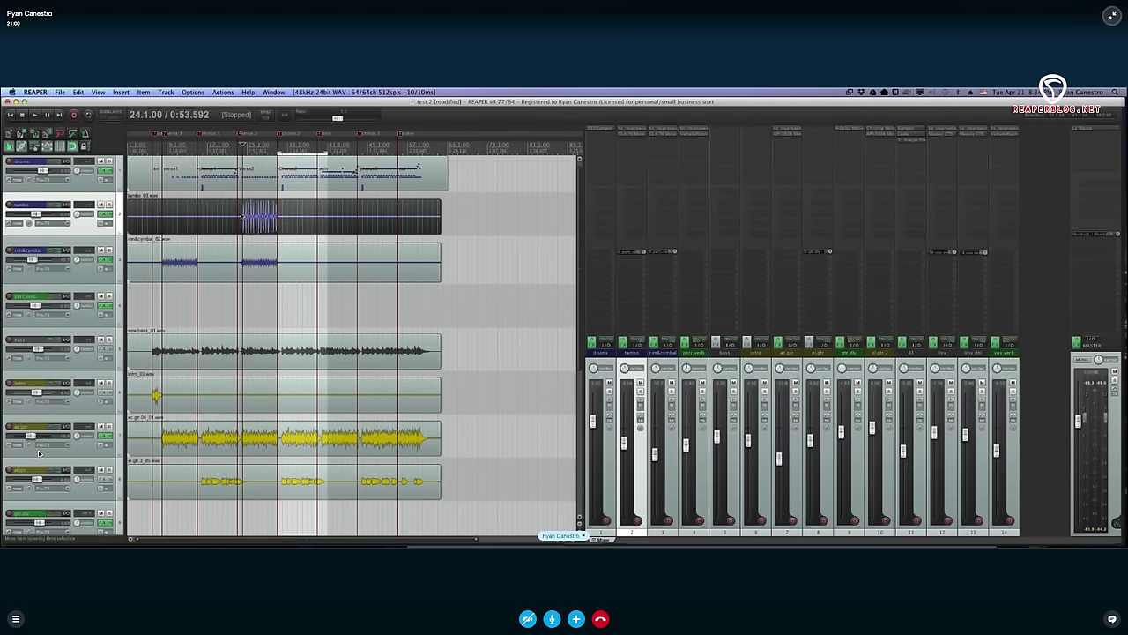
pyautogui.click(239, 214)
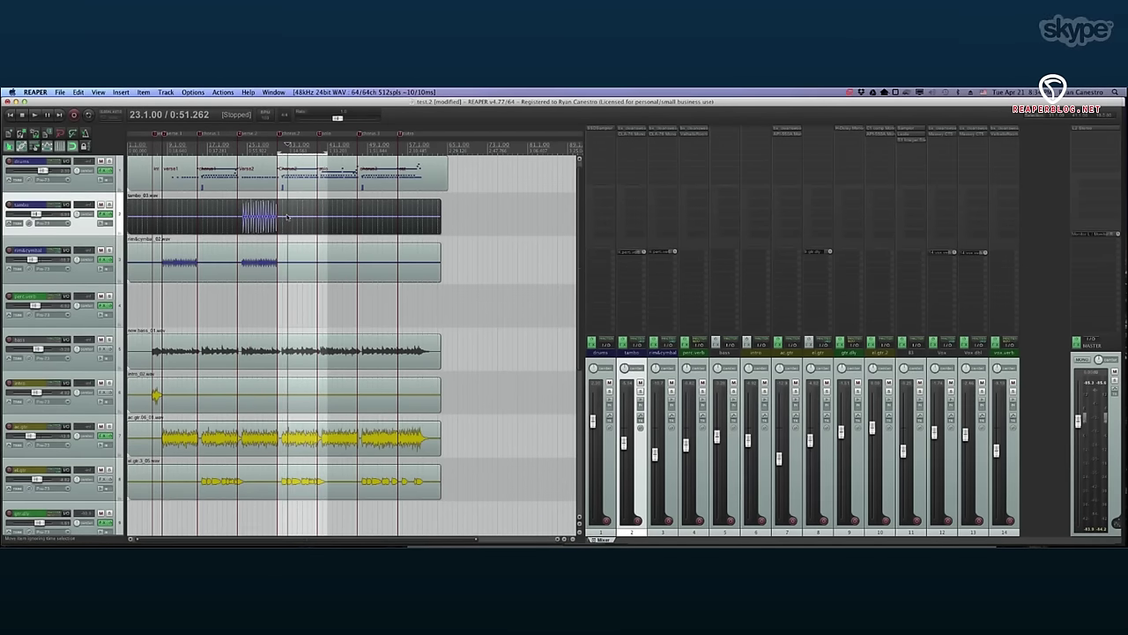
pyautogui.click(281, 220)
pyautogui.click(242, 216)
pyautogui.click(242, 217)
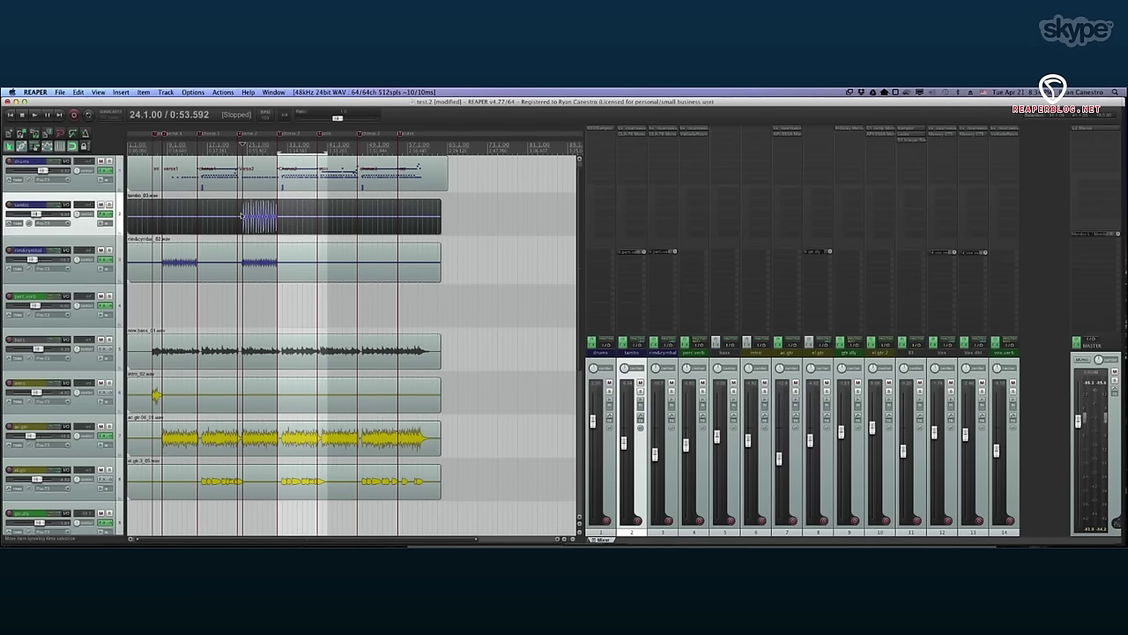
pyautogui.scroll(5, 260, 216)
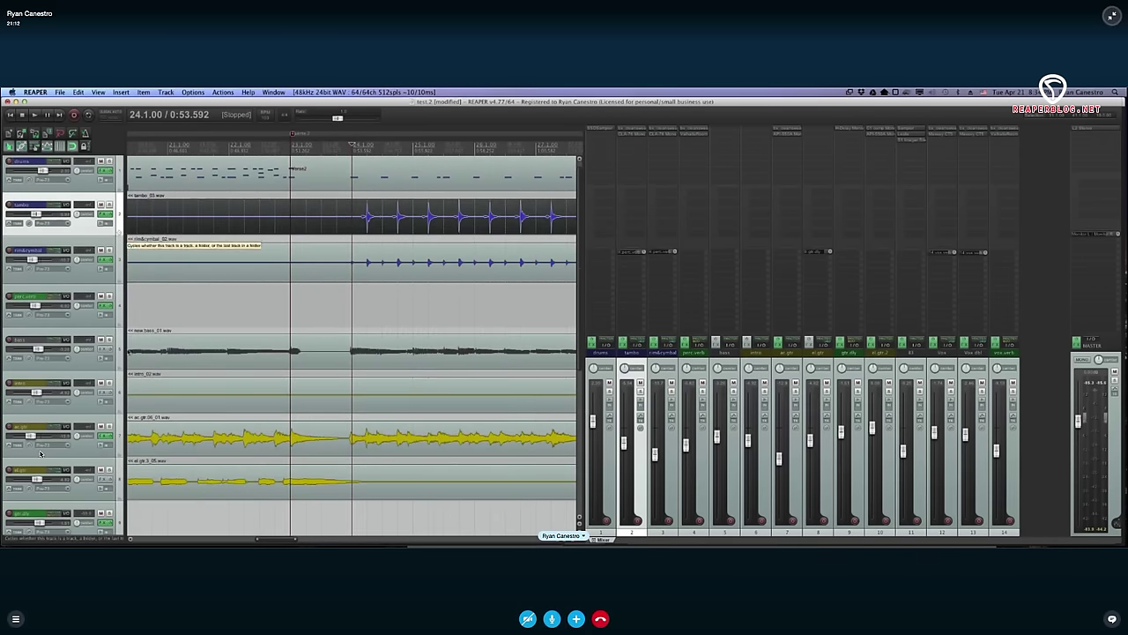
pyautogui.scroll(4, 299, 387)
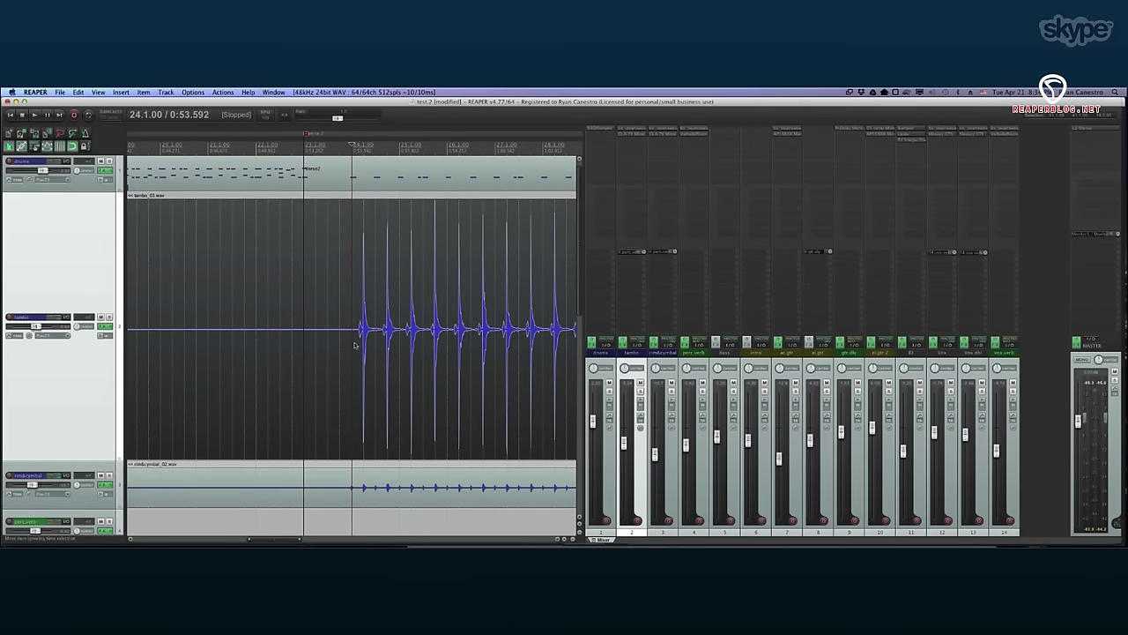
pyautogui.press('s')
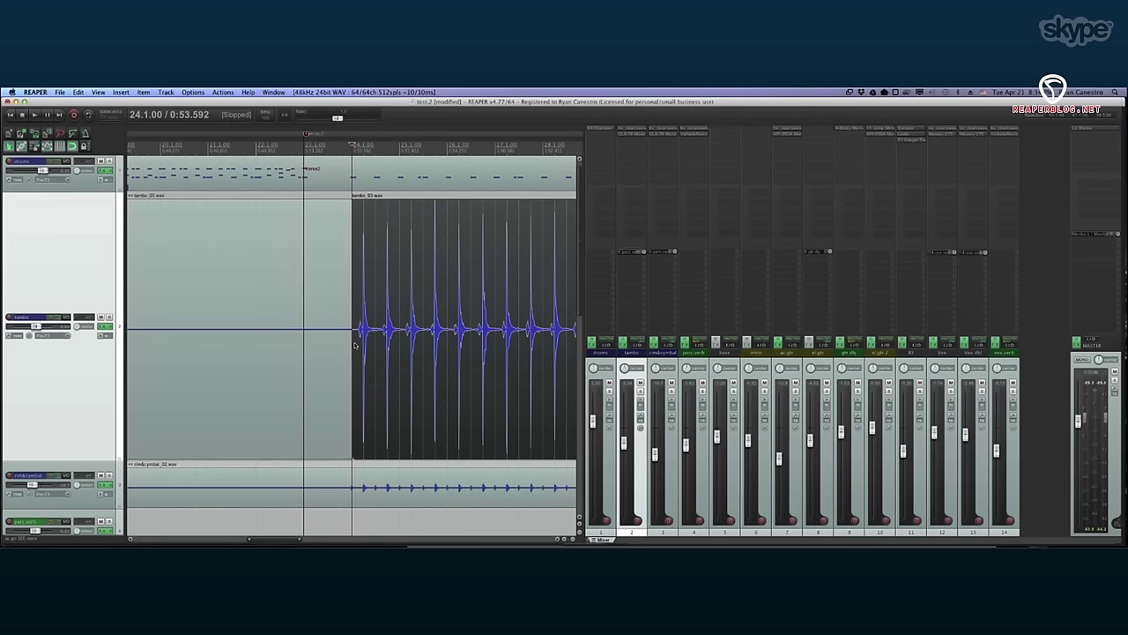
# Try splitting the second tambo item at 32.1.00 in the silence after the hits, and undo that split.
pyautogui.scroll(-8, 354, 344)
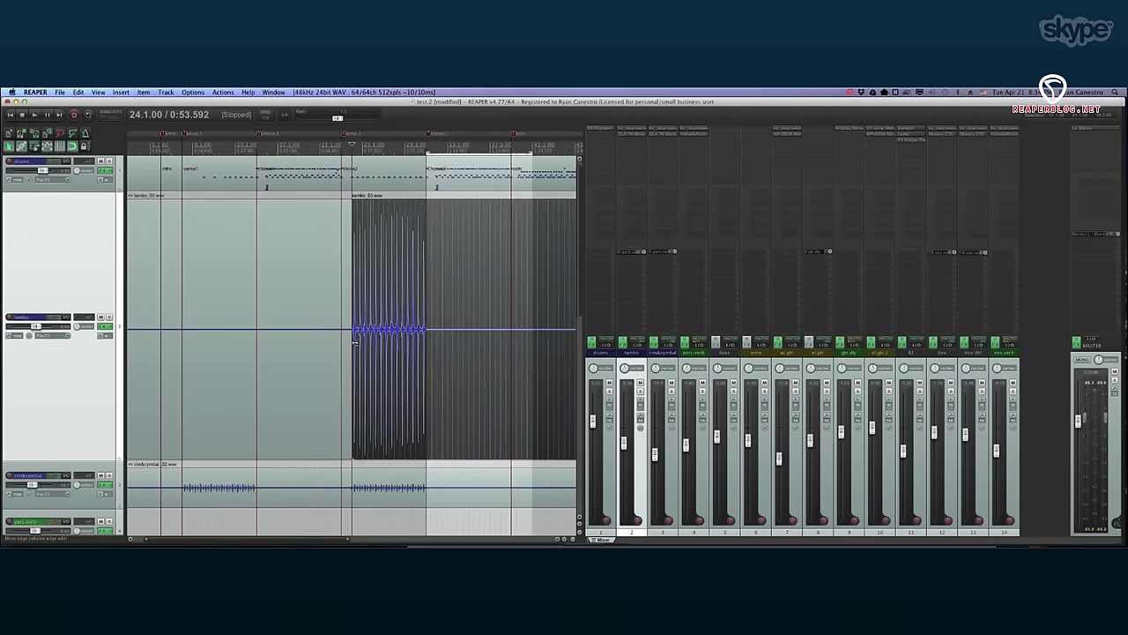
pyautogui.scroll(4, 354, 342)
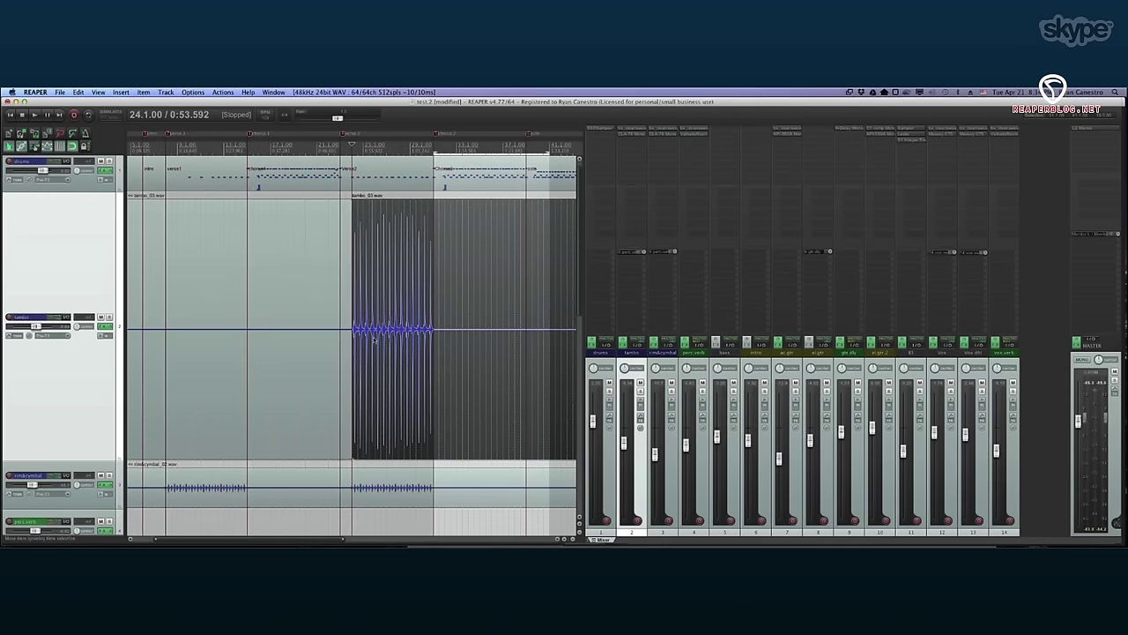
pyautogui.scroll(-3, 373, 339)
pyautogui.click(325, 318)
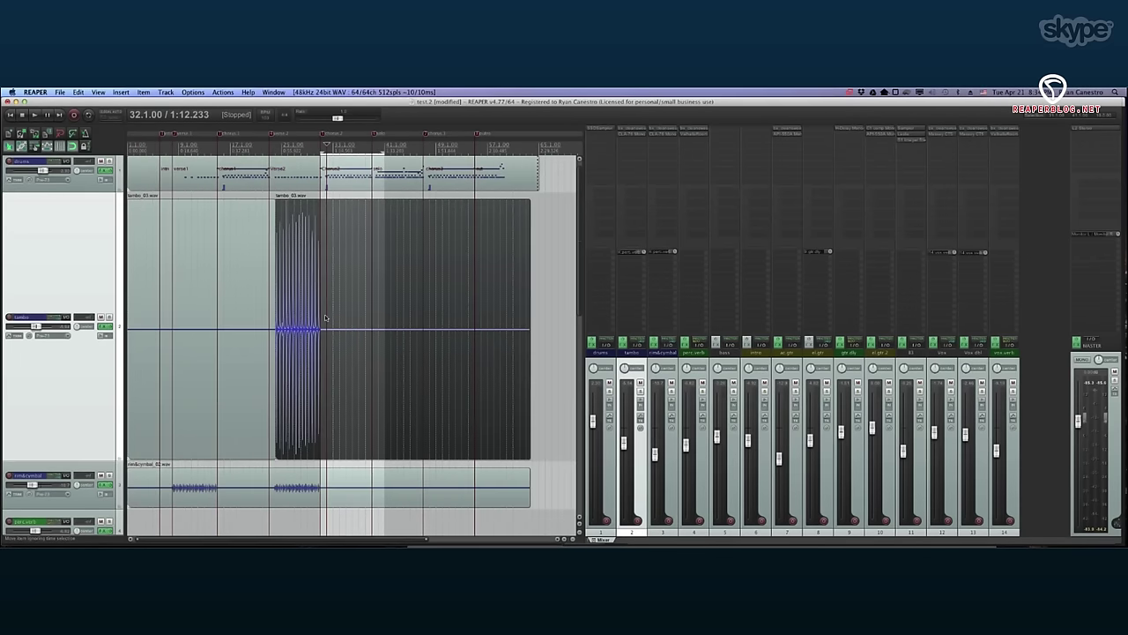
pyautogui.press('s')
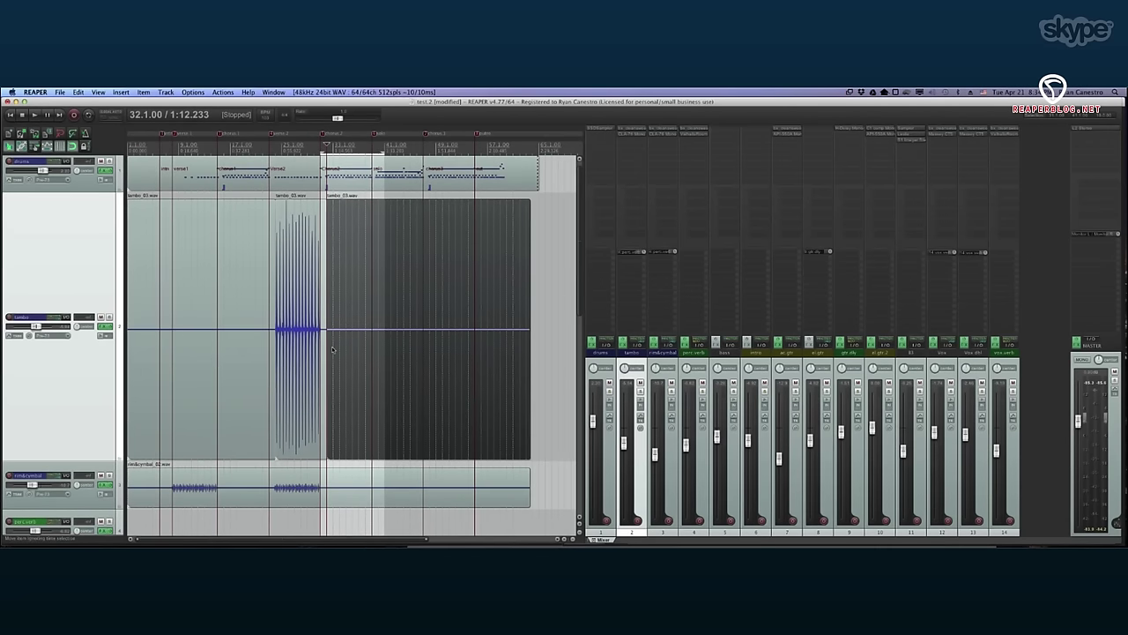
pyautogui.hotkey('ctrl', 'z')
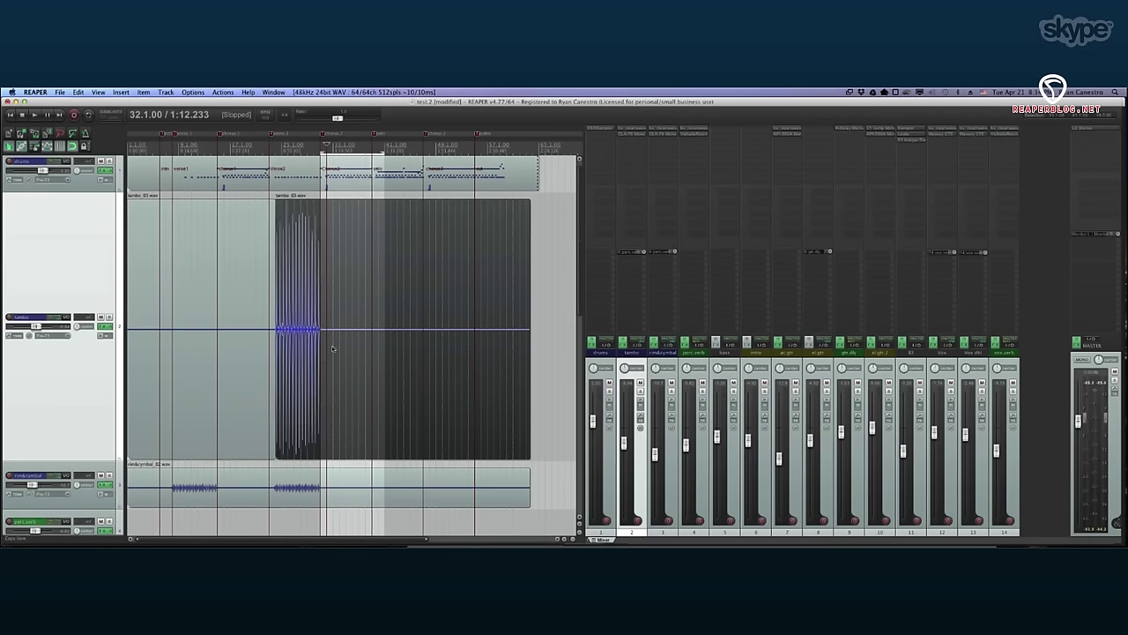
# Set the time selection from bar 31 to bar 65, covering the silence after the tambo hits.
pyautogui.click(272, 327)
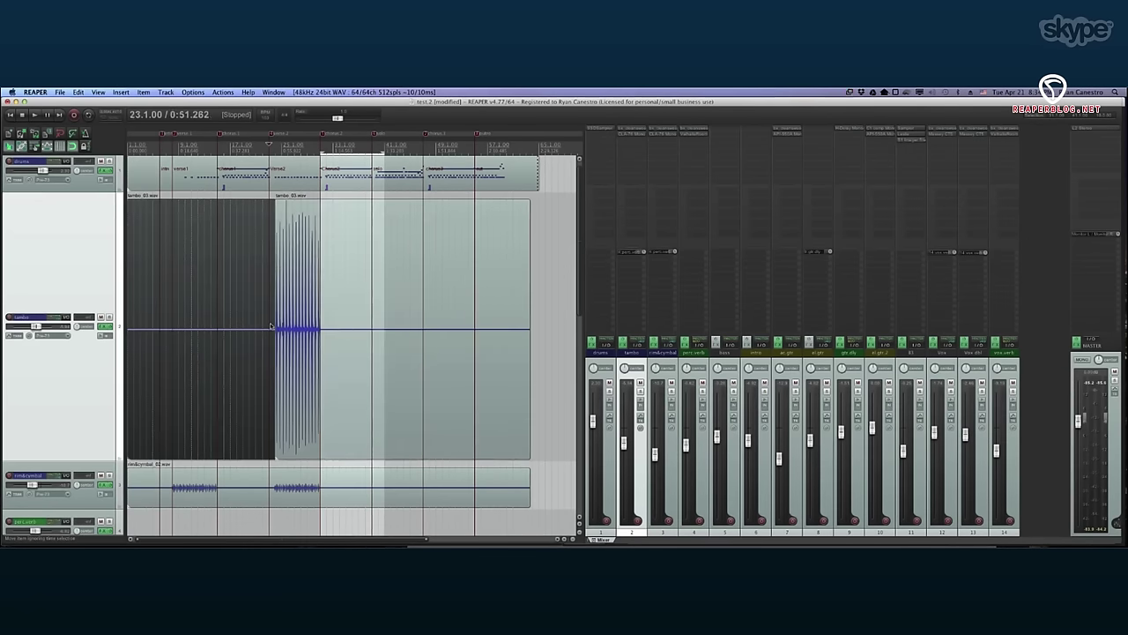
pyautogui.click(348, 326)
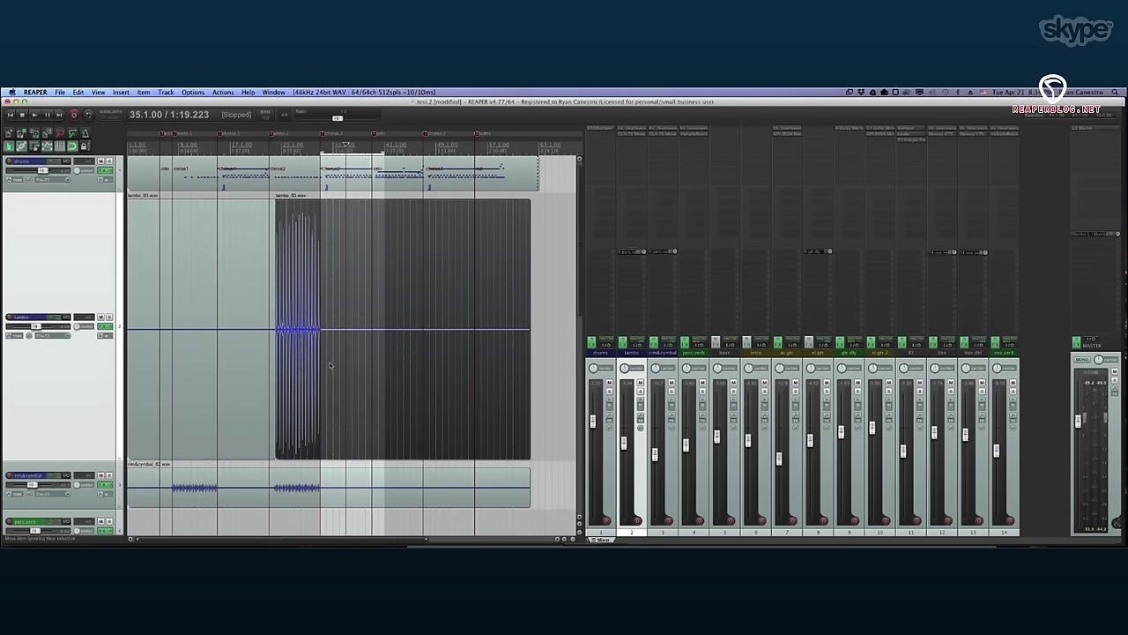
pyautogui.click(327, 353)
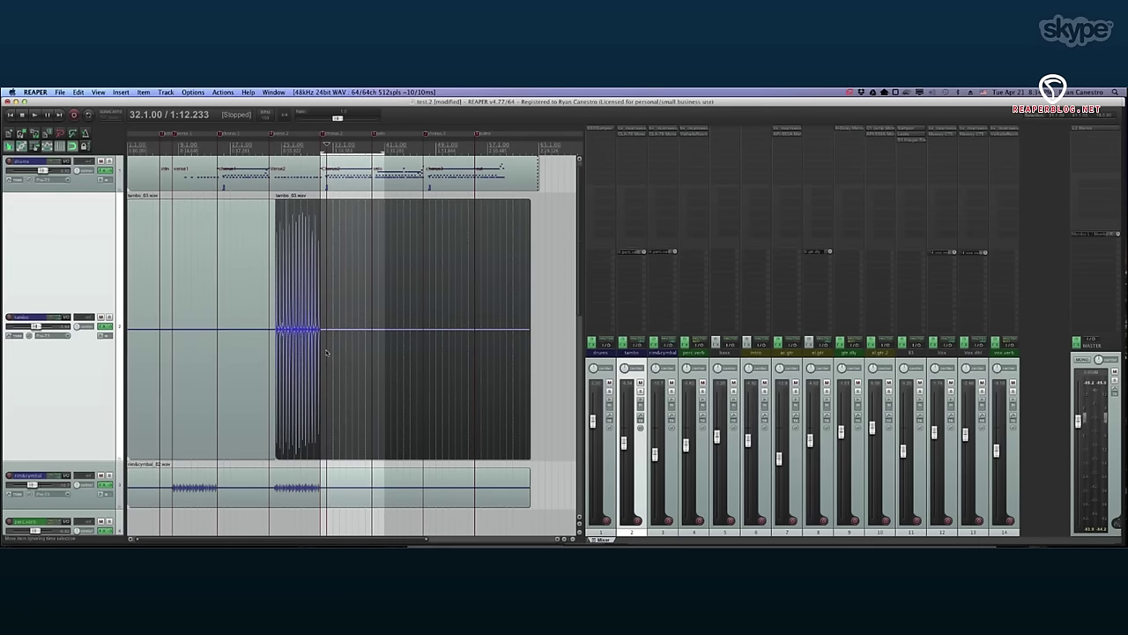
pyautogui.click(537, 321)
pyautogui.moveTo(537, 320); pyautogui.dragTo(322, 331)
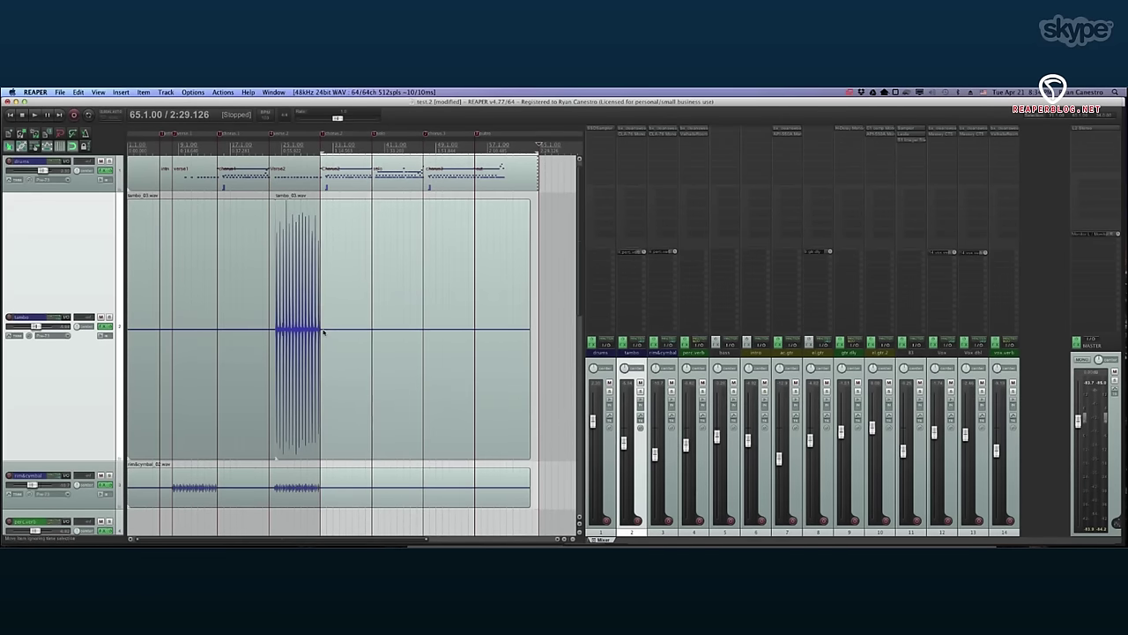
pyautogui.click(365, 341)
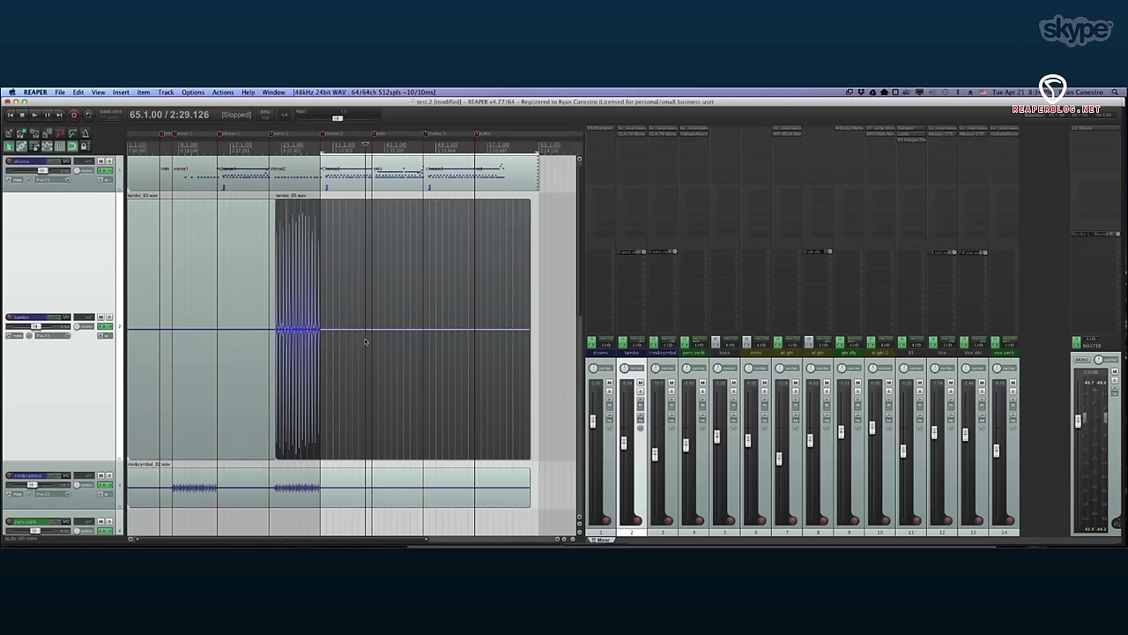
pyautogui.click(335, 343)
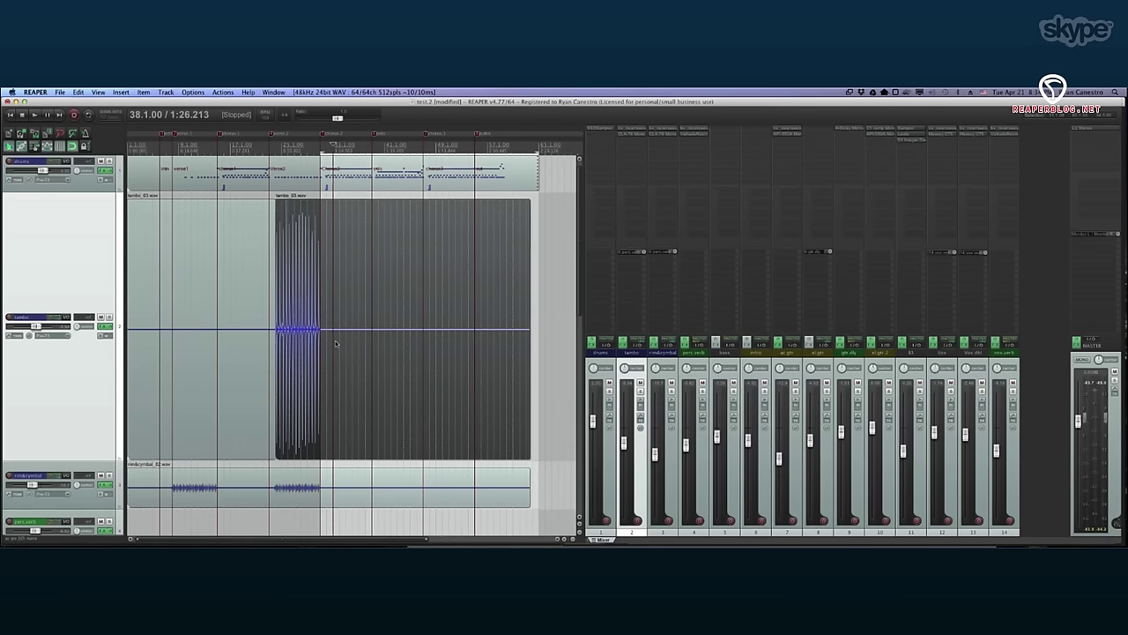
pyautogui.doubleClick(279, 361)
pyautogui.click(141, 393)
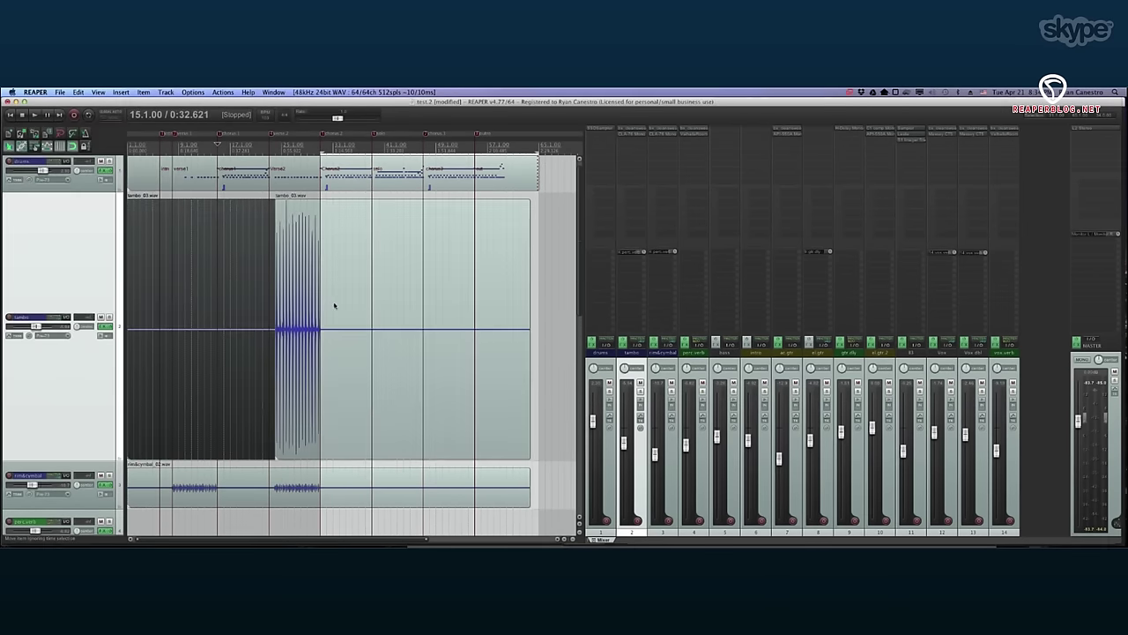
pyautogui.click(337, 296)
pyautogui.click(329, 305)
pyautogui.click(482, 299)
pyautogui.hotkey('ctrl', 'z')
# Select the second tambo item and place the edit cursor at 31.1.00, where its hits end.
pyautogui.click(323, 333)
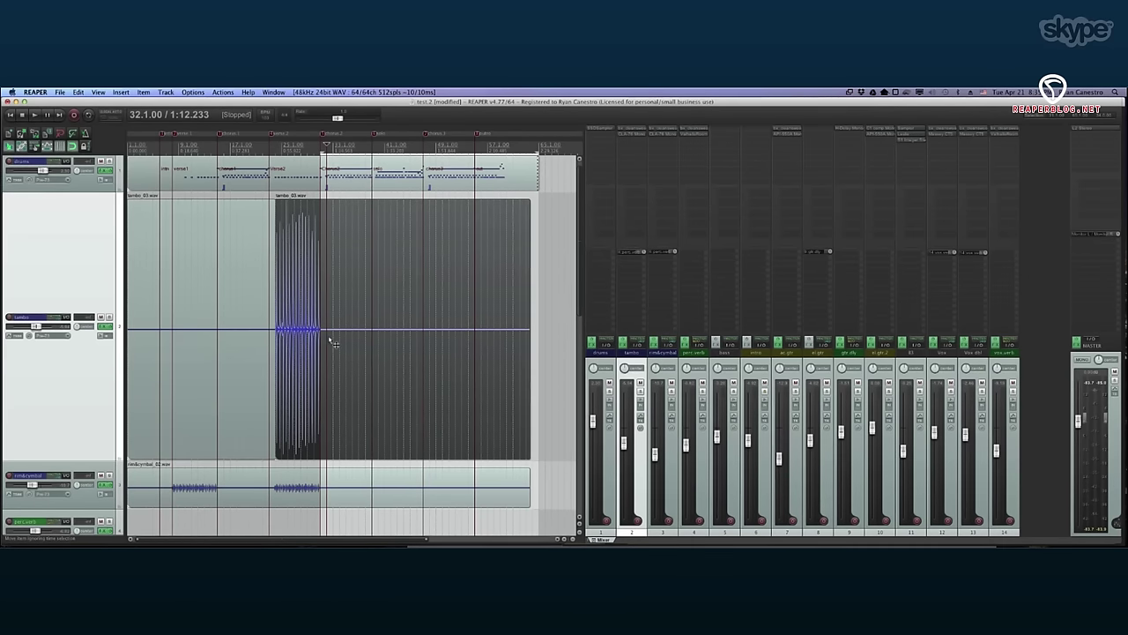
pyautogui.click(338, 319)
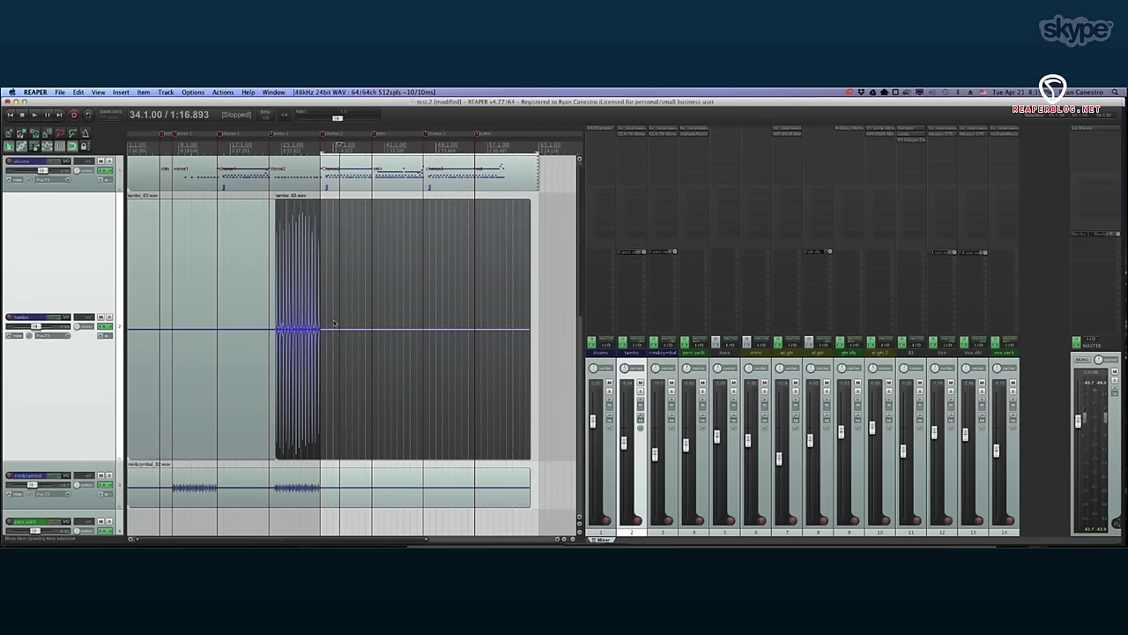
pyautogui.click(325, 324)
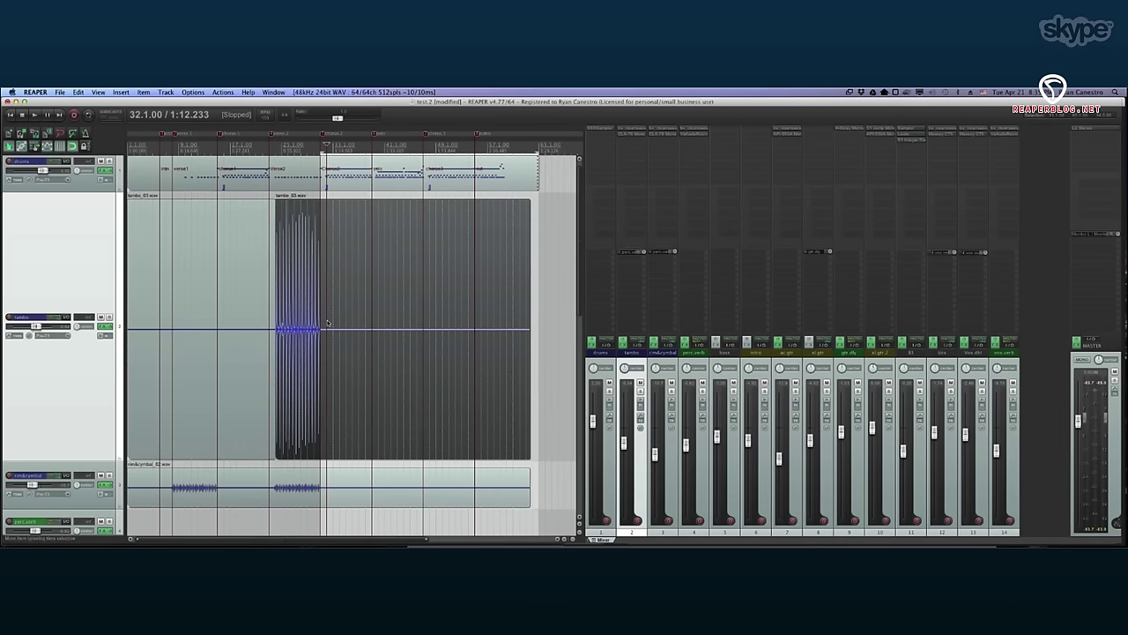
pyautogui.click(545, 295)
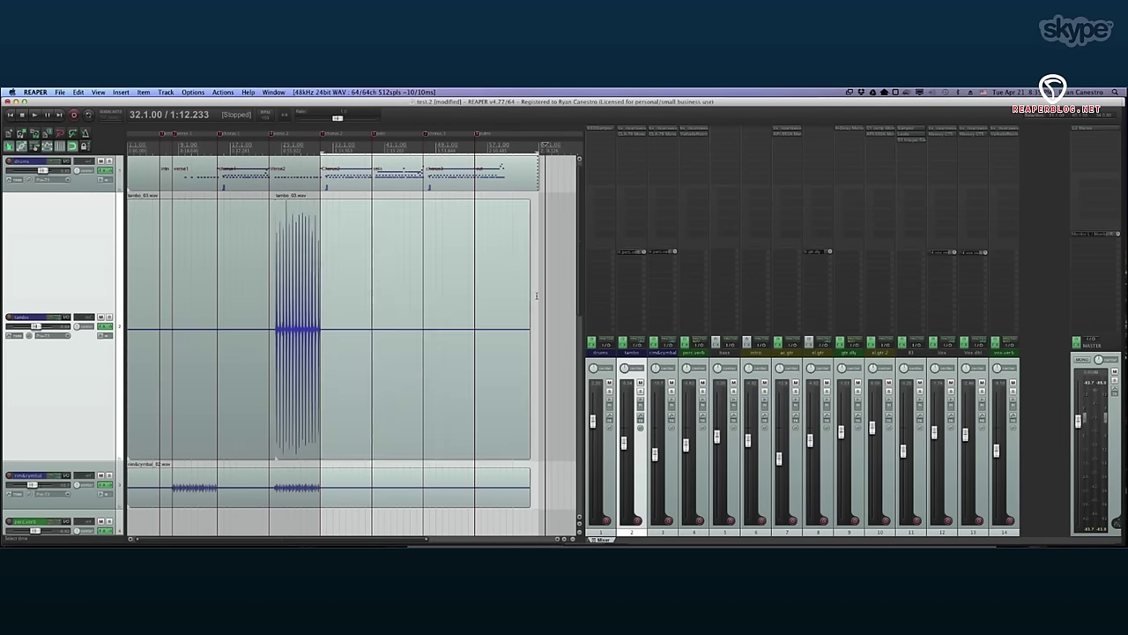
pyautogui.moveTo(401, 302); pyautogui.dragTo(326, 307)
pyautogui.moveTo(252, 329); pyautogui.dragTo(251, 333)
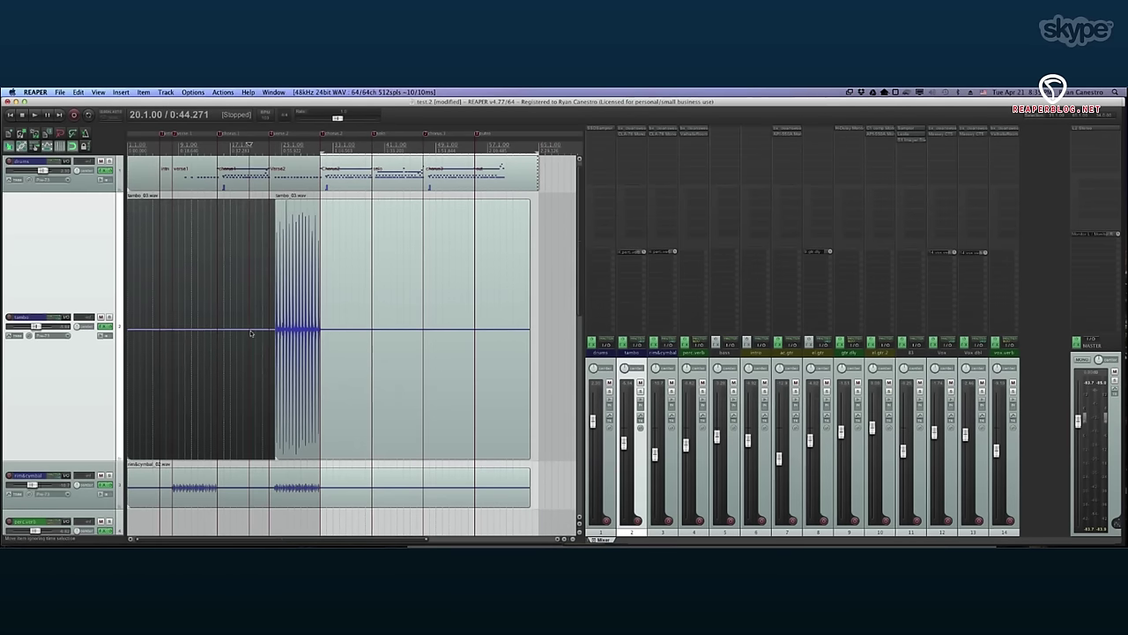
pyautogui.click(327, 331)
pyautogui.click(323, 331)
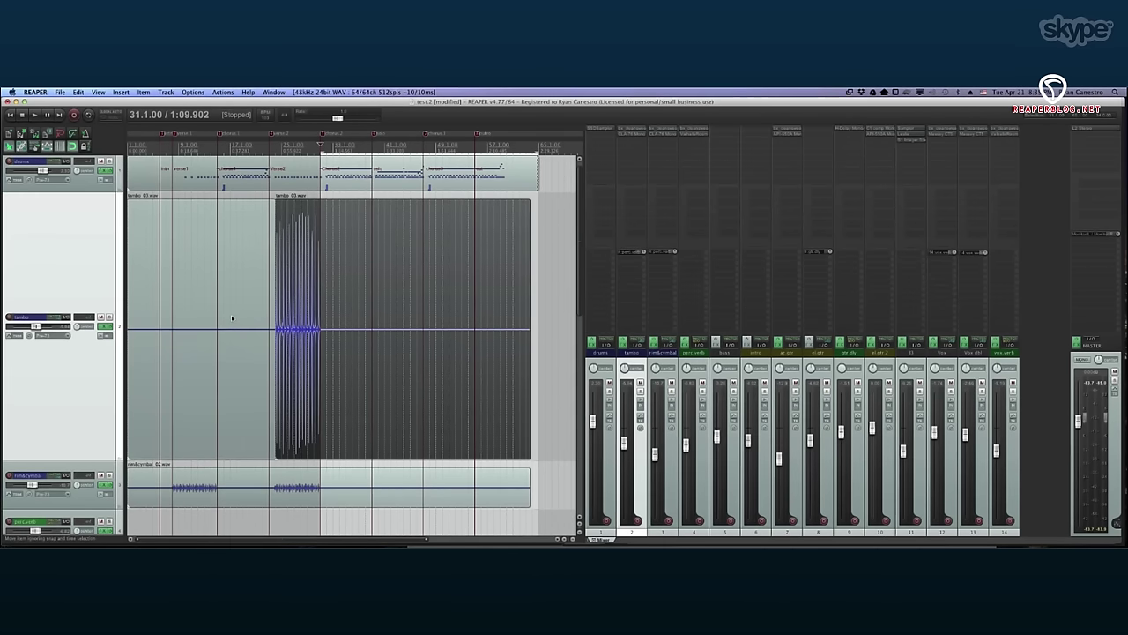
# Open the action list and filter it by "item curs".
pyautogui.press('?')
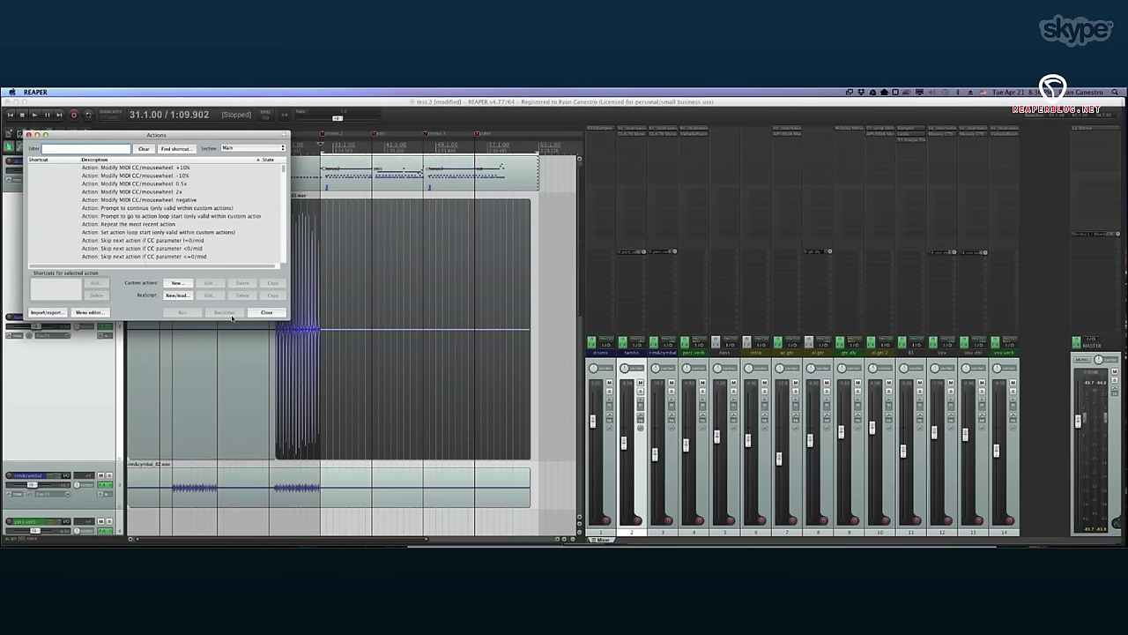
pyautogui.write('item')
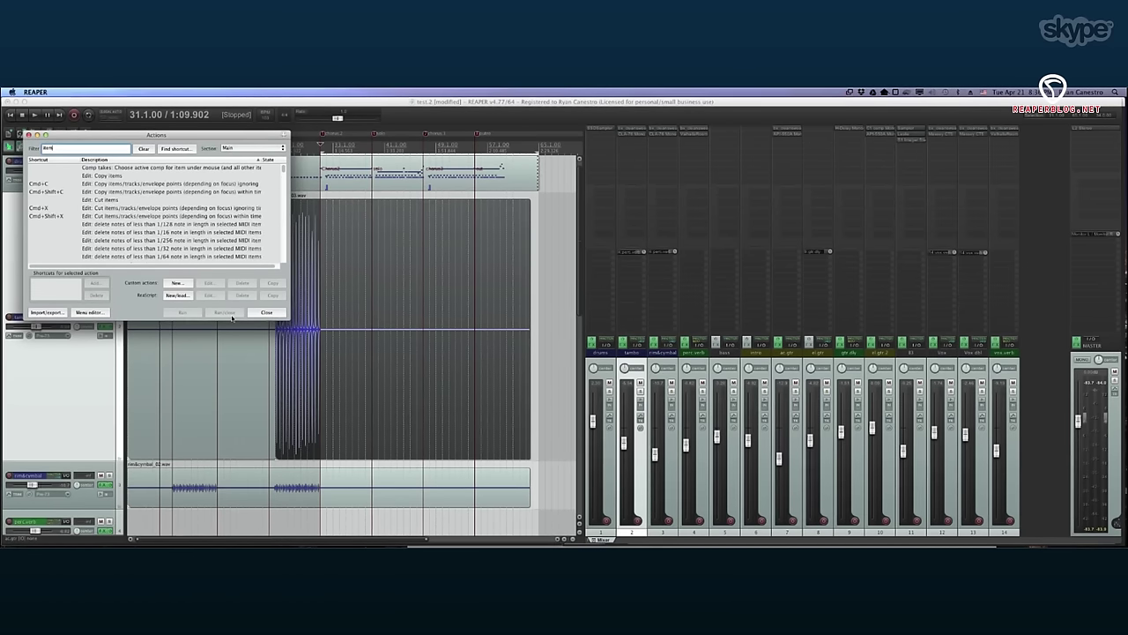
pyautogui.write(' cur')
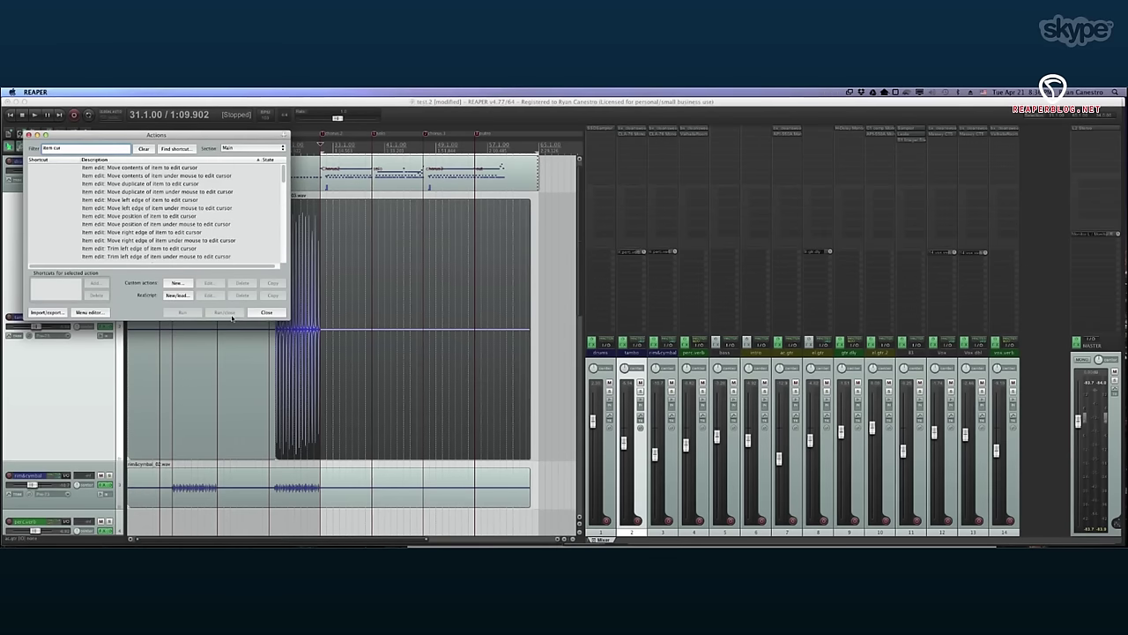
pyautogui.write('ser')
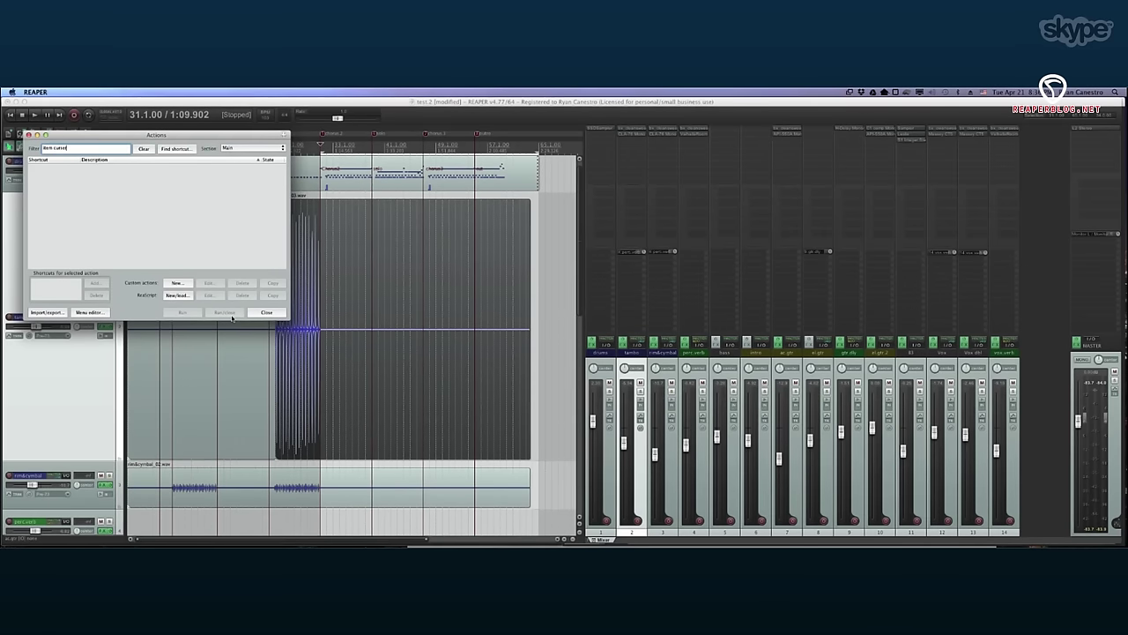
pyautogui.press('BackSpace')
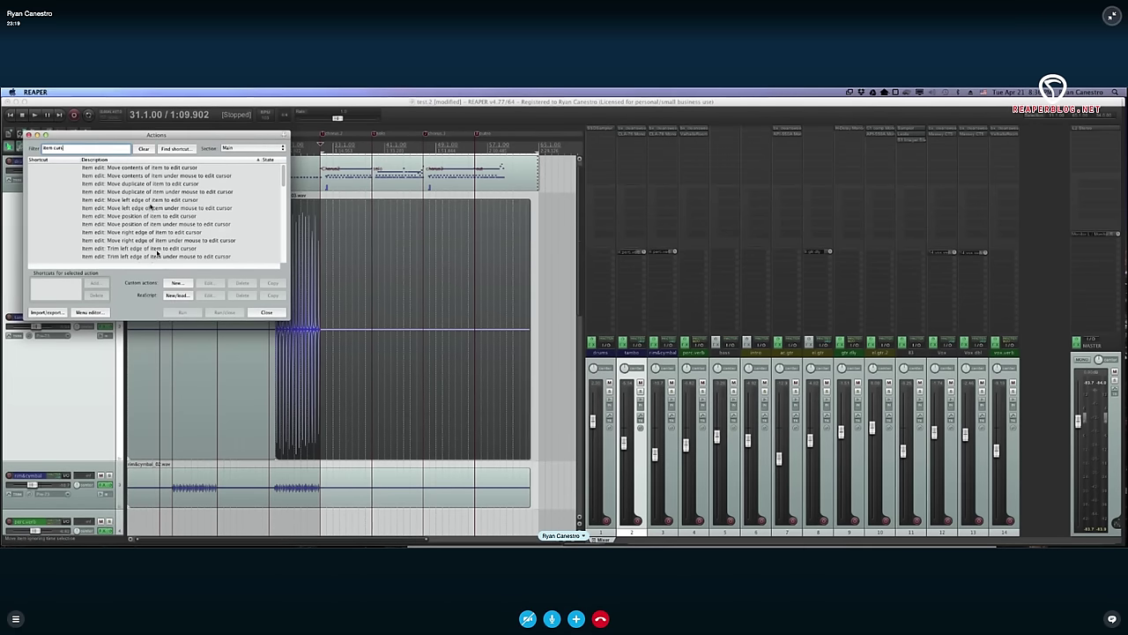
# Assign A as the shortcut for the action "Item edit: Trim left edge of item to edit cursor".
pyautogui.click(154, 200)
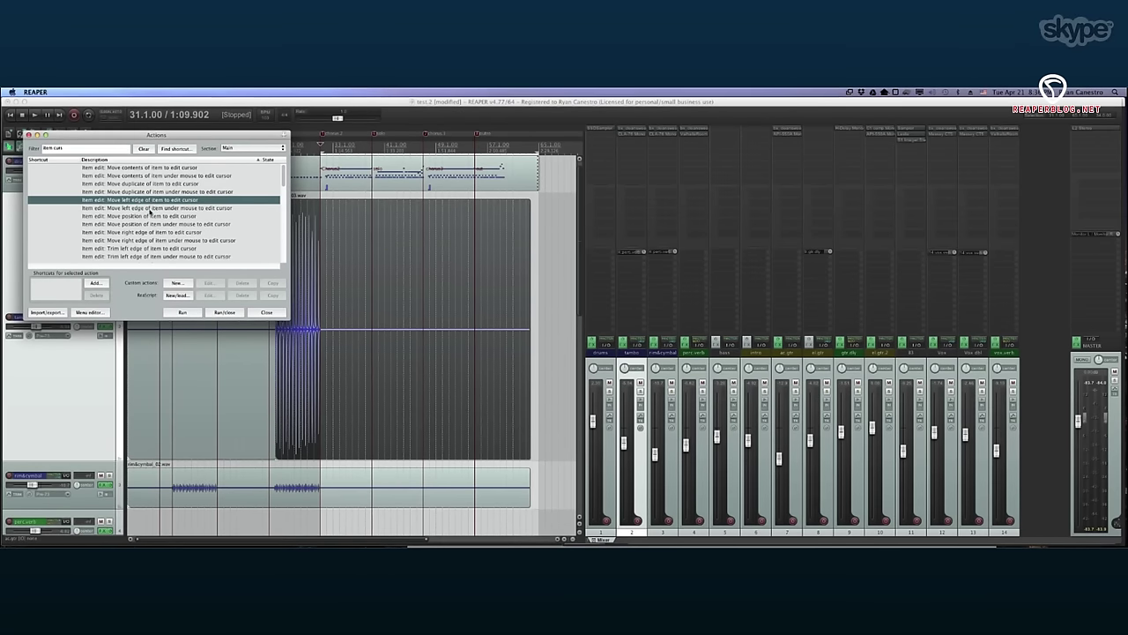
pyautogui.click(149, 248)
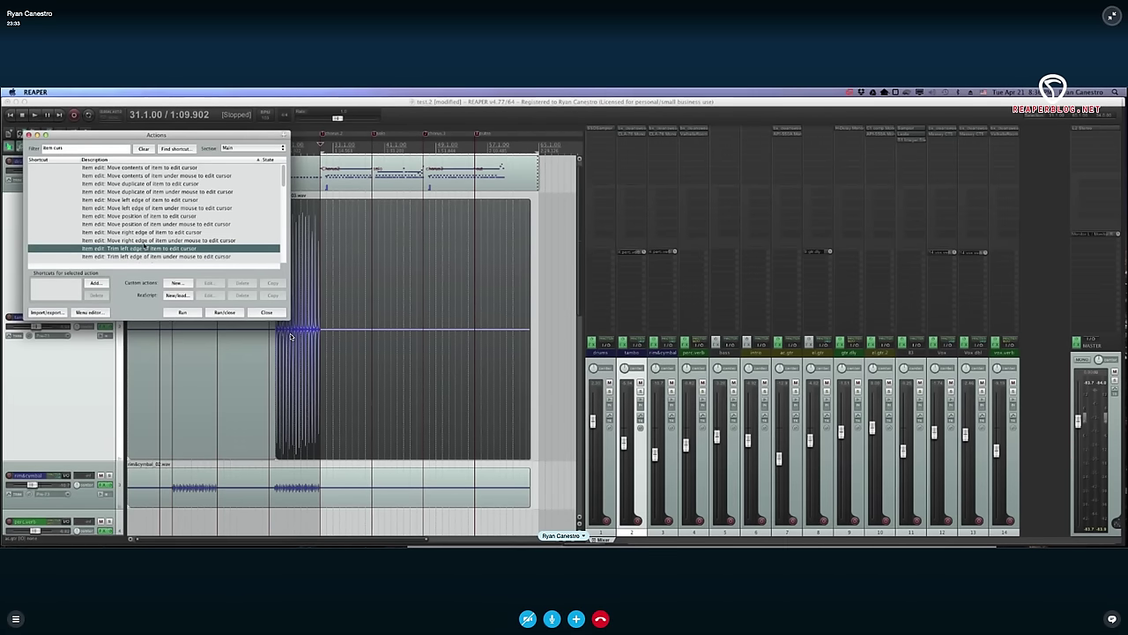
pyautogui.scroll(-2, 145, 242)
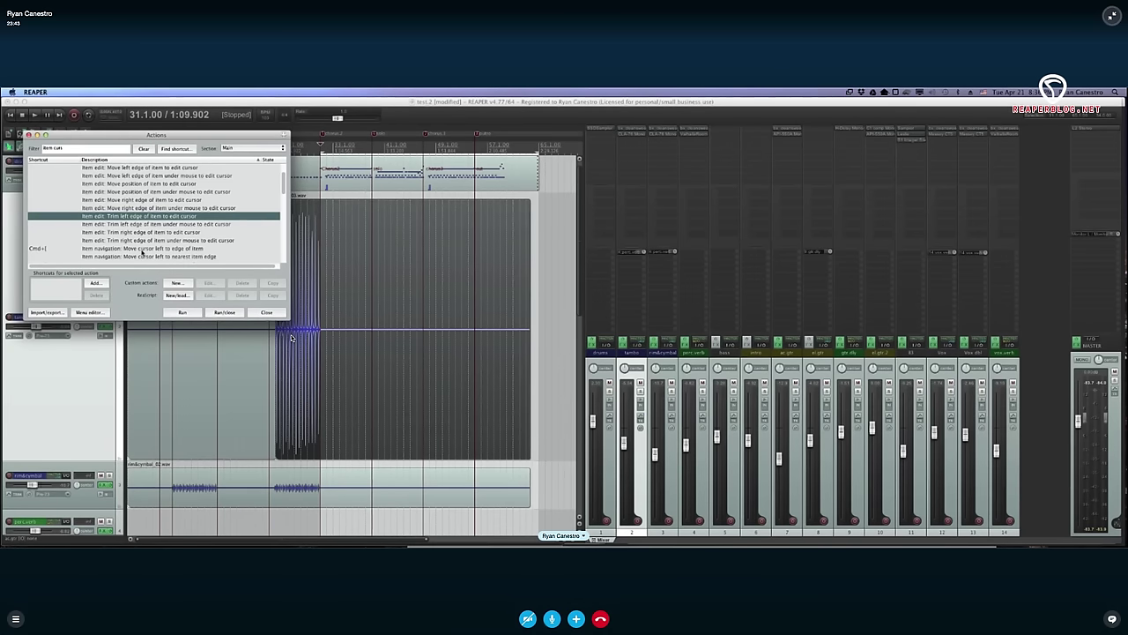
pyautogui.click(93, 283)
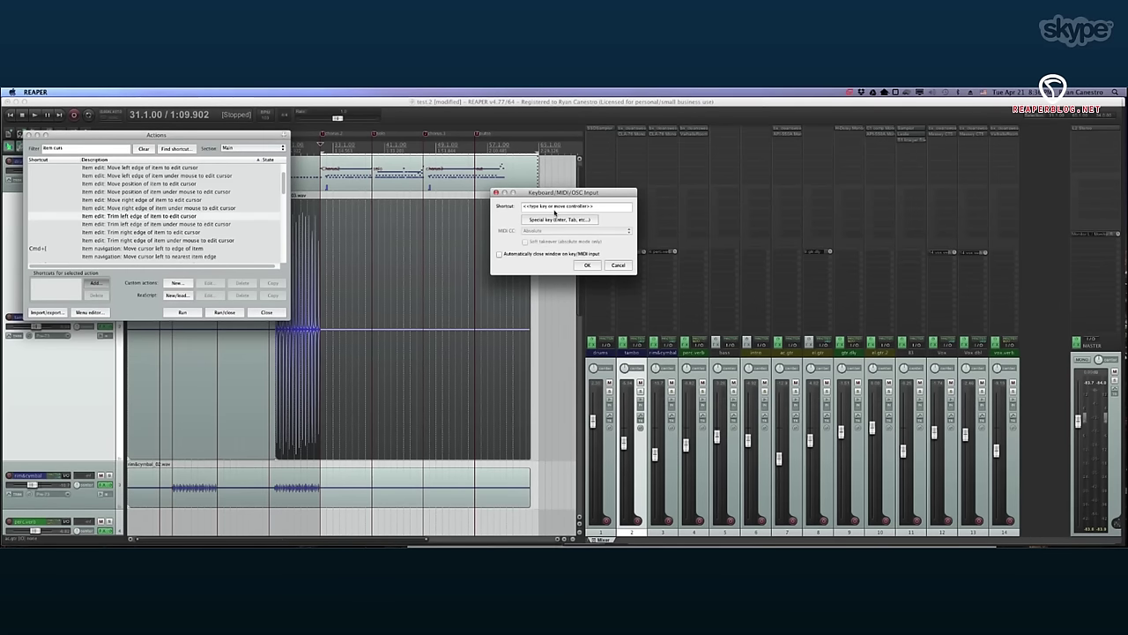
pyautogui.press('a')
pyautogui.click(596, 267)
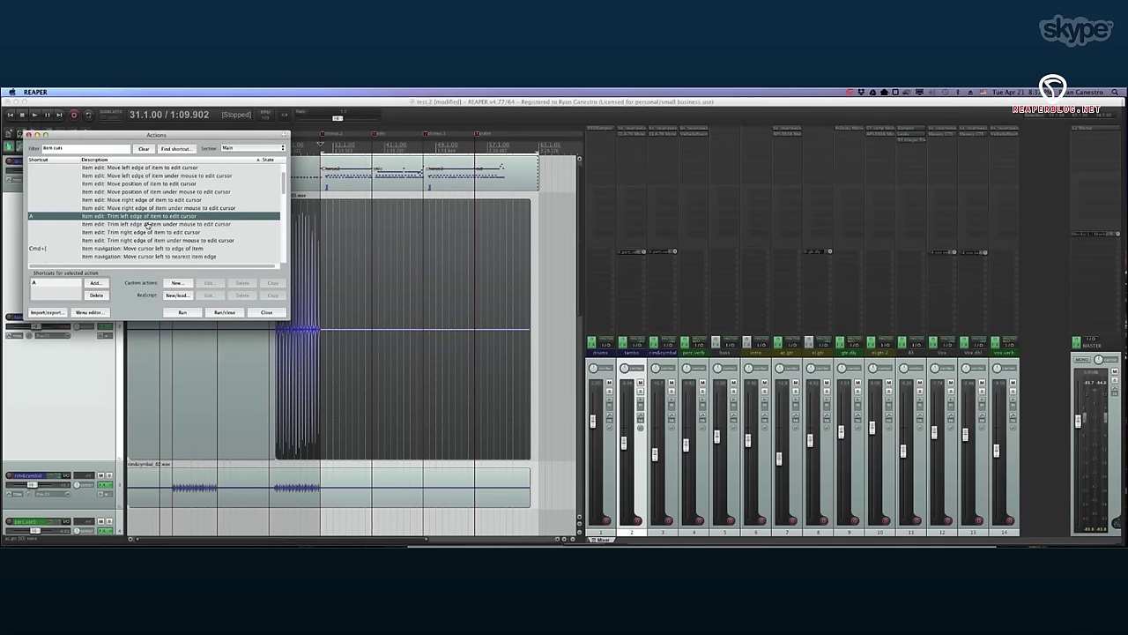
# Switch to Pro Tools, select a range on the empty track and part of the reaper track's clip, and return to REAPER.
pyautogui.press('super+Tab')
pyautogui.moveTo(162, 297); pyautogui.dragTo(285, 287)
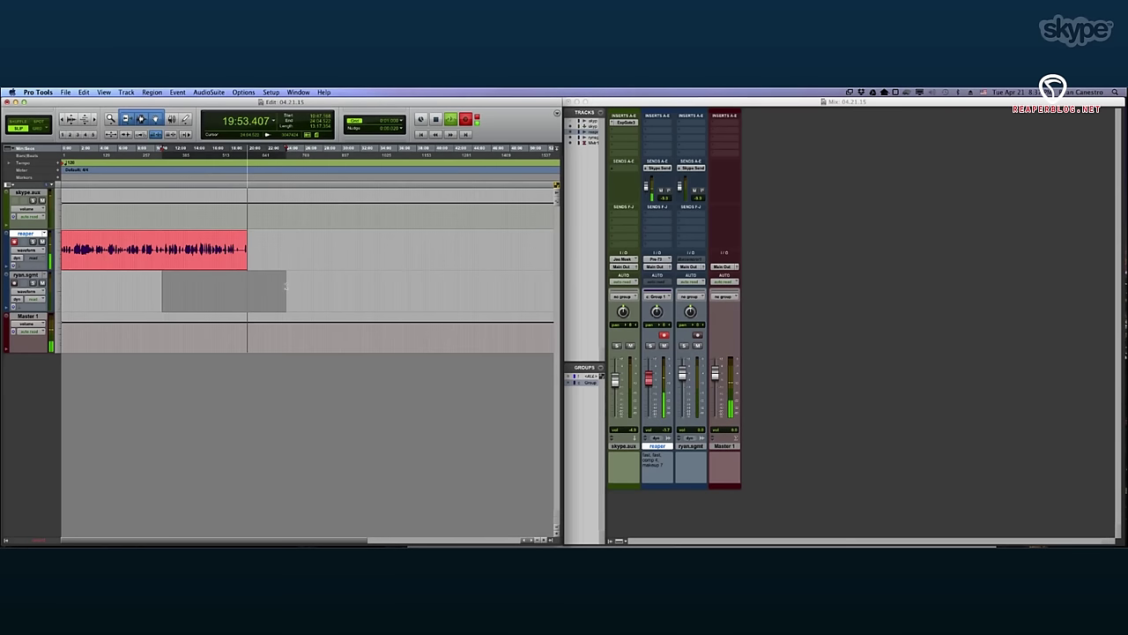
pyautogui.click(161, 282)
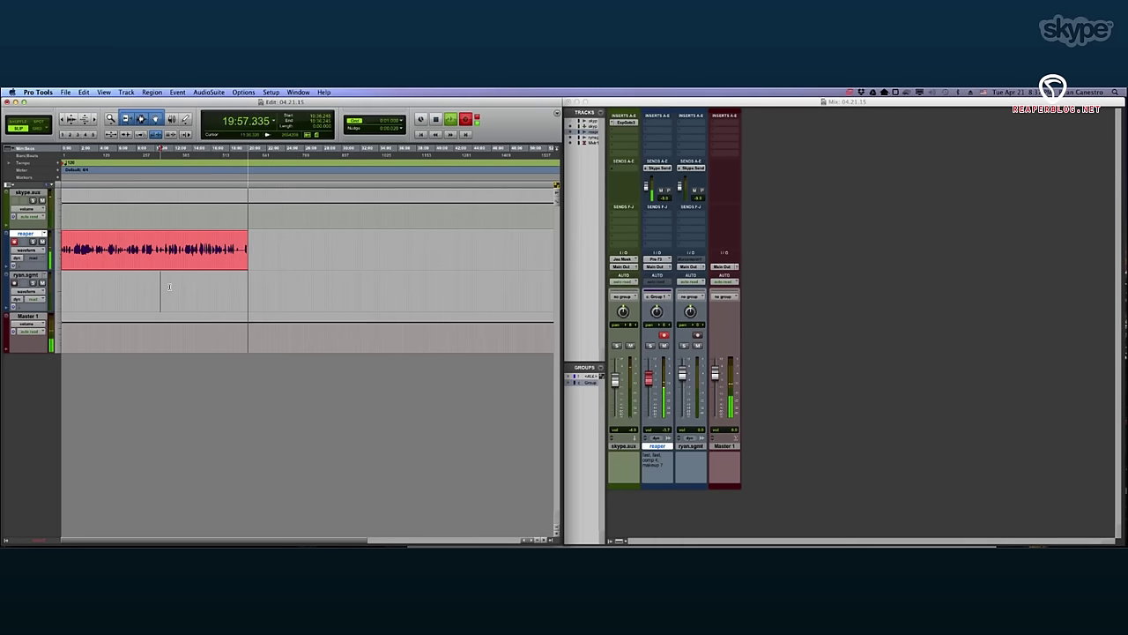
pyautogui.click(170, 287)
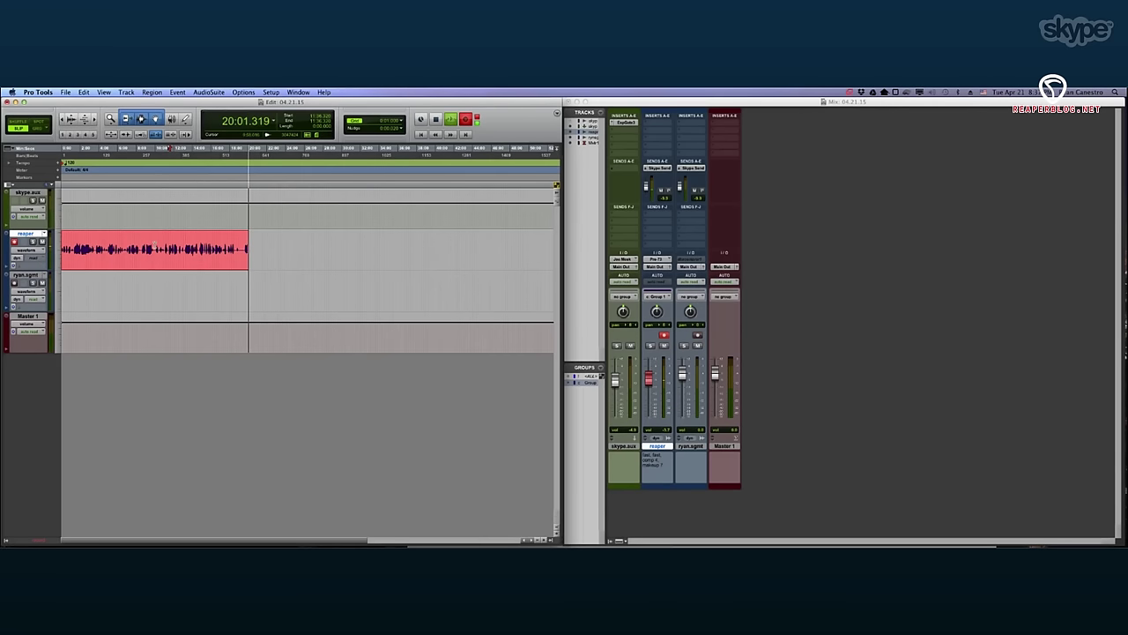
pyautogui.moveTo(155, 244); pyautogui.dragTo(191, 244)
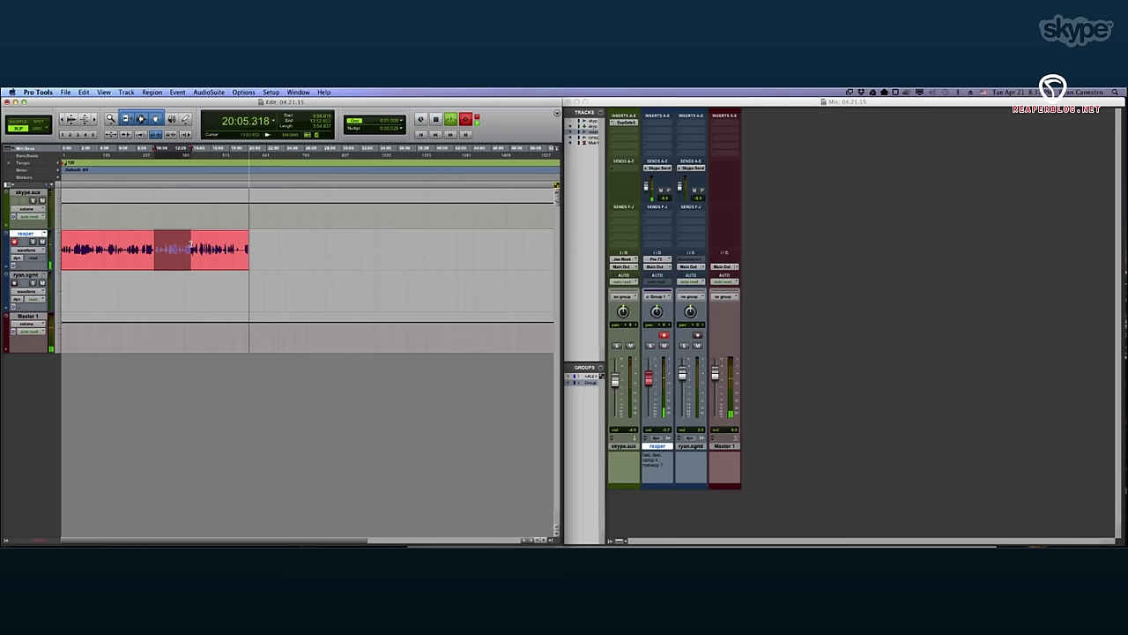
pyautogui.click(192, 286)
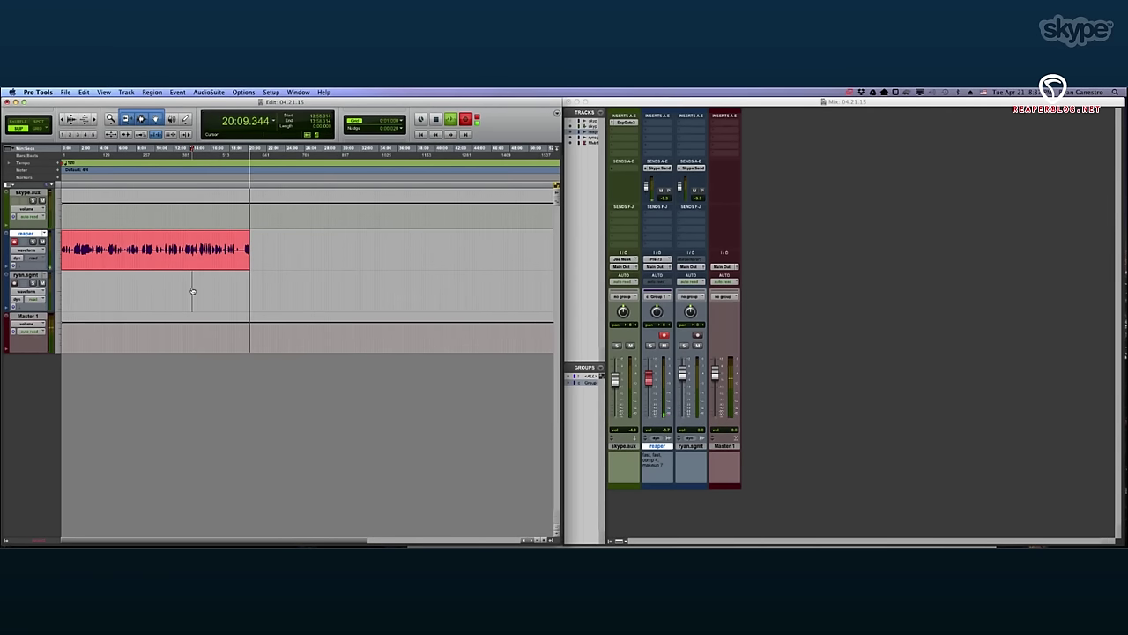
pyautogui.press('super+Tab')
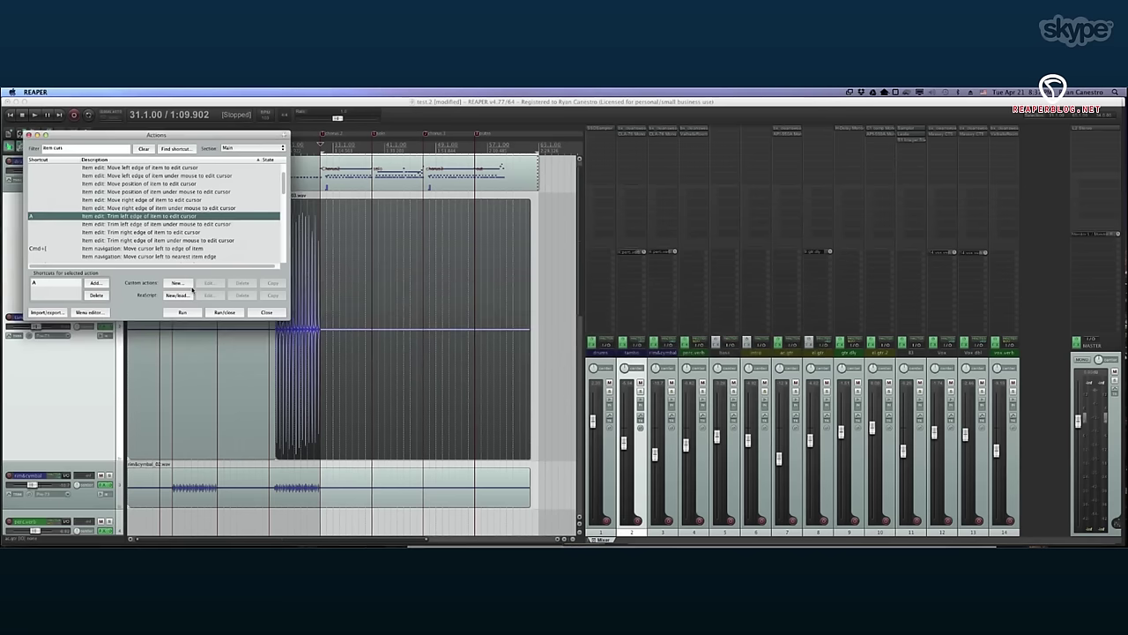
# Try assigning Backspace as the shortcut for "Item edit: Trim right edge of item to edit cursor".
pyautogui.click(333, 295)
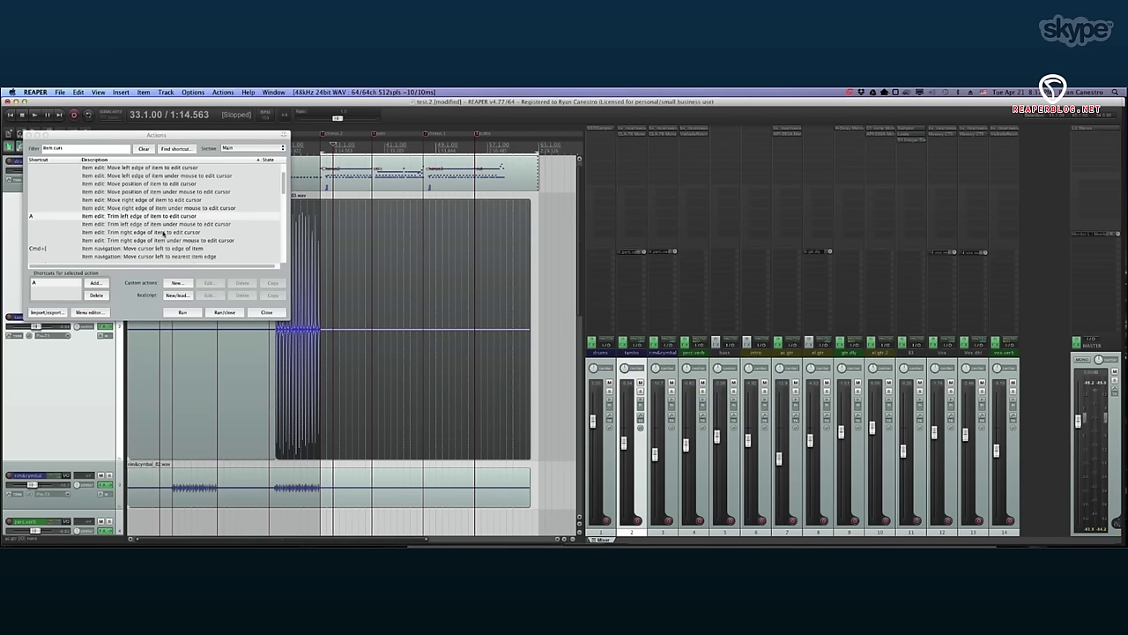
pyautogui.click(163, 233)
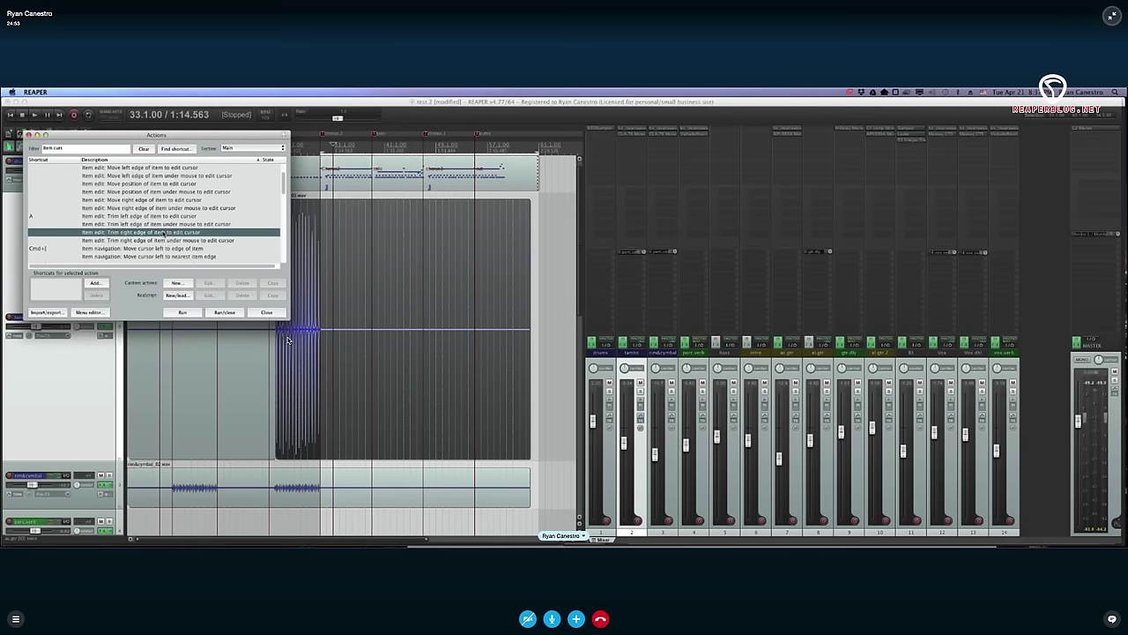
pyautogui.click(96, 284)
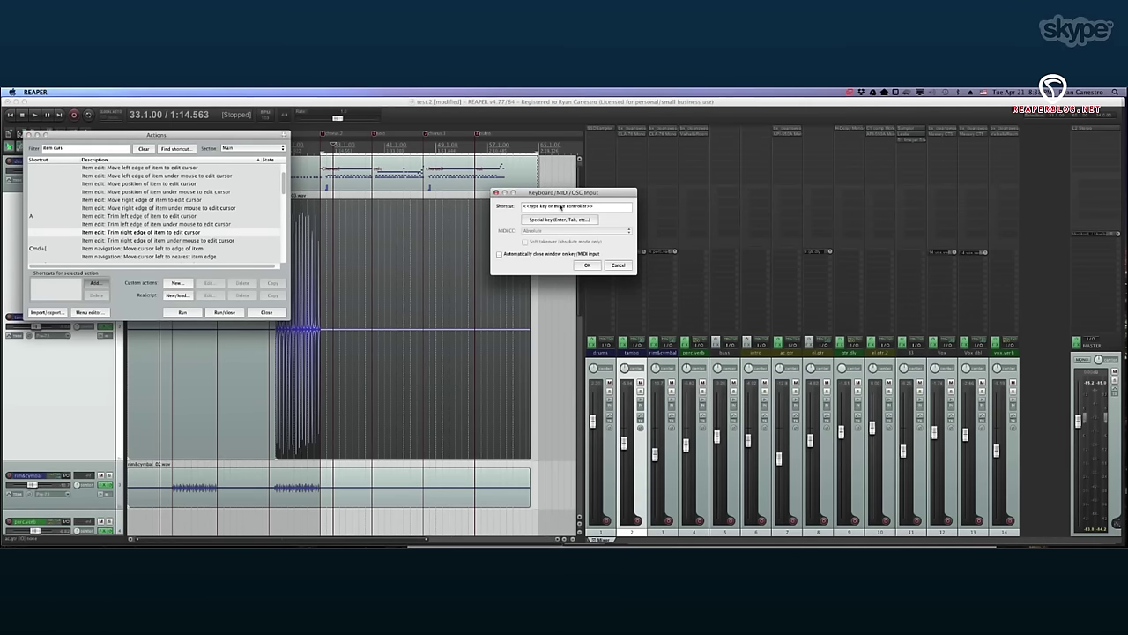
pyautogui.press('5')
pyautogui.press('BackSpace')
pyautogui.click(618, 265)
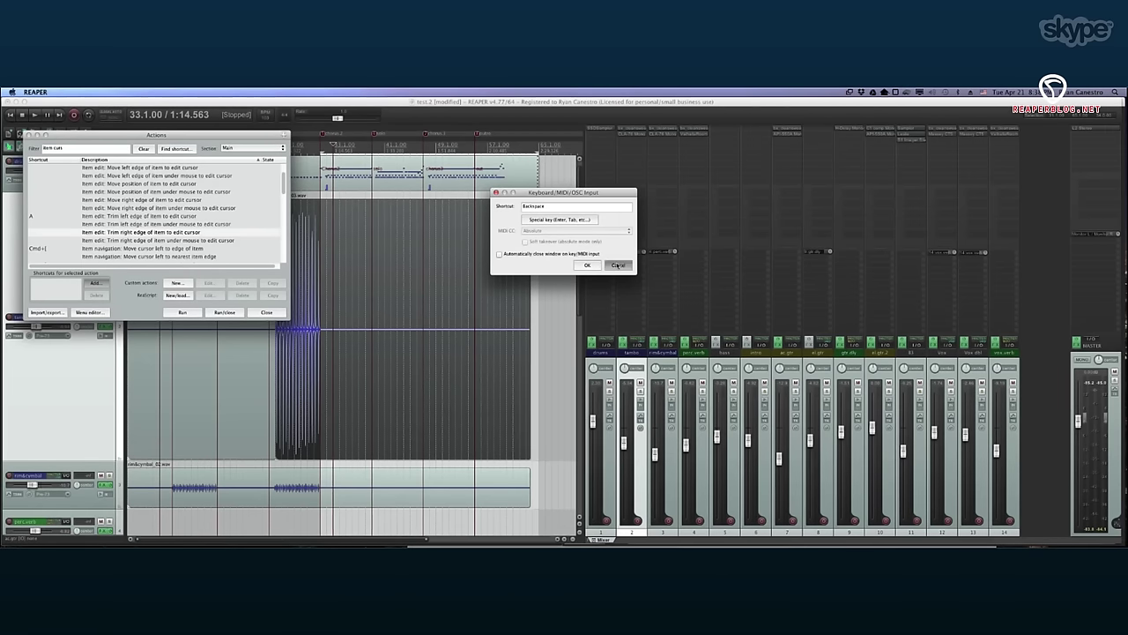
# Split the second tambo item at 32.1.00, in the silence just after its hits.
pyautogui.click(315, 282)
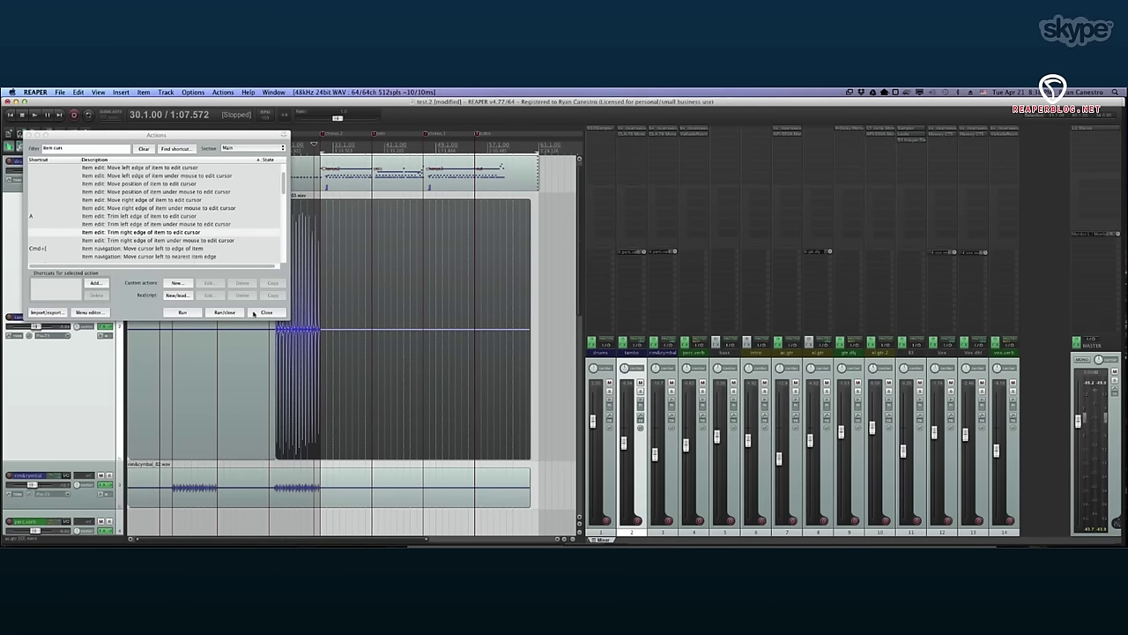
pyautogui.click(337, 301)
pyautogui.click(326, 305)
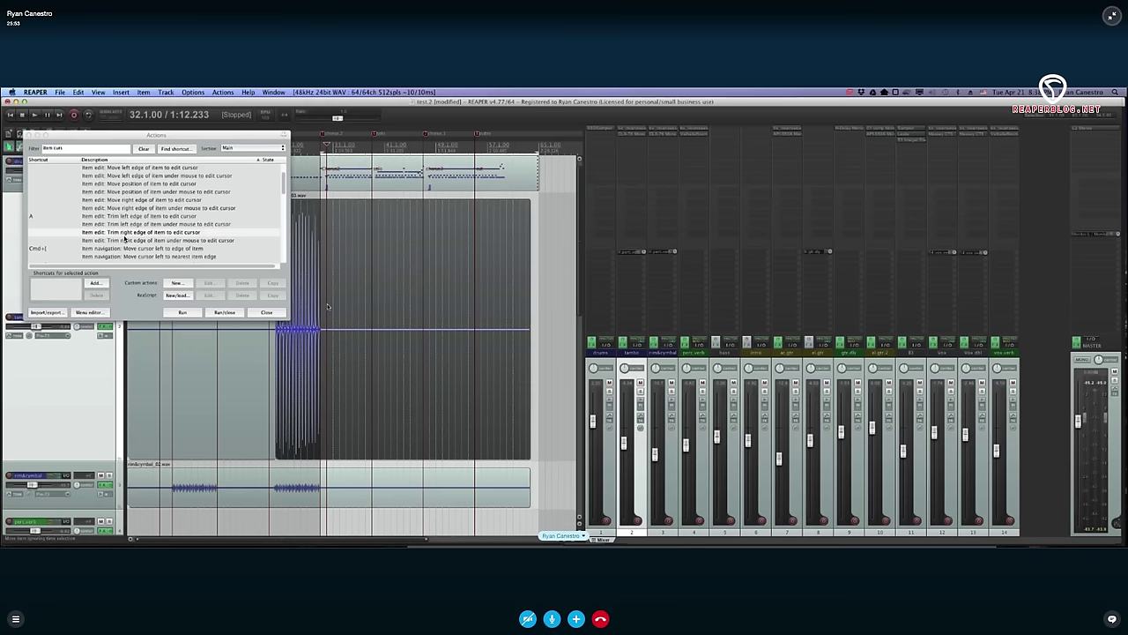
pyautogui.press('s')
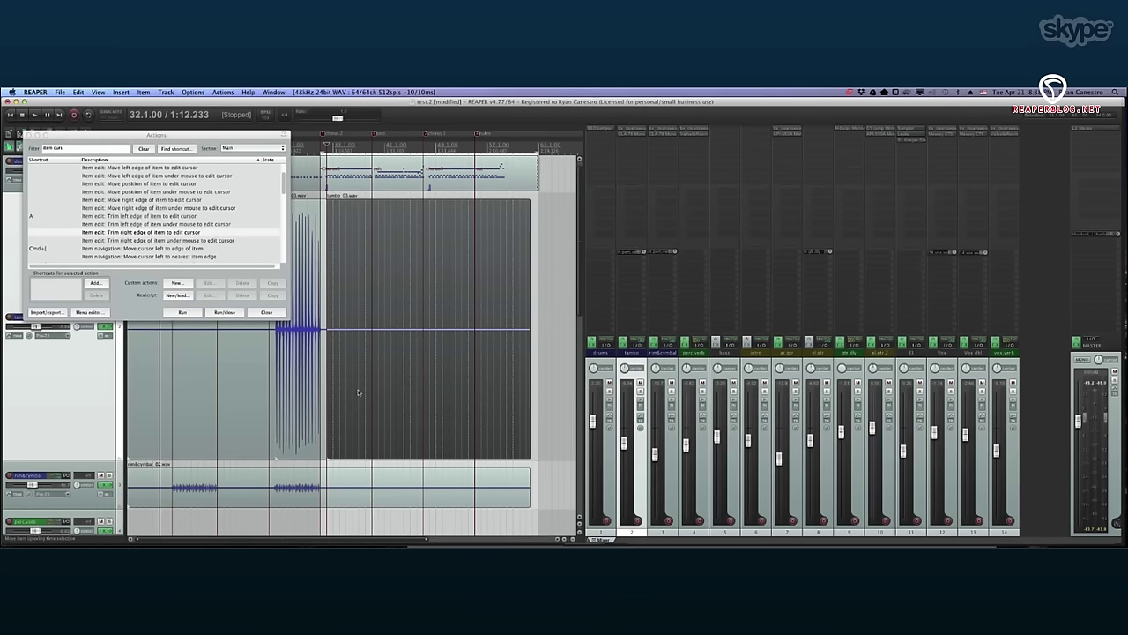
# Delete the silent tambo items before and after the hits, keeping only the item that contains them.
pyautogui.click(297, 394)
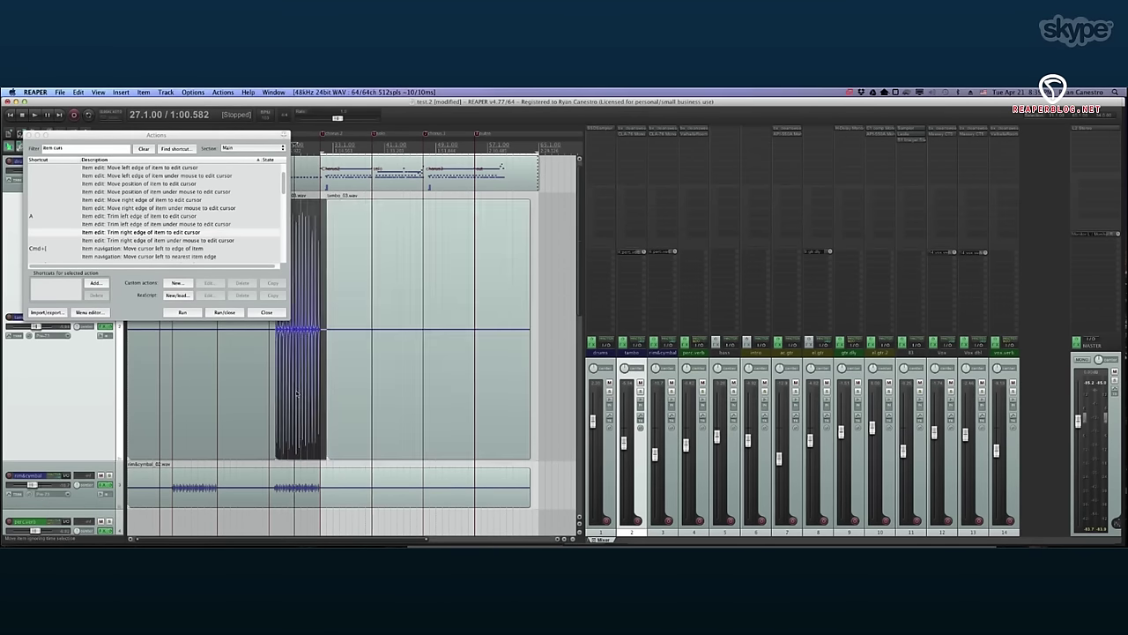
pyautogui.click(361, 395)
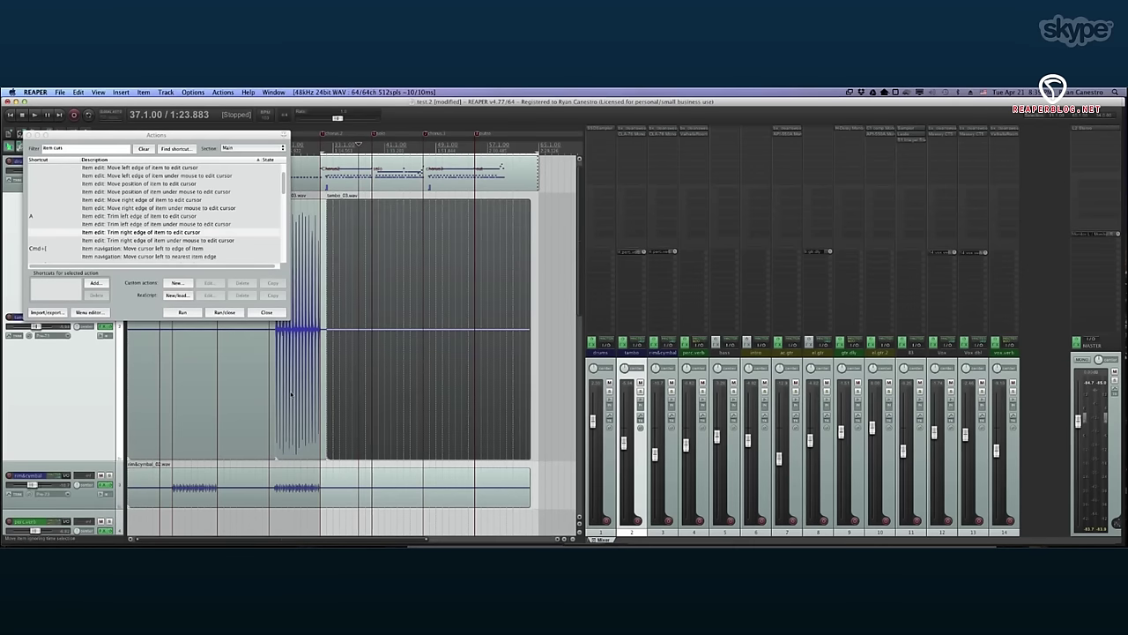
pyautogui.click(362, 395)
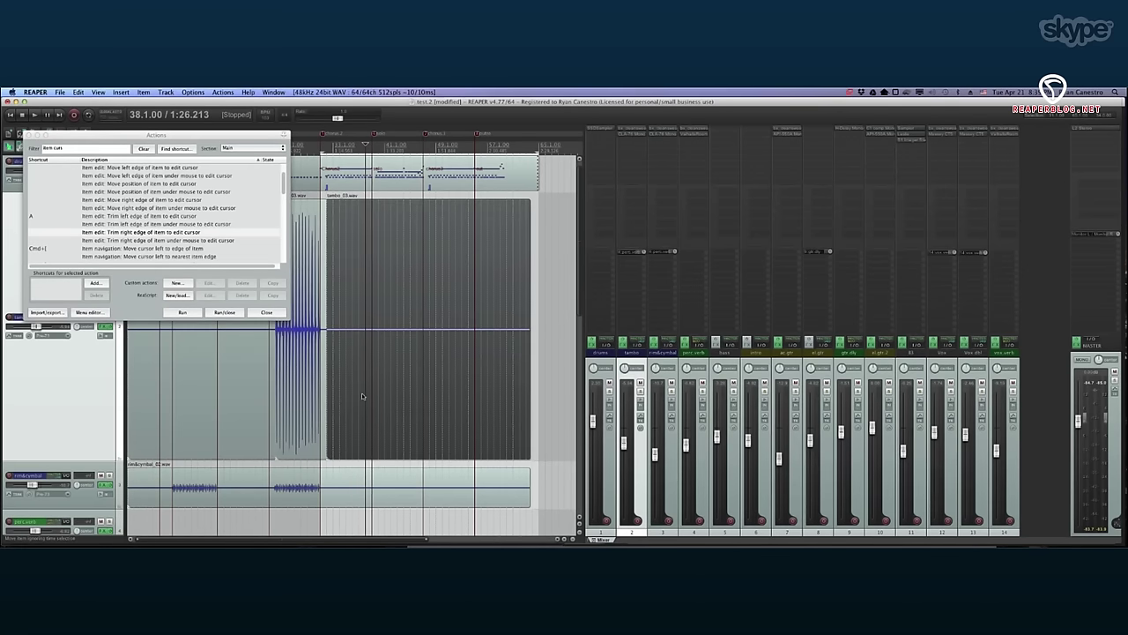
pyautogui.press('Delete')
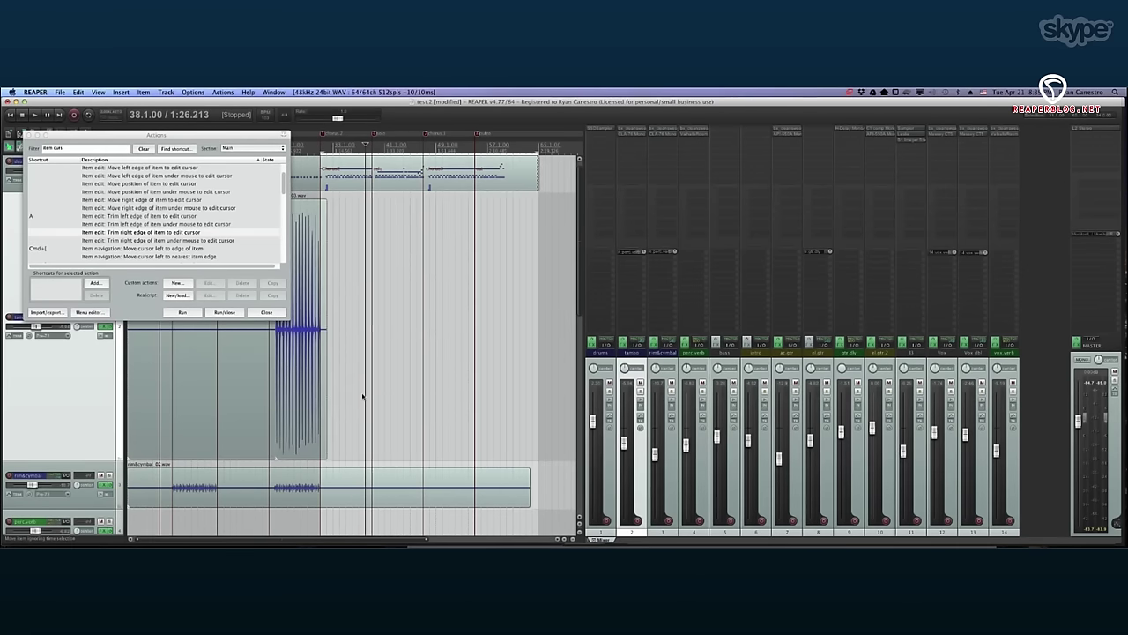
pyautogui.click(253, 411)
pyautogui.press('Delete')
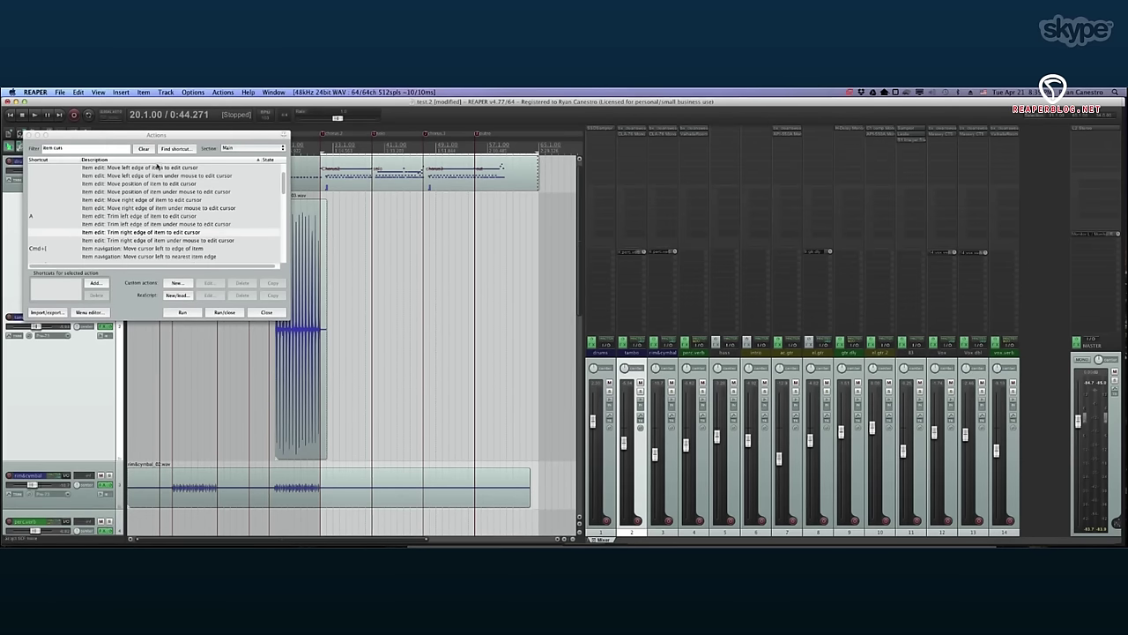
# Move the action list off the arrangement and extend the remaining tambo item's left edge to the marker just before its hits.
pyautogui.moveTo(155, 135); pyautogui.dragTo(742, 141)
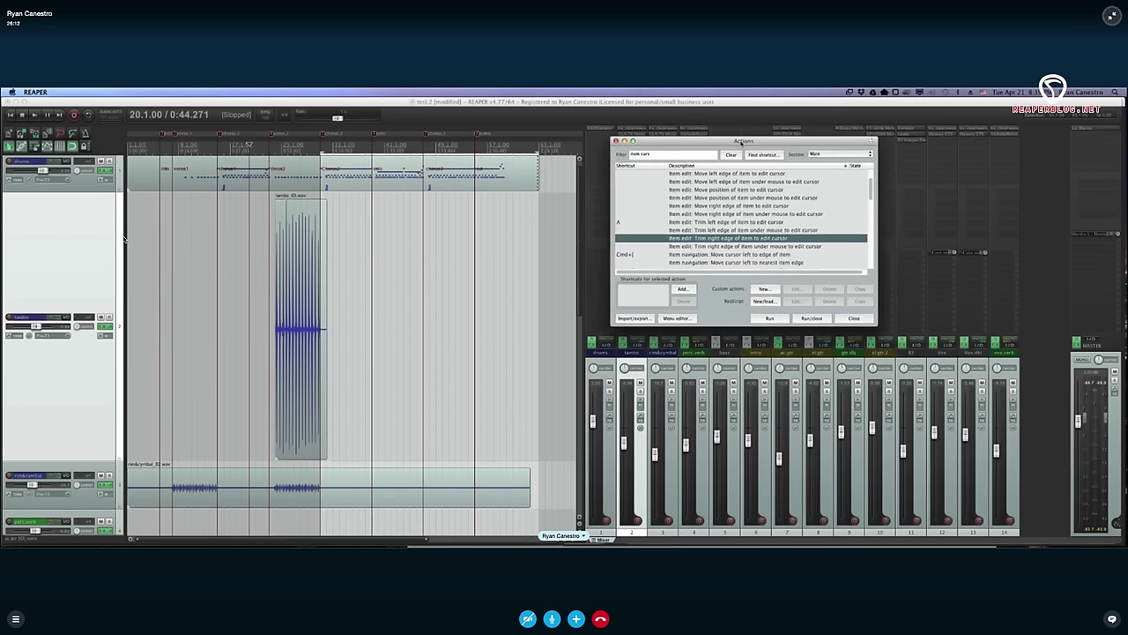
pyautogui.click(351, 352)
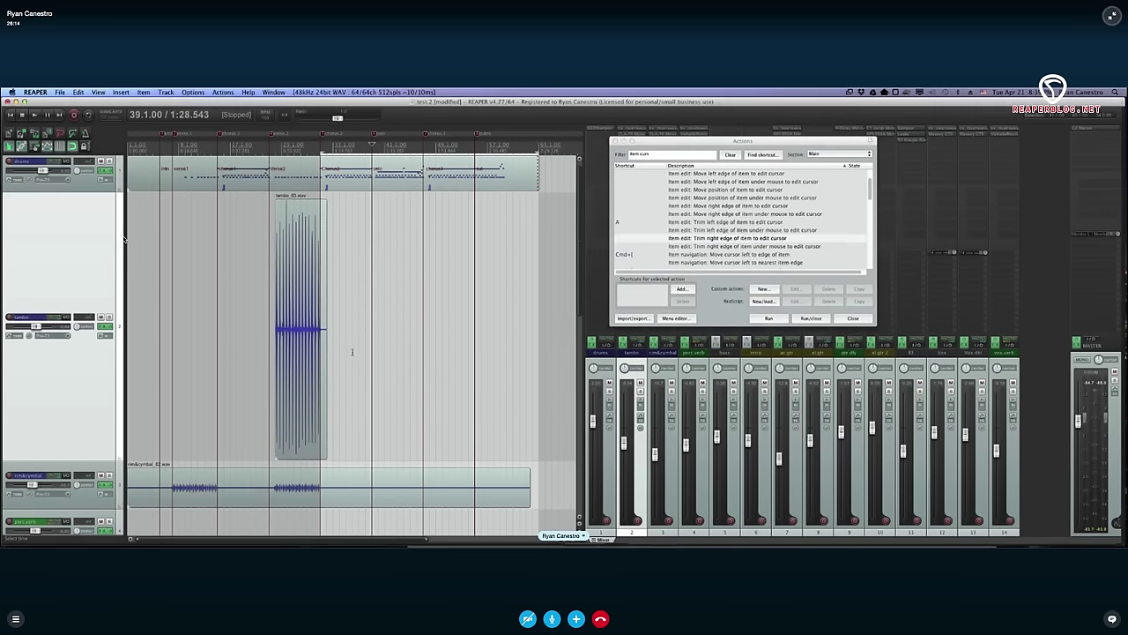
pyautogui.moveTo(278, 333); pyautogui.dragTo(270, 329)
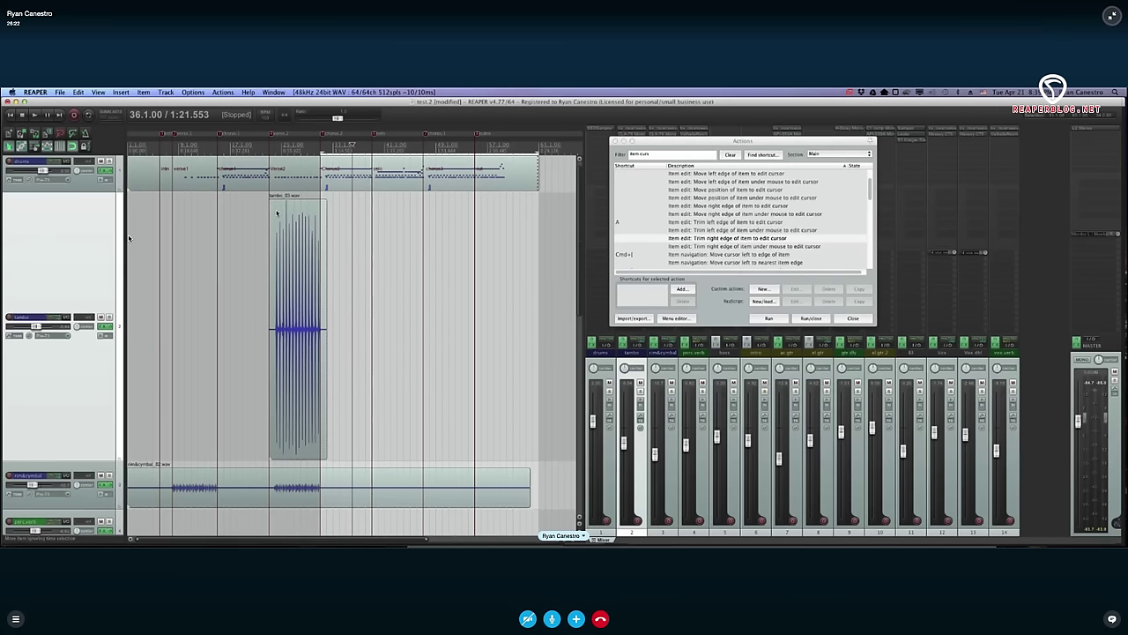
# Add a short fade-in and a short fade-out to the edges of the tambo item.
pyautogui.moveTo(271, 208); pyautogui.dragTo(324, 203)
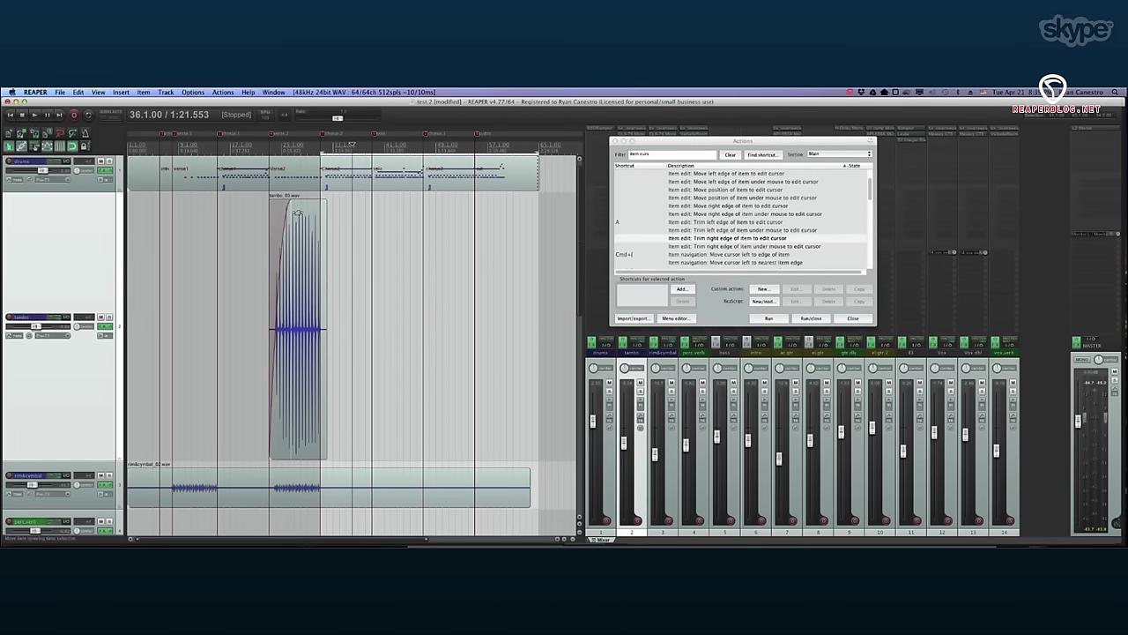
pyautogui.moveTo(282, 209); pyautogui.dragTo(324, 204)
pyautogui.click(377, 203)
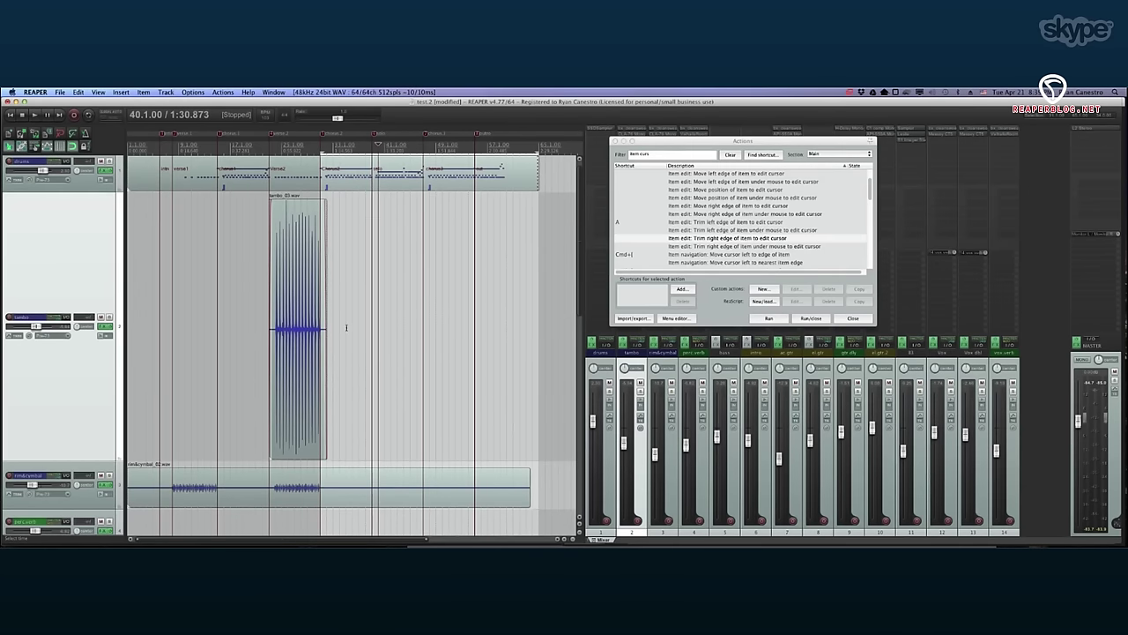
# Place the edit cursor at 34.3.00 and reduce the tambo track's height to reveal the tracks below it.
pyautogui.scroll(5, 346, 328)
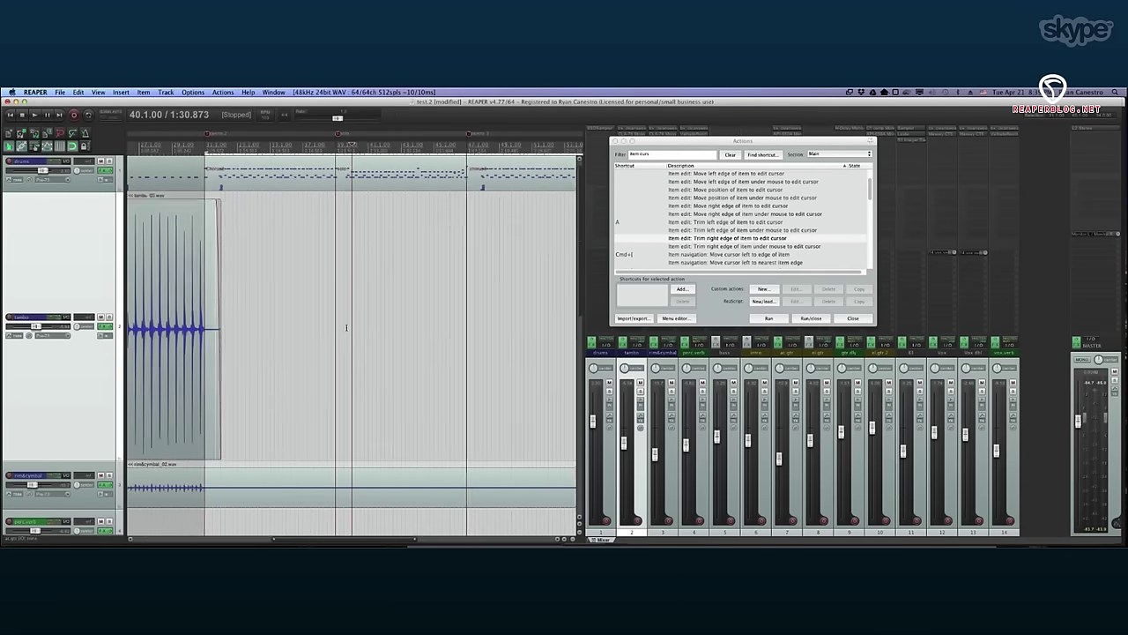
pyautogui.scroll(-4, 346, 327)
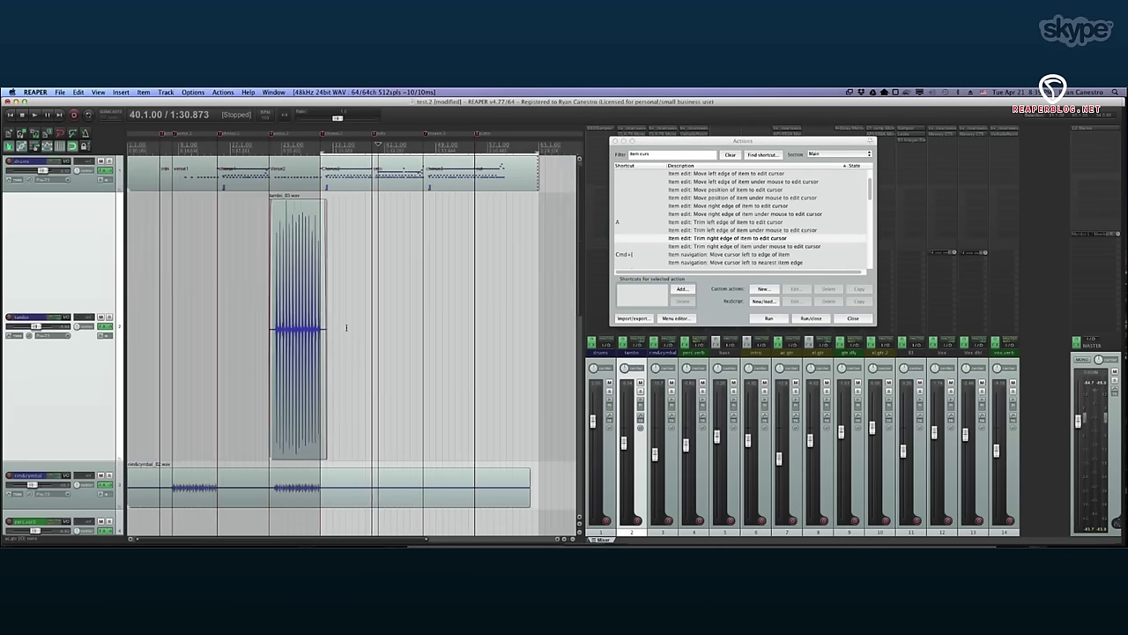
pyautogui.scroll(3, 347, 328)
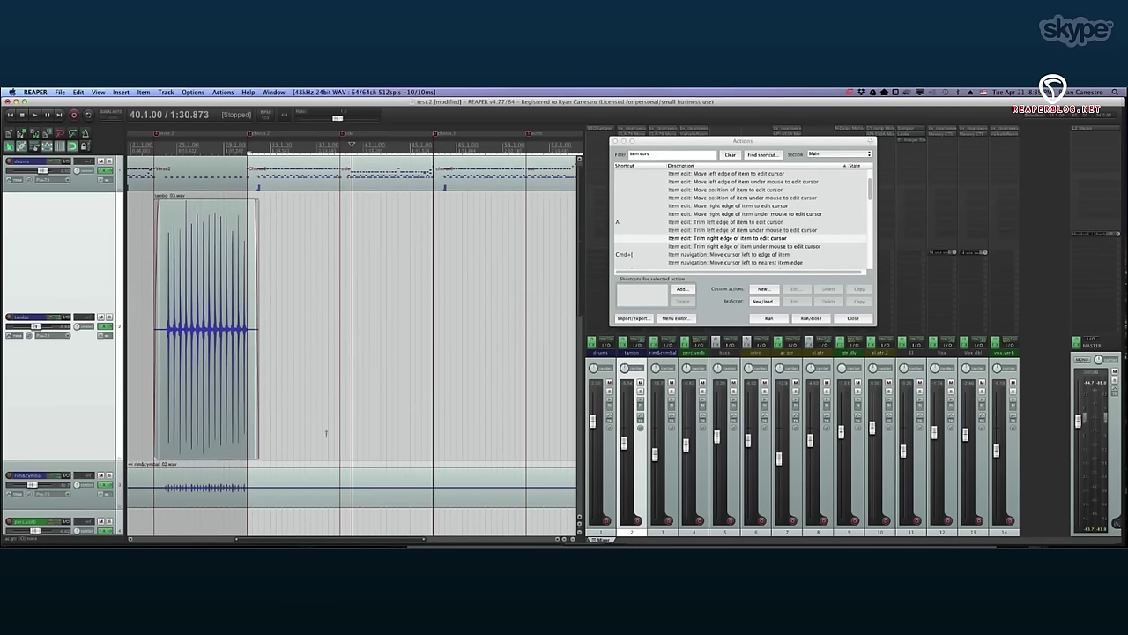
pyautogui.moveTo(336, 539); pyautogui.dragTo(323, 539)
pyautogui.hscroll(-2, 323, 539)
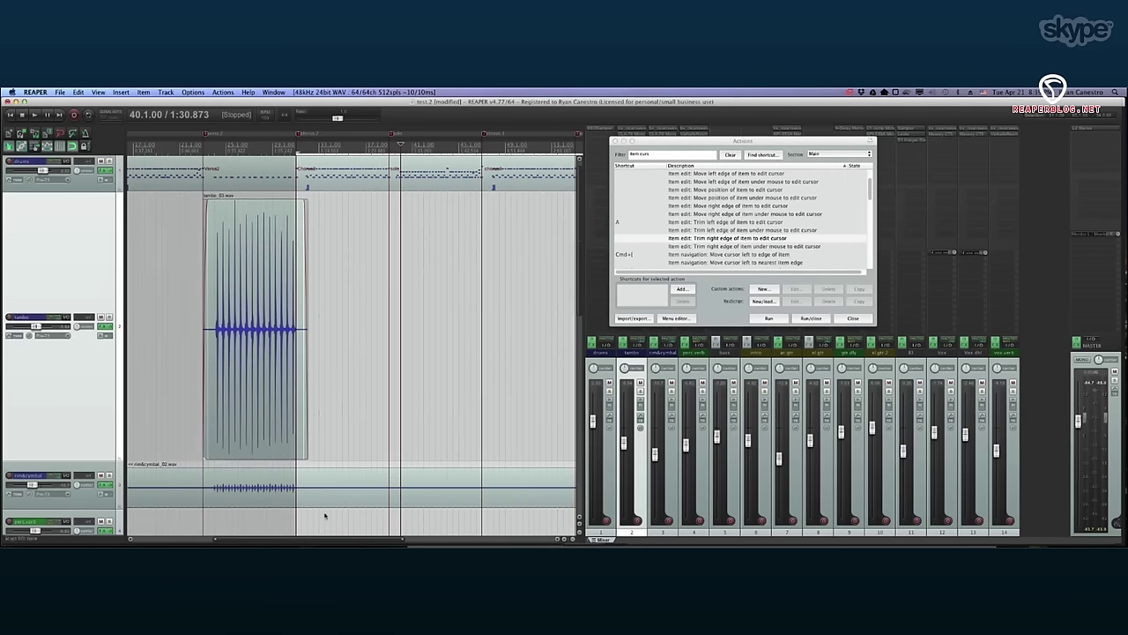
pyautogui.click(335, 340)
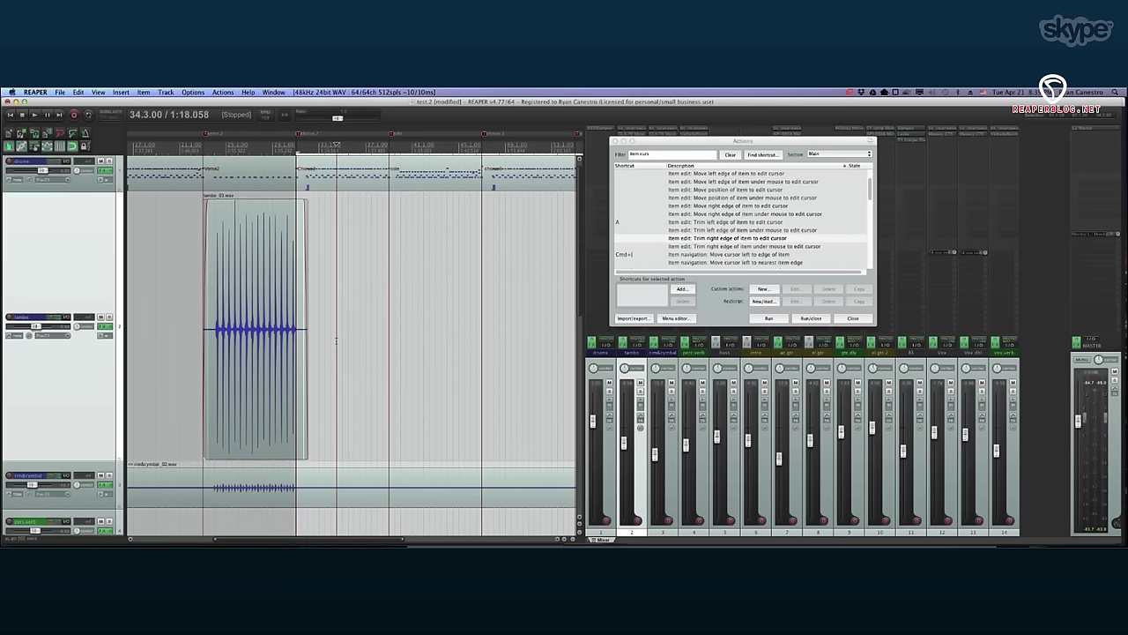
pyautogui.scroll(-6, 335, 340)
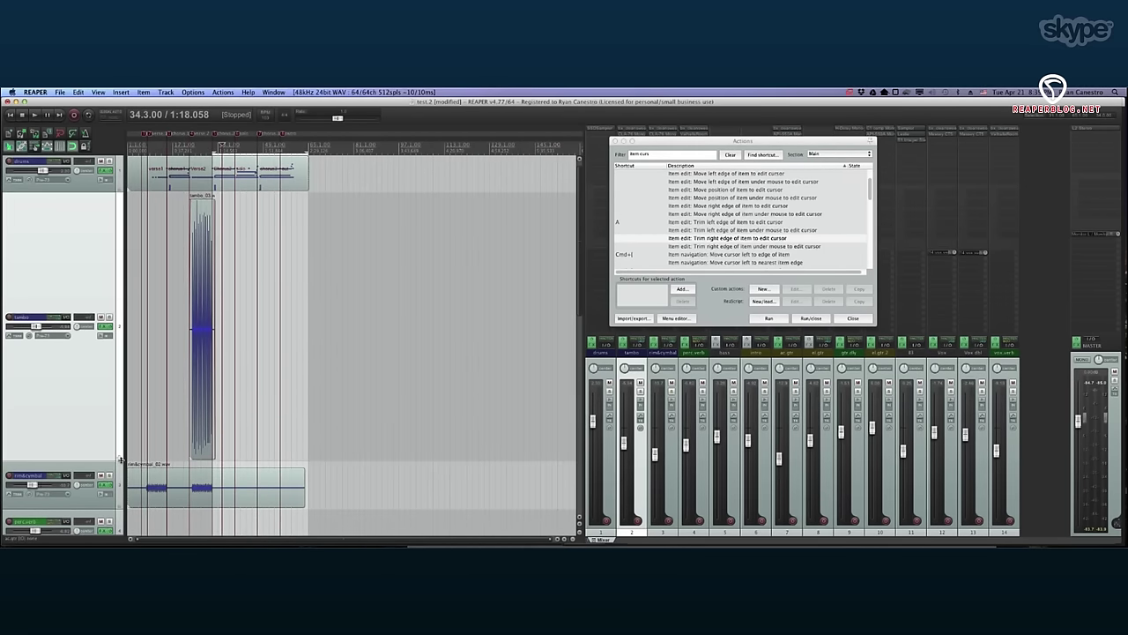
pyautogui.moveTo(121, 460); pyautogui.dragTo(120, 251)
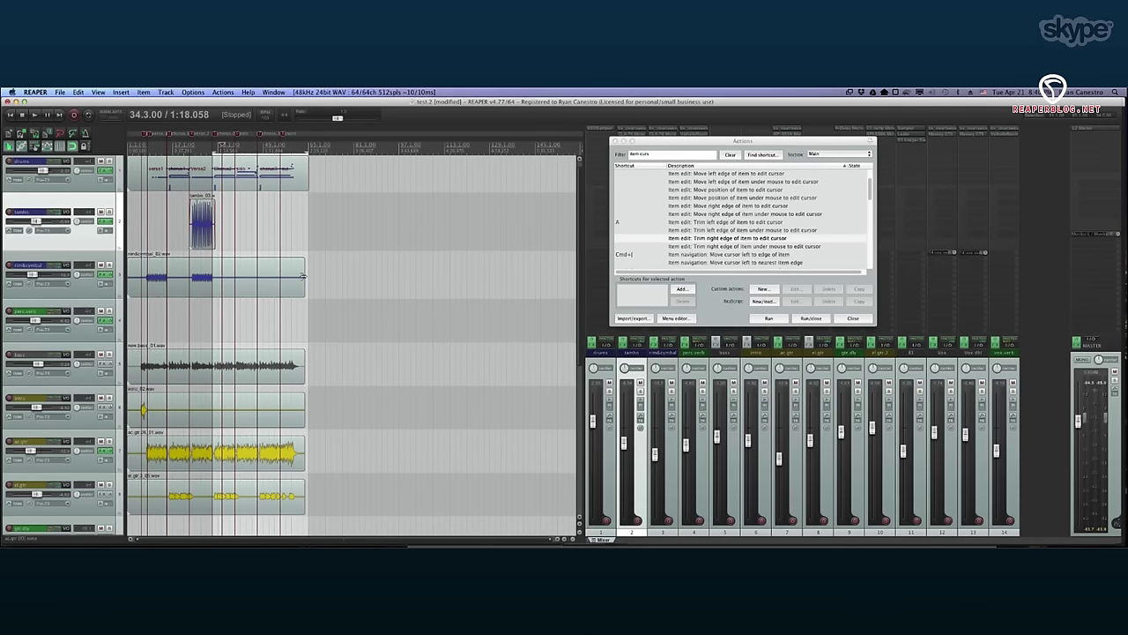
# Trim the right edge of the rim&cymbal item back to just after its second group of hits.
pyautogui.moveTo(303, 276); pyautogui.dragTo(213, 281)
pyautogui.click(173, 280)
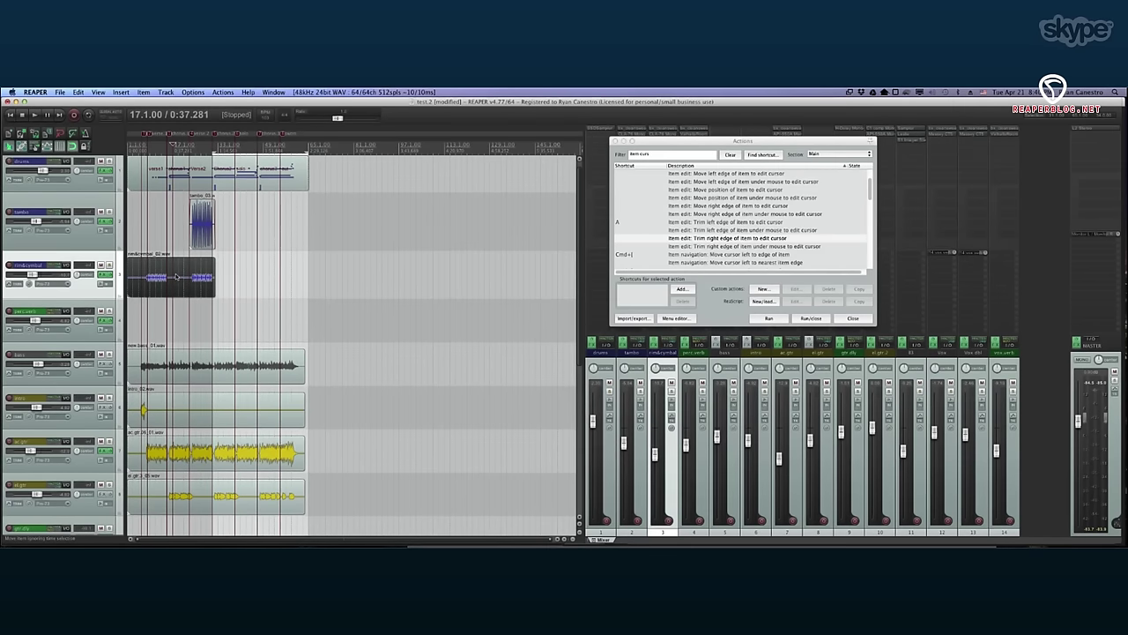
pyautogui.scroll(3, 190, 274)
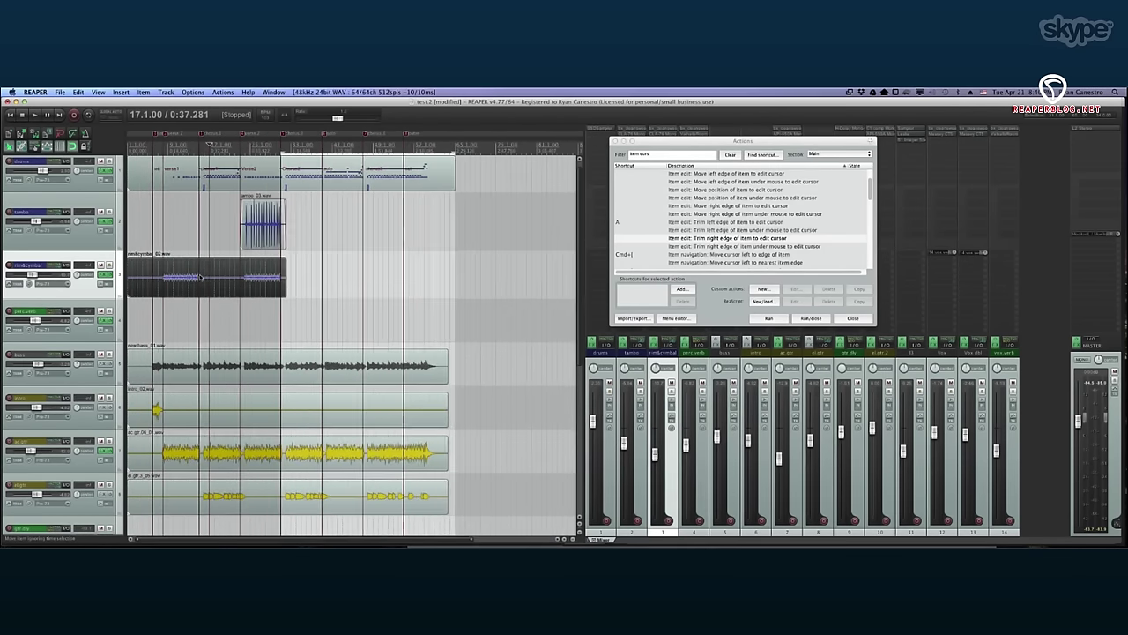
# Try to marquee-select only the silent gap between the two groups of hits in the rim&cymbal item.
pyautogui.moveTo(202, 277); pyautogui.dragTo(220, 282)
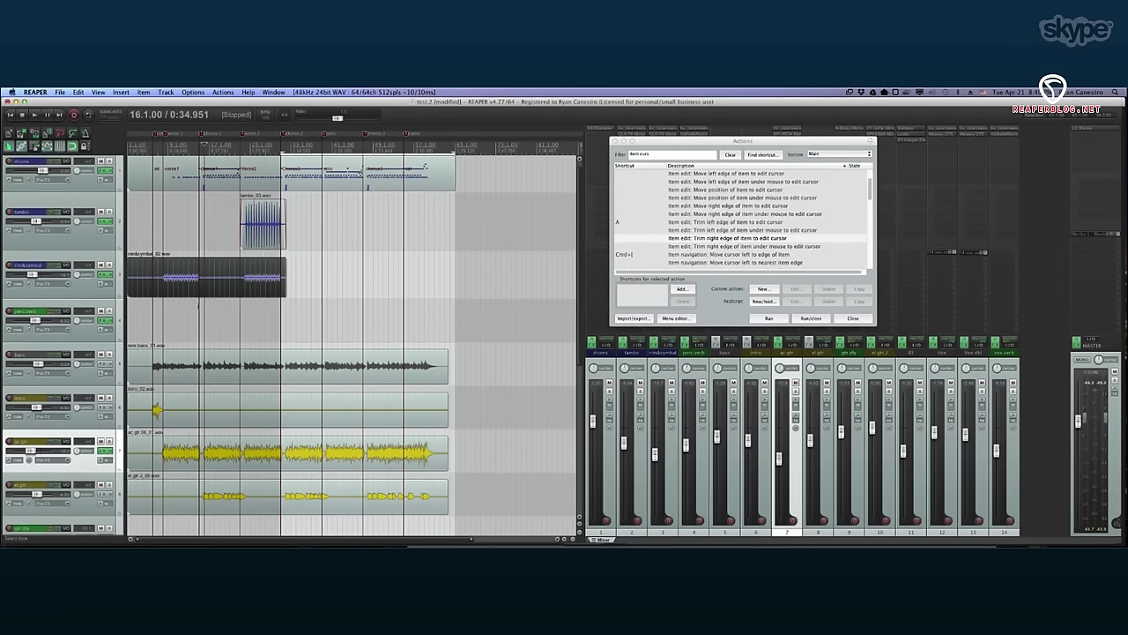
pyautogui.click(211, 300)
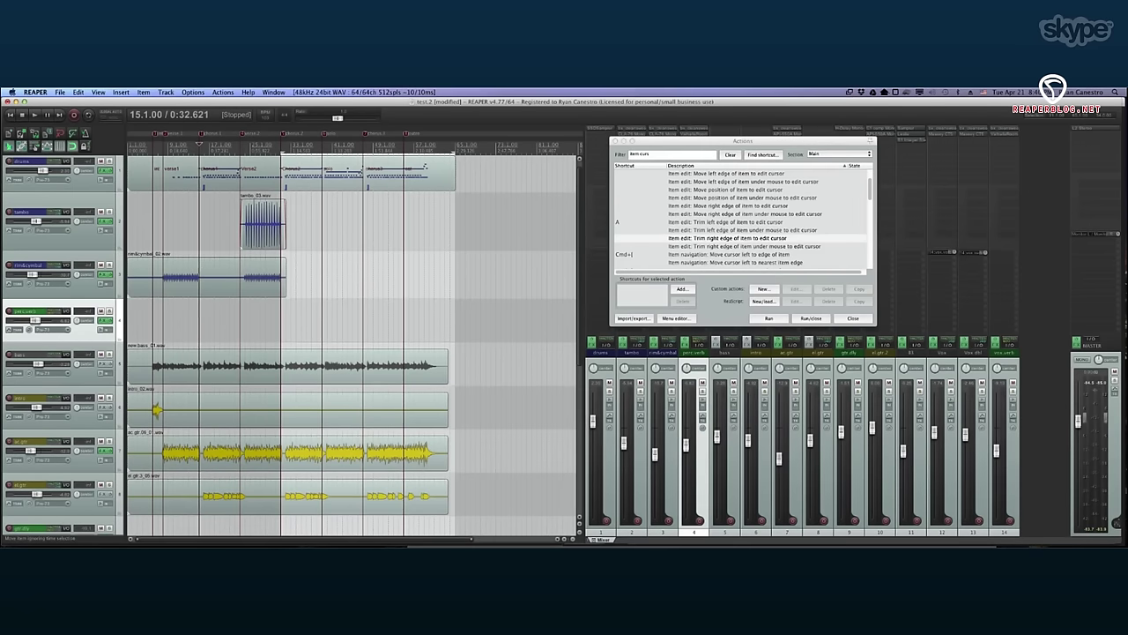
pyautogui.moveTo(201, 269); pyautogui.dragTo(241, 270)
pyautogui.rightClick(240, 269)
pyautogui.click(228, 362)
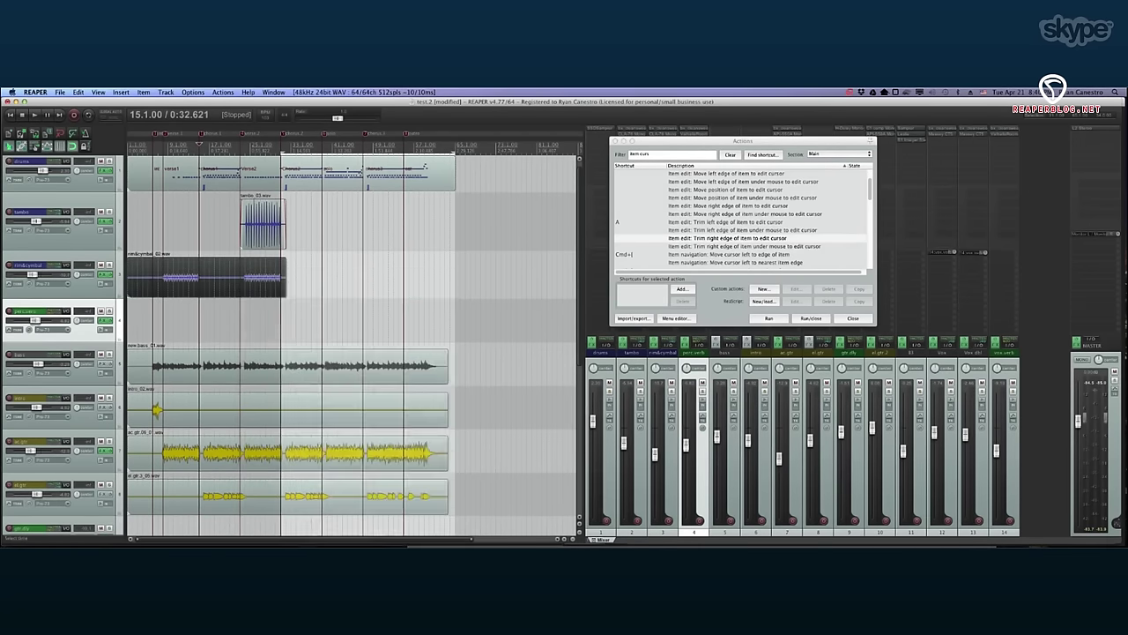
pyautogui.click(202, 274)
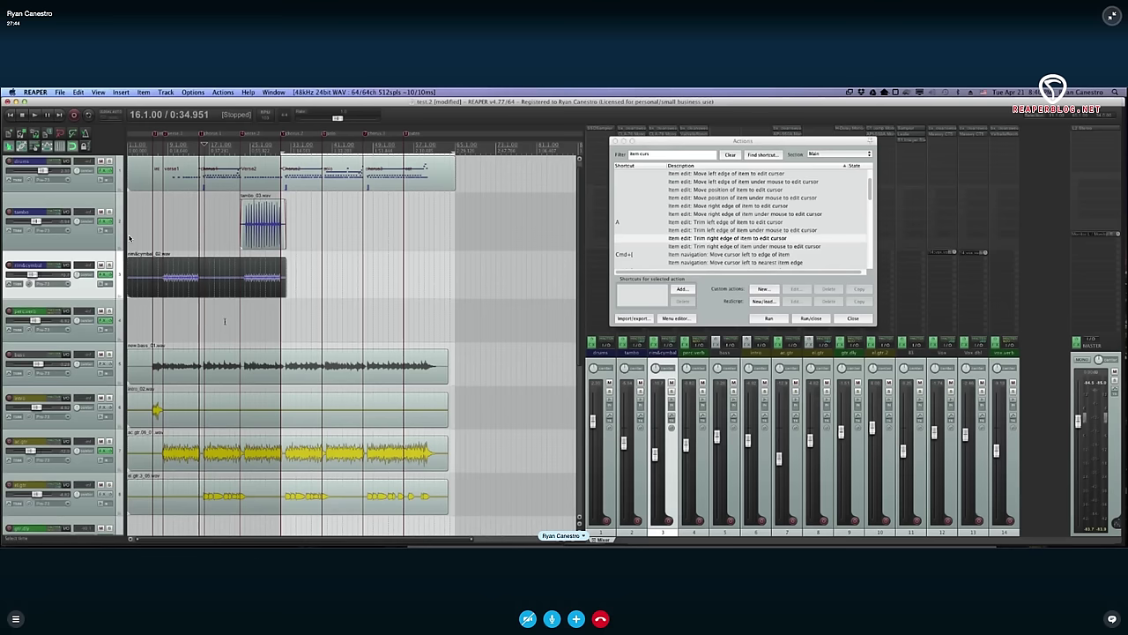
pyautogui.press('Down')
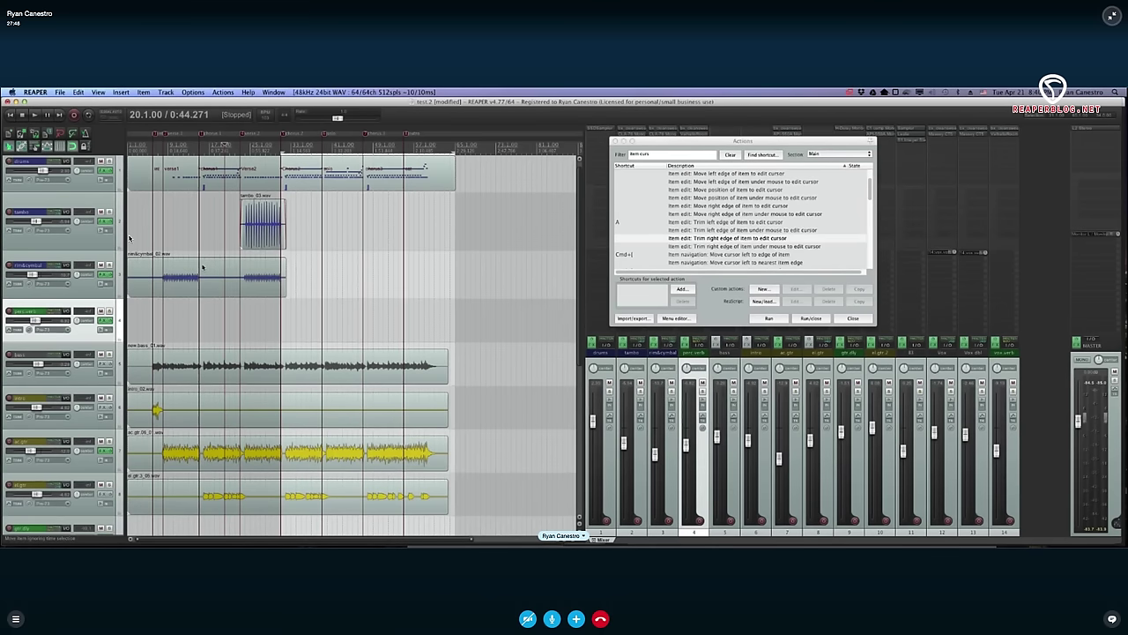
pyautogui.click(221, 271)
pyautogui.rightClick(221, 270)
pyautogui.click(211, 304)
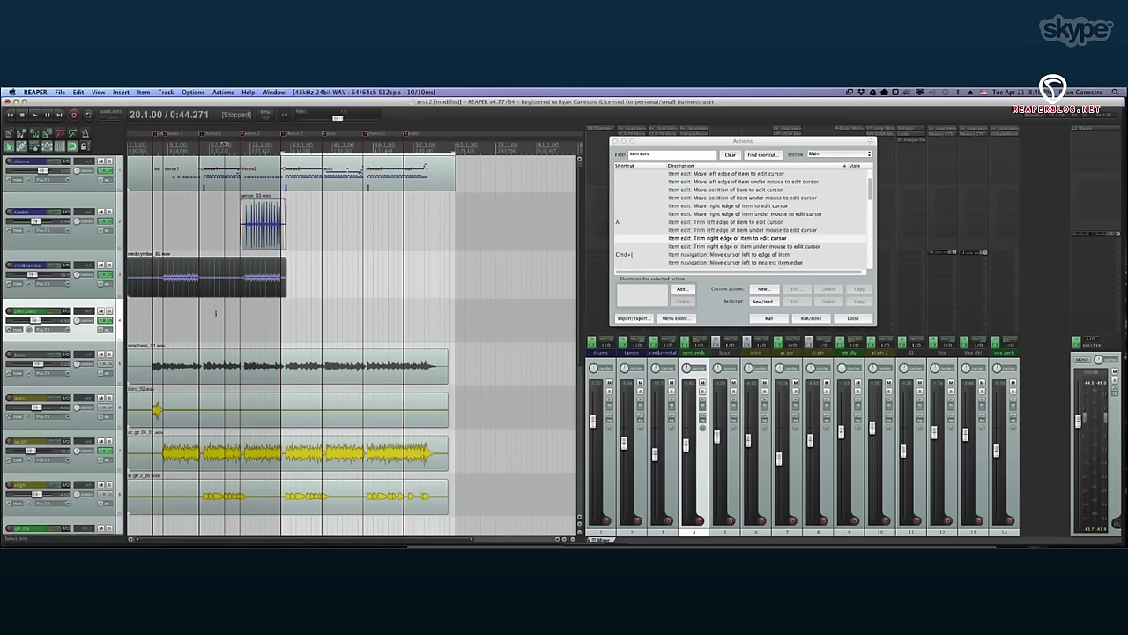
pyautogui.click(214, 310)
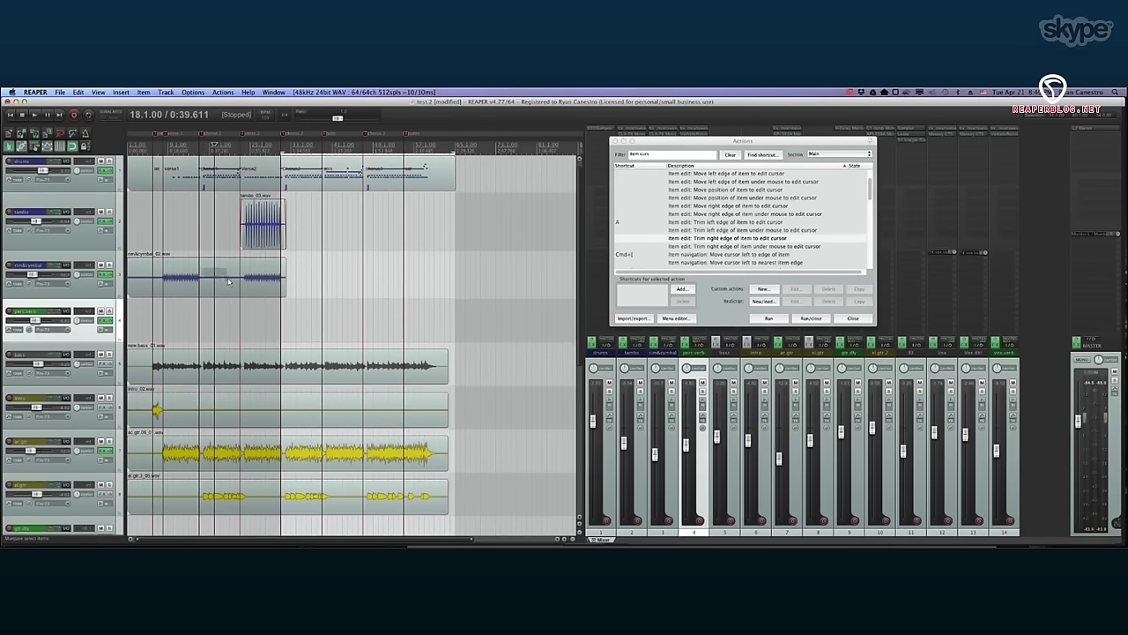
pyautogui.click(243, 285)
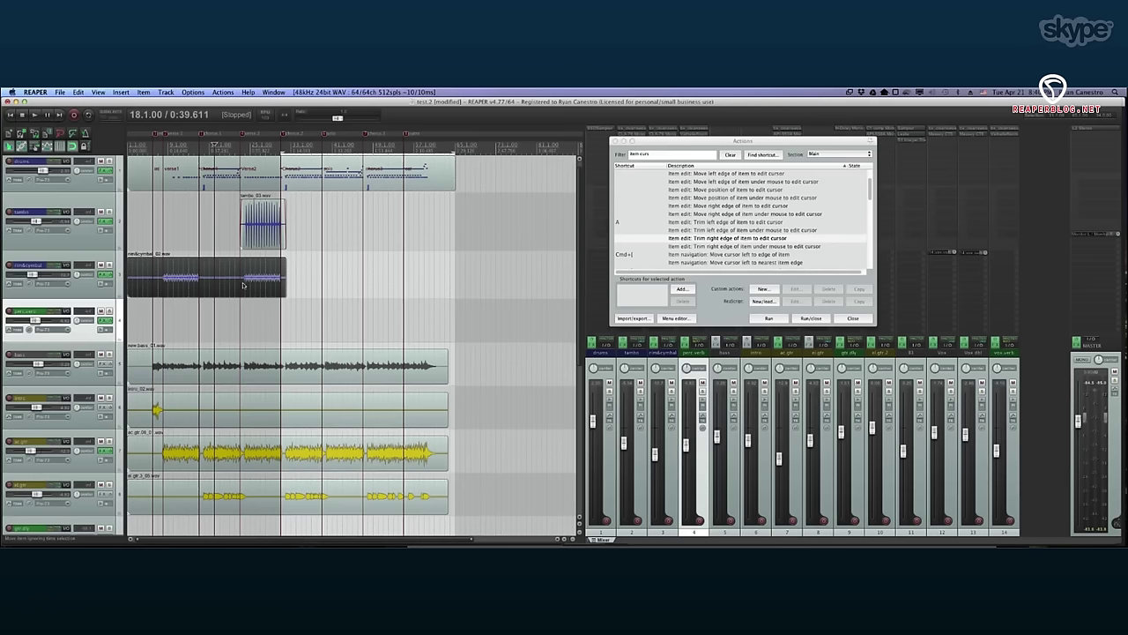
pyautogui.click(240, 306)
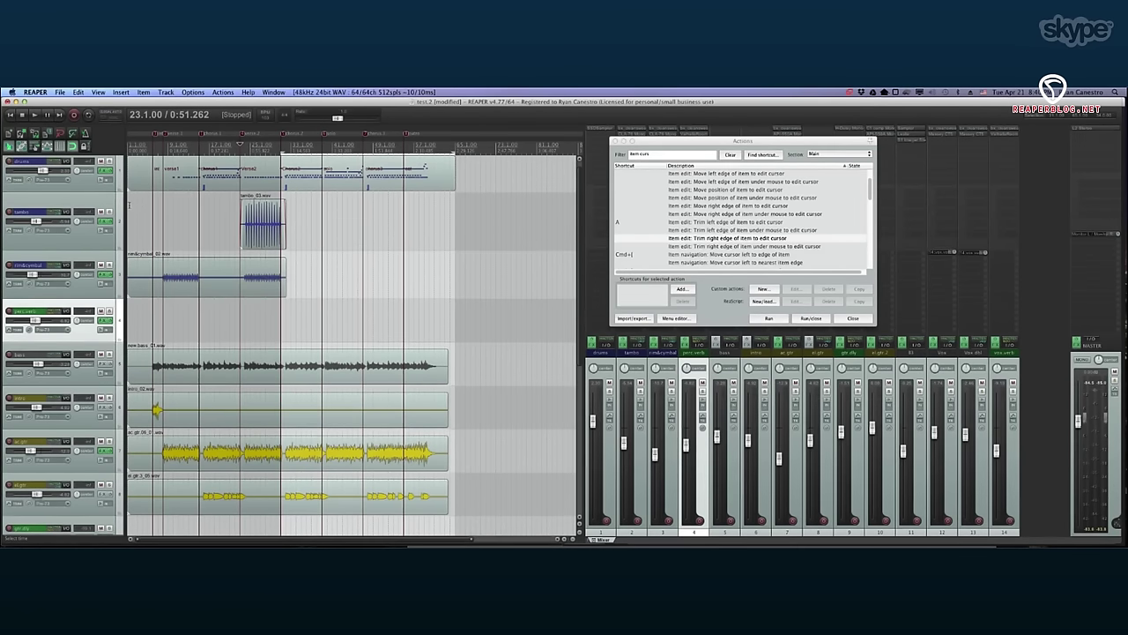
# Switch to the local unsaved REAPER project, open its preferences and search them for "import".
pyautogui.press('super+Tab')
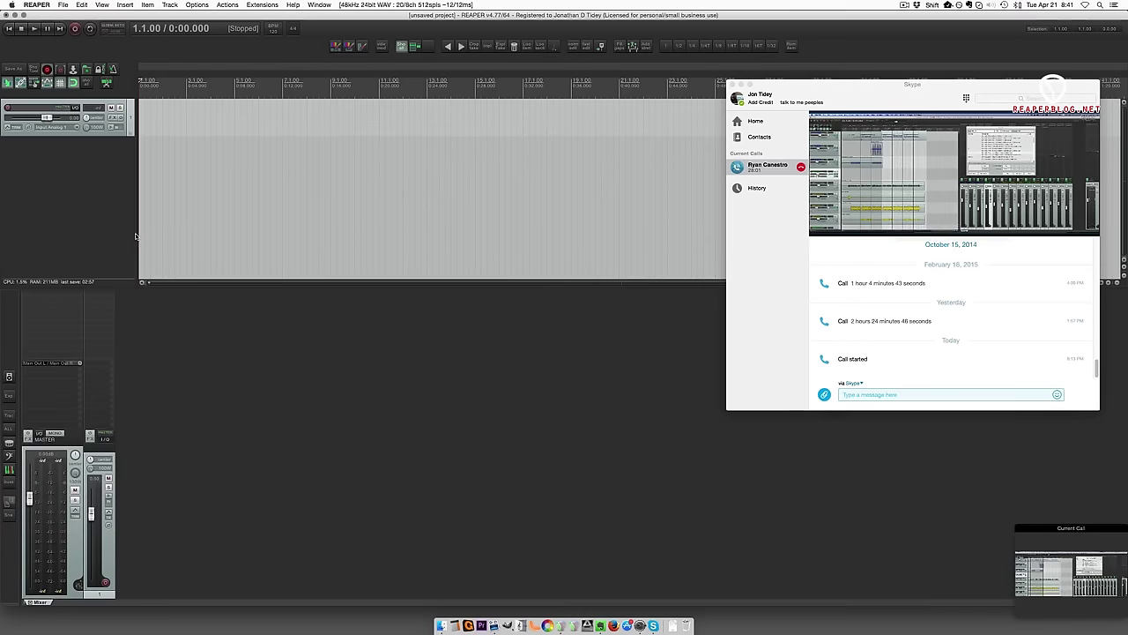
pyautogui.click(235, 371)
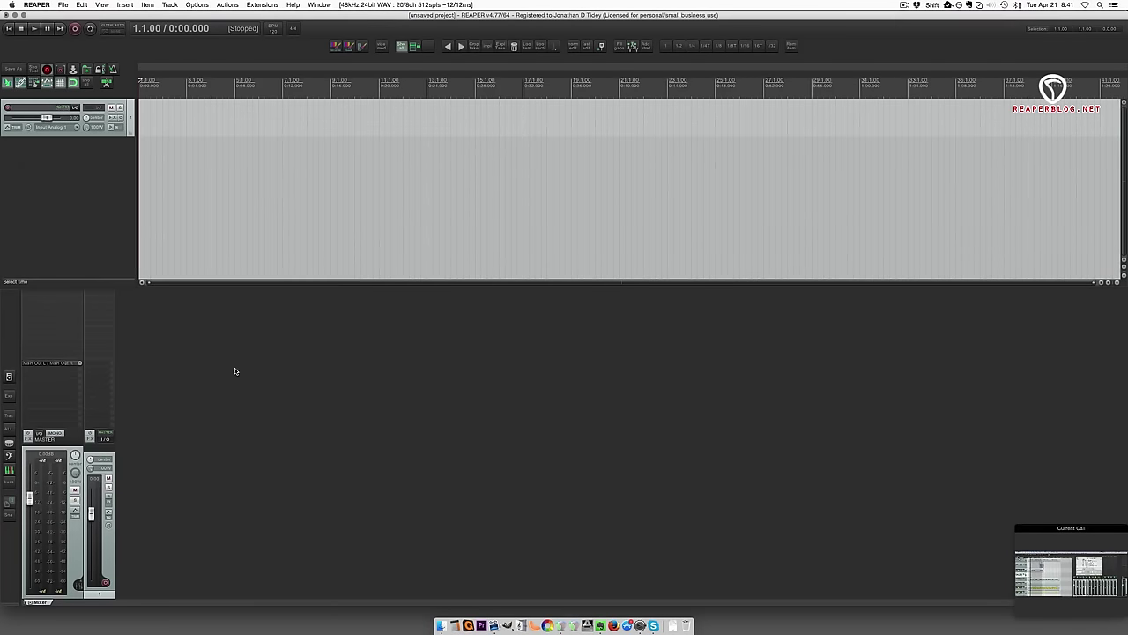
pyautogui.press('super+comma')
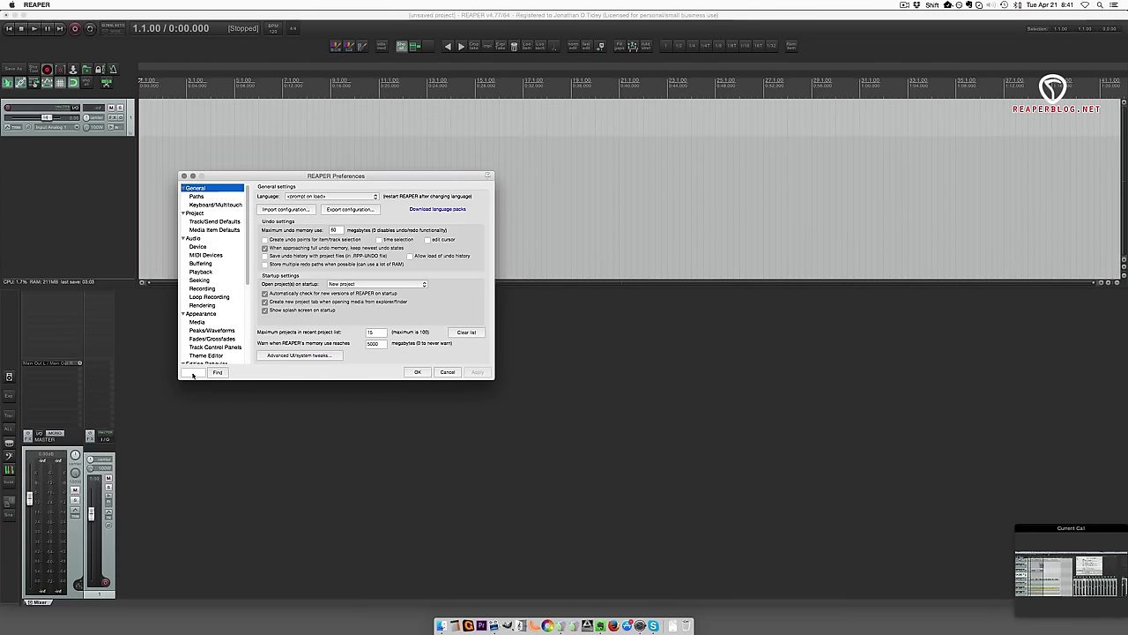
pyautogui.click(193, 372)
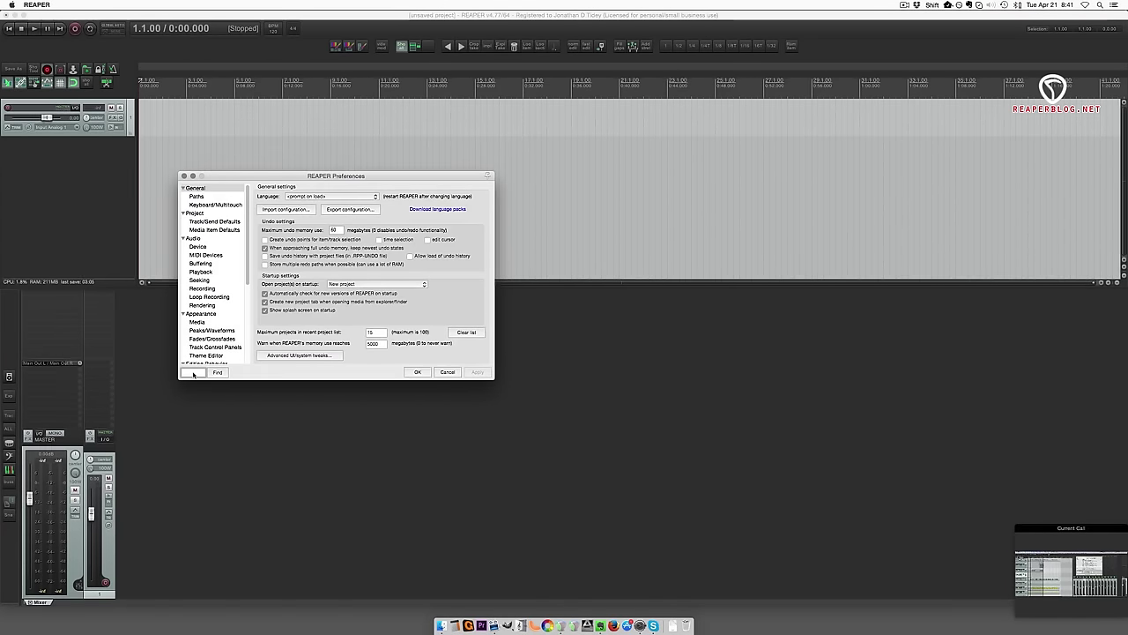
pyautogui.write('import')
pyautogui.press('Return')
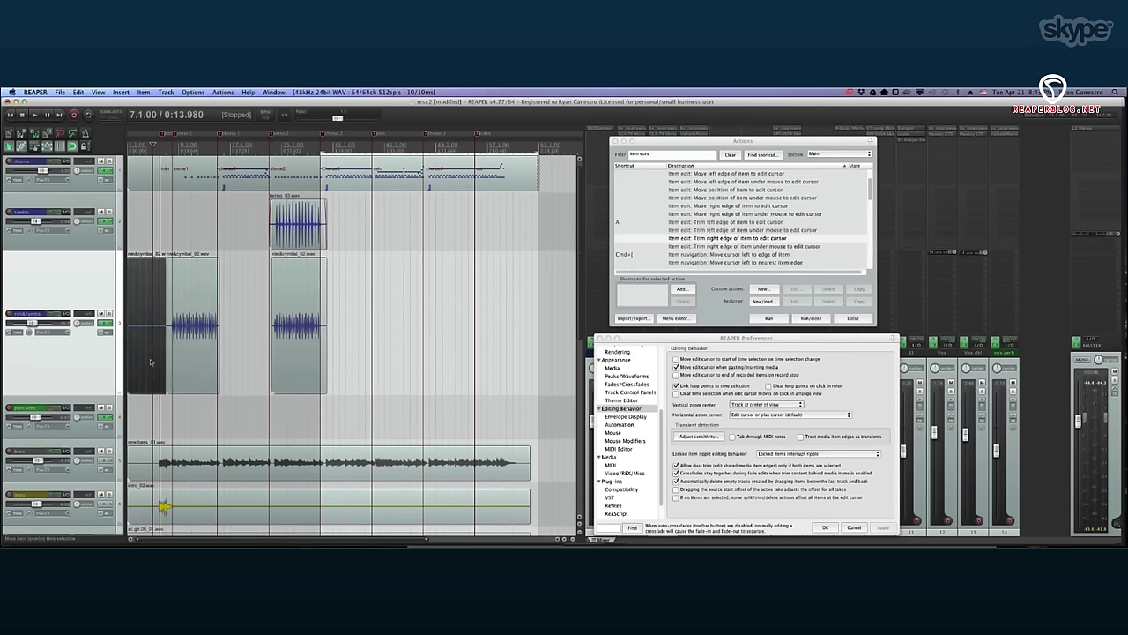
# Delete the silent rim&cymbal item before the first hits and trim the first hit item's right edge to the chorus 1 marker.
pyautogui.moveTo(126, 295); pyautogui.dragTo(164, 295)
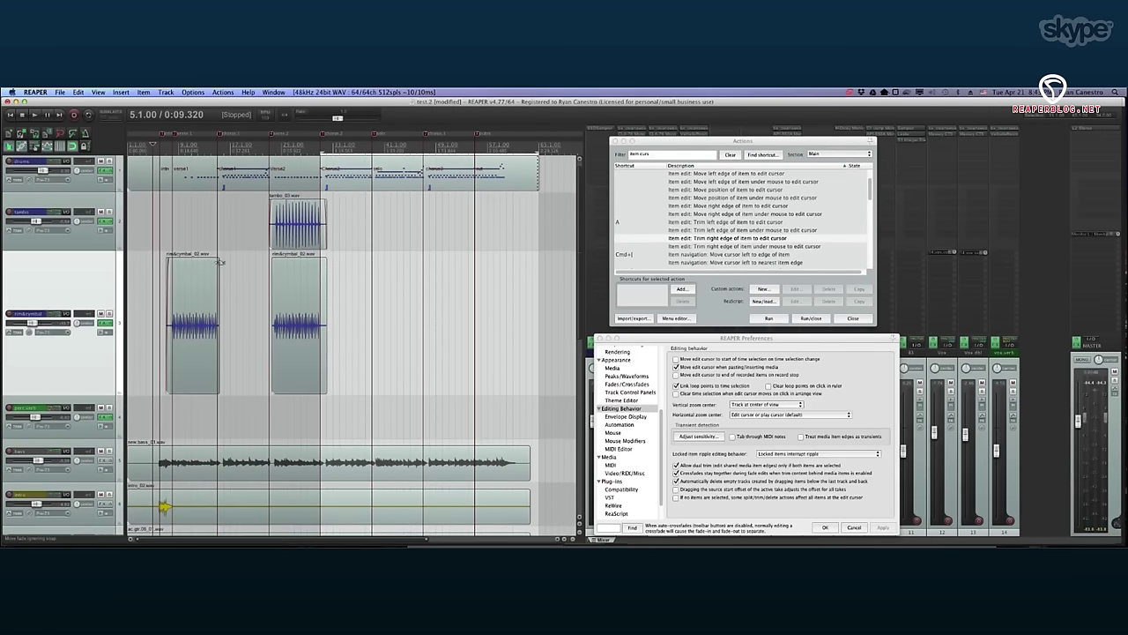
pyautogui.click(224, 327)
pyautogui.scroll(6, 223, 327)
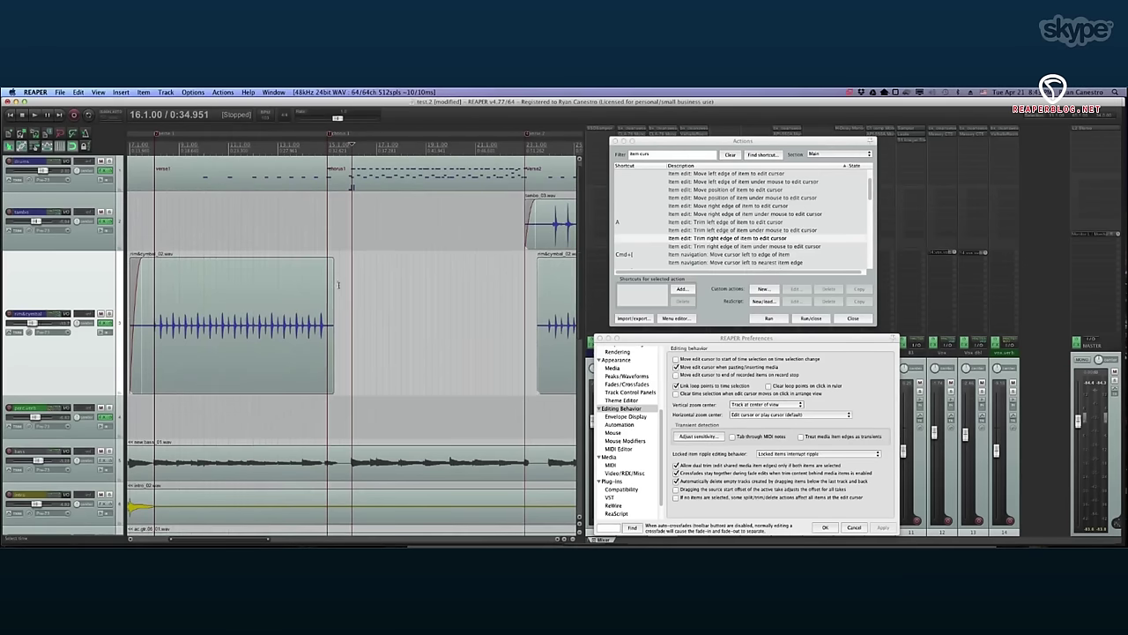
pyautogui.moveTo(329, 281); pyautogui.dragTo(326, 281)
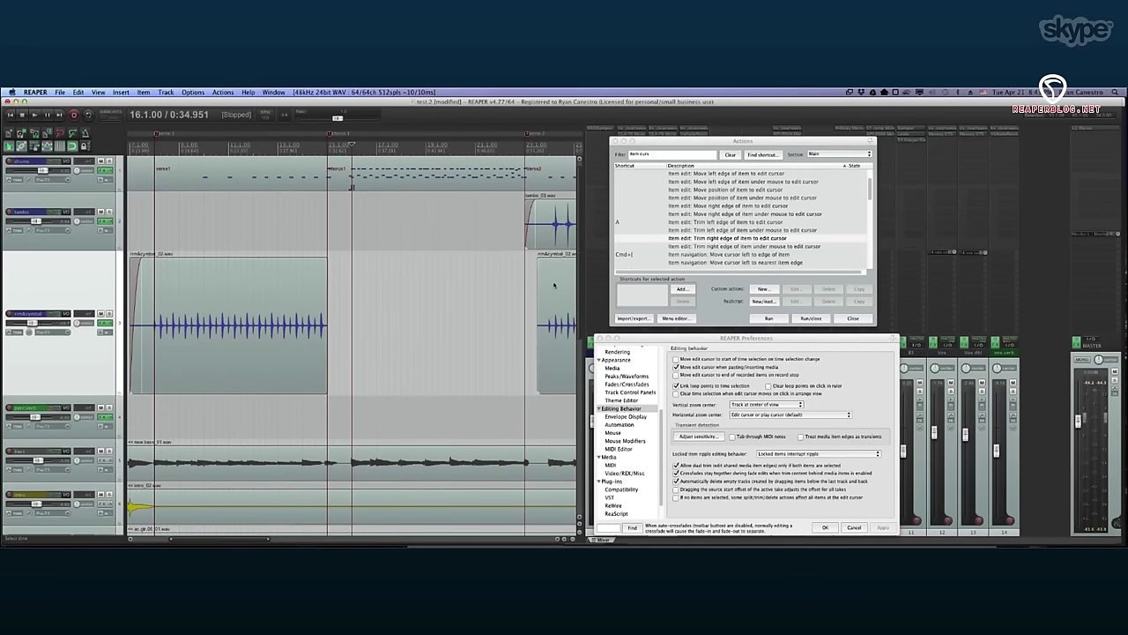
# Extend the second rim&cymbal item's left edge slightly earlier and pull its right edge in closer to the last hit.
pyautogui.moveTo(540, 271); pyautogui.dragTo(525, 261)
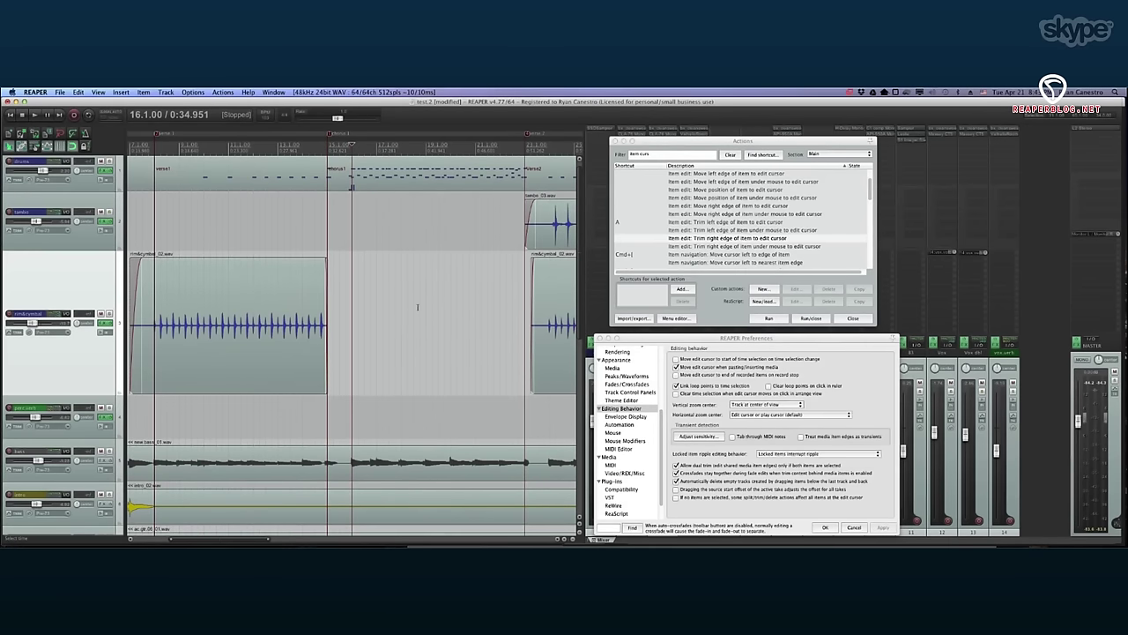
pyautogui.scroll(-5, 390, 298)
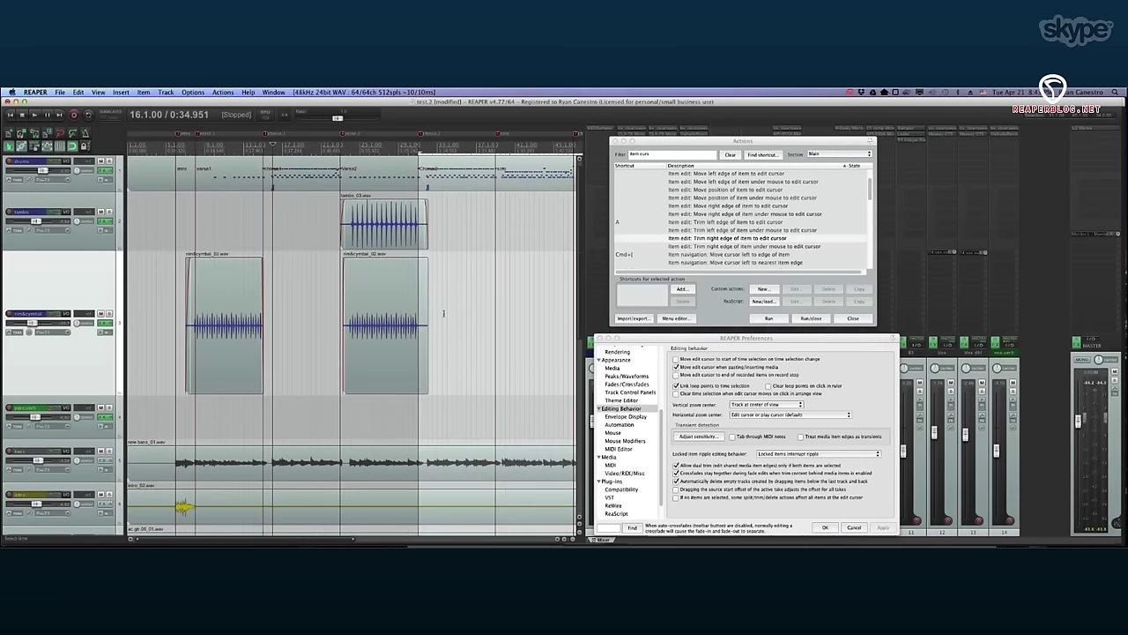
pyautogui.moveTo(425, 313); pyautogui.dragTo(420, 313)
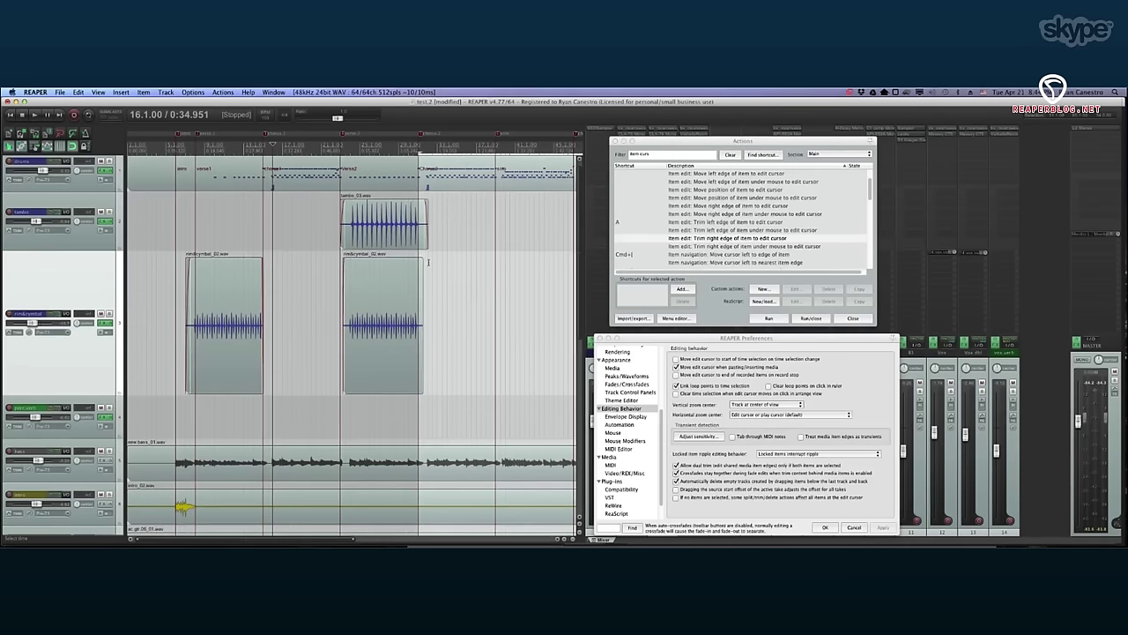
# Add a short fade-out to the right edge of the second rim&cymbal item.
pyautogui.scroll(3, 428, 256)
pyautogui.scroll(-3, 524, 315)
pyautogui.scroll(-2, 525, 314)
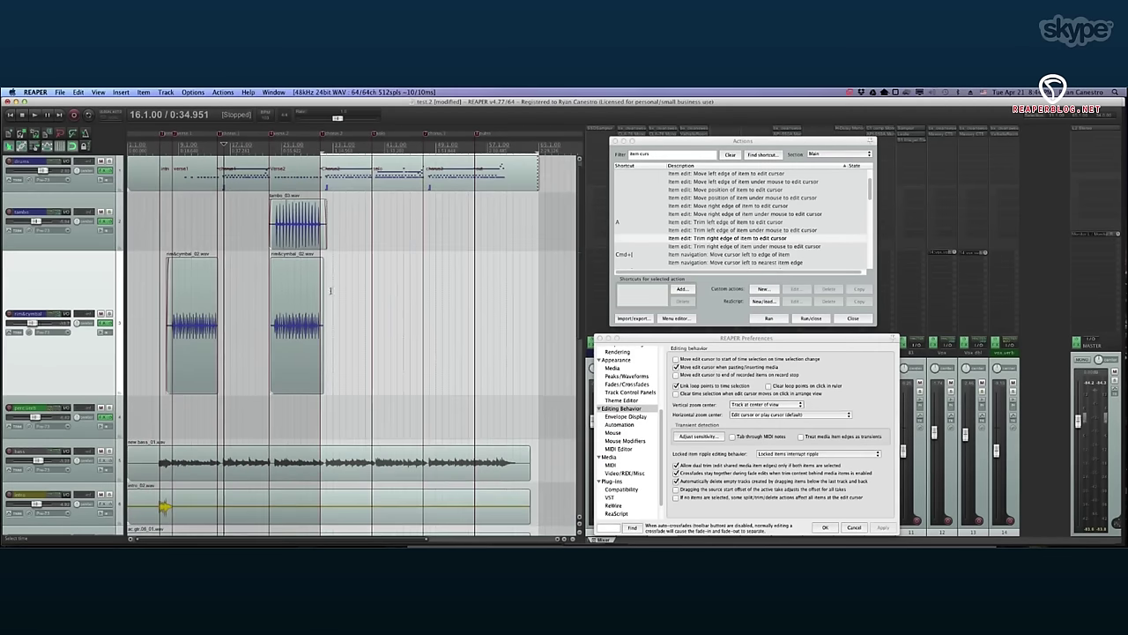
pyautogui.click(330, 290)
pyautogui.scroll(3, 331, 291)
pyautogui.scroll(3, 331, 290)
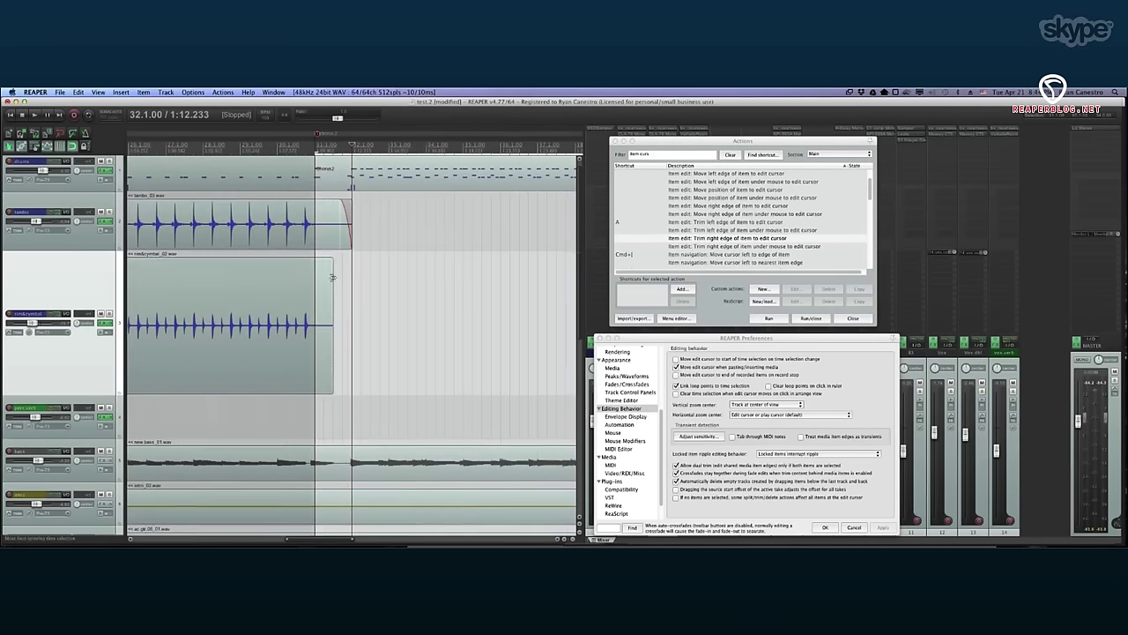
pyautogui.click(333, 261)
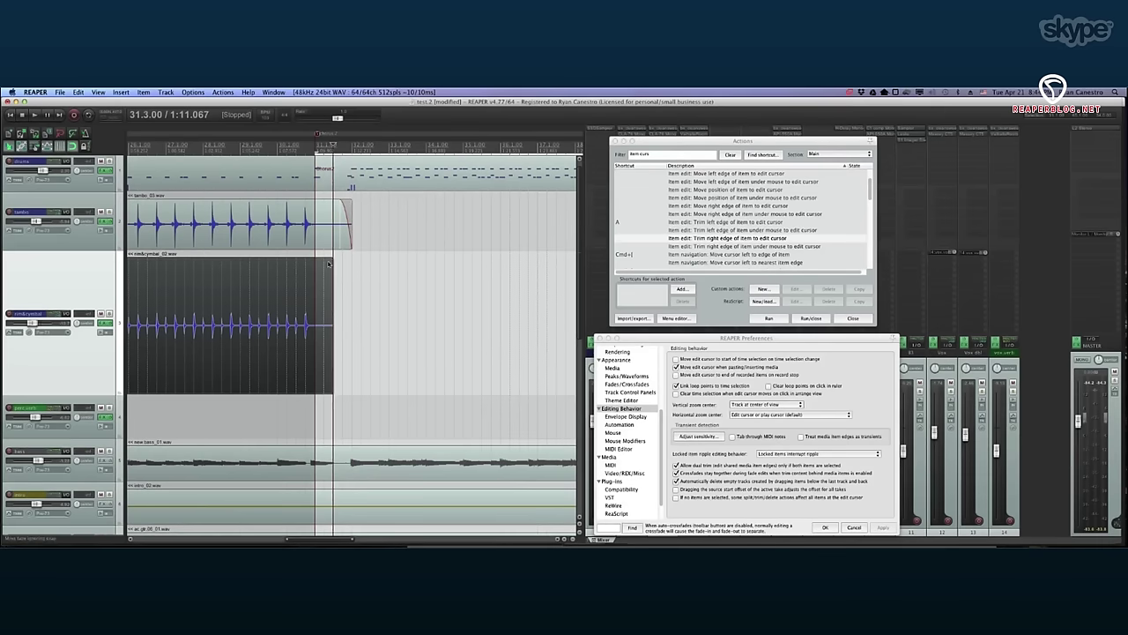
pyautogui.moveTo(333, 260); pyautogui.dragTo(319, 262)
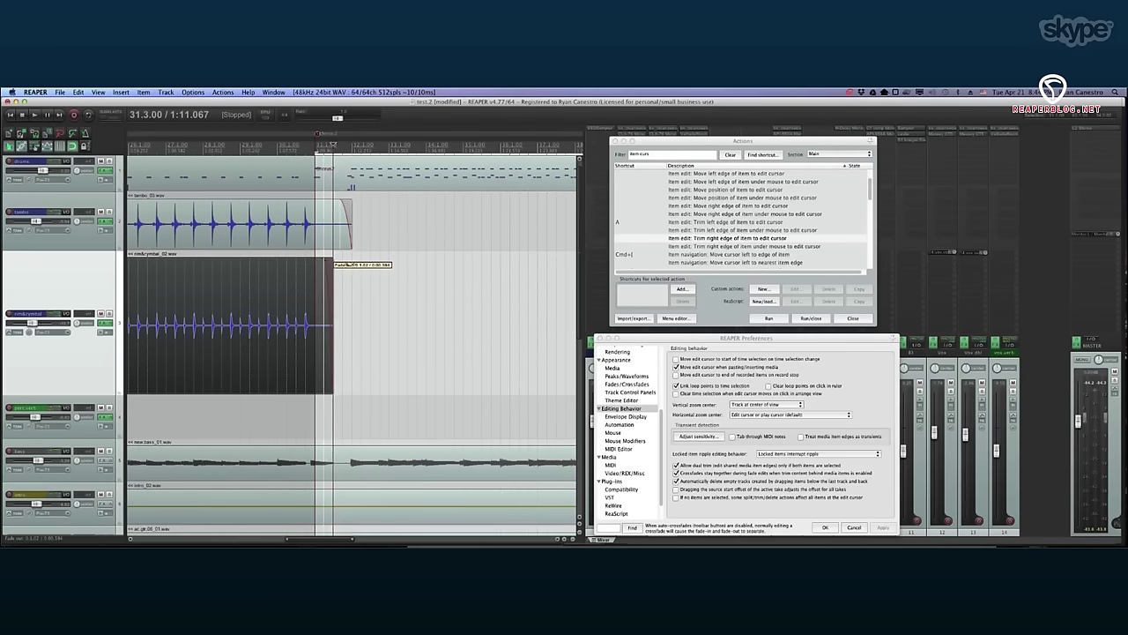
pyautogui.click(380, 271)
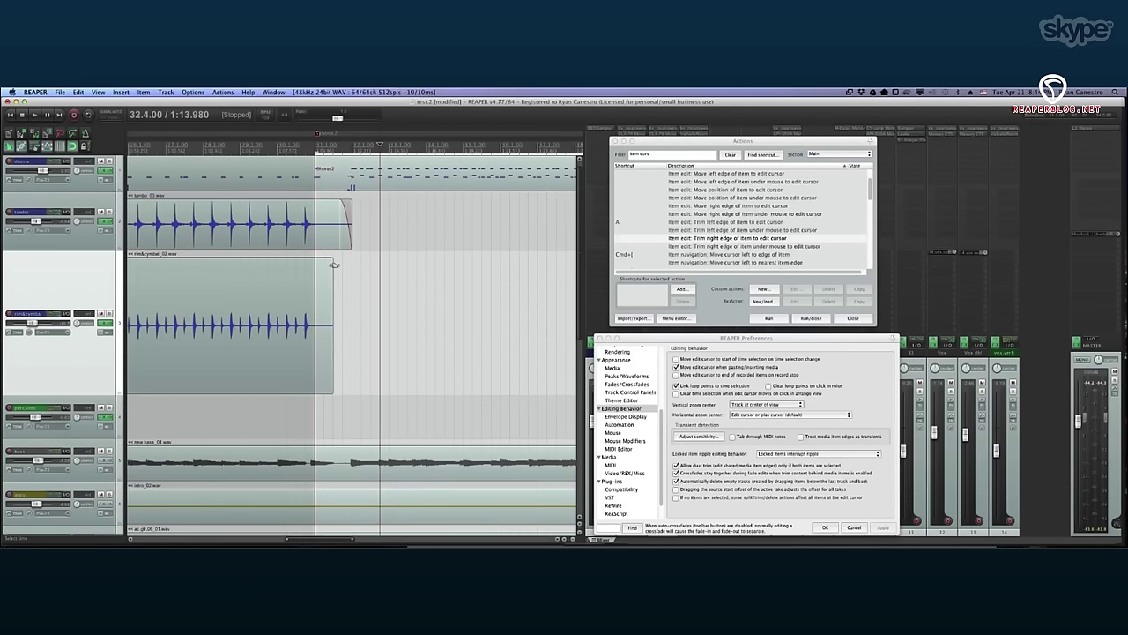
pyautogui.moveTo(333, 262); pyautogui.dragTo(319, 262)
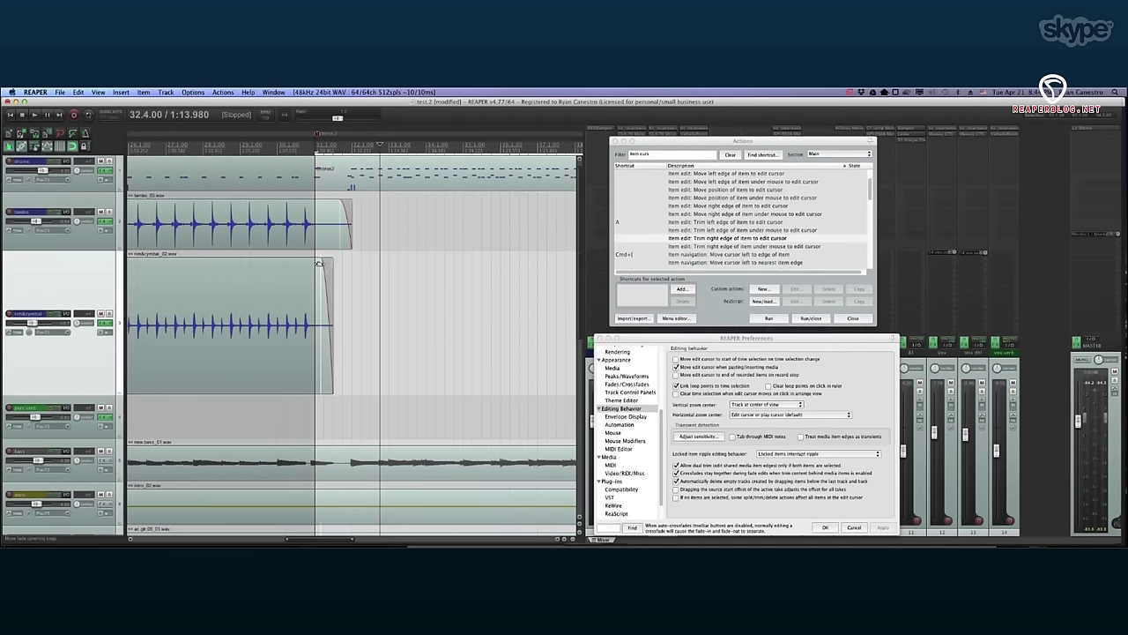
pyautogui.click(344, 271)
pyautogui.scroll(-2, 344, 271)
pyautogui.scroll(-5, 345, 272)
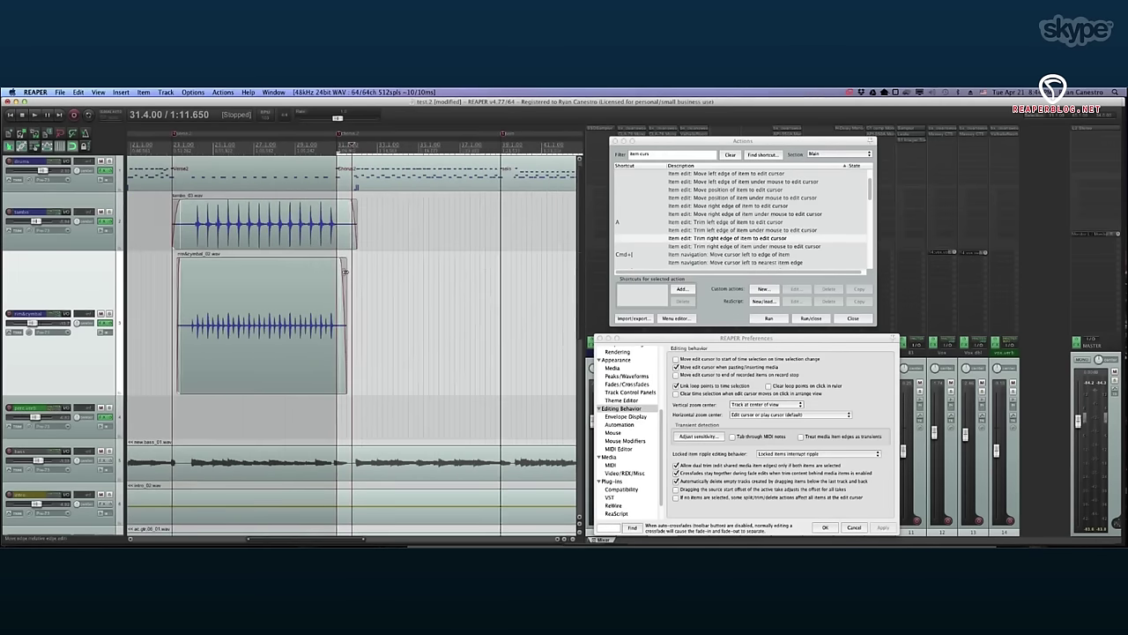
pyautogui.scroll(-2, 345, 271)
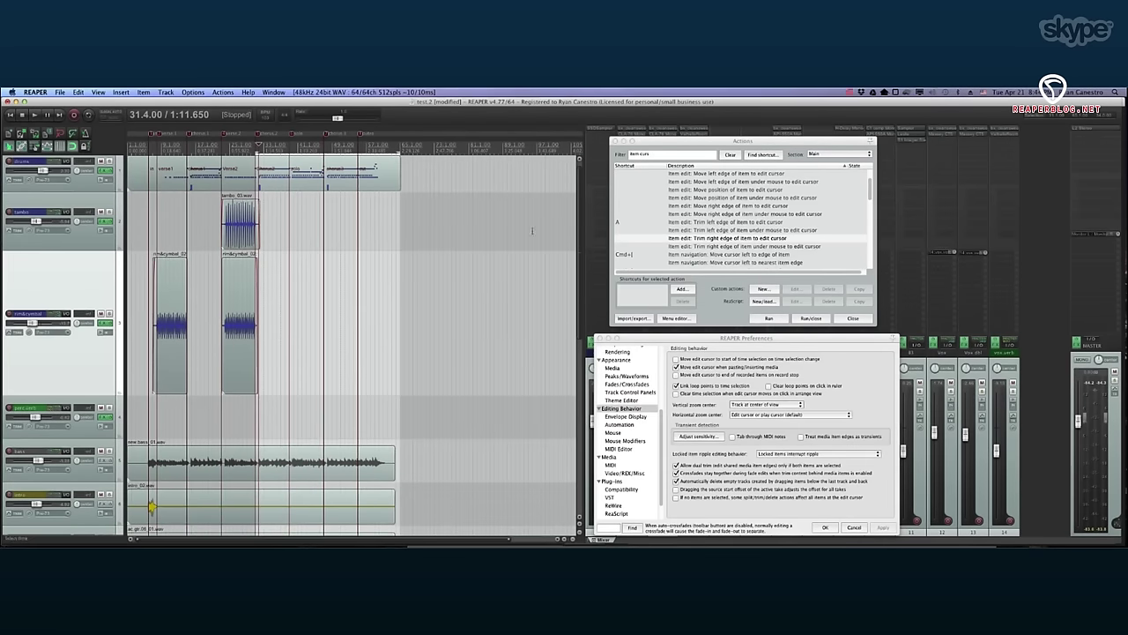
pyautogui.moveTo(870, 183)
pyautogui.mouseDown()
pyautogui.moveTo(875, 253)
pyautogui.moveTo(873, 164)
pyautogui.mouseUp()
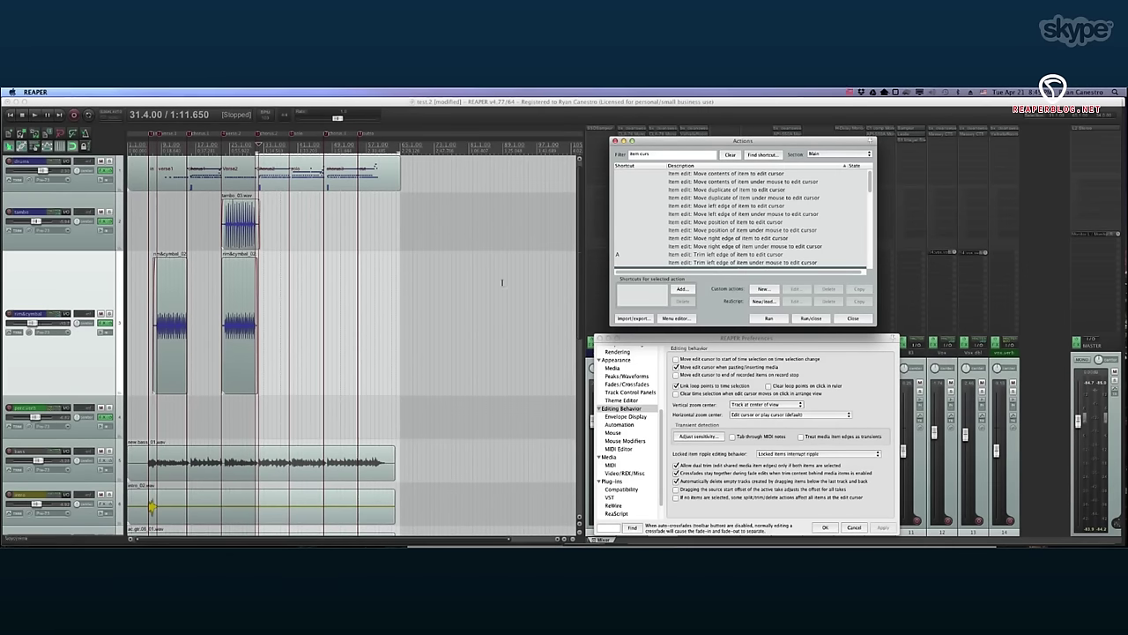
pyautogui.click(280, 227)
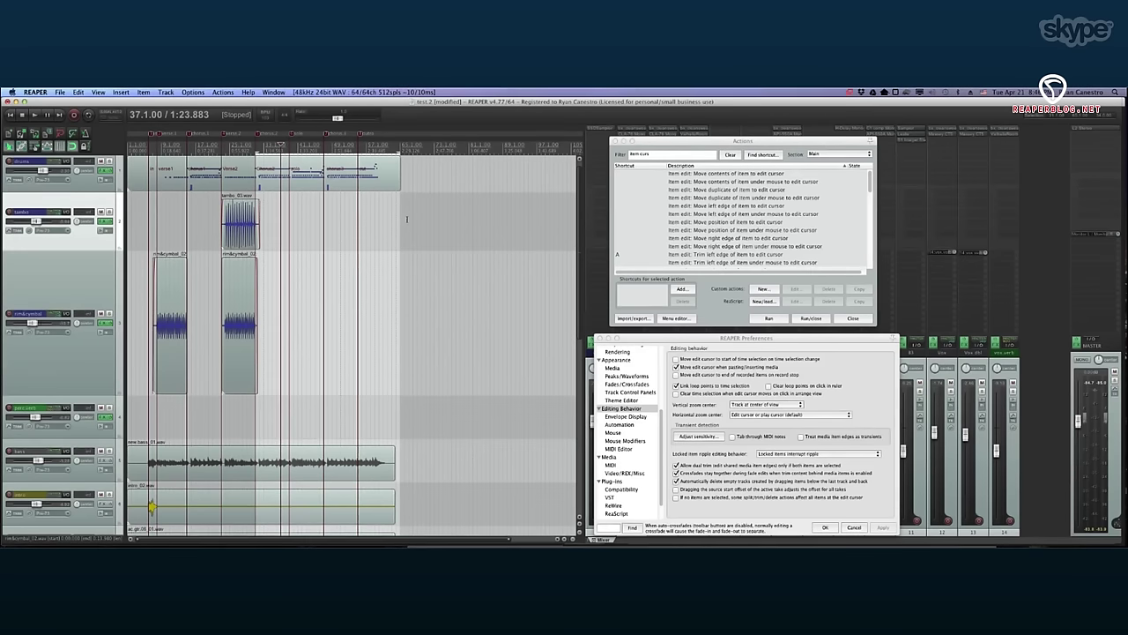
pyautogui.scroll(-6, 290, 295)
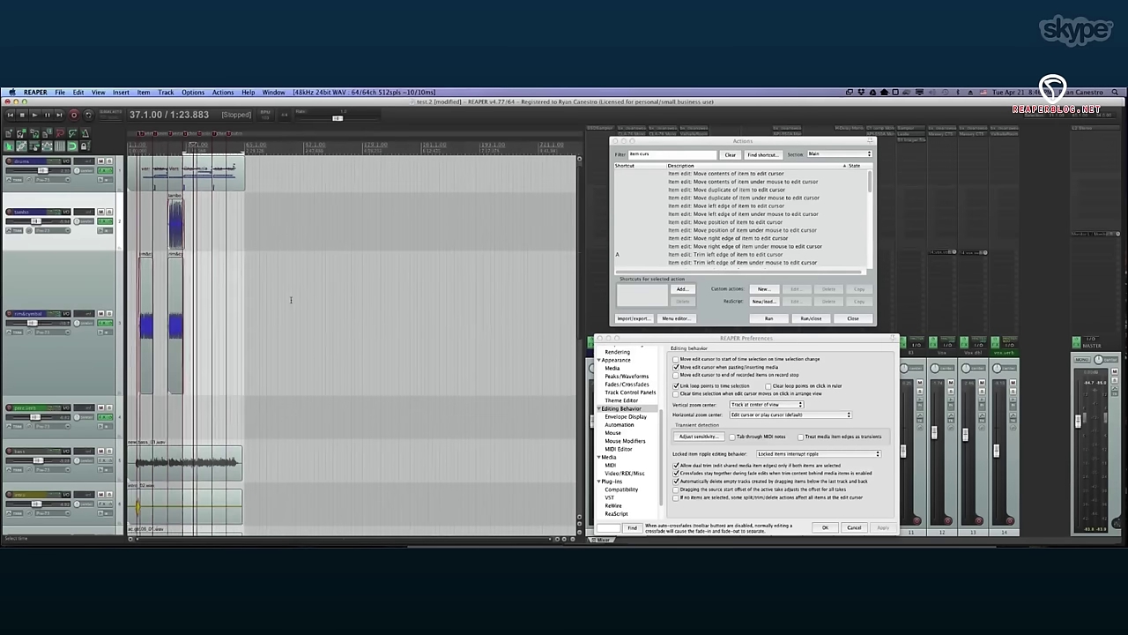
pyautogui.scroll(7, 290, 299)
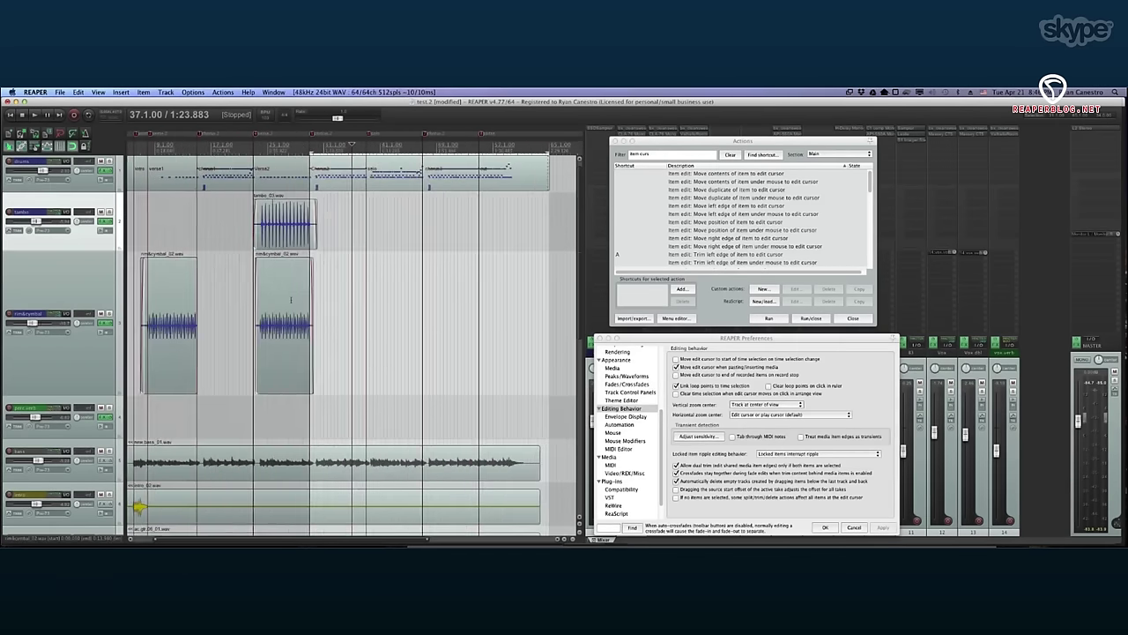
pyautogui.scroll(-5, 120, 304)
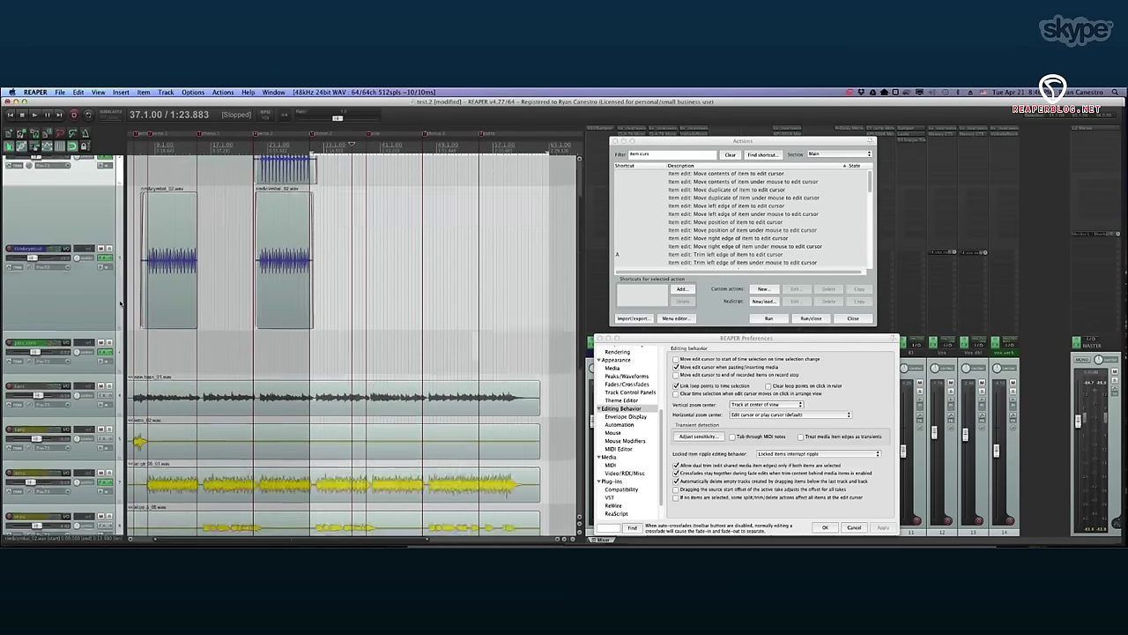
# Examine the edited tambo and rim&cymbal items at several zoom levels and look over the remaining tracks down to the vocals.
pyautogui.scroll(6, 121, 304)
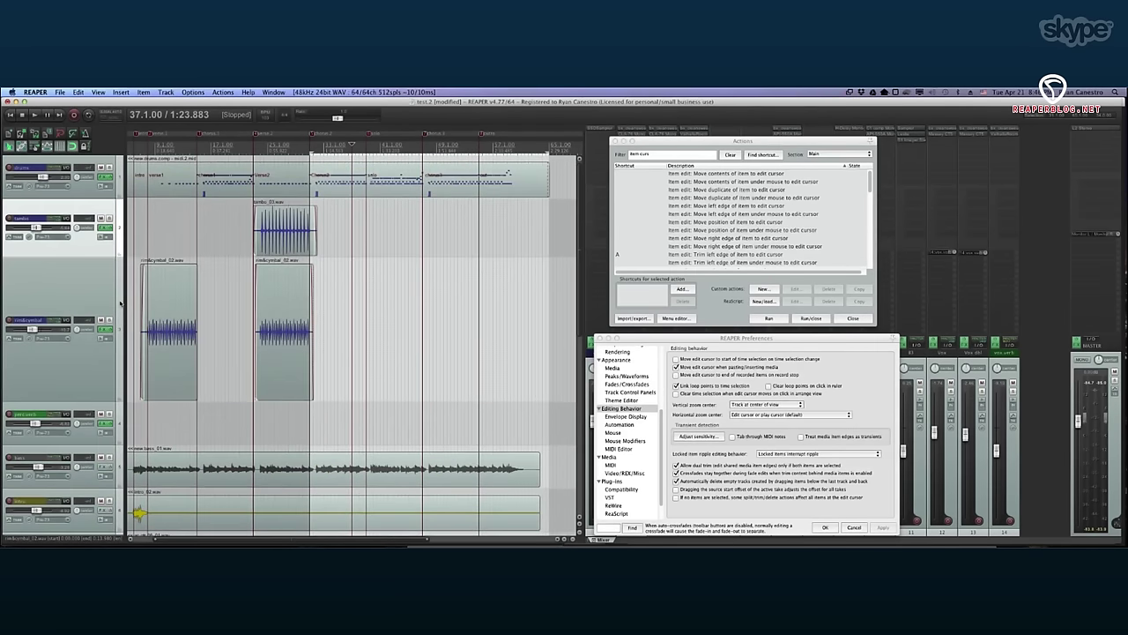
pyautogui.scroll(-6, 225, 307)
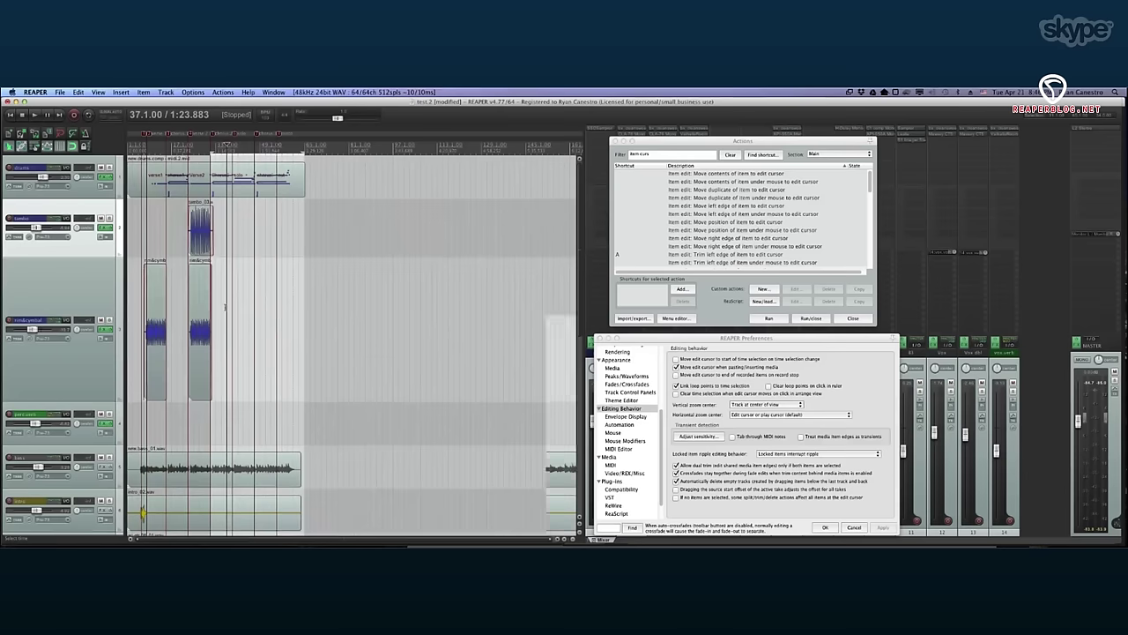
pyautogui.scroll(6, 225, 307)
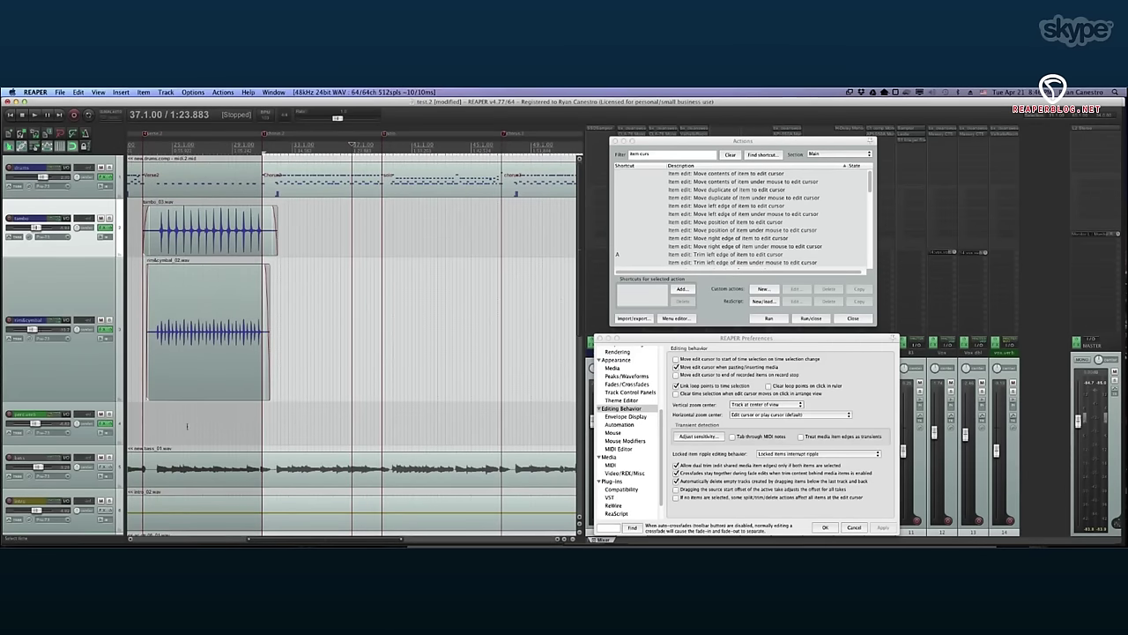
pyautogui.scroll(-2, 187, 426)
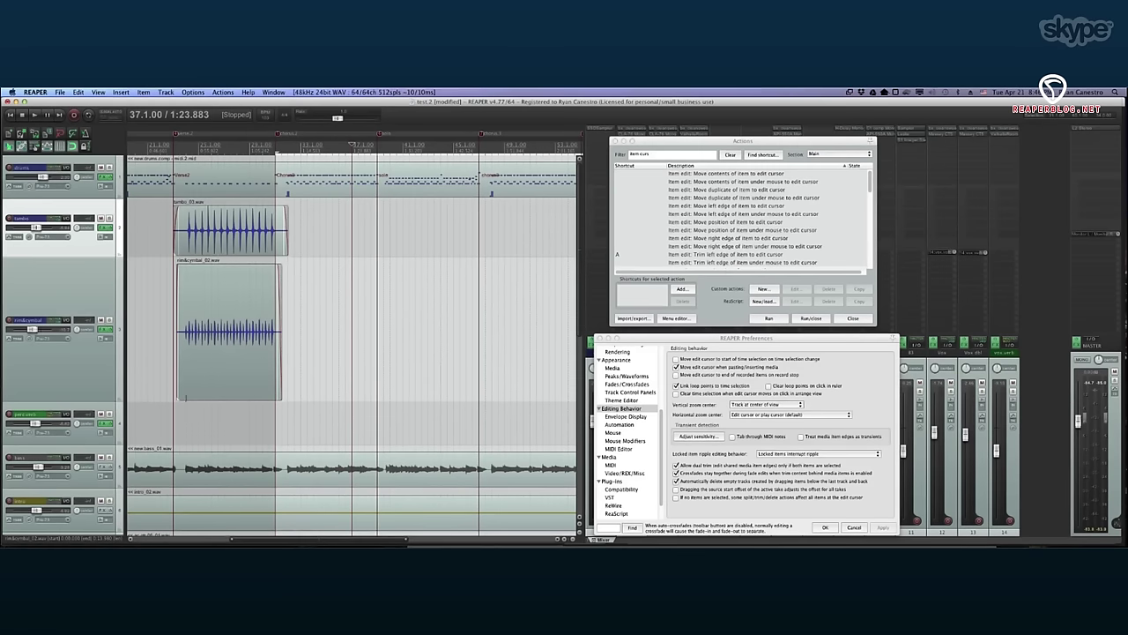
pyautogui.scroll(3, 190, 373)
pyautogui.scroll(-5, 190, 373)
pyautogui.scroll(2, 190, 372)
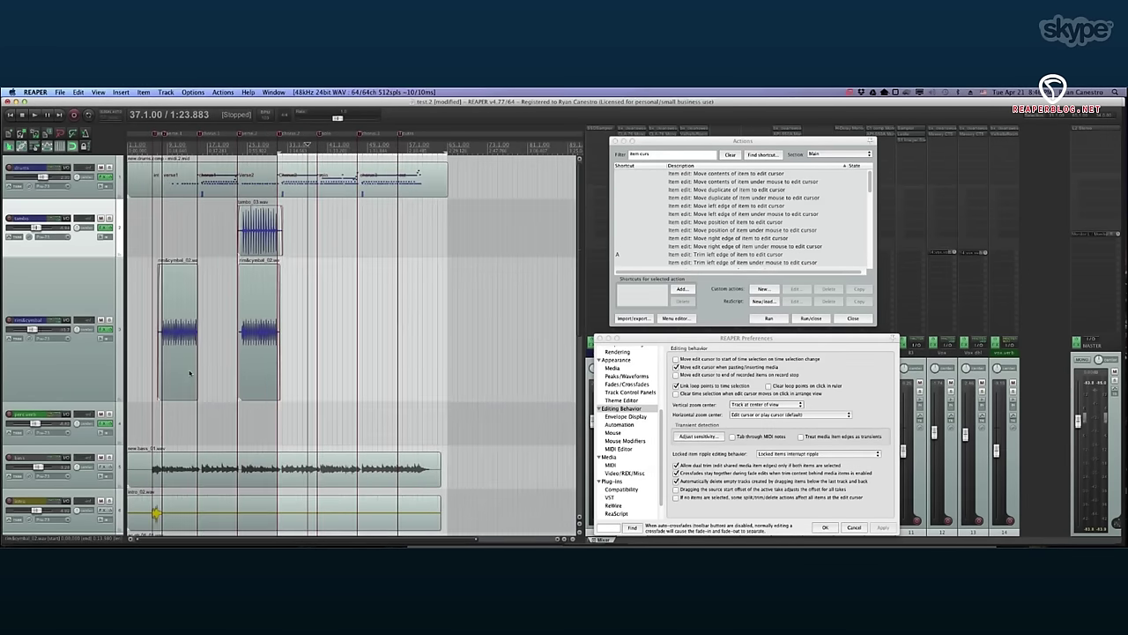
pyautogui.scroll(2, 190, 372)
pyautogui.scroll(-5, 119, 357)
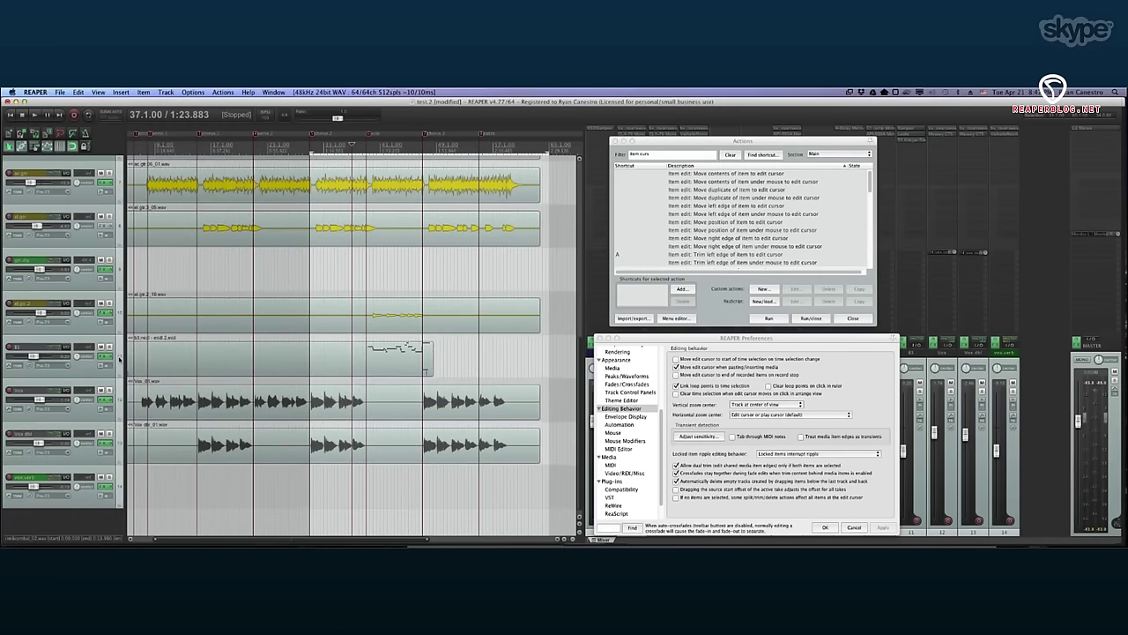
pyautogui.scroll(5, 119, 357)
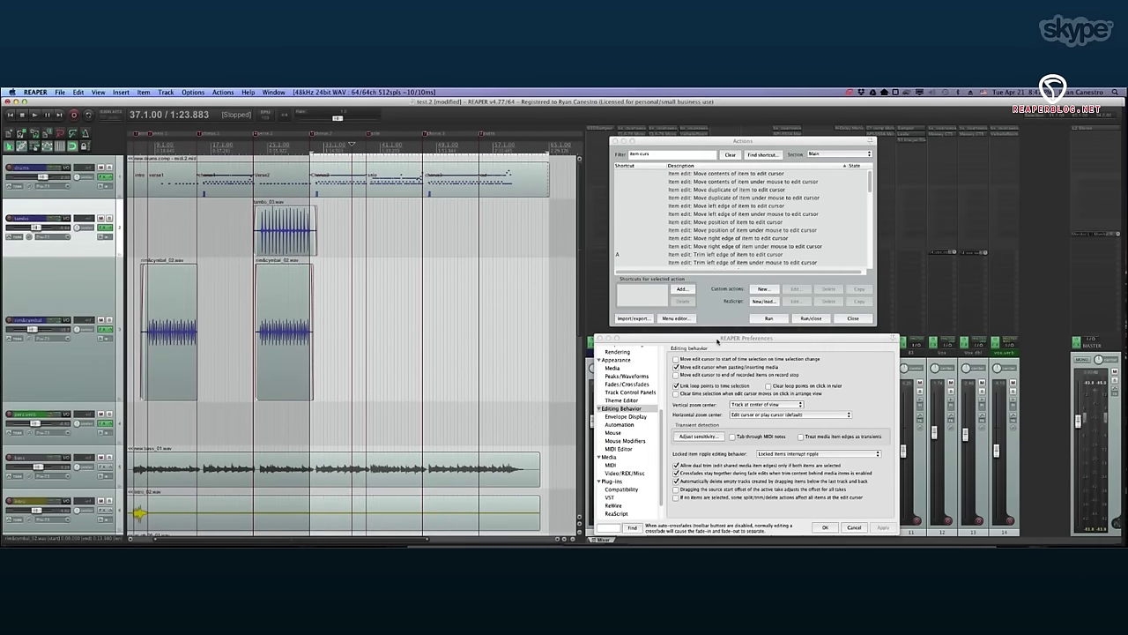
# Filter the action list for "scroll mousewheel".
pyautogui.click(633, 154)
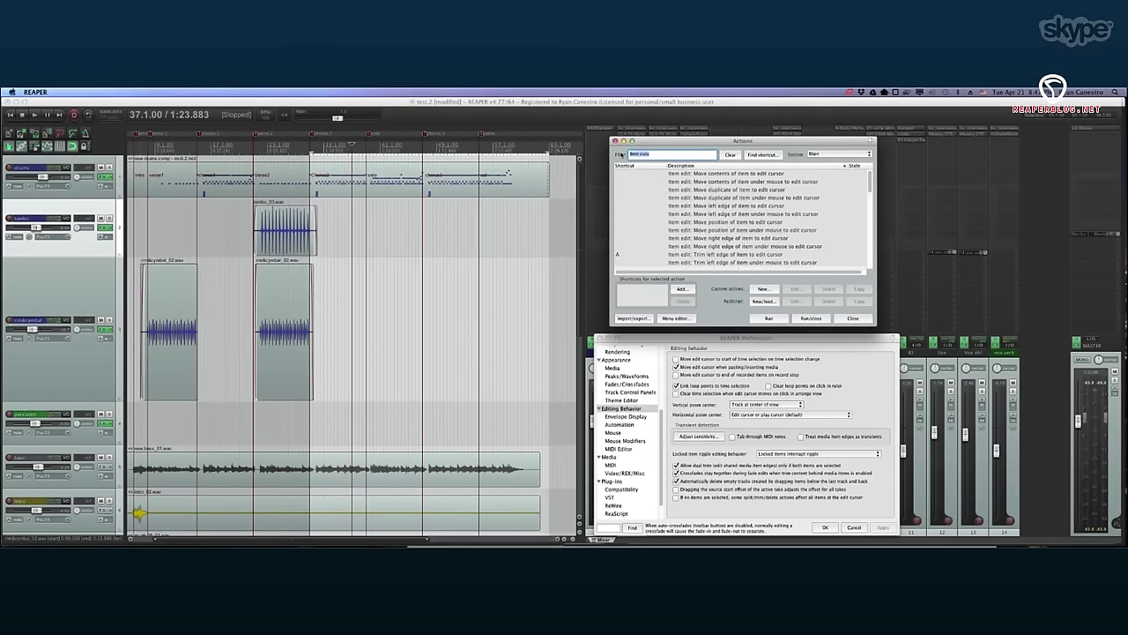
pyautogui.press('BackSpace')
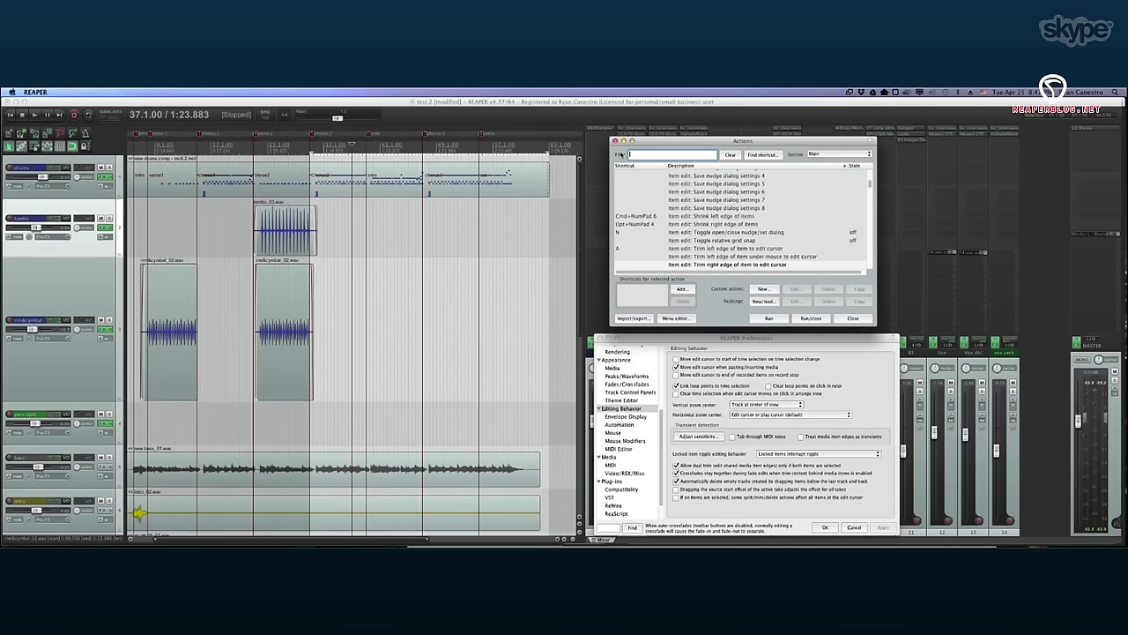
pyautogui.write('scroll')
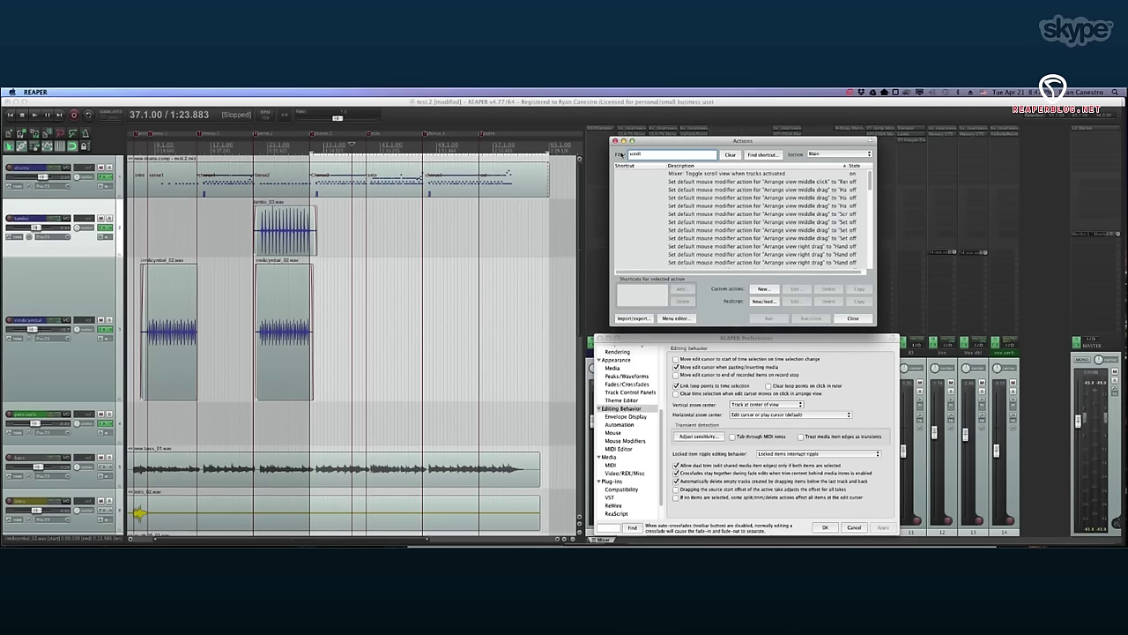
pyautogui.write(' mousewheel')
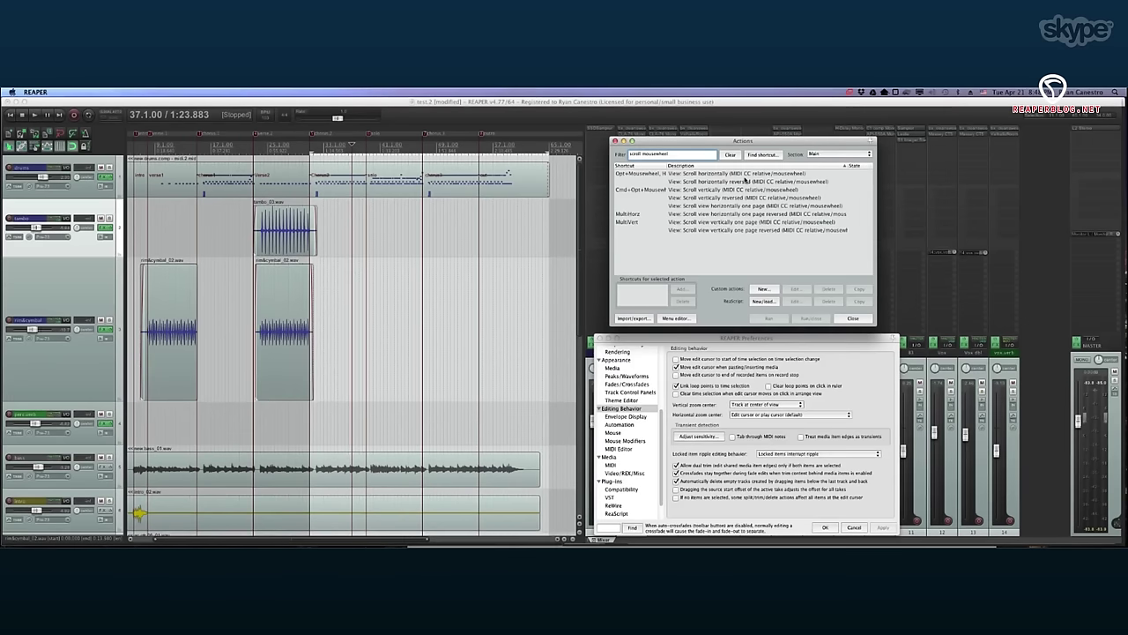
# Return to the arrangement and reduce the heights of the rim&cymbal and tambo tracks to roughly match the other tracks.
pyautogui.press('super+Tab')
pyautogui.moveTo(118, 400); pyautogui.dragTo(120, 312)
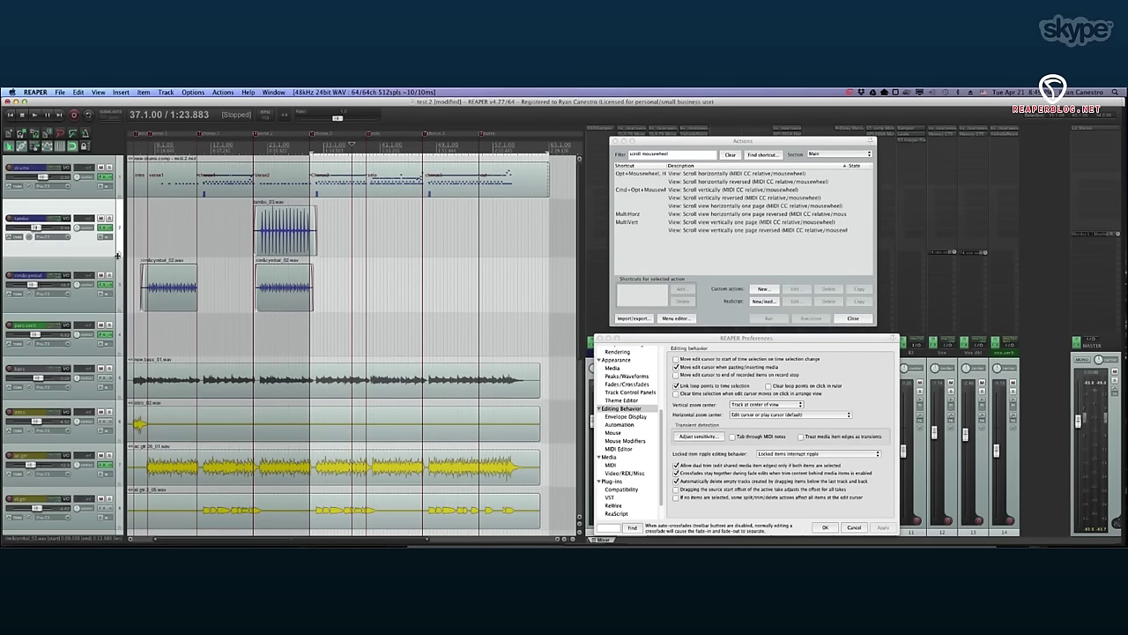
pyautogui.moveTo(118, 256); pyautogui.dragTo(119, 244)
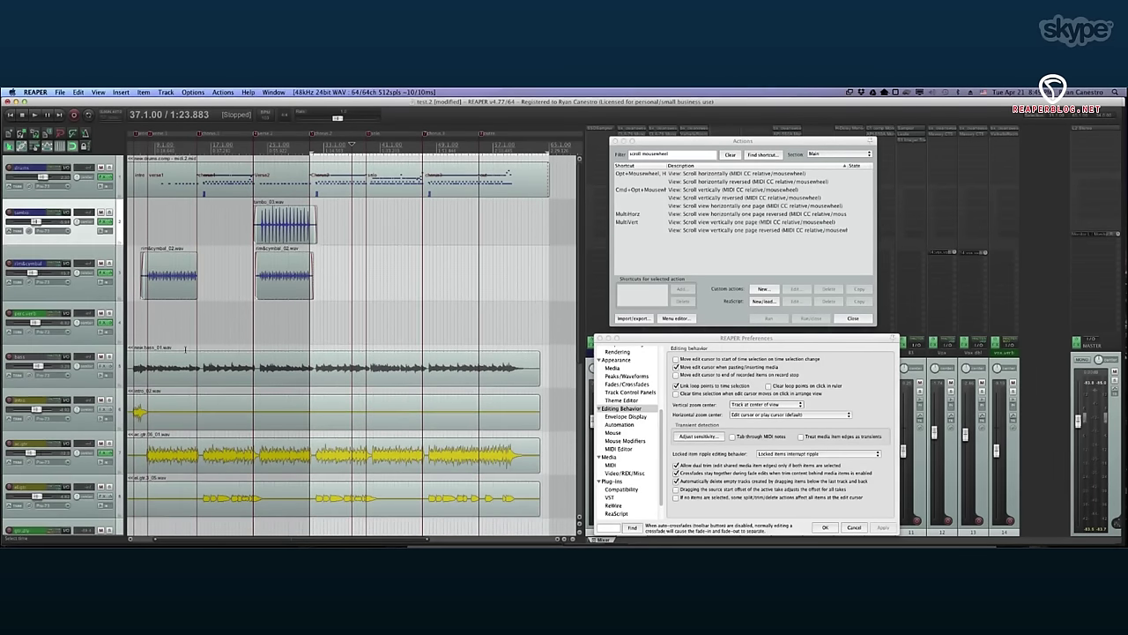
# Demonstrate mouse-wheel horizontal zooming and sideways scrolling of the timeline around the edited percussion items.
pyautogui.scroll(4, 185, 349)
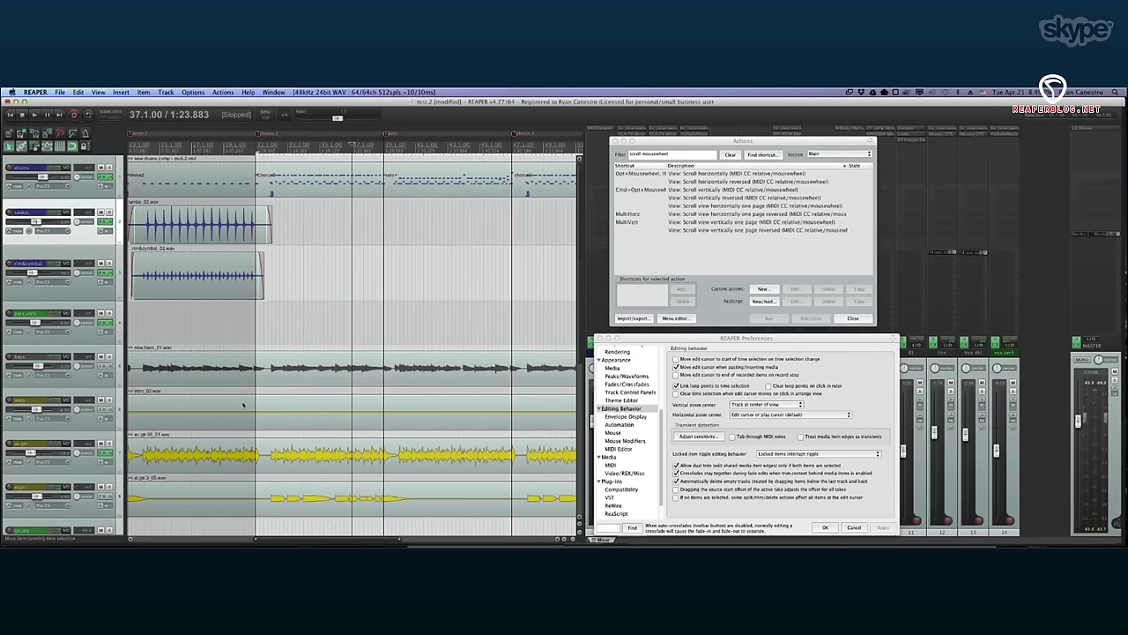
pyautogui.scroll(-8, 243, 404)
pyautogui.scroll(2, 243, 405)
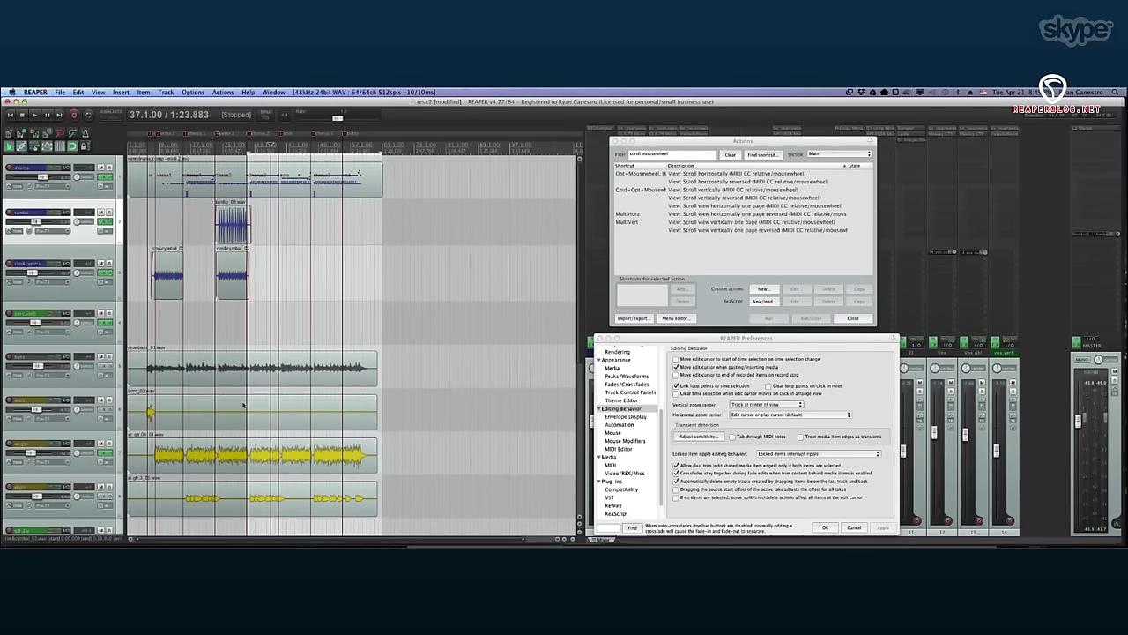
pyautogui.hscroll(2, 242, 402)
pyautogui.hscroll(-2, 242, 401)
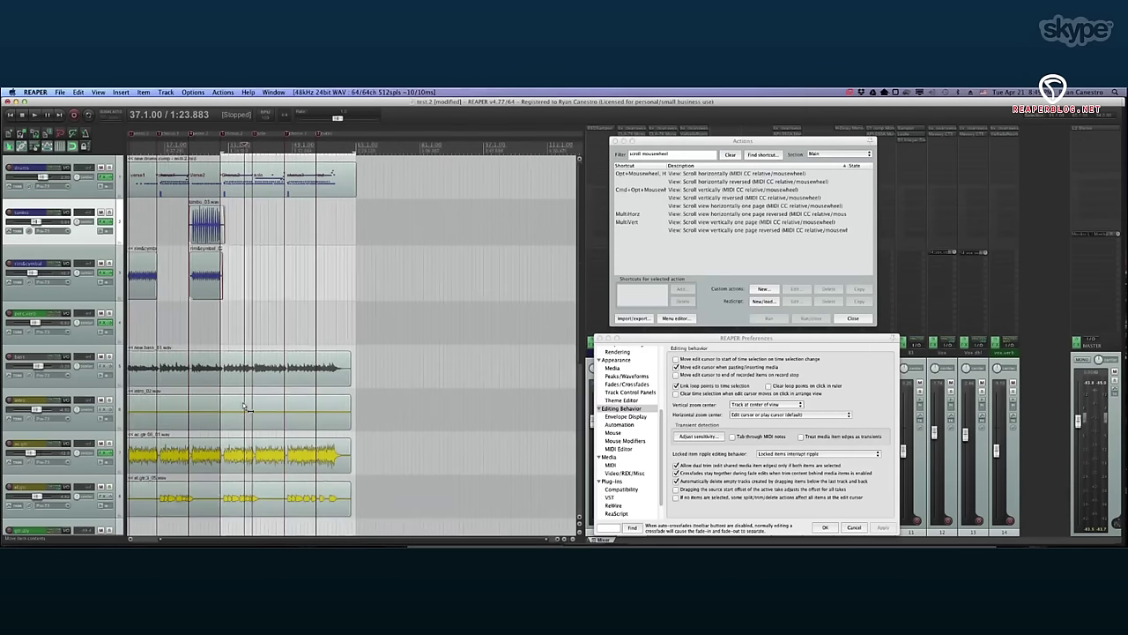
pyautogui.hscroll(-2, 243, 402)
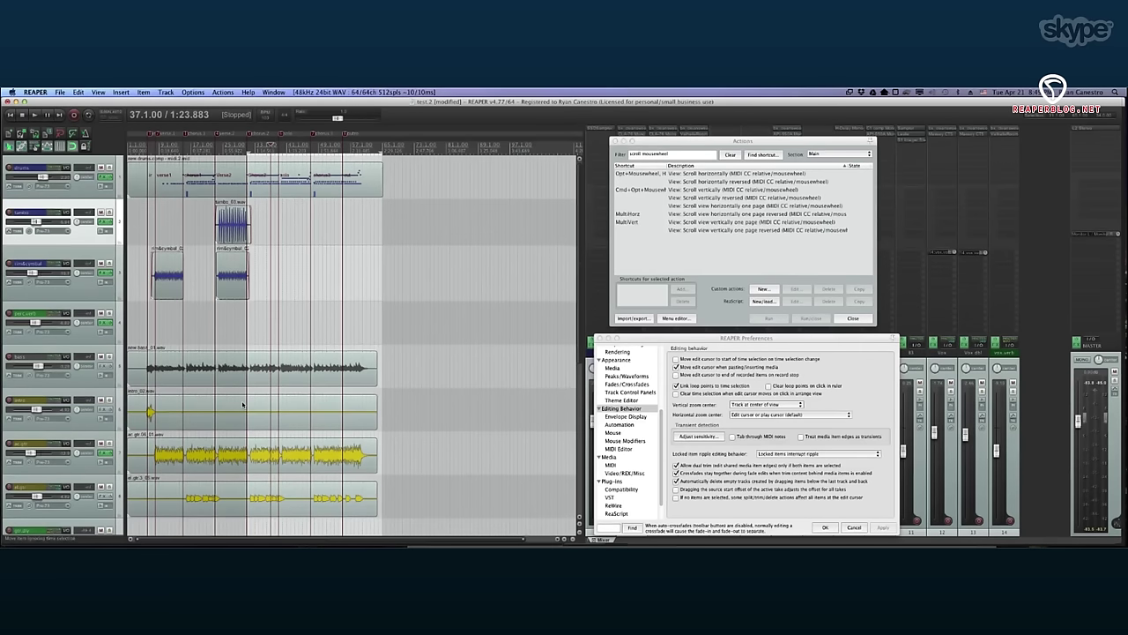
# Demonstrate vertical scrolling through the track list and vertical zooming of all tracks, finishing back at the drums track.
pyautogui.scroll(-8, 243, 404)
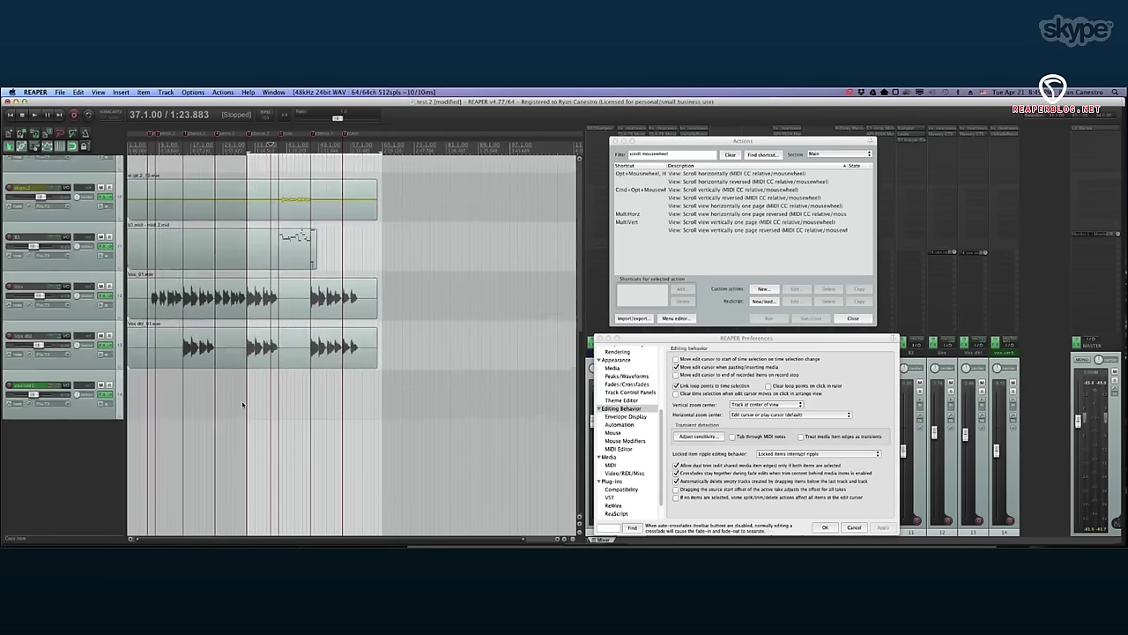
pyautogui.scroll(-6, 243, 403)
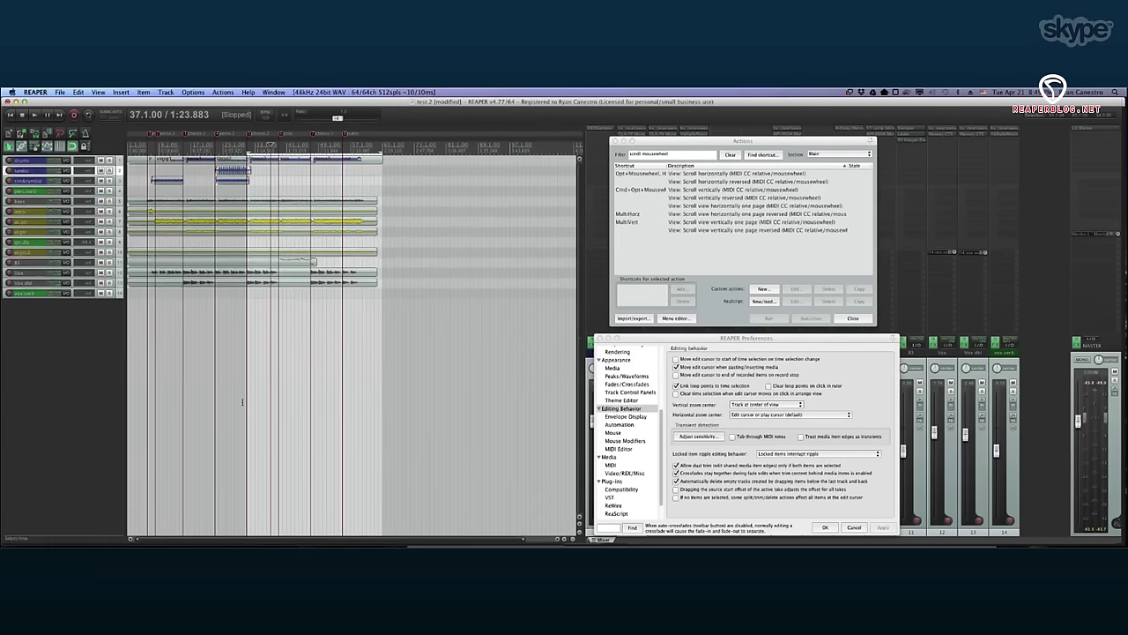
pyautogui.scroll(6, 242, 402)
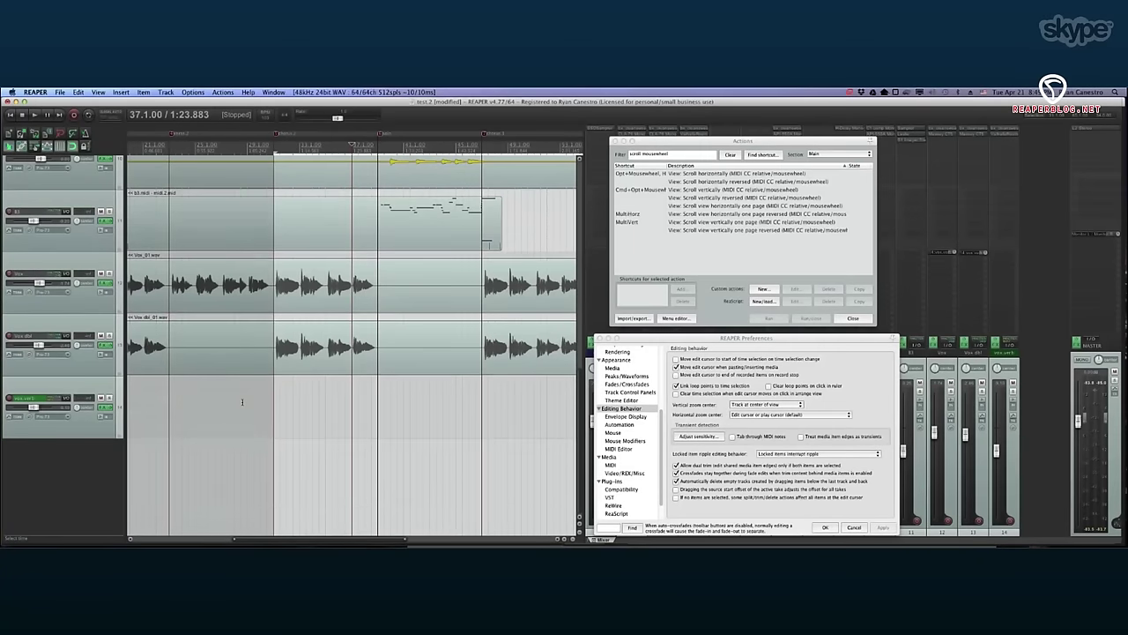
pyautogui.scroll(3, 133, 306)
pyautogui.scroll(5, 200, 272)
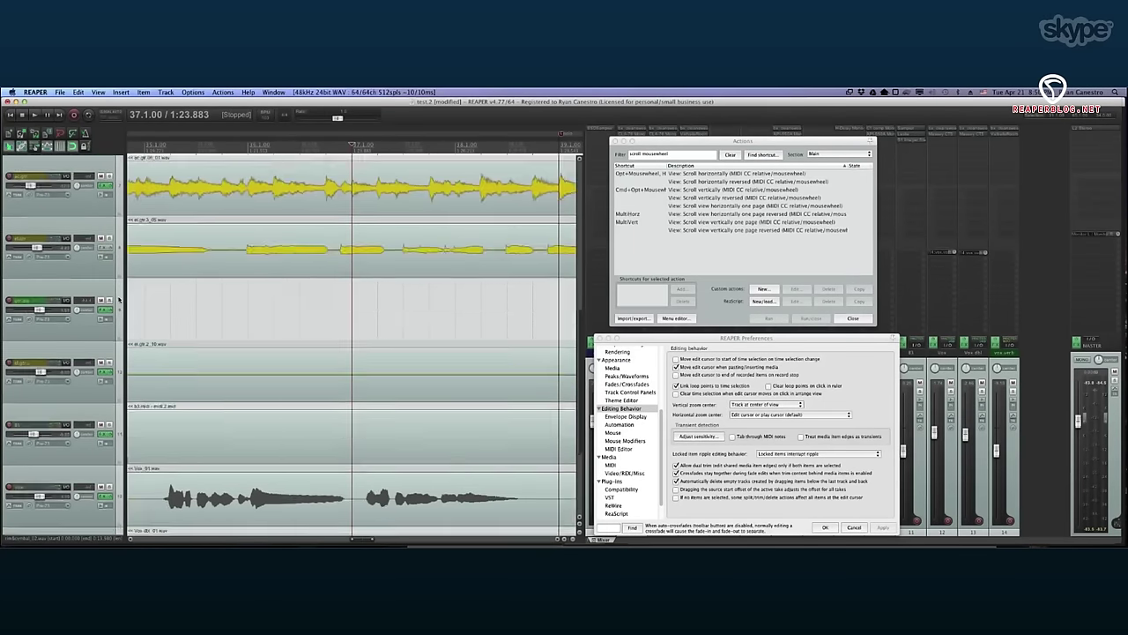
pyautogui.scroll(-5, 200, 272)
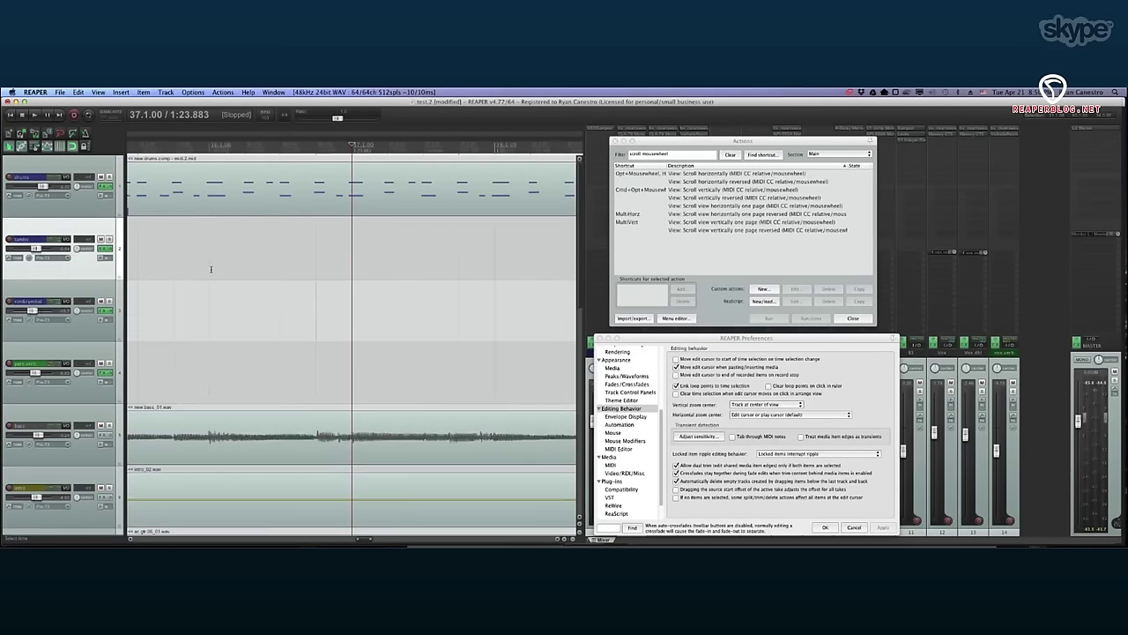
pyautogui.scroll(-4, 212, 272)
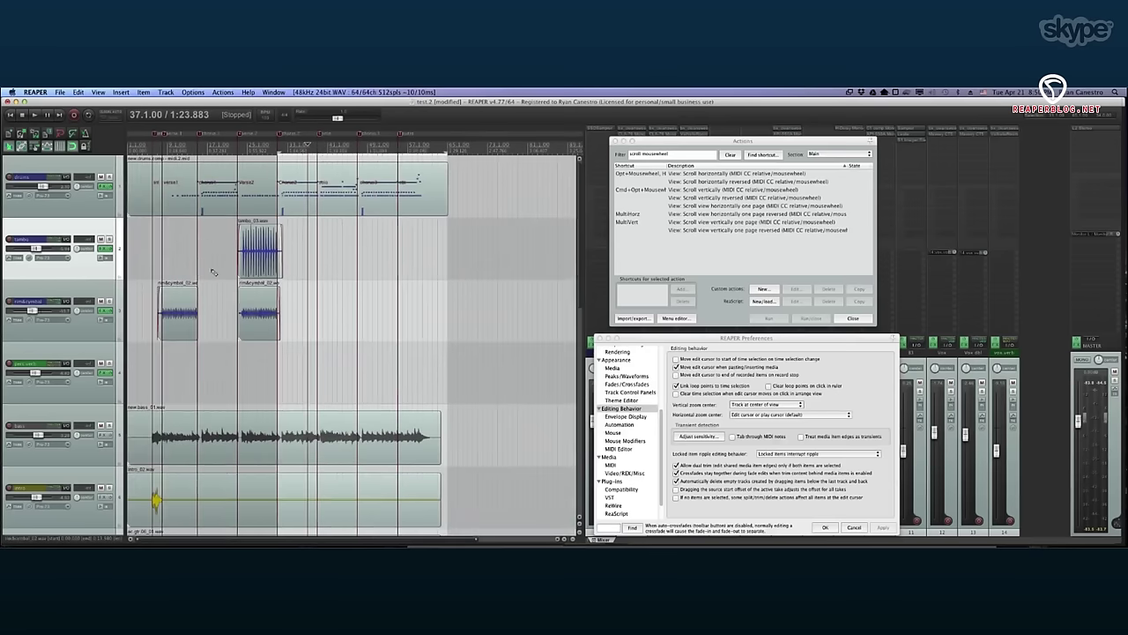
# Shrink all track heights to show more tracks at once and fit the whole song's length in the arrange view.
pyautogui.keyDown('ctrl'); pyautogui.scroll(-2, 211, 271); pyautogui.keyUp('ctrl')
pyautogui.keyDown('ctrl'); pyautogui.scroll(-2, 212, 271); pyautogui.keyUp('ctrl')
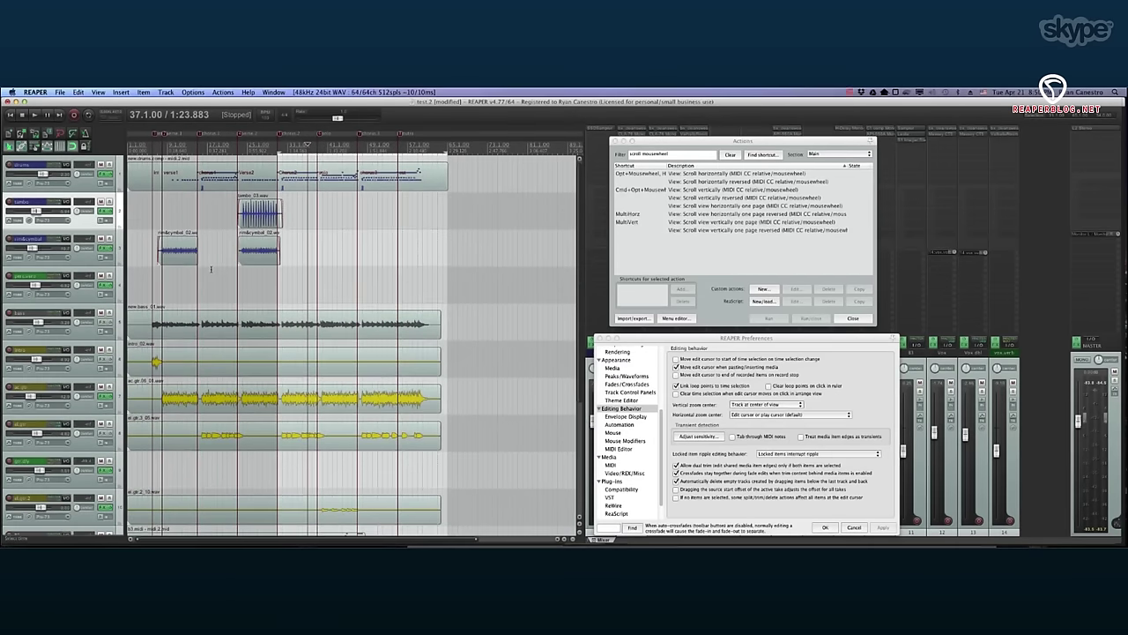
pyautogui.scroll(2, 211, 269)
pyautogui.scroll(-4, 212, 268)
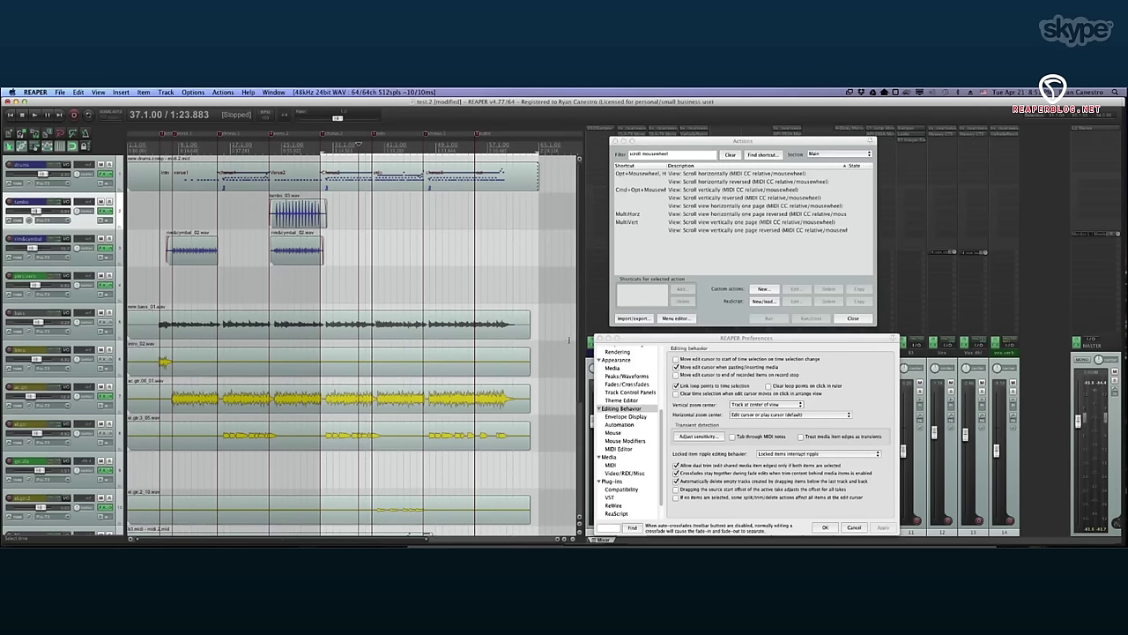
# Close the Preferences and Actions windows and select the perc verb, gtr dly and vox verb tracks one after another in the mixer.
pyautogui.press('Escape')
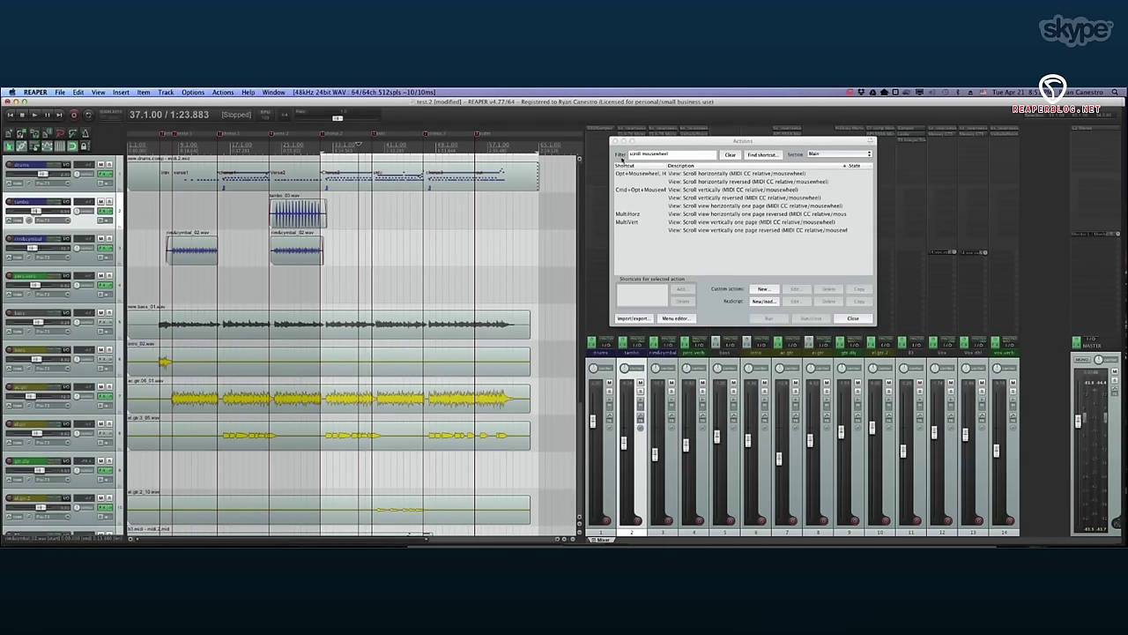
pyautogui.click(615, 141)
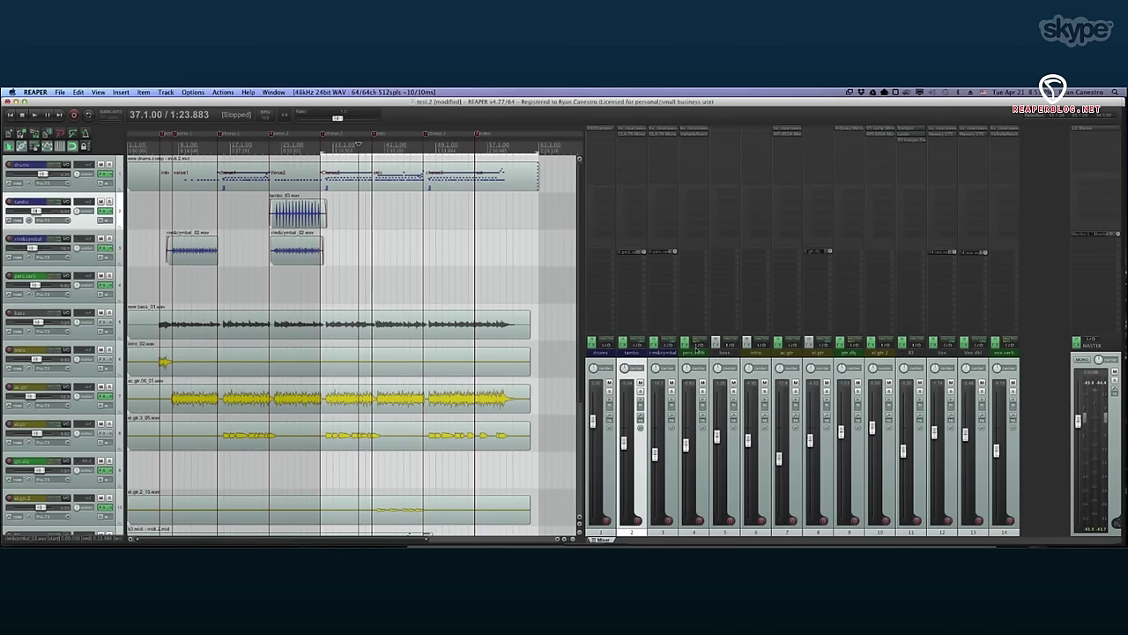
pyautogui.click(703, 356)
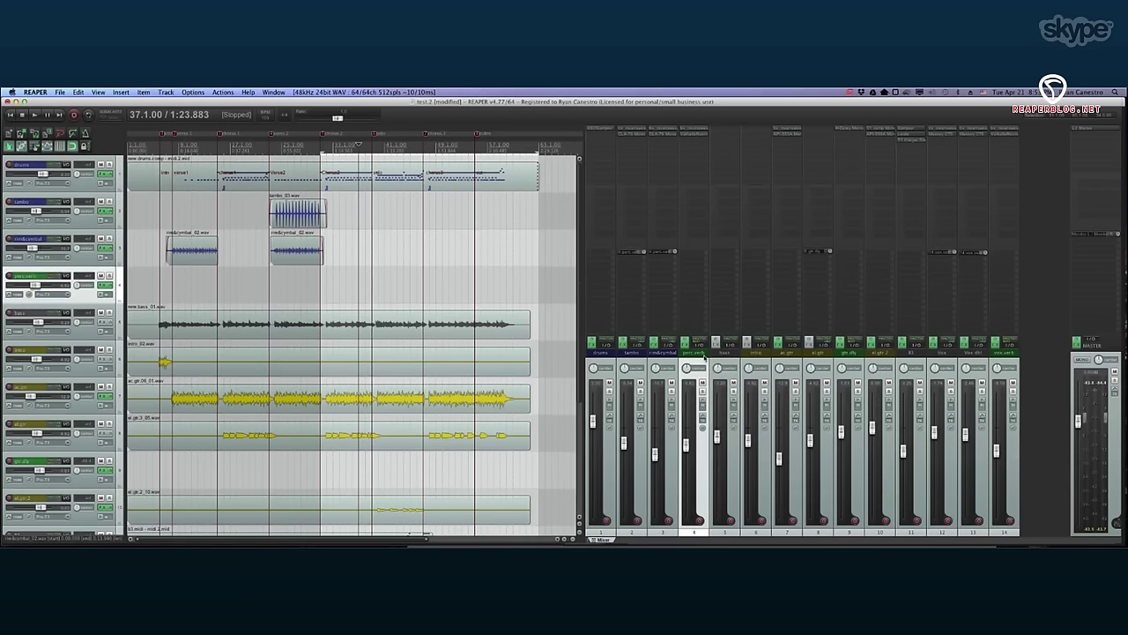
pyautogui.click(854, 352)
pyautogui.click(1003, 352)
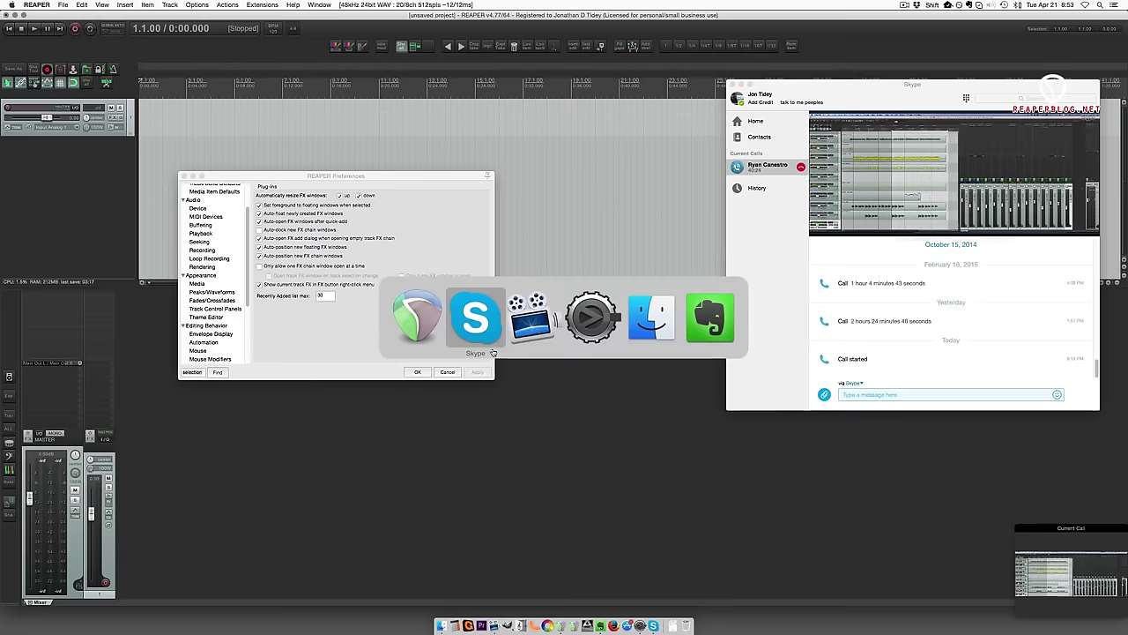
# Switch to the Skype call and enlarge the shared REAPER screen to full screen.
pyautogui.click(492, 352)
pyautogui.moveTo(1082, 124)
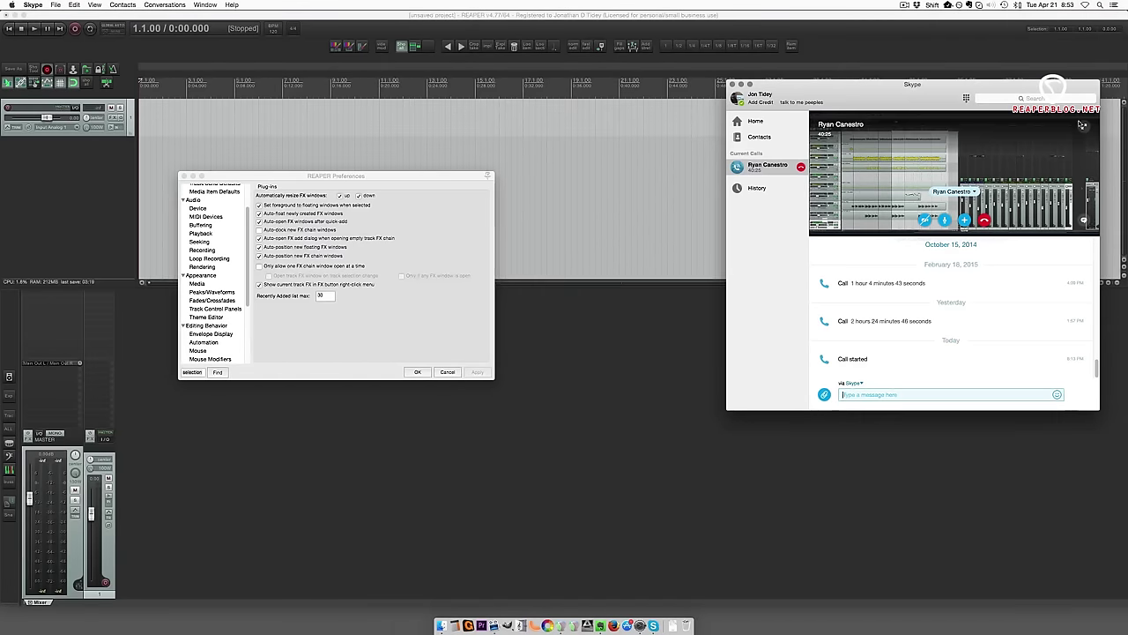
pyautogui.click(1085, 127)
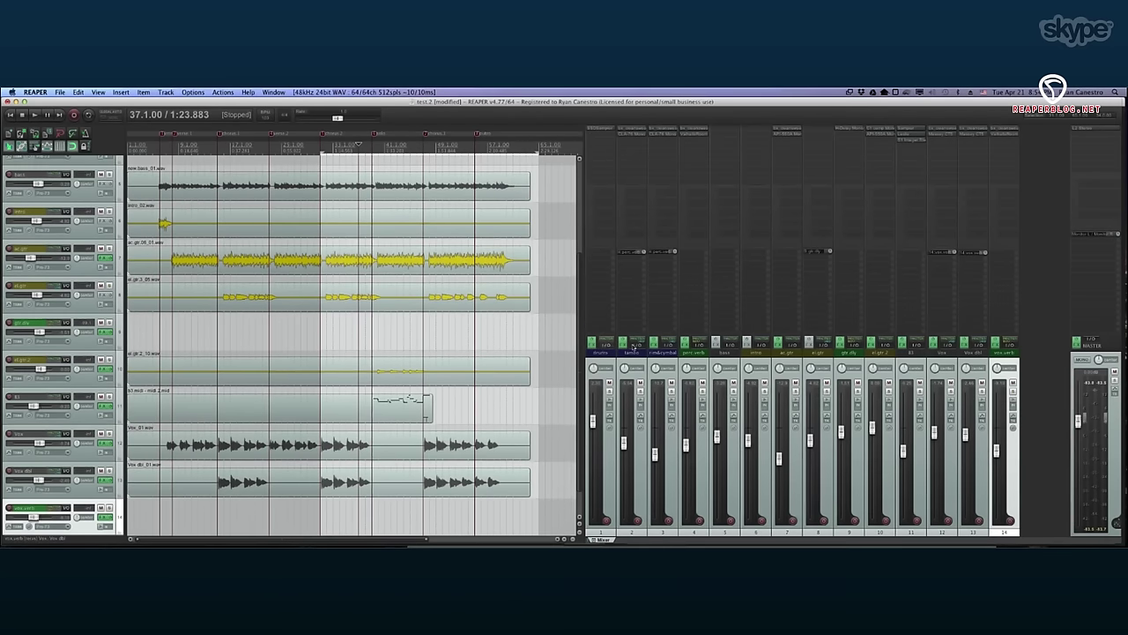
# Open the tambo track's FX chain over the mixer, float the CLA-76 Mono compressor and reselect the bx_cleansweep plug-in.
pyautogui.click(624, 344)
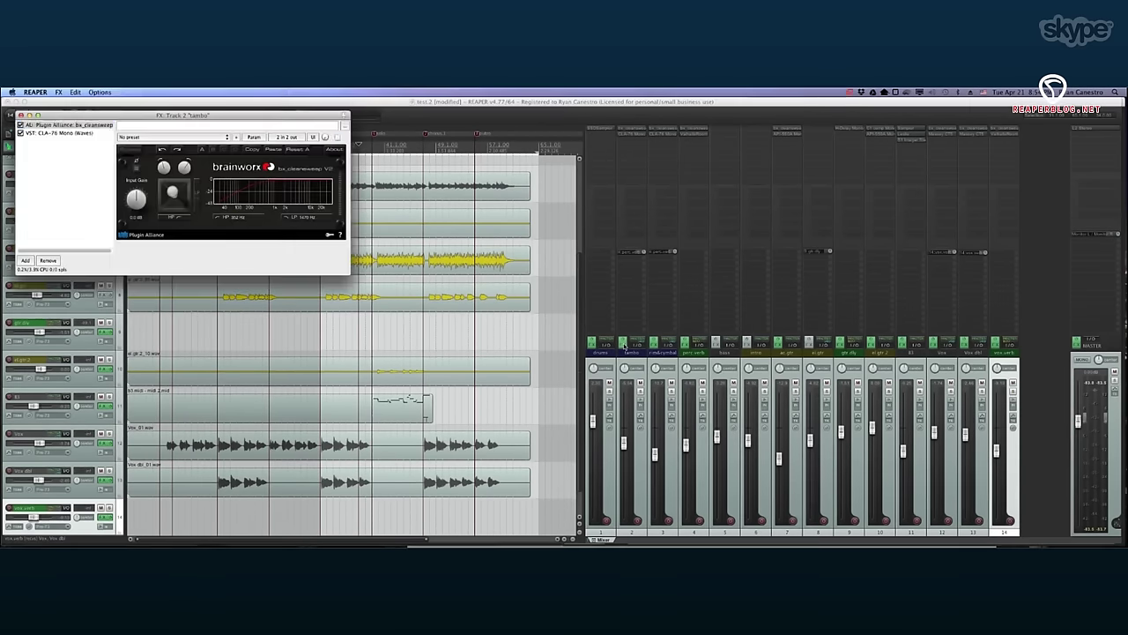
pyautogui.moveTo(260, 114); pyautogui.dragTo(837, 154)
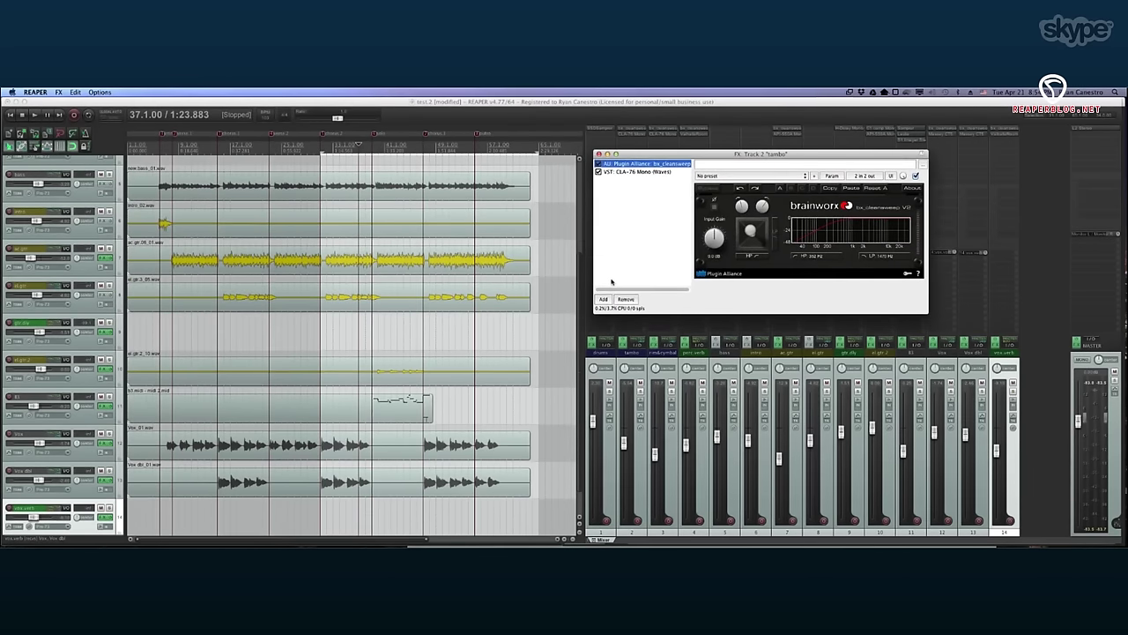
pyautogui.click(654, 171)
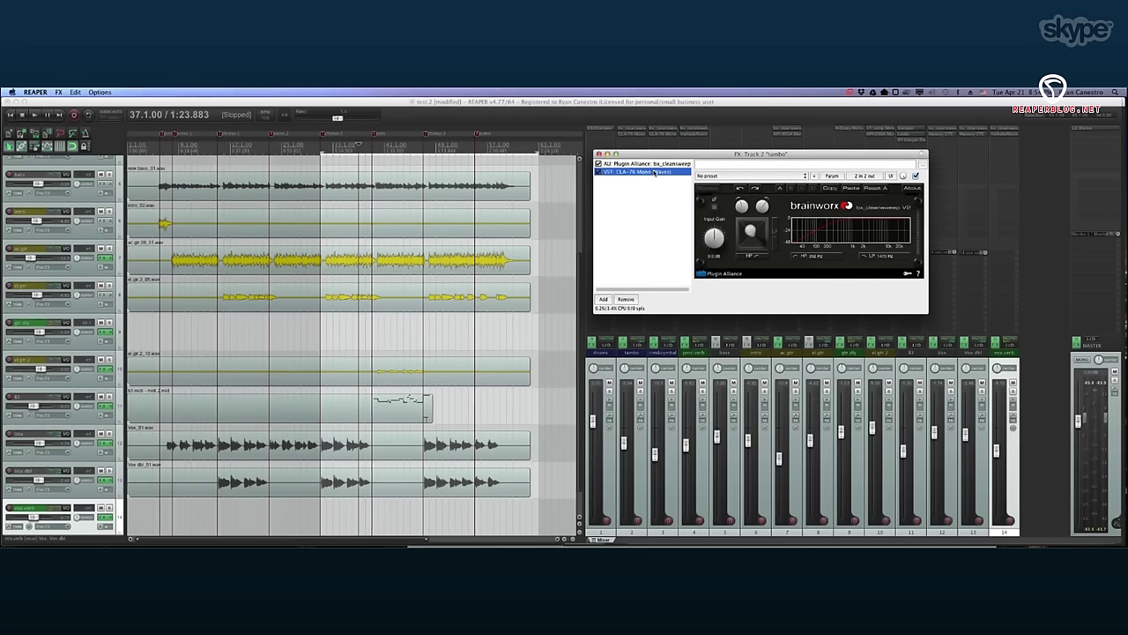
pyautogui.click(653, 164)
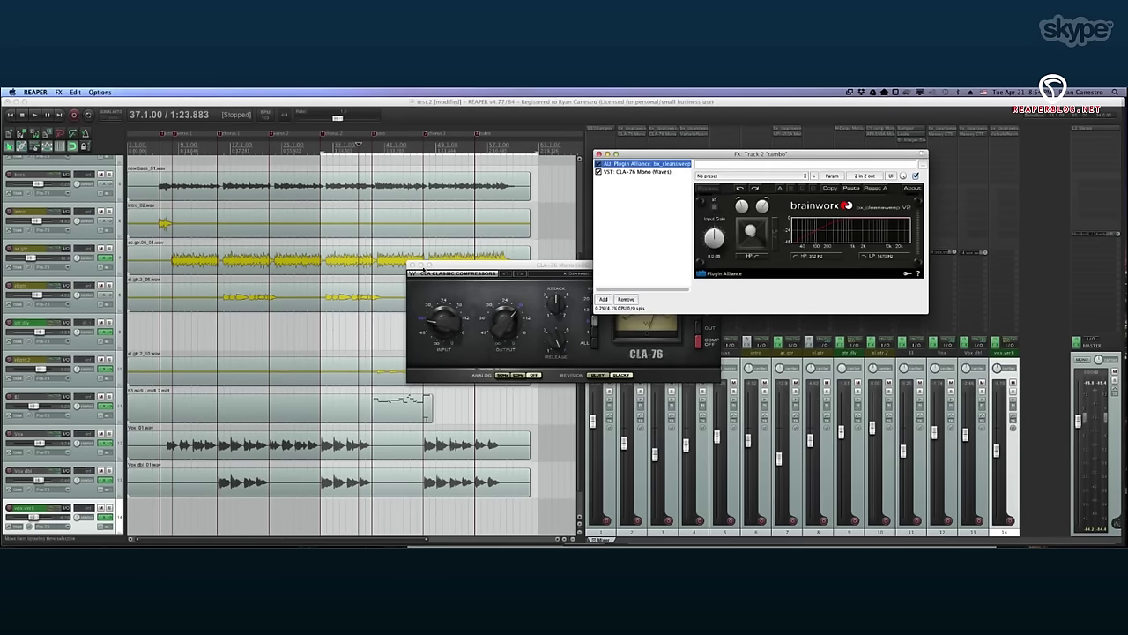
# Close the tambo track's compressor and FX chain windows, inspect the drums track's SSDSampler over the mixer, and close it.
pyautogui.click(412, 265)
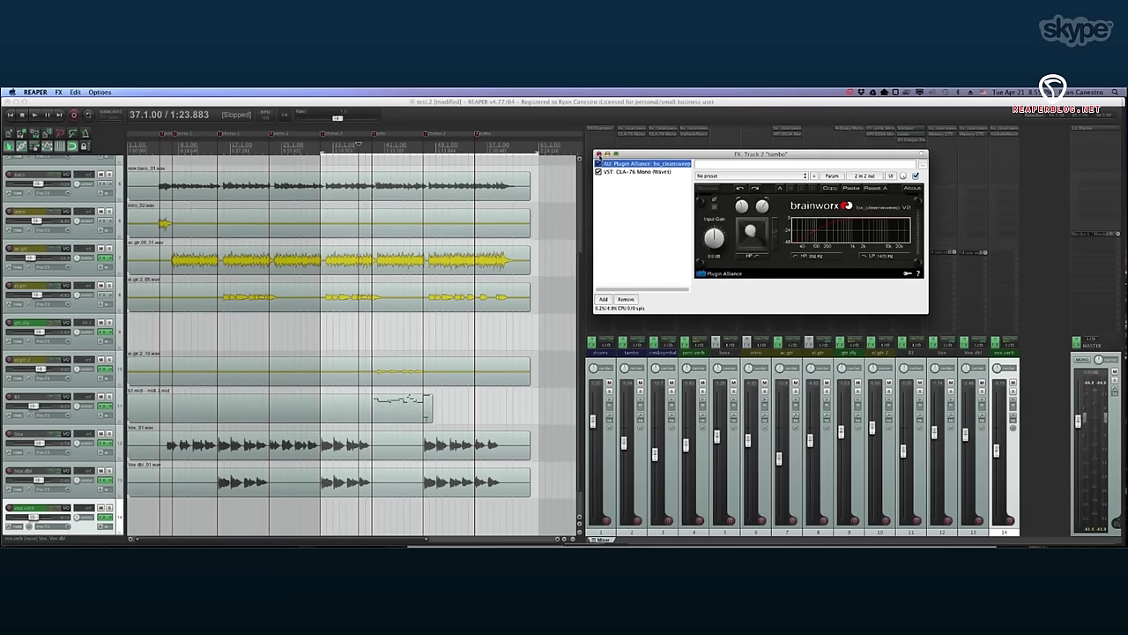
pyautogui.click(598, 154)
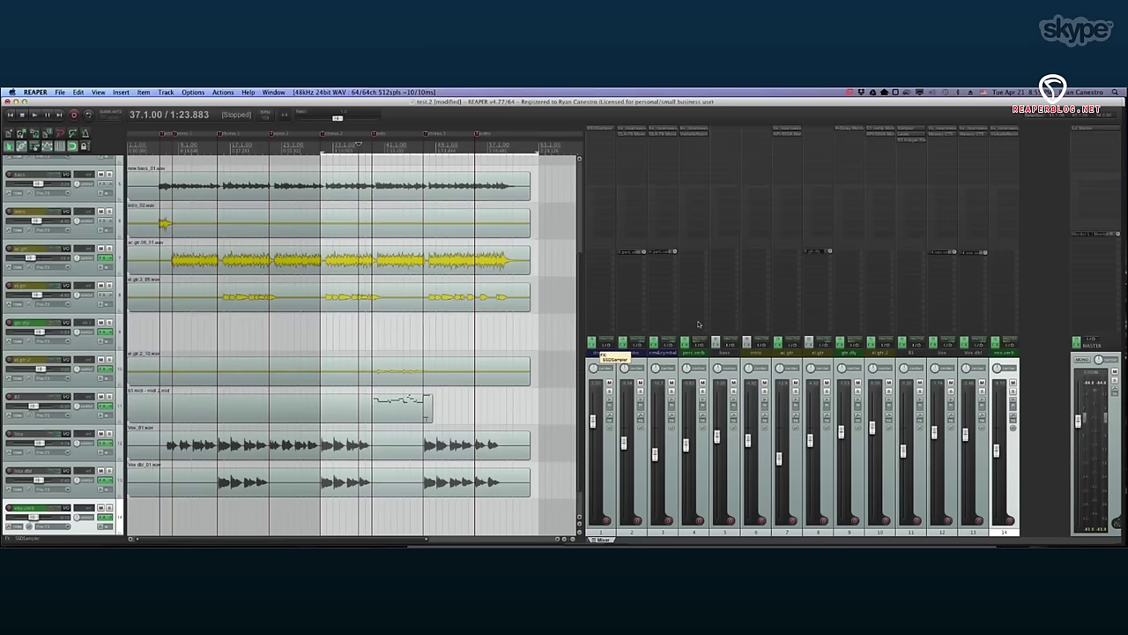
pyautogui.click(592, 342)
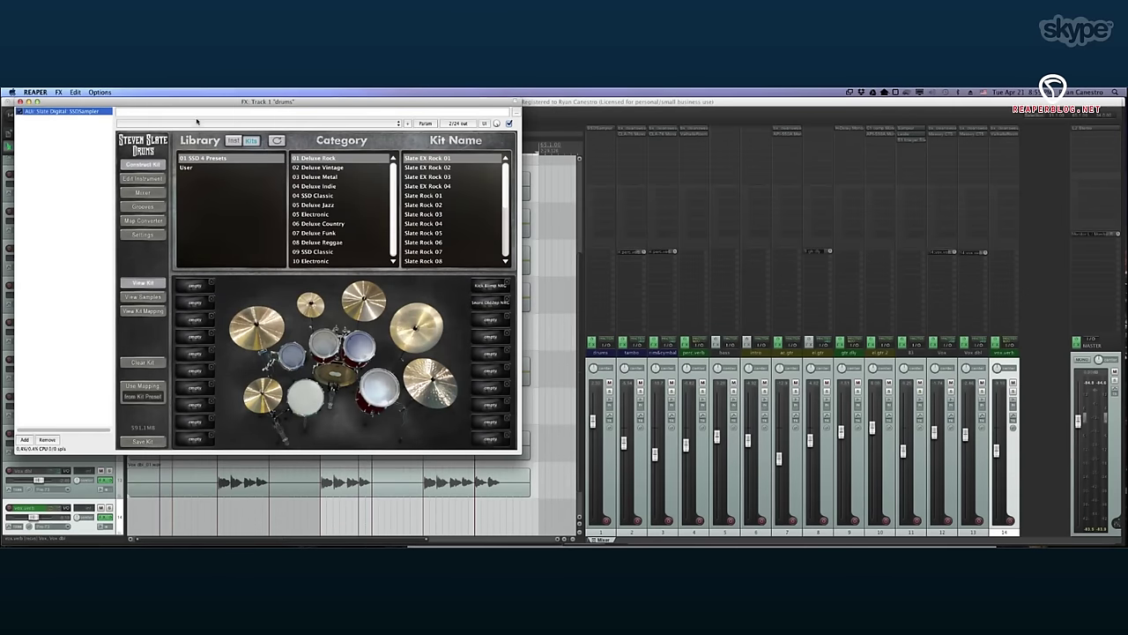
pyautogui.moveTo(173, 108); pyautogui.dragTo(222, 113)
pyautogui.moveTo(466, 105); pyautogui.dragTo(933, 117)
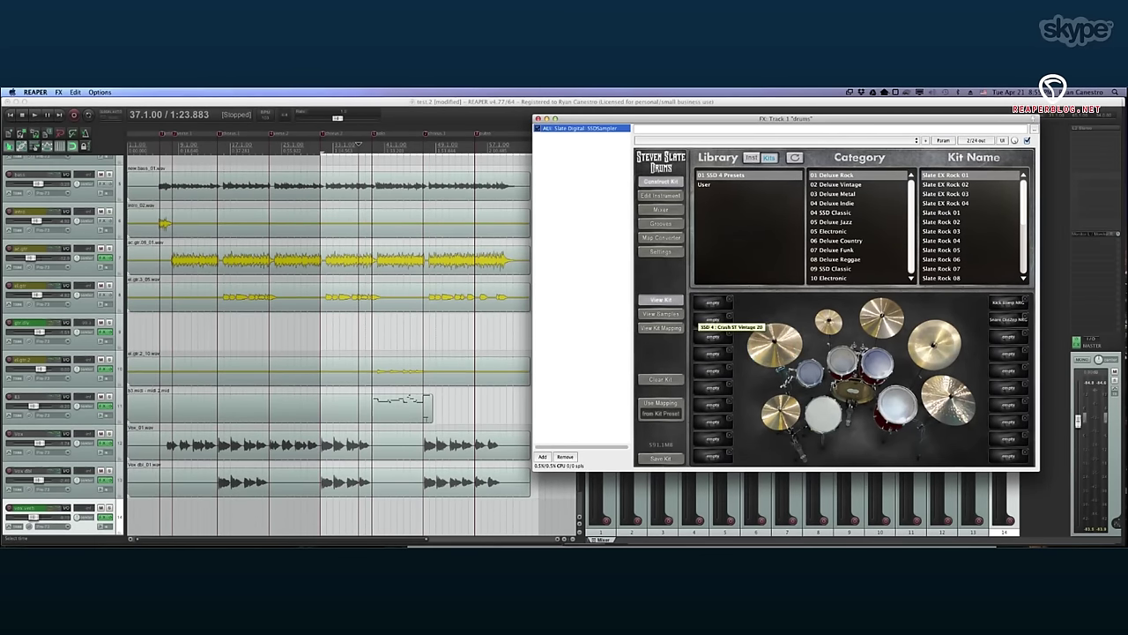
pyautogui.click(621, 120)
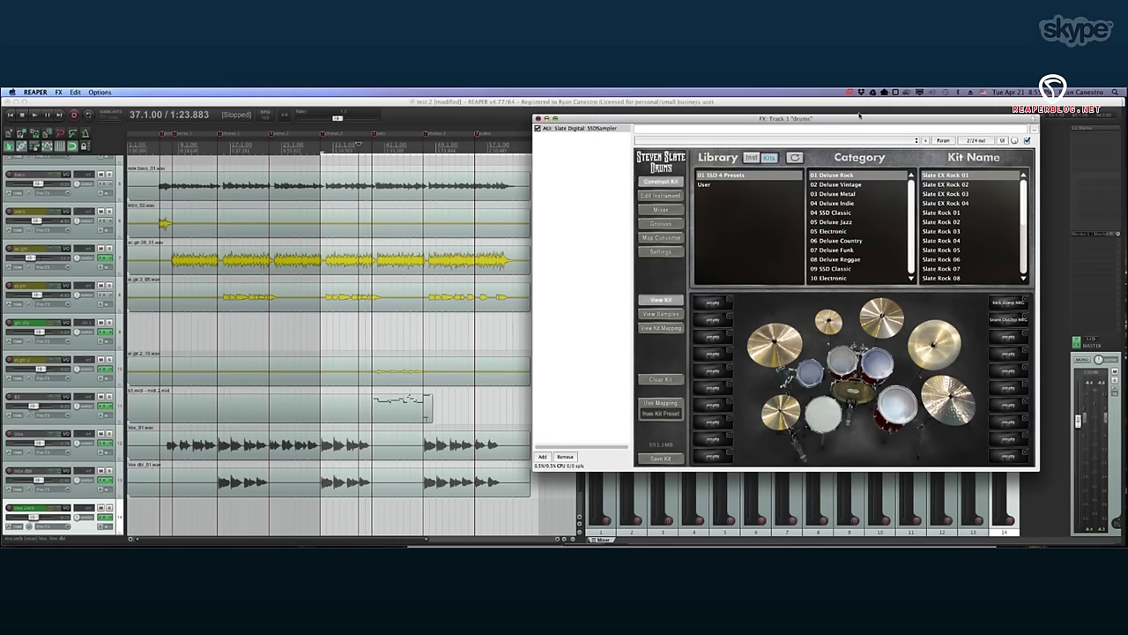
pyautogui.click(537, 118)
# Open the master track's FX chain with the L2 Stereo limiter, place it over the mixer, and close the chain window.
pyautogui.click(1076, 343)
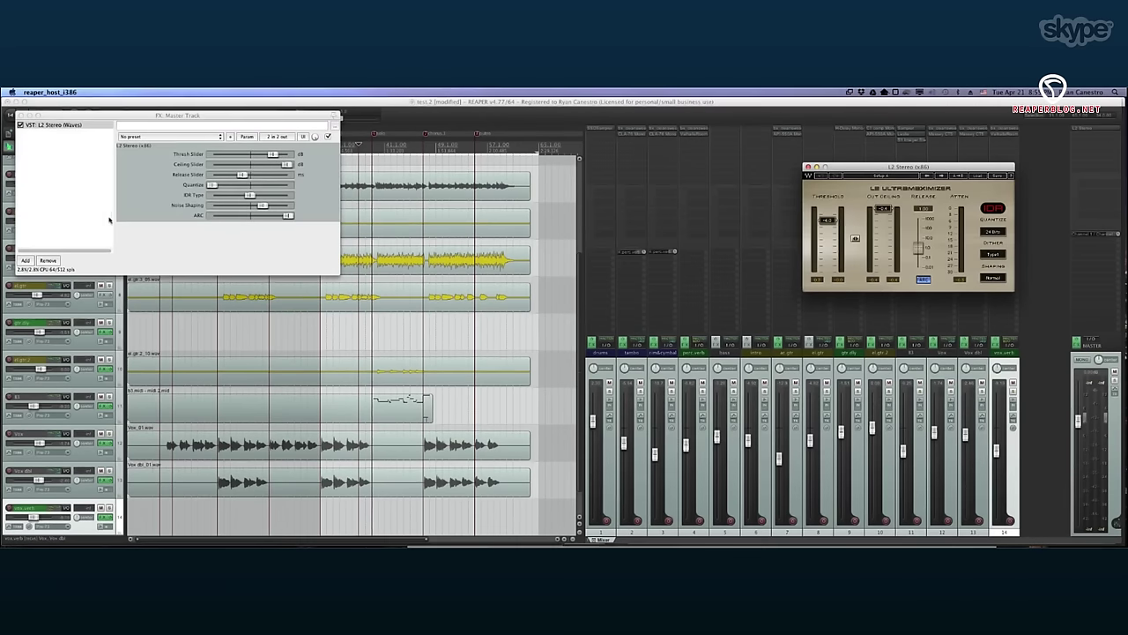
pyautogui.moveTo(115, 116); pyautogui.dragTo(819, 142)
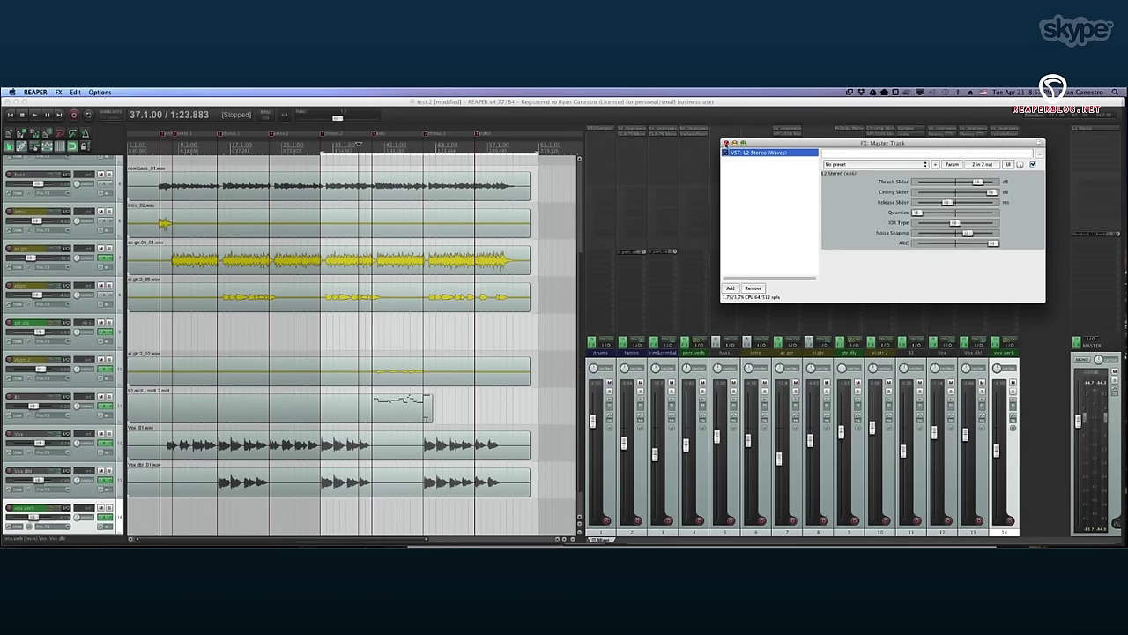
pyautogui.click(725, 143)
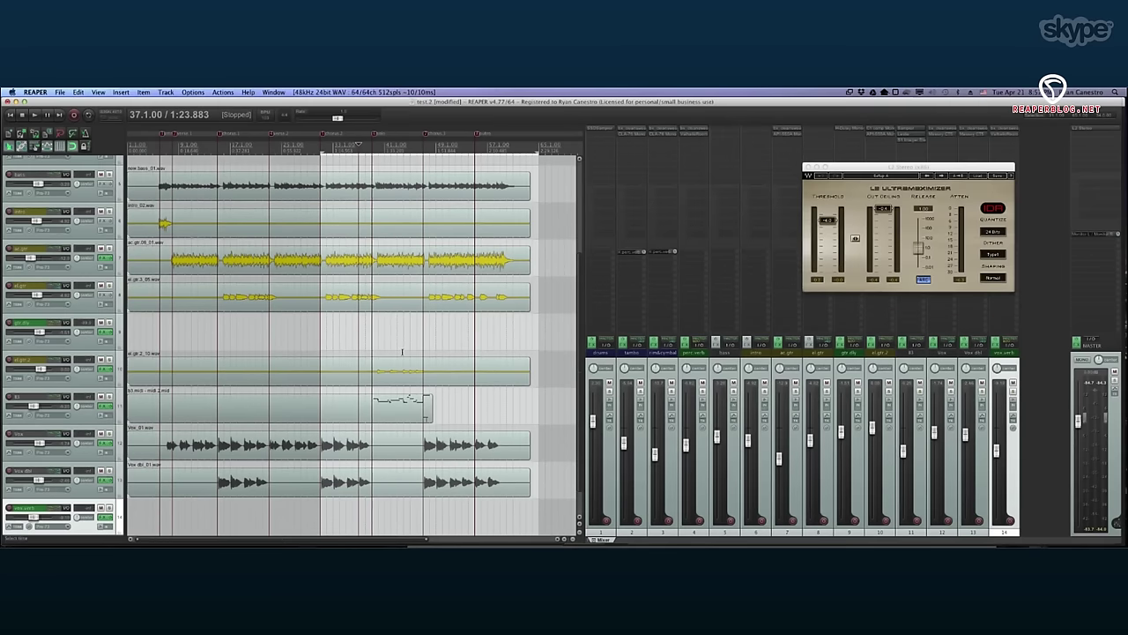
# Enable the No FX button for media items in the media appearance preferences and apply the change.
pyautogui.scroll(5, 374, 327)
pyautogui.scroll(-3, 374, 327)
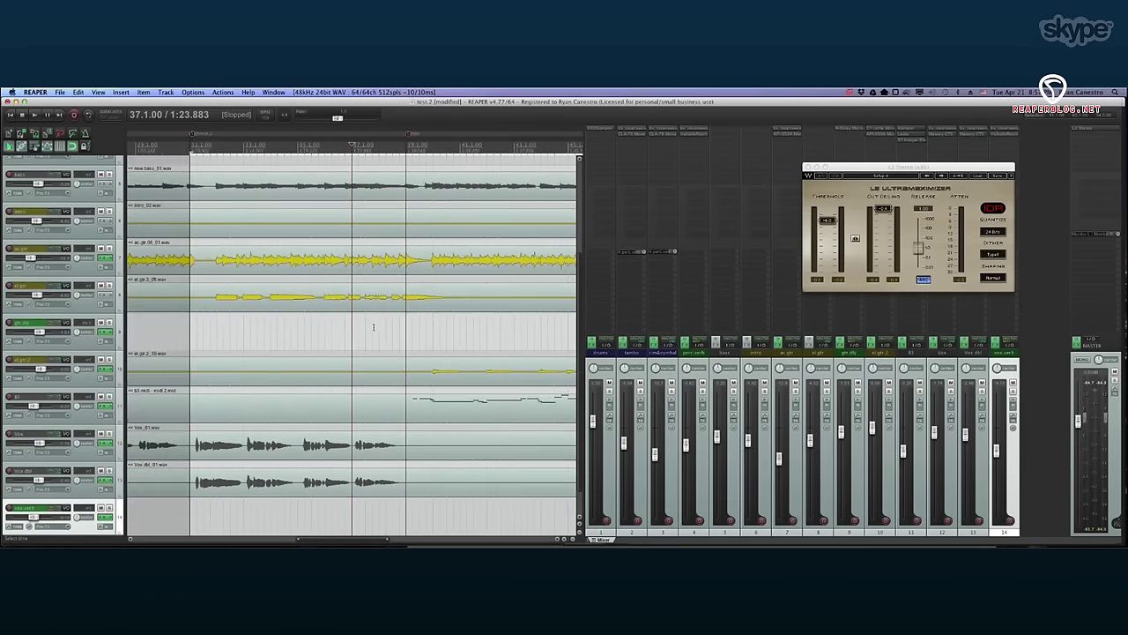
pyautogui.scroll(-3, 163, 341)
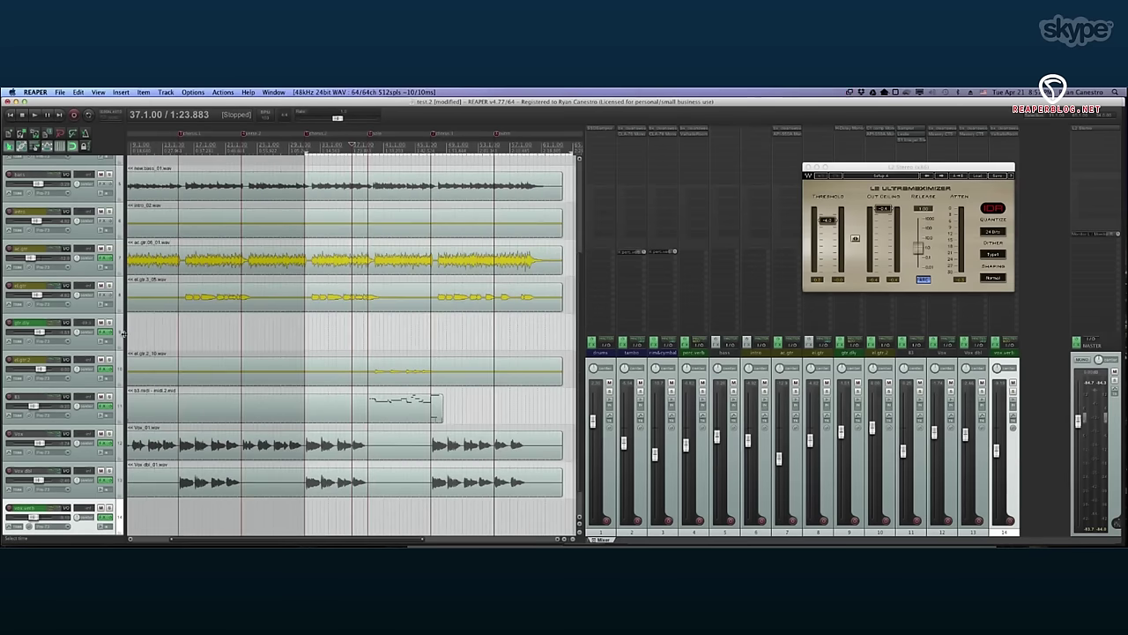
pyautogui.scroll(-2, 124, 337)
pyautogui.scroll(3, 124, 340)
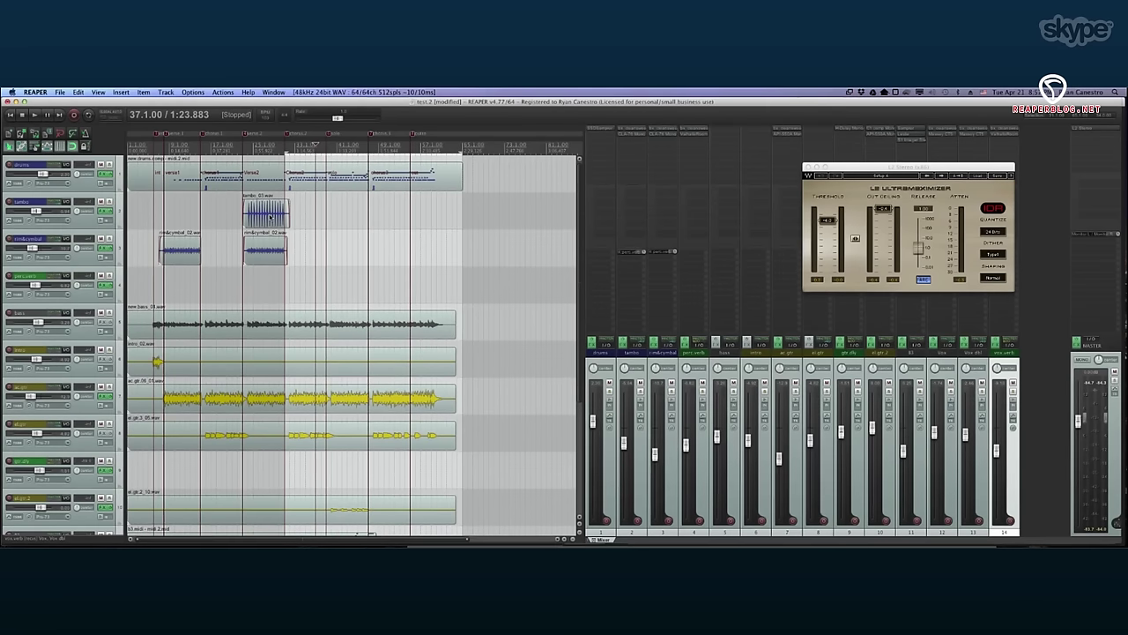
pyautogui.click(36, 92)
pyautogui.click(44, 117)
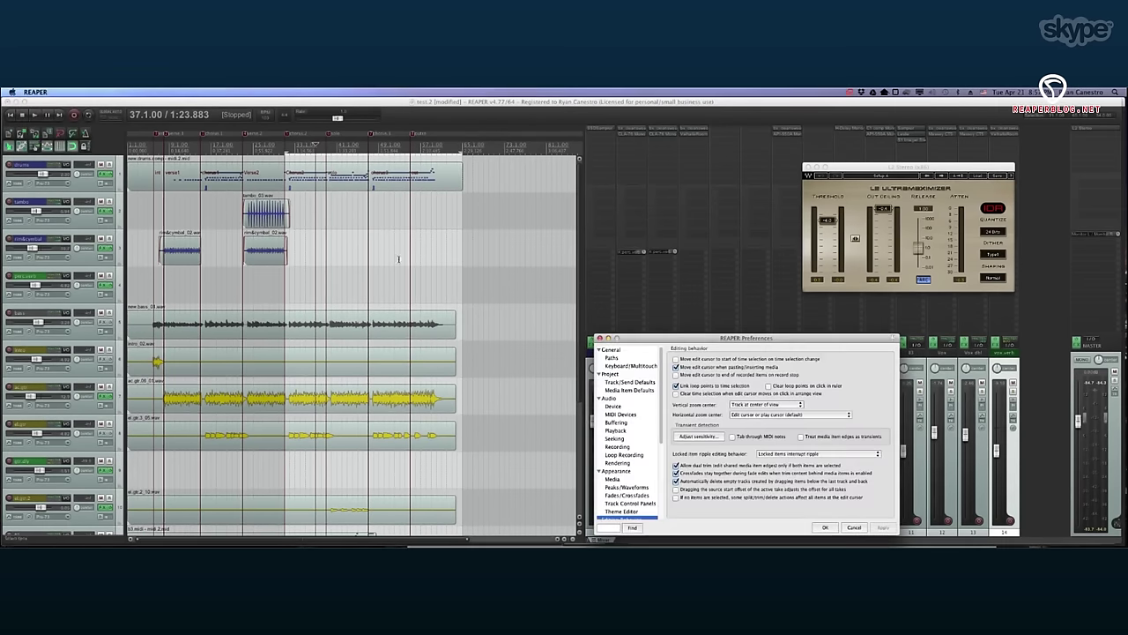
pyautogui.click(622, 480)
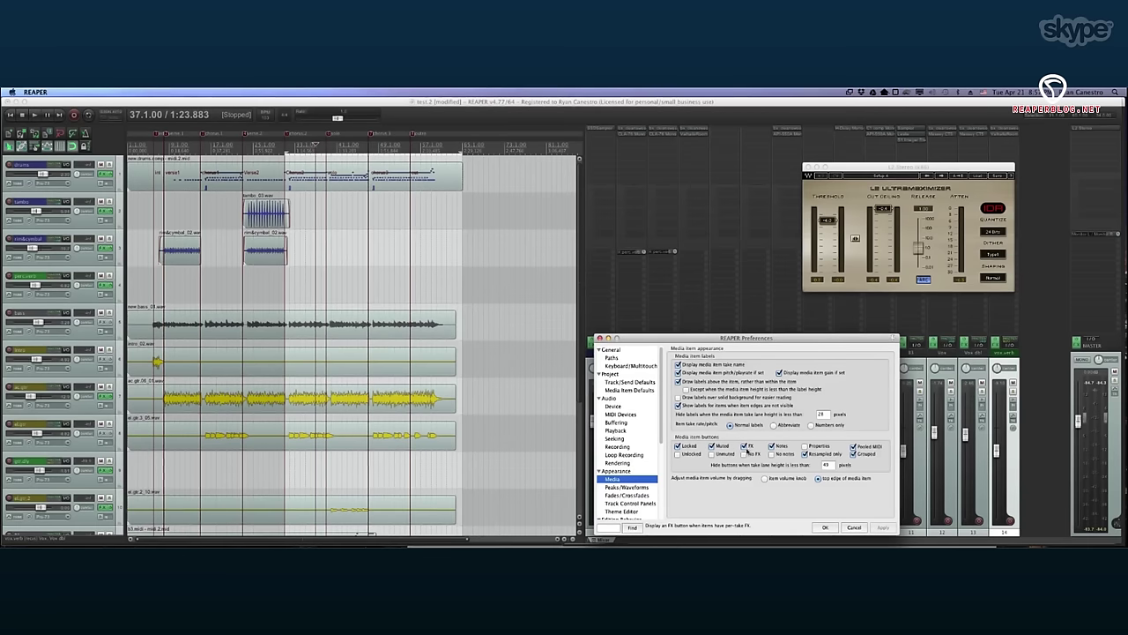
pyautogui.click(744, 454)
pyautogui.click(881, 528)
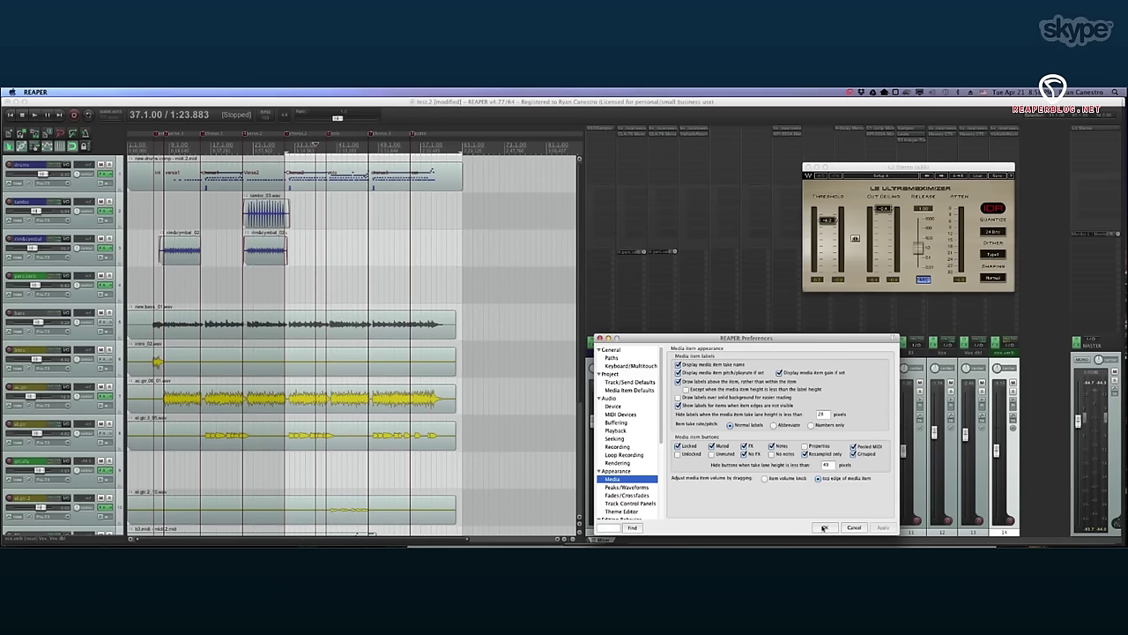
pyautogui.click(823, 528)
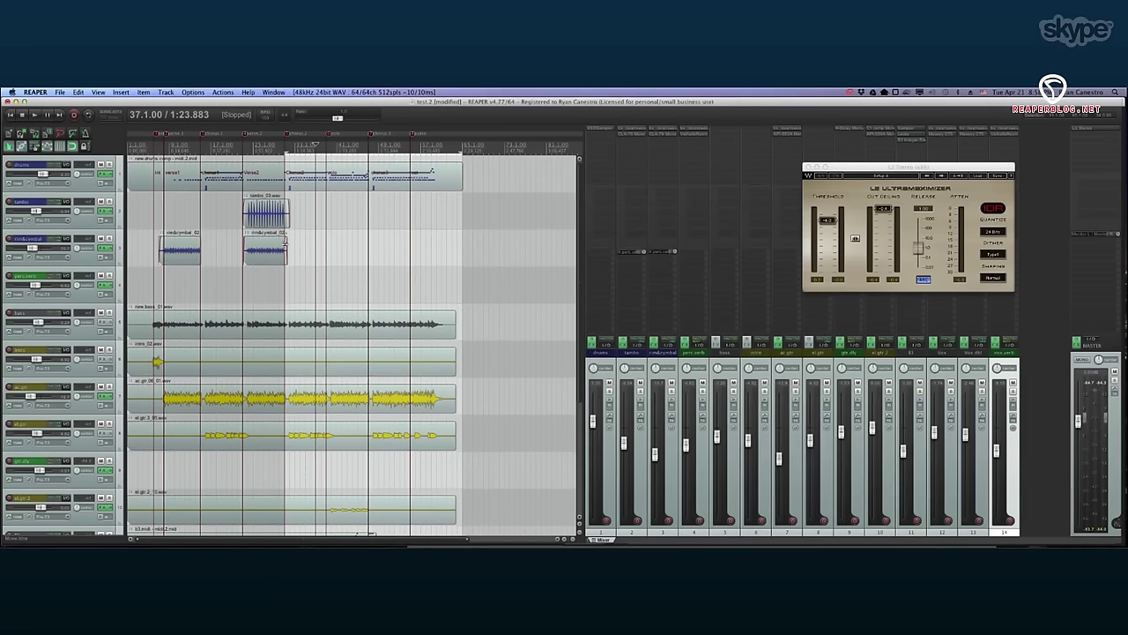
# Open the FX chain of the tambo_03.wav item, add the SoundToys LittlePrimalTap plug-in, and reposition the chain window.
pyautogui.click(247, 196)
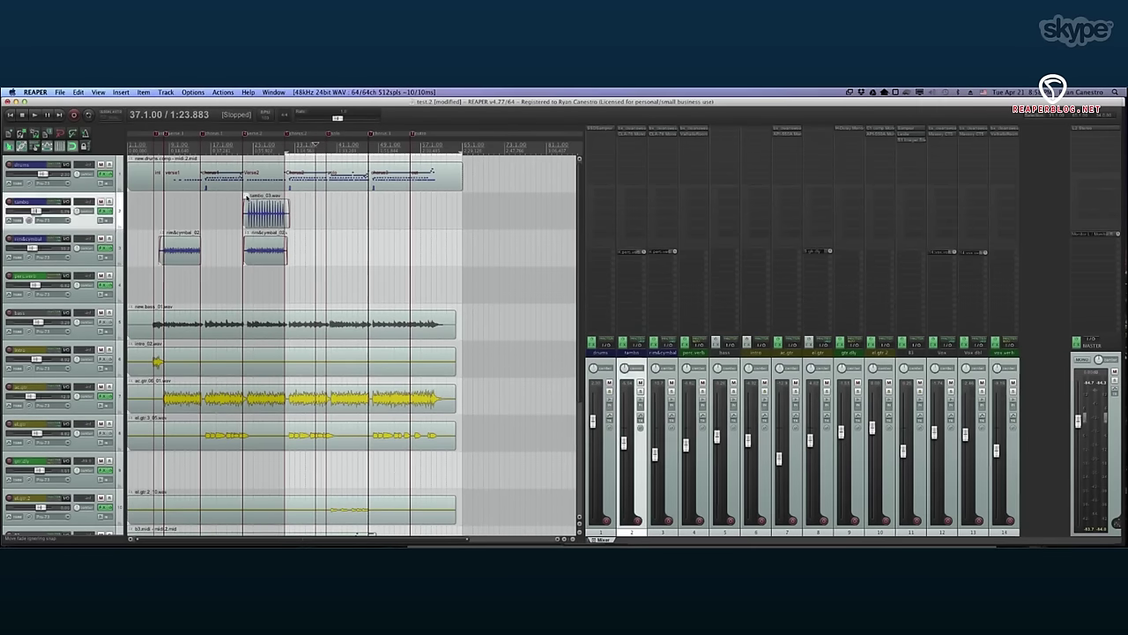
pyautogui.hotkey('shift', 'e')
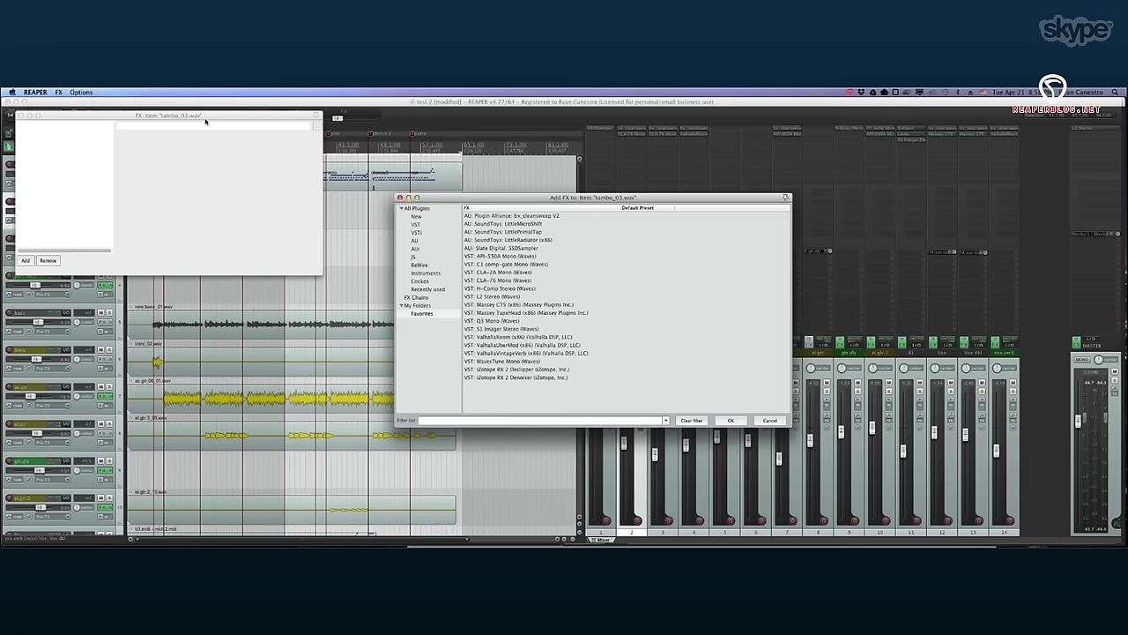
pyautogui.moveTo(201, 116); pyautogui.dragTo(849, 147)
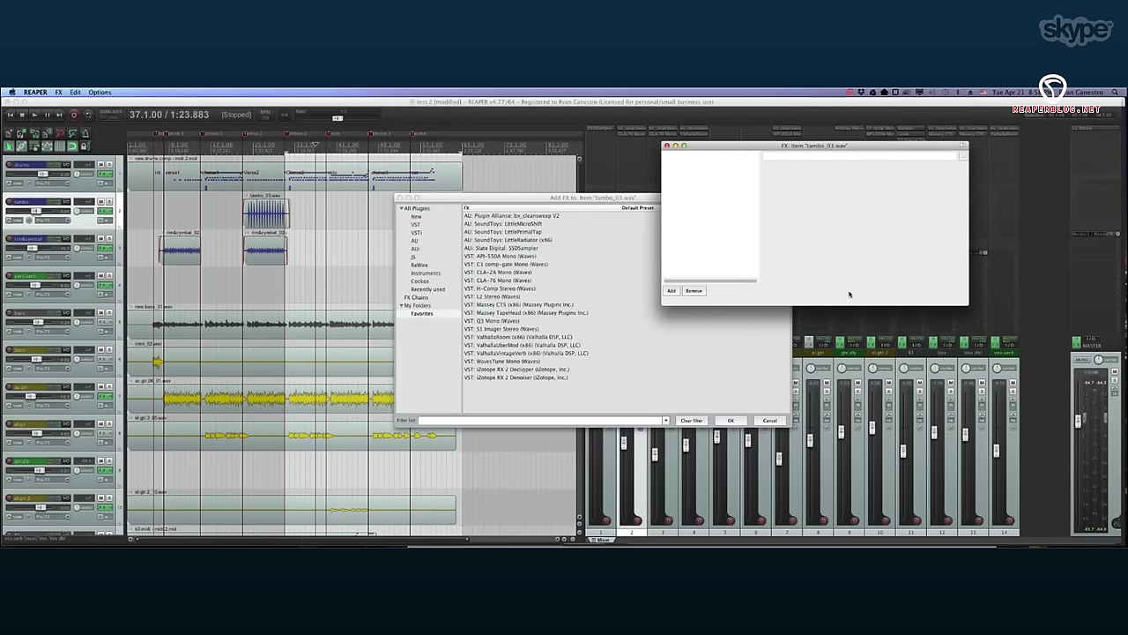
pyautogui.click(529, 232)
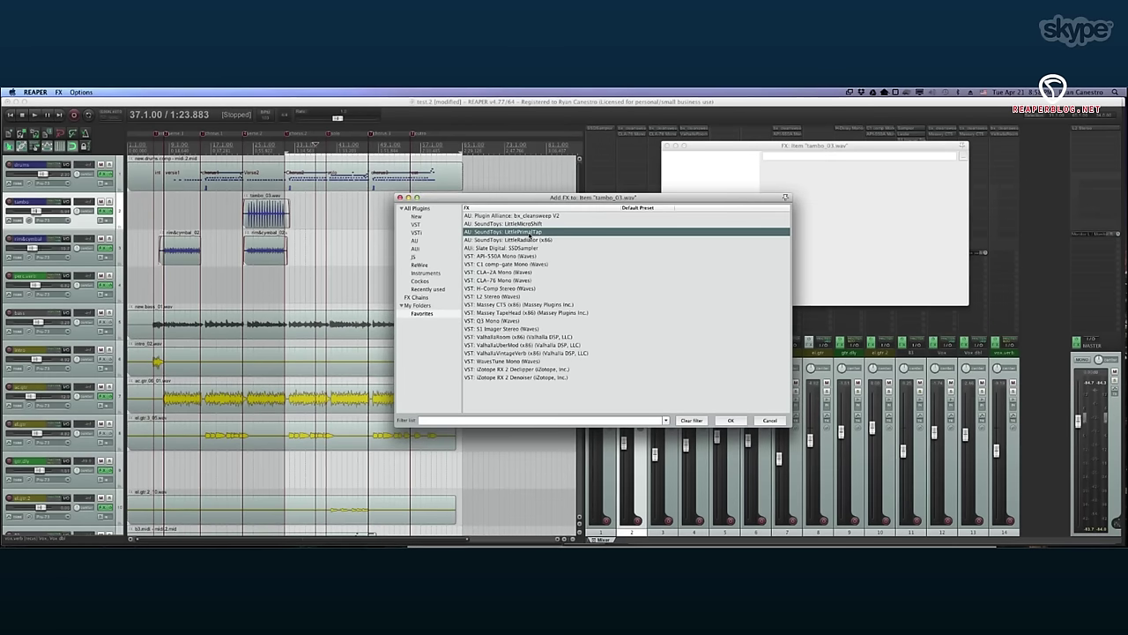
pyautogui.doubleClick(520, 233)
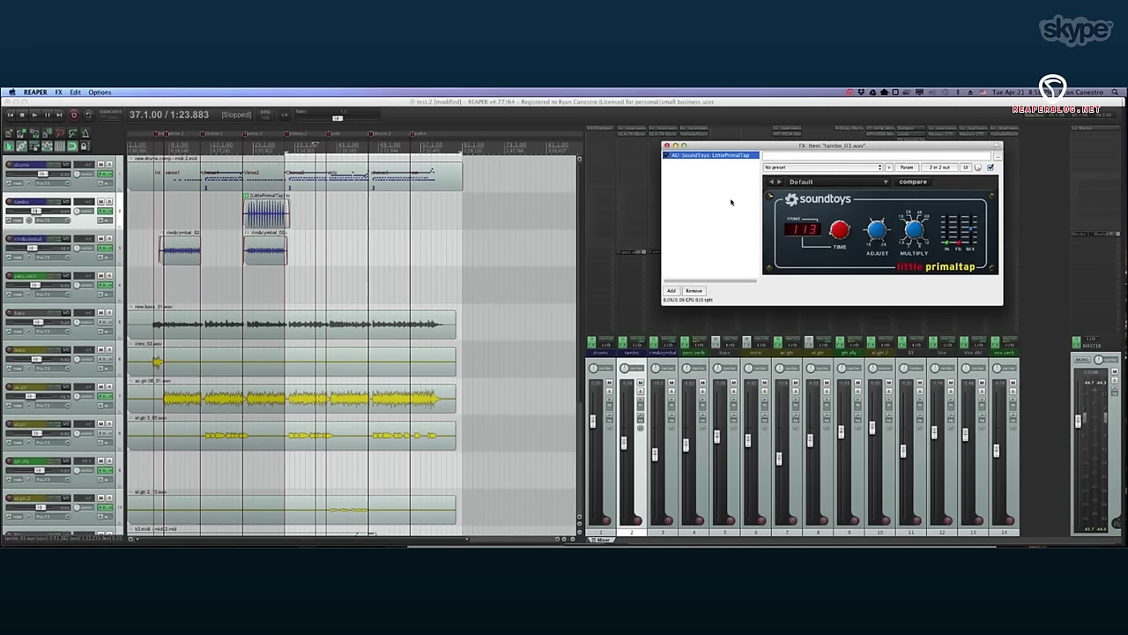
pyautogui.moveTo(788, 148); pyautogui.dragTo(595, 189)
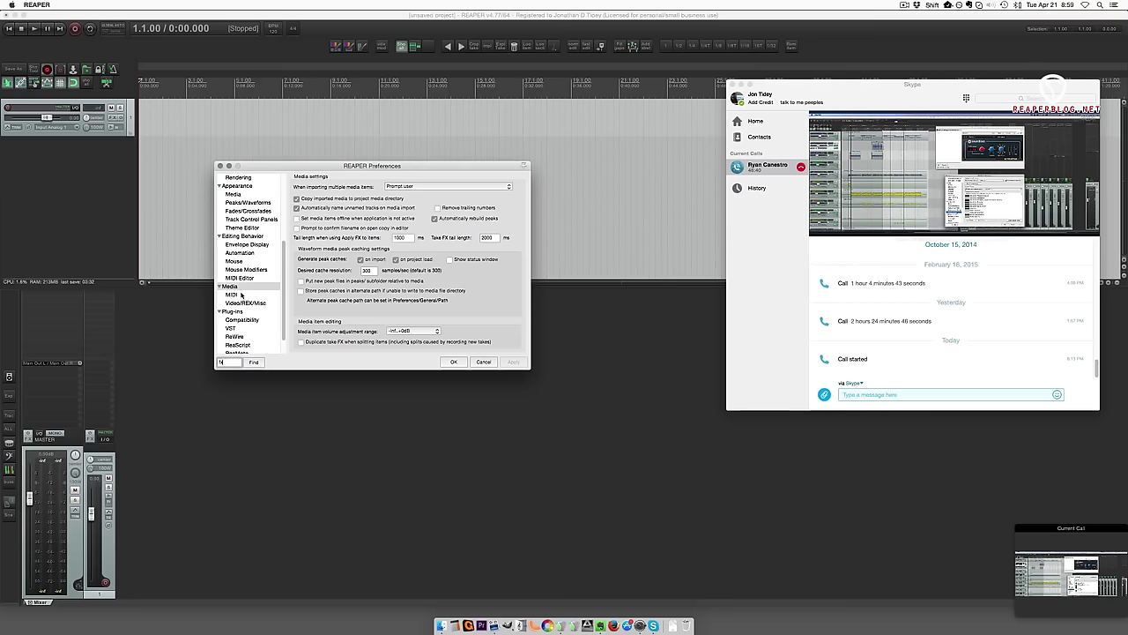
# Examine the Apply FX and take FX tail lengths in the local REAPER's Media preferences.
pyautogui.click(234, 287)
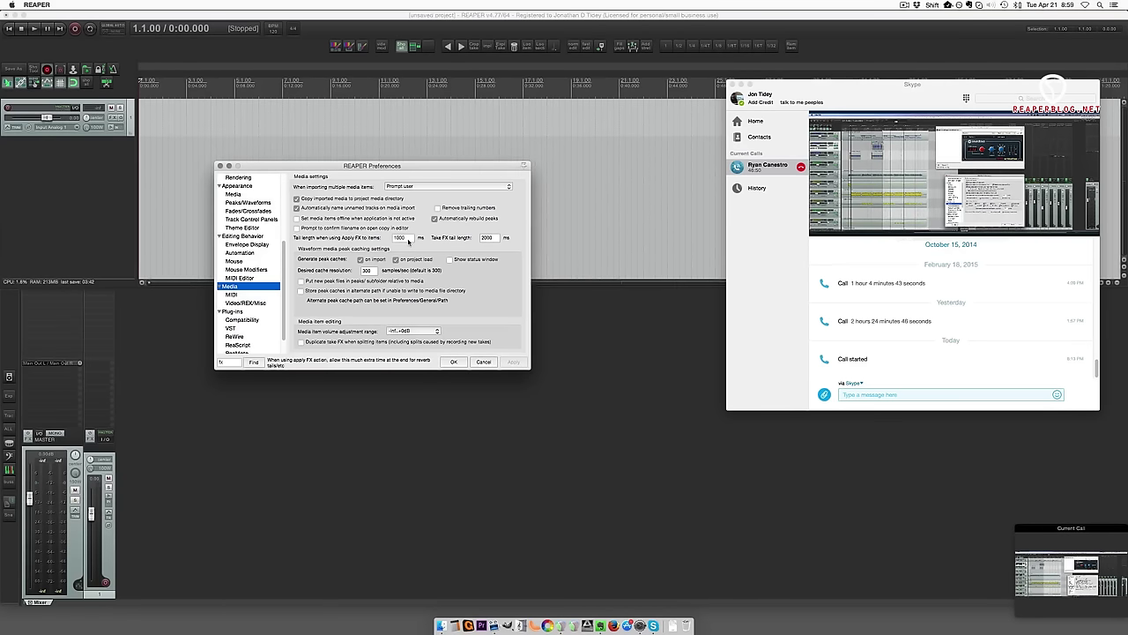
pyautogui.click(403, 238)
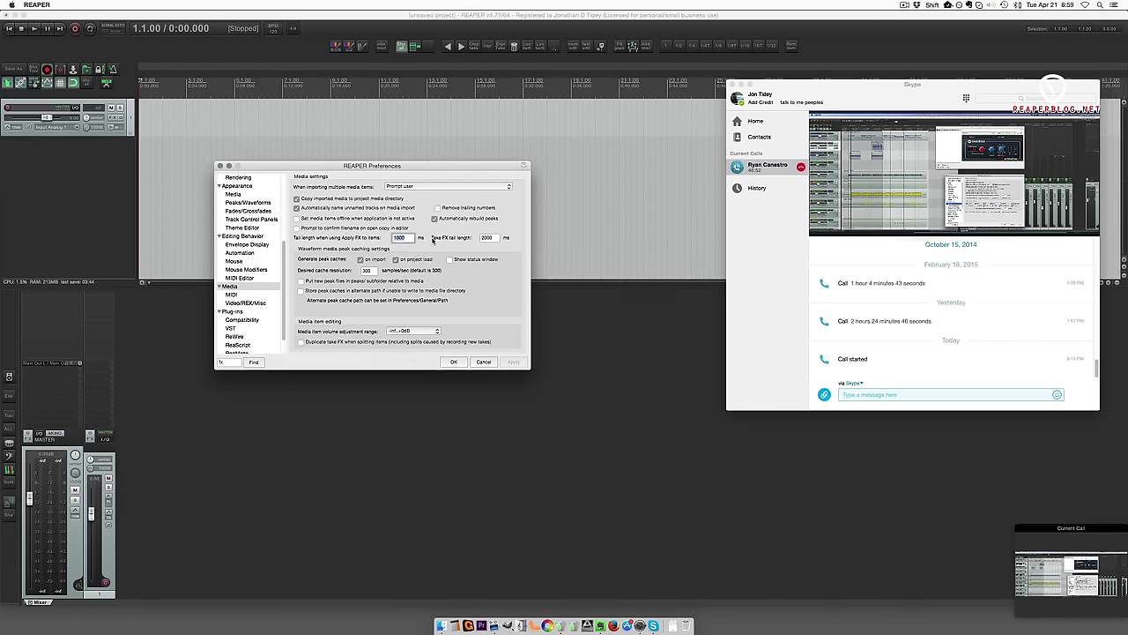
pyautogui.click(490, 239)
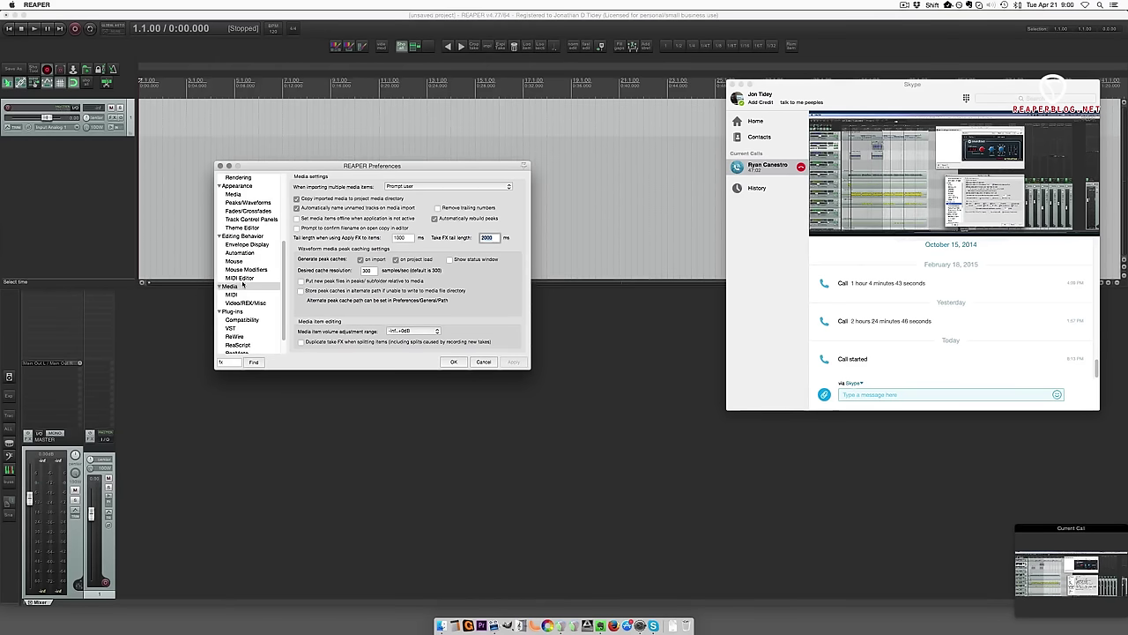
# Switch back to the shared REAPER screen in Skype, view its Media preferences, and close Preferences without changes.
pyautogui.click(1038, 347)
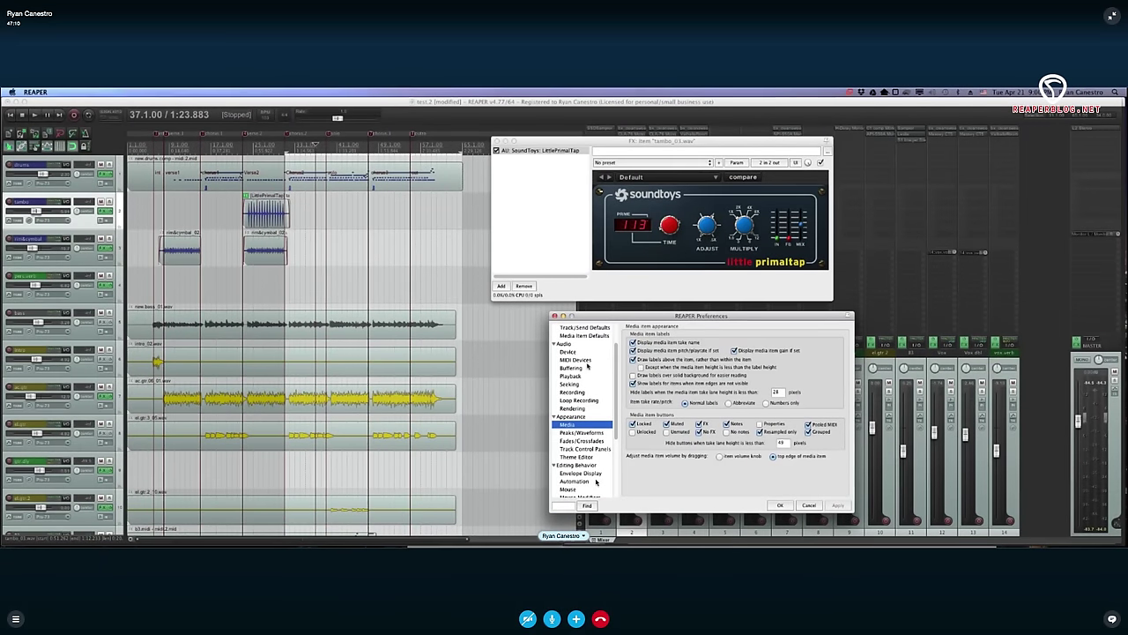
pyautogui.scroll(-4, 584, 379)
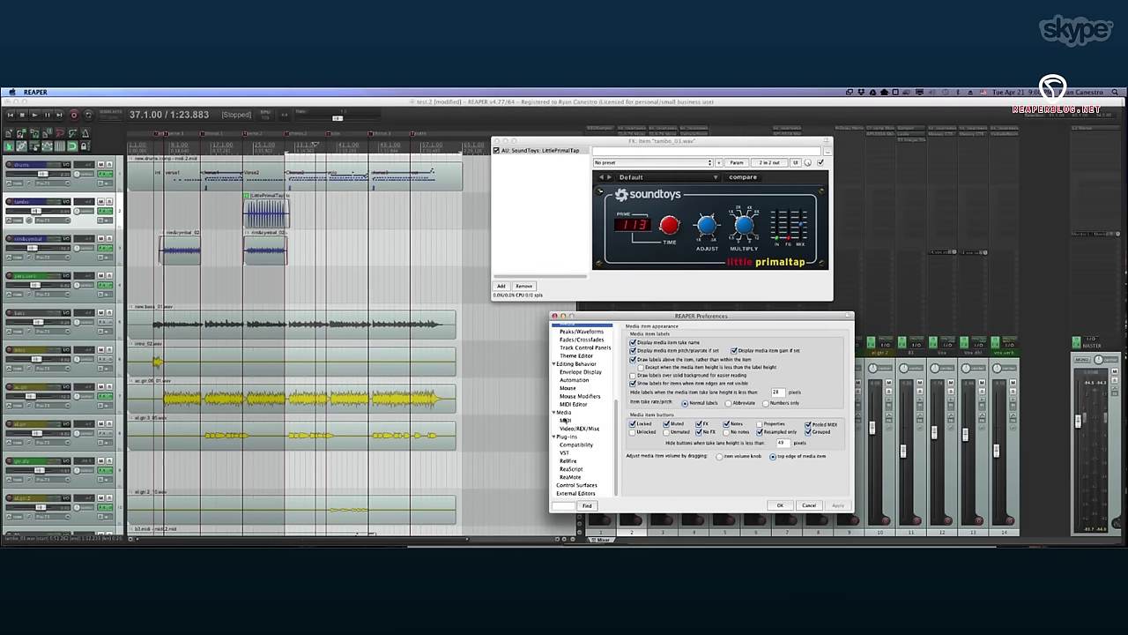
pyautogui.click(565, 413)
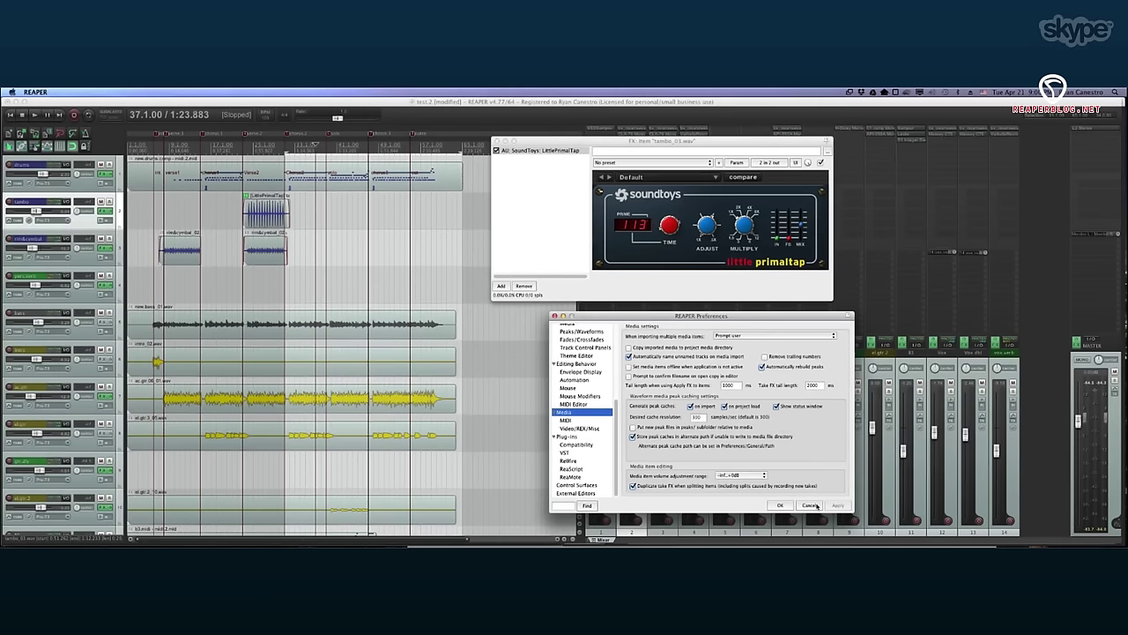
pyautogui.click(816, 506)
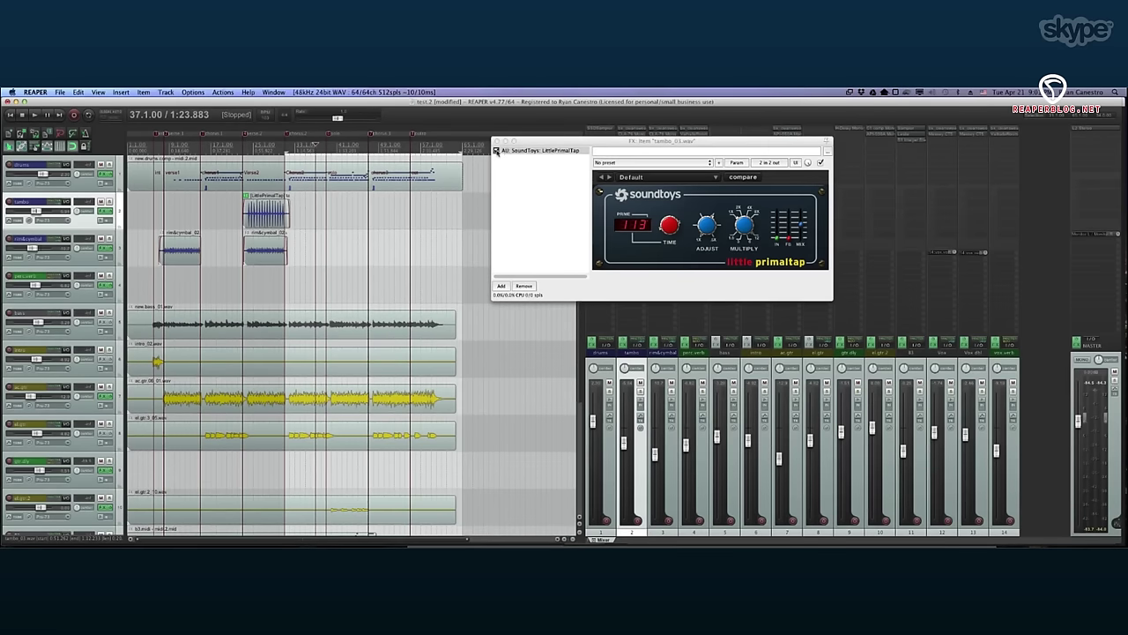
# Bypass LittlePrimalTap on the tambo item, remove it from the item's FX chain, and close the chain window.
pyautogui.click(497, 152)
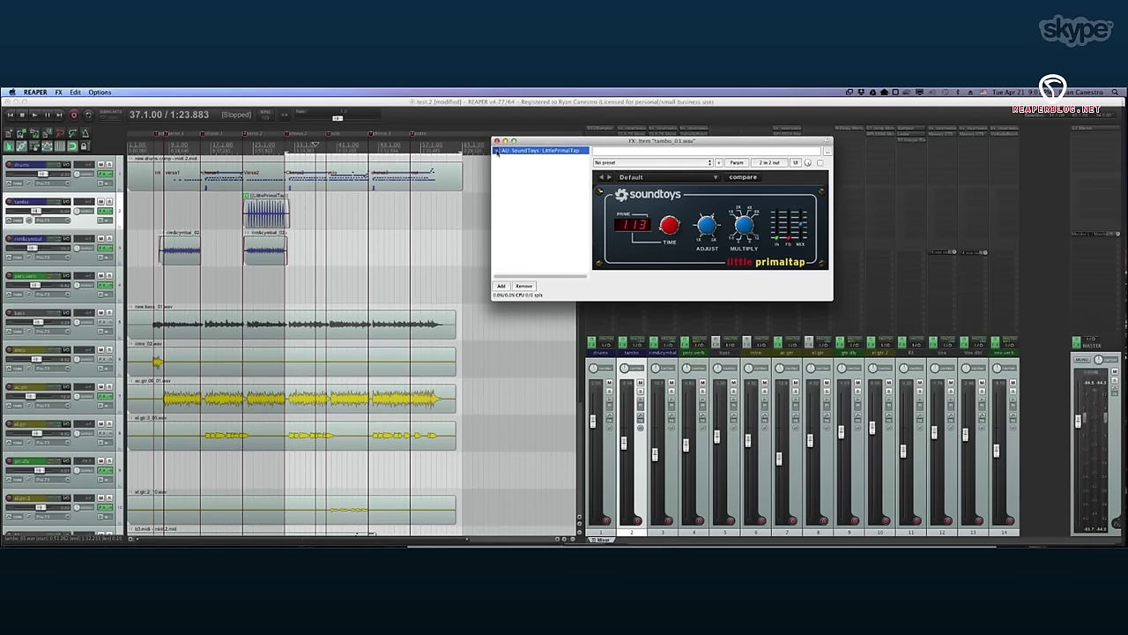
pyautogui.click(524, 286)
pyautogui.click(497, 141)
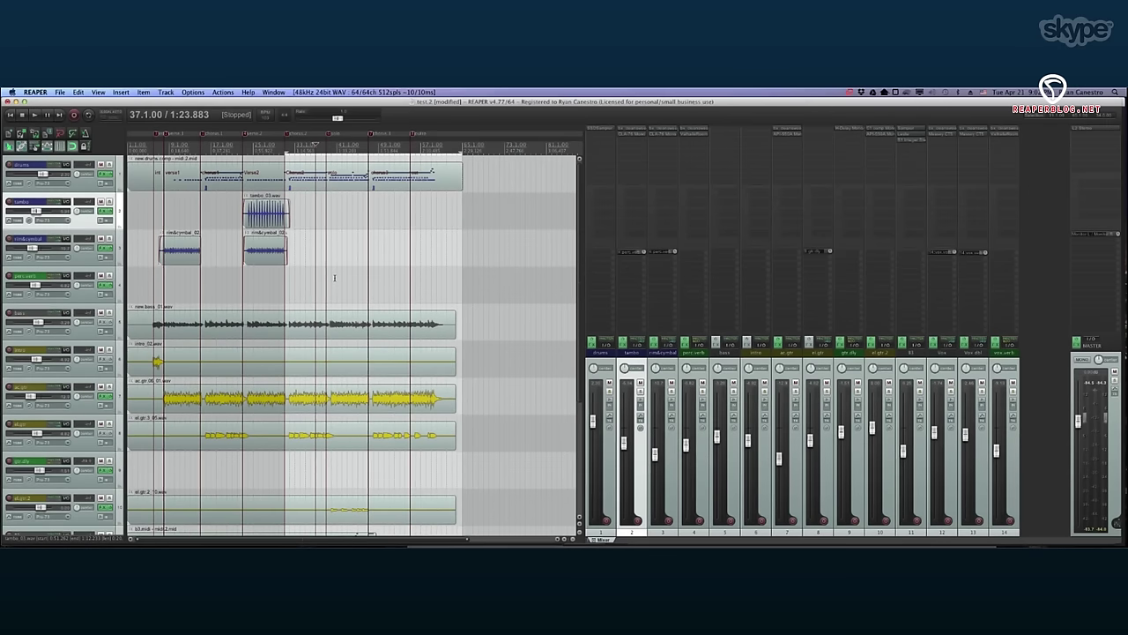
# Switch away from the full-screen Skype call and bring the shared REAPER screen back to full screen.
pyautogui.press('super+Tab')
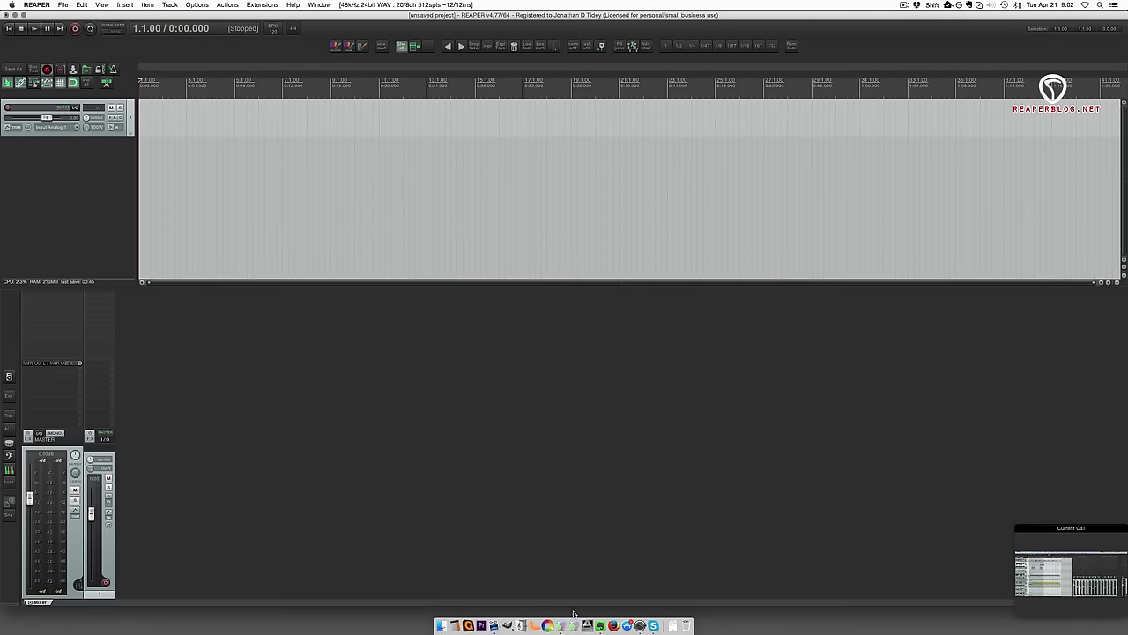
pyautogui.click(1087, 581)
pyautogui.doubleClick(938, 176)
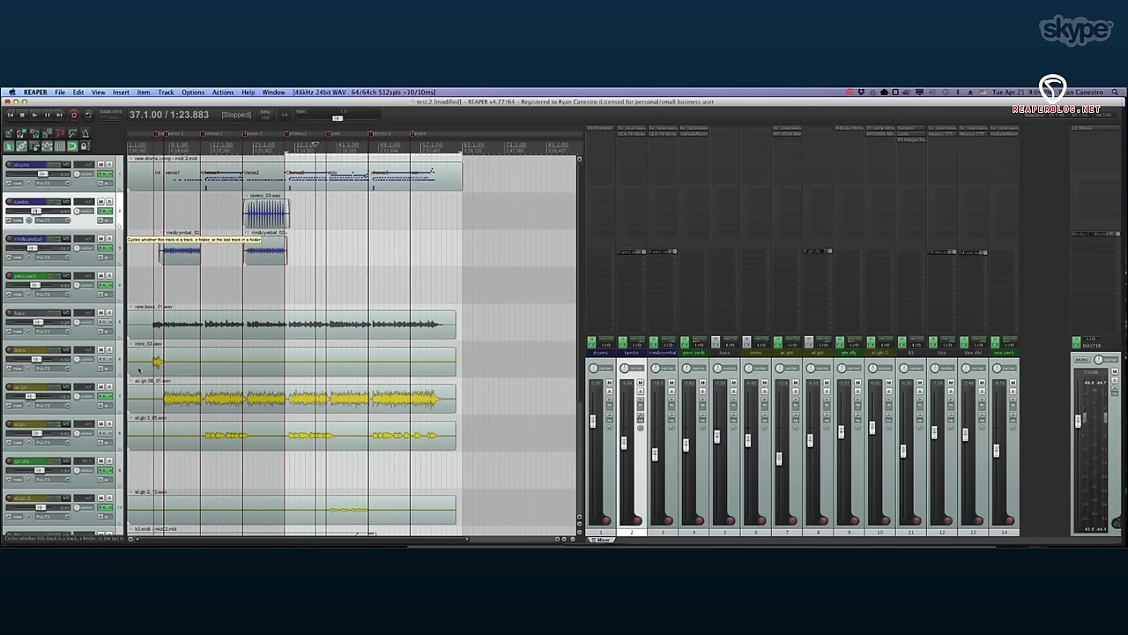
# Enlarge the tambo track's height, open its envelopes window, and move that window clear of the tambo item.
pyautogui.press('`')
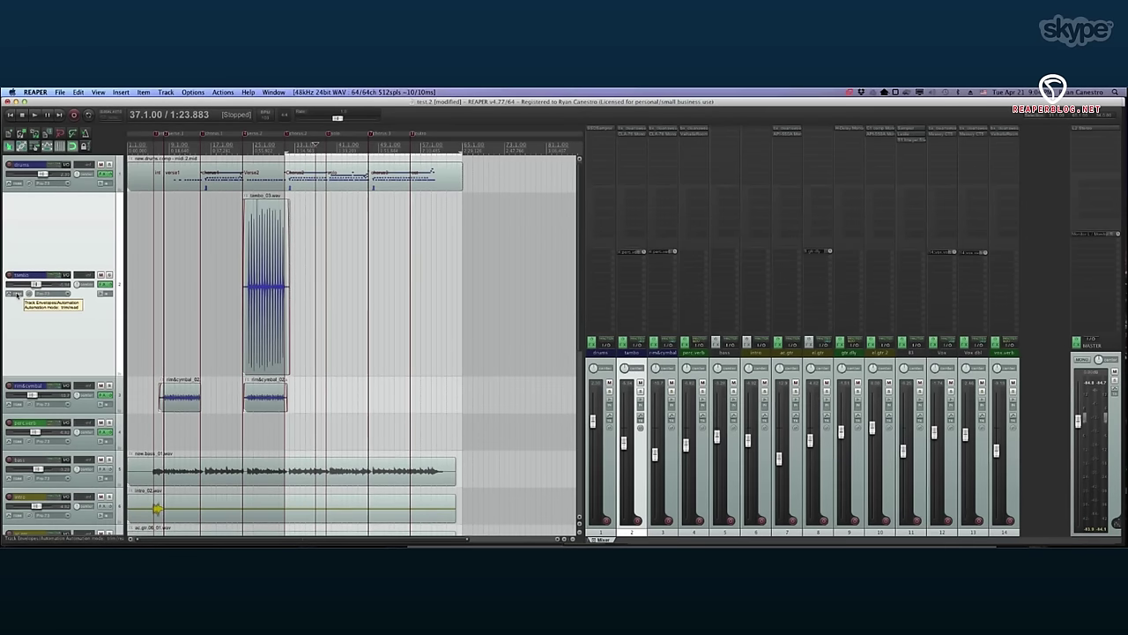
pyautogui.click(16, 295)
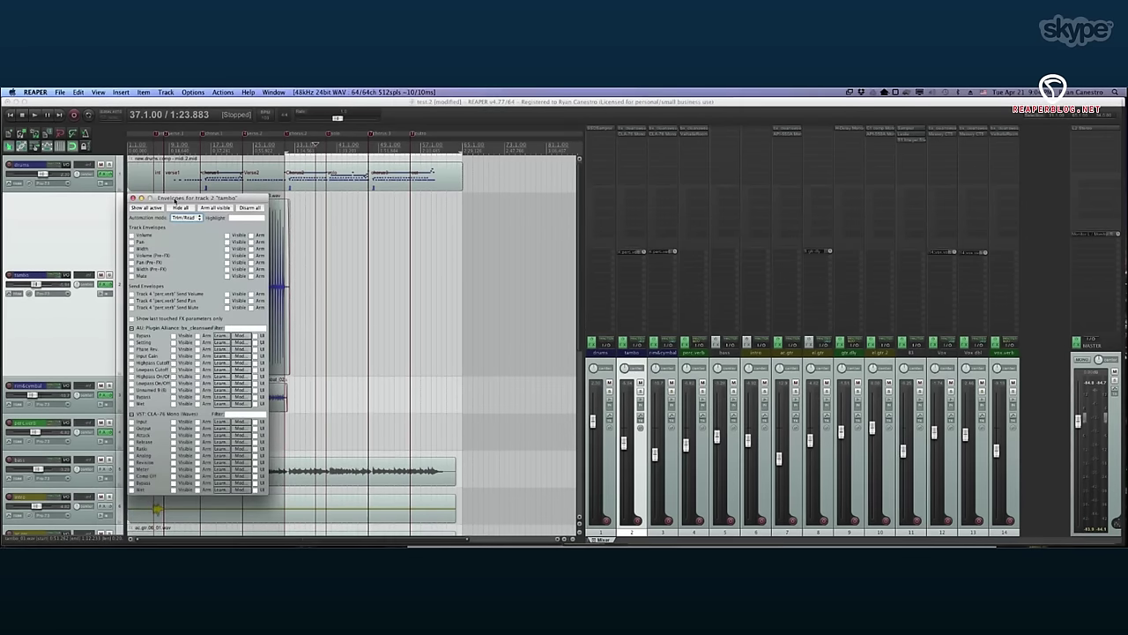
pyautogui.moveTo(175, 199); pyautogui.dragTo(408, 188)
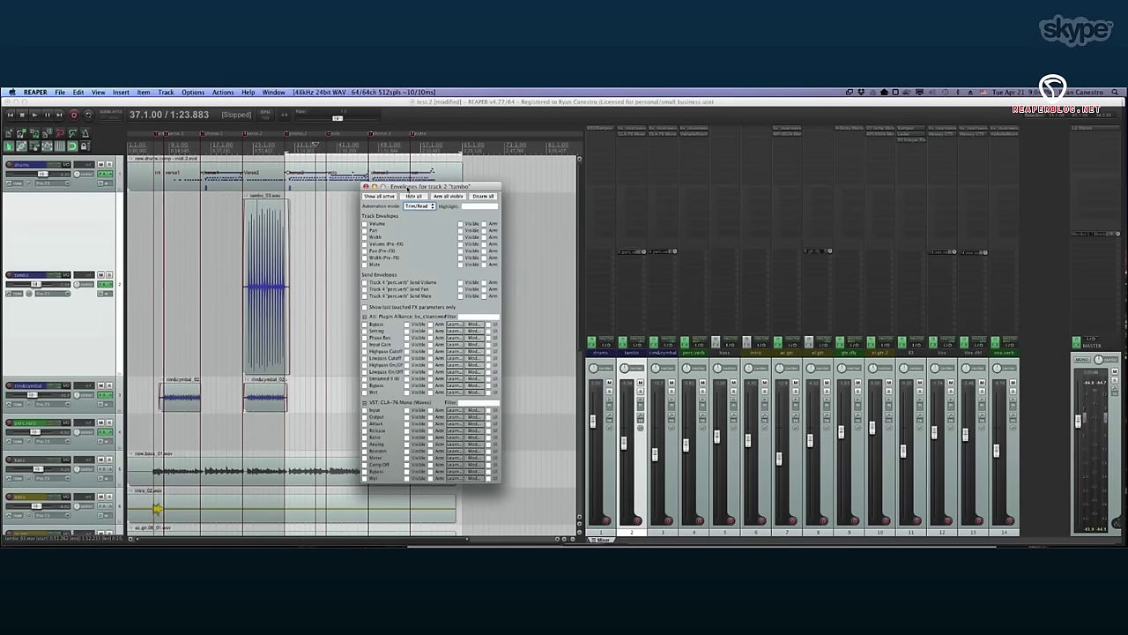
# Enable the tambo track's Volume envelope, move the envelopes window aside, and set the envelope level to about -4.79 dB.
pyautogui.click(366, 225)
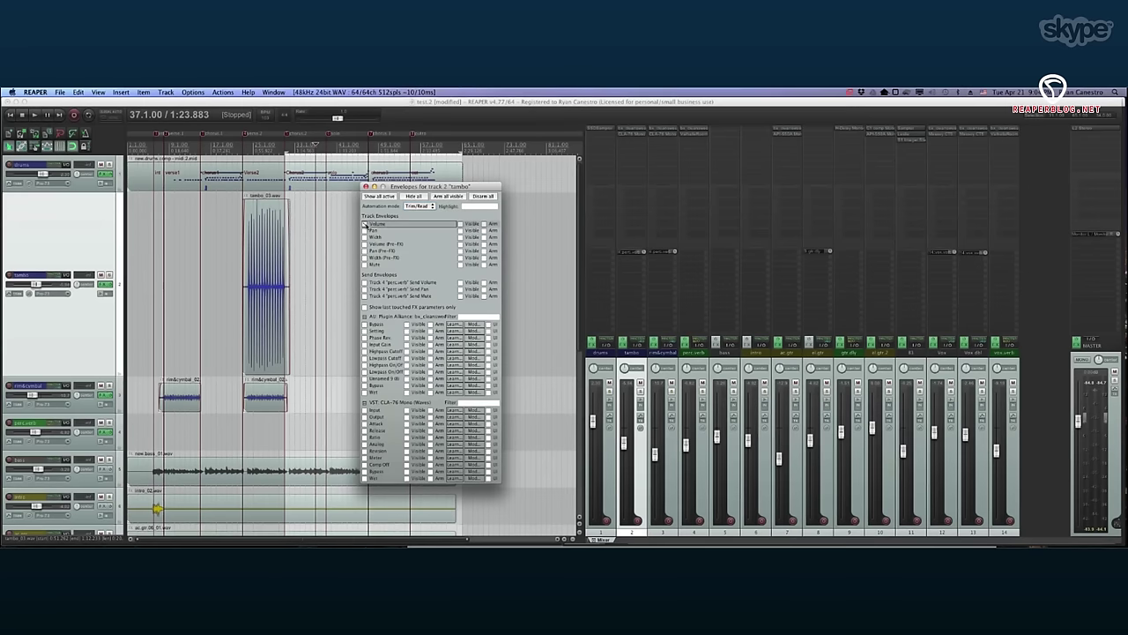
pyautogui.click(365, 224)
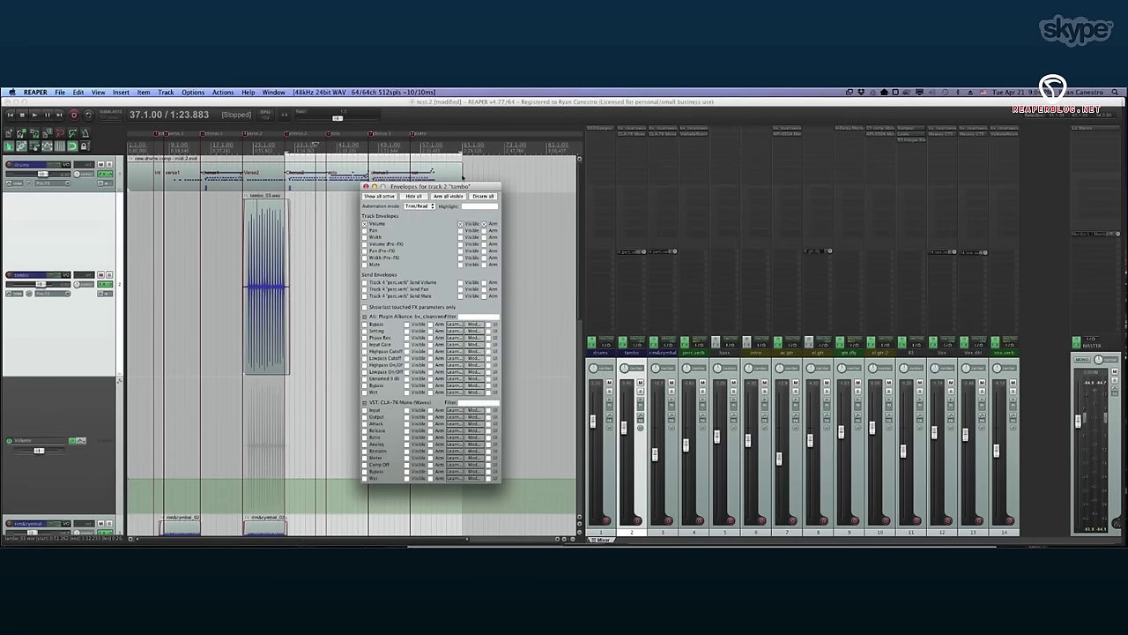
pyautogui.moveTo(423, 186); pyautogui.dragTo(629, 160)
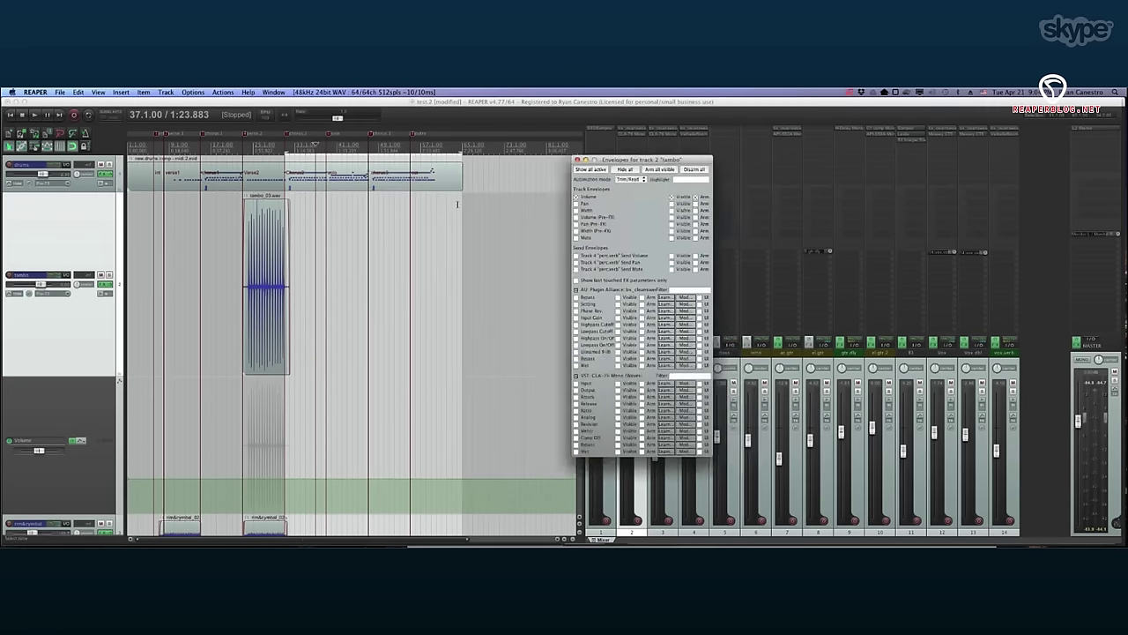
pyautogui.scroll(5, 457, 204)
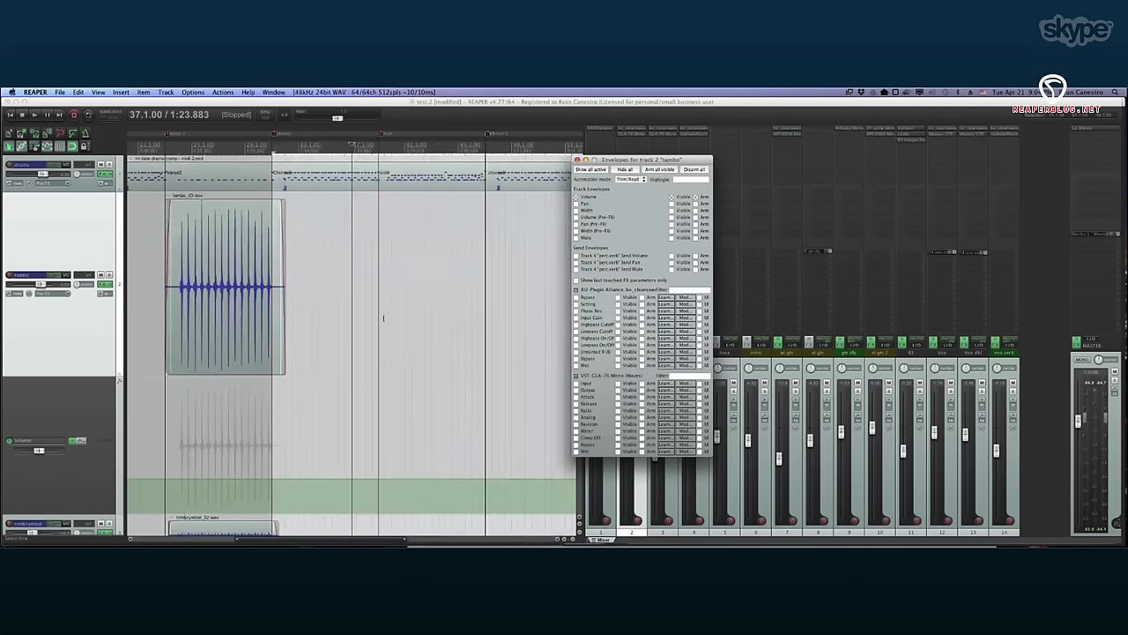
pyautogui.click(189, 472)
pyautogui.moveTo(189, 472); pyautogui.dragTo(189, 473)
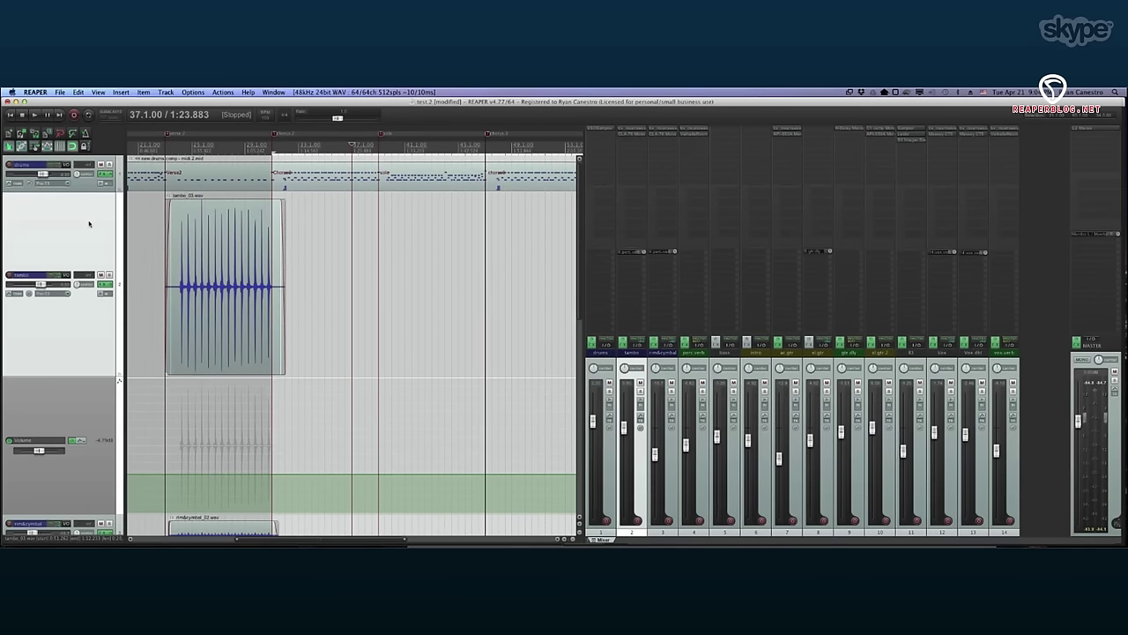
# Show the tambo track's Pan envelope in its own lane and view it beneath the Volume envelope.
pyautogui.press('v')
pyautogui.press('v')
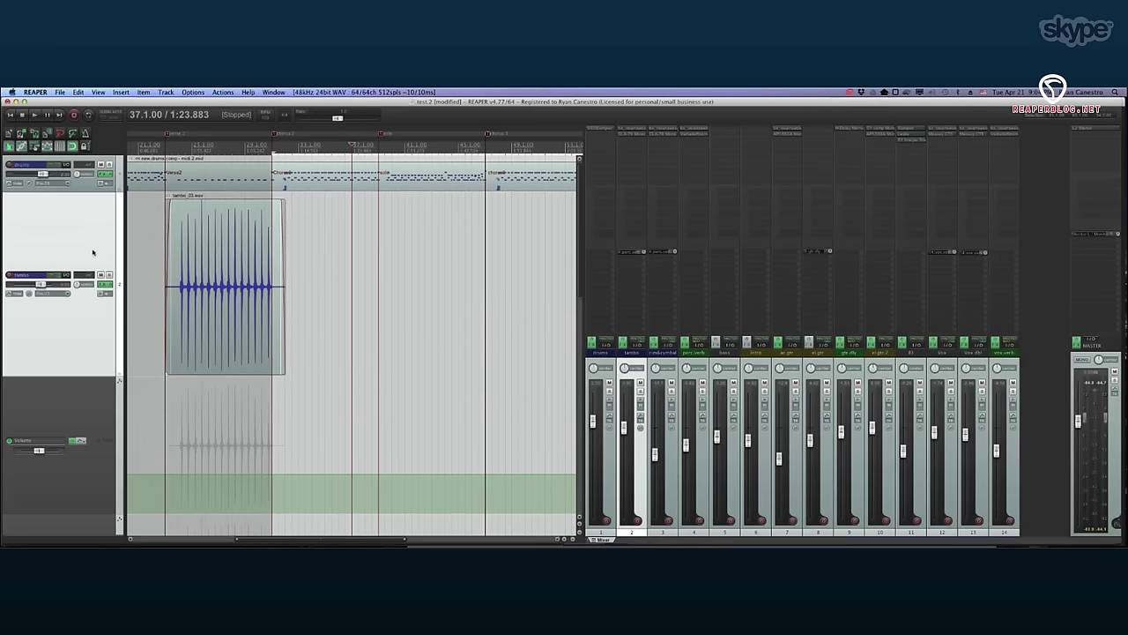
pyautogui.scroll(-5, 93, 253)
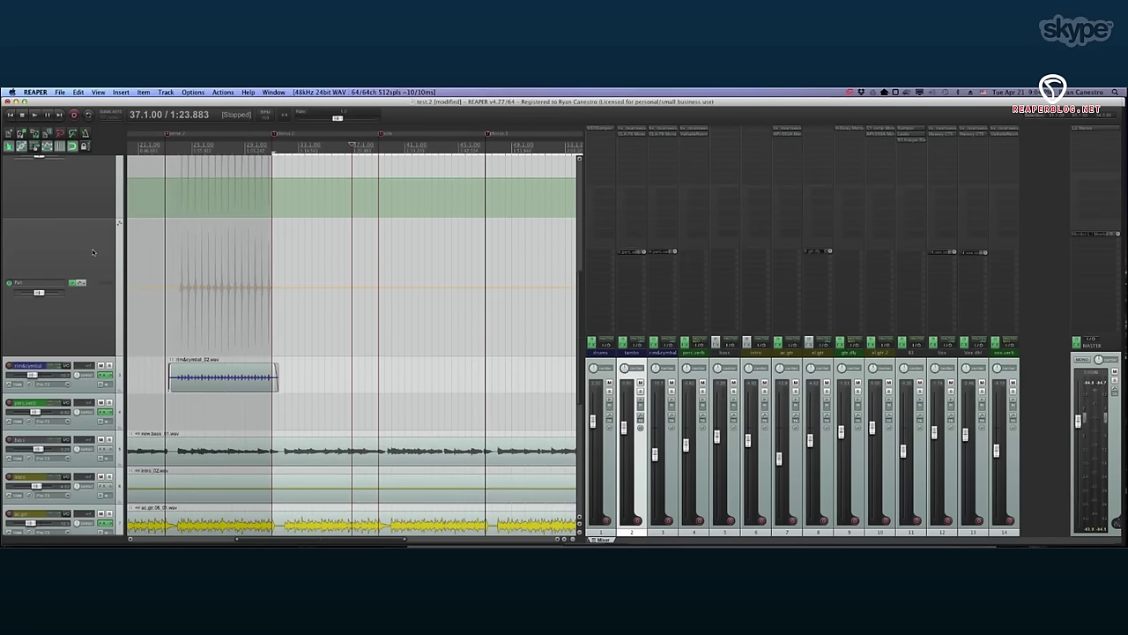
pyautogui.scroll(6, 93, 253)
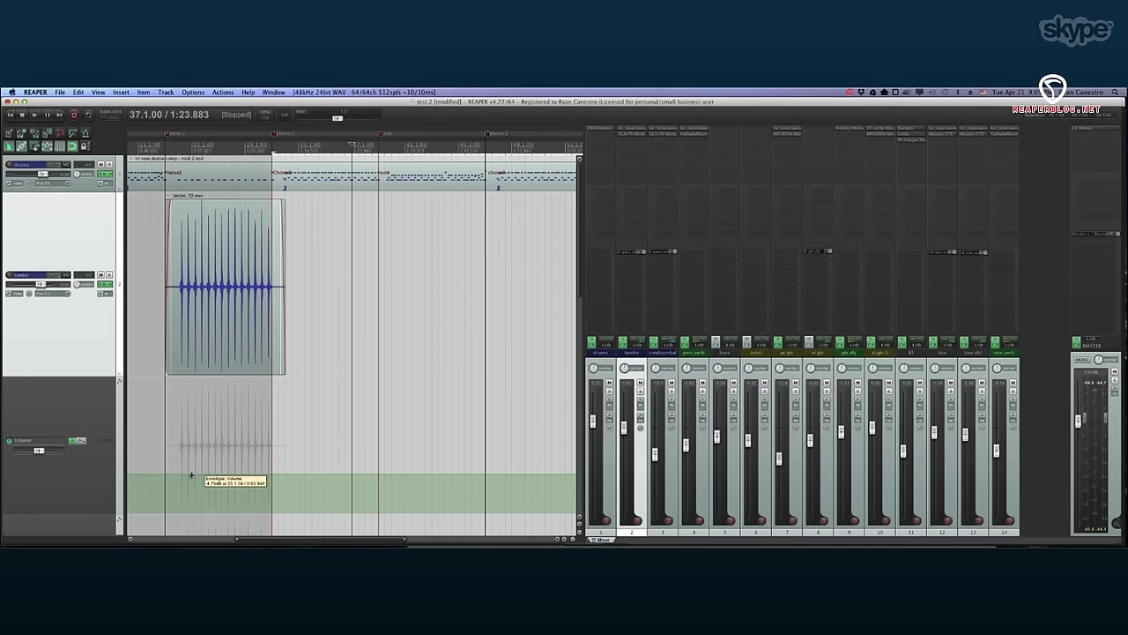
# Select the time from about bar 25 to bar 28 and raise the tambo Volume envelope segment within that selection.
pyautogui.scroll(3, 191, 475)
pyautogui.moveTo(269, 414); pyautogui.dragTo(379, 422)
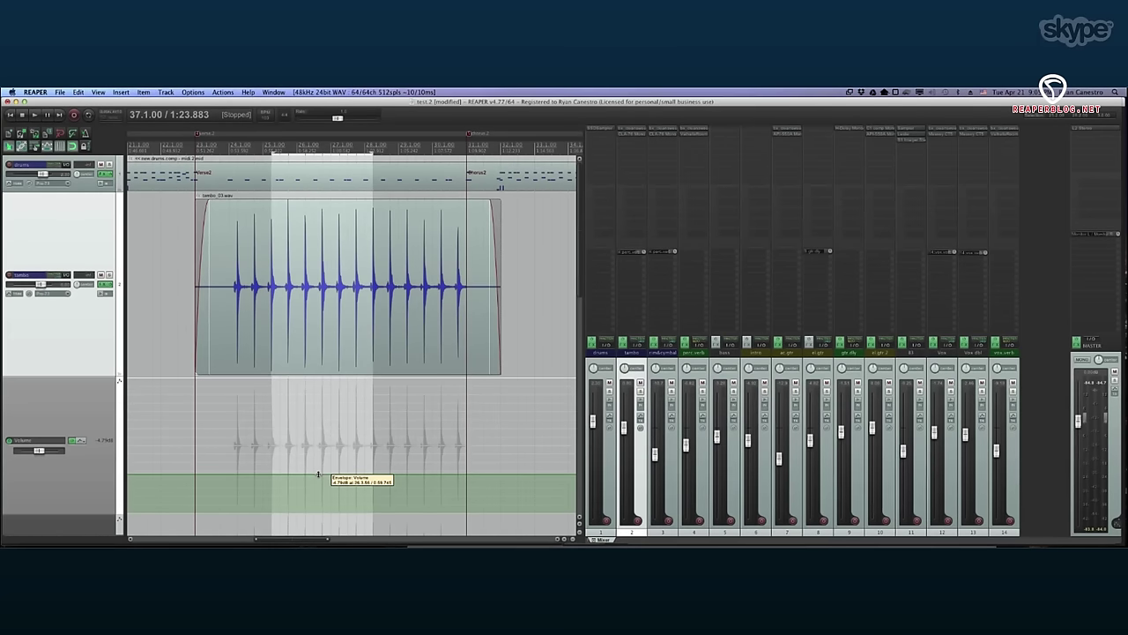
pyautogui.moveTo(39, 450); pyautogui.dragTo(33, 451)
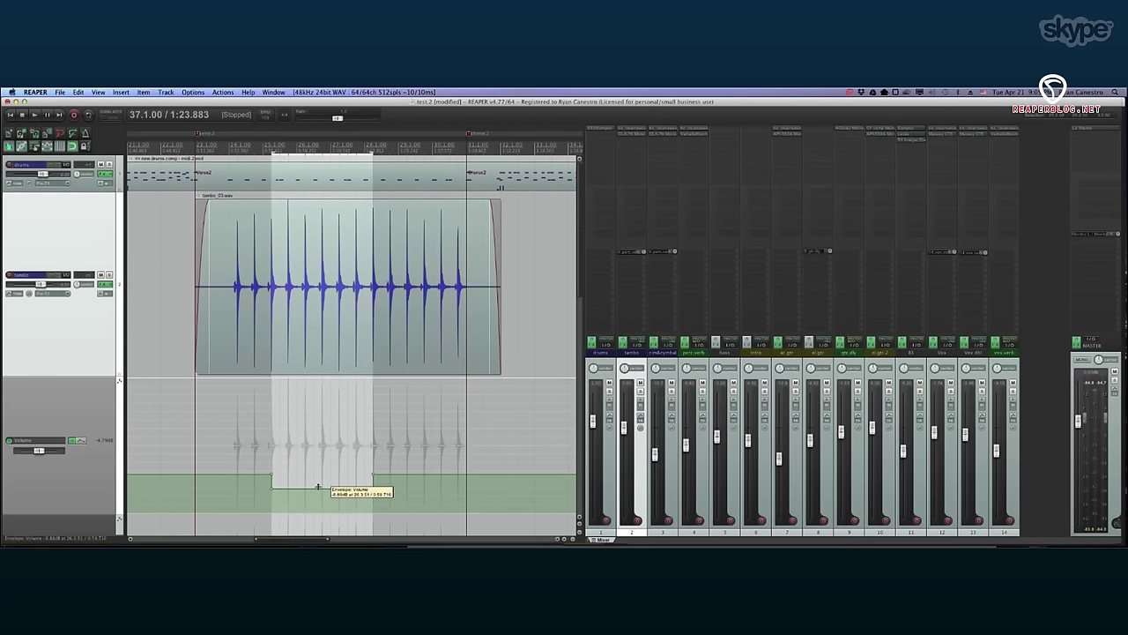
pyautogui.moveTo(317, 476)
pyautogui.mouseDown()
pyautogui.moveTo(319, 441)
pyautogui.moveTo(319, 487)
pyautogui.moveTo(323, 457)
pyautogui.mouseUp()
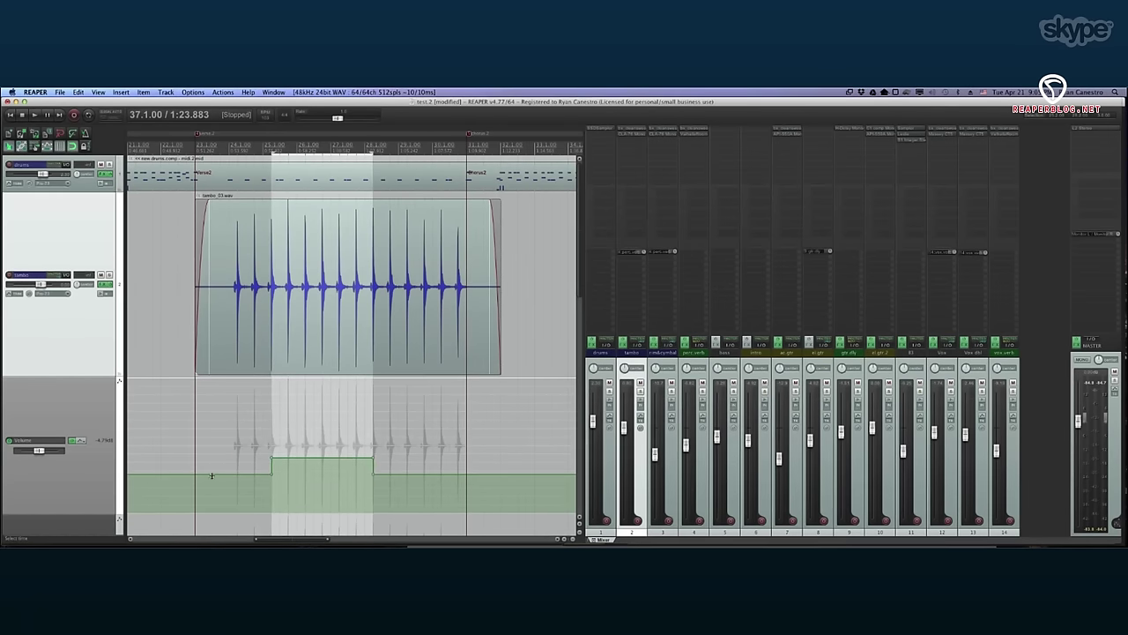
# Raise the tambo Volume envelope over a short time selection around bar 24 and lower it over another around bar 29.
pyautogui.click(236, 467)
pyautogui.moveTo(230, 467); pyautogui.dragTo(263, 464)
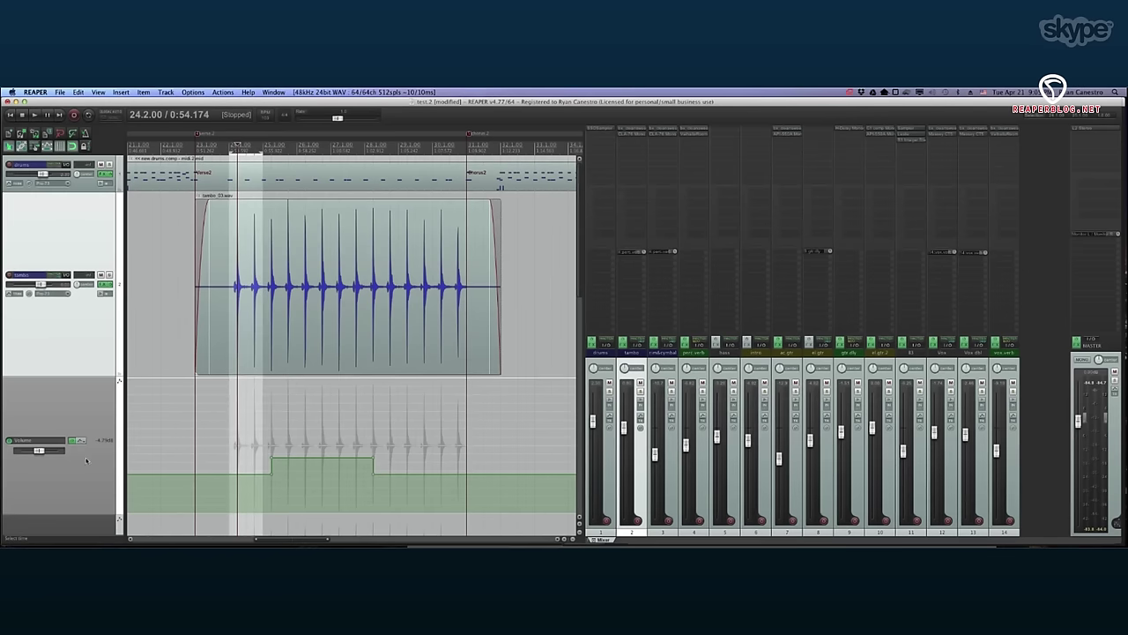
pyautogui.moveTo(40, 450); pyautogui.dragTo(38, 450)
pyautogui.moveTo(245, 481); pyautogui.dragTo(245, 455)
pyautogui.moveTo(390, 449)
pyautogui.mouseDown()
pyautogui.moveTo(421, 455)
pyautogui.moveTo(405, 461)
pyautogui.moveTo(407, 443)
pyautogui.moveTo(407, 470)
pyautogui.mouseUp()
pyautogui.moveTo(41, 450); pyautogui.dragTo(37, 452)
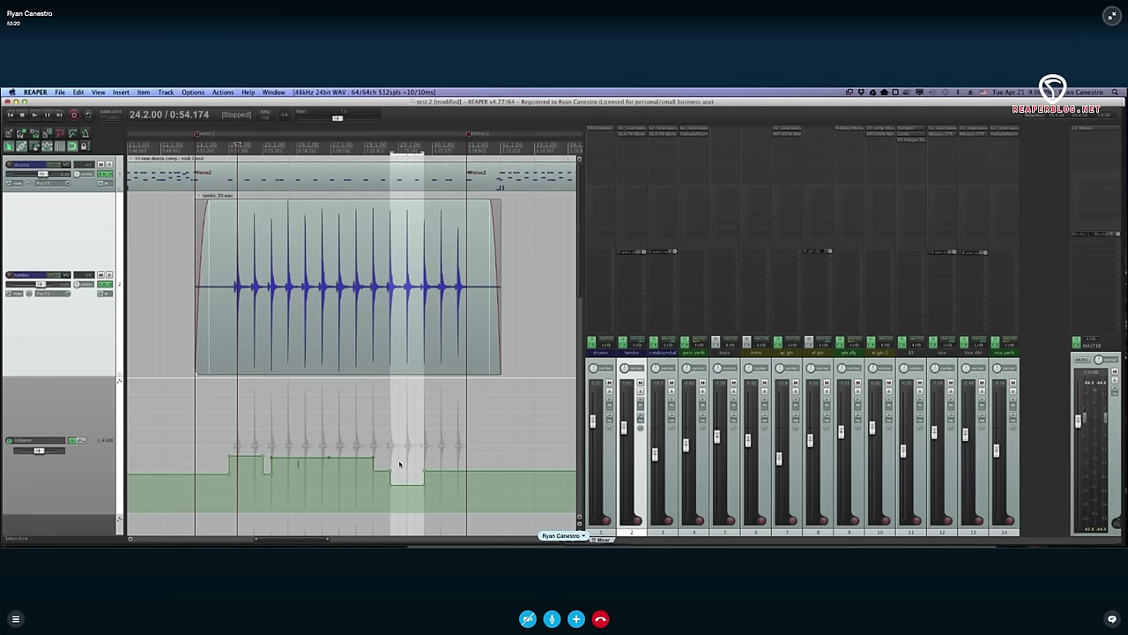
# Switch to the local REAPER project and add a lowered point near bar 5 on track 1's Volume envelope.
pyautogui.press('super+Tab')
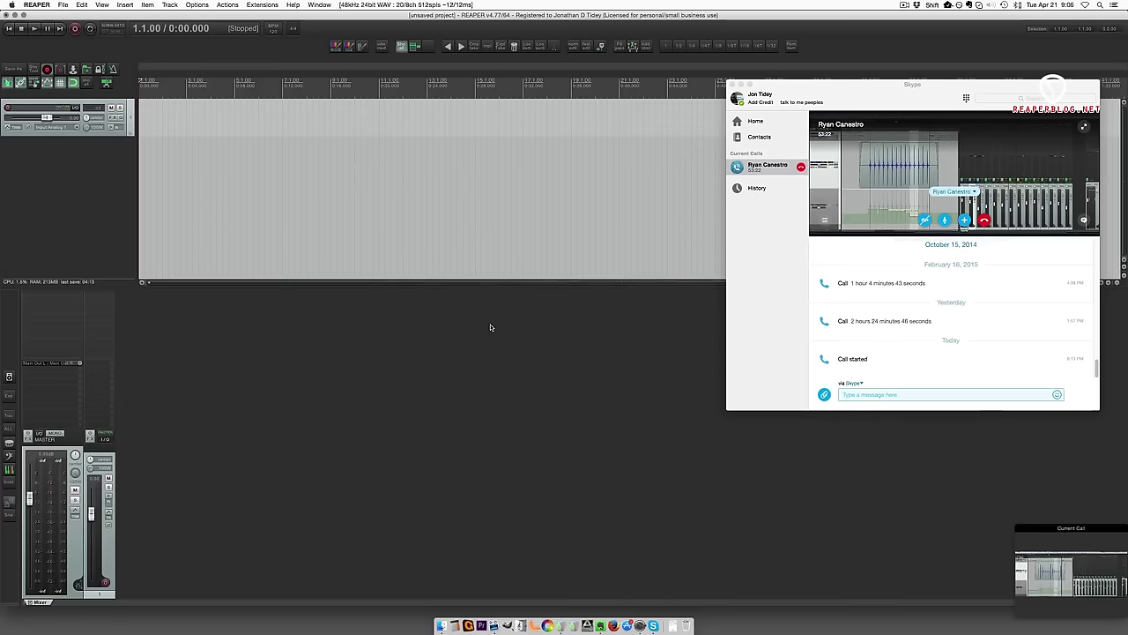
pyautogui.click(529, 405)
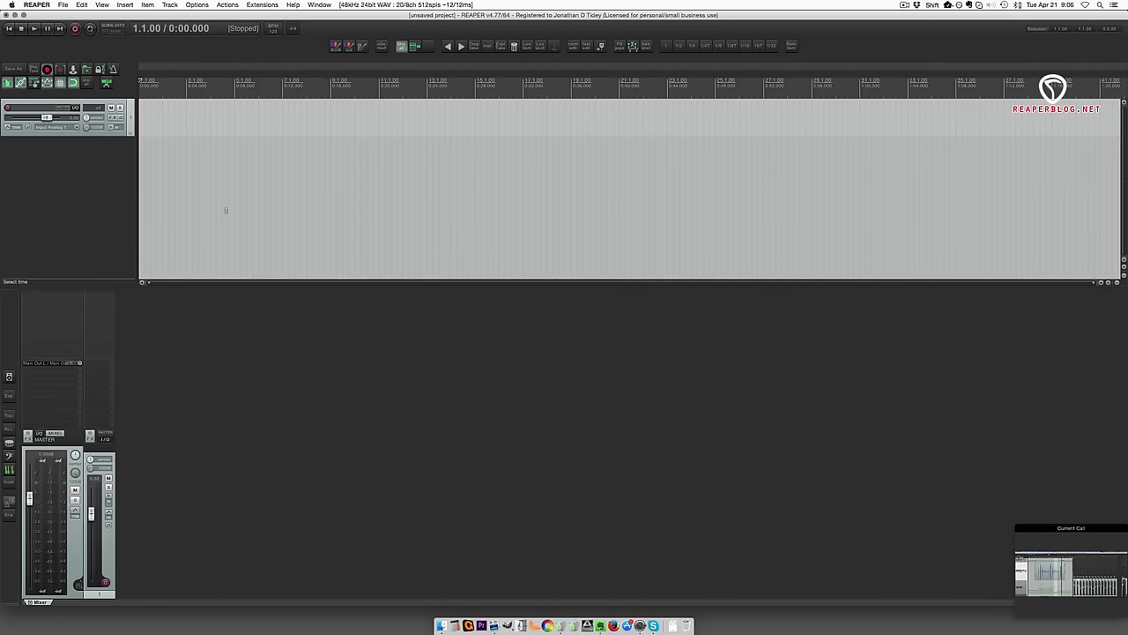
pyautogui.click(132, 110)
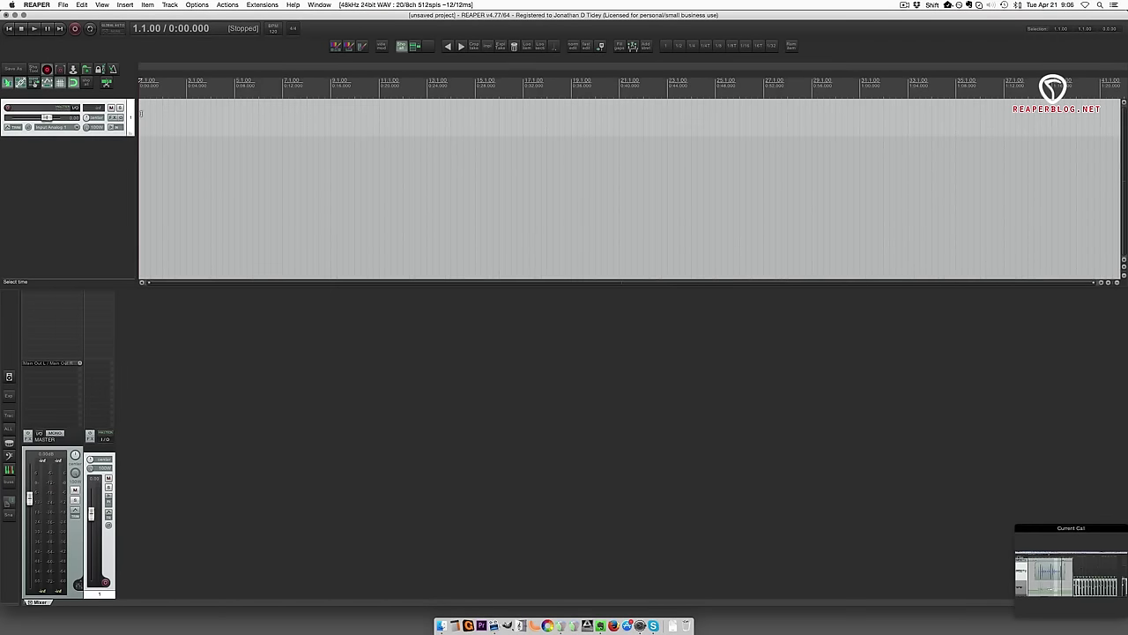
pyautogui.press('v')
pyautogui.moveTo(234, 187); pyautogui.dragTo(236, 196)
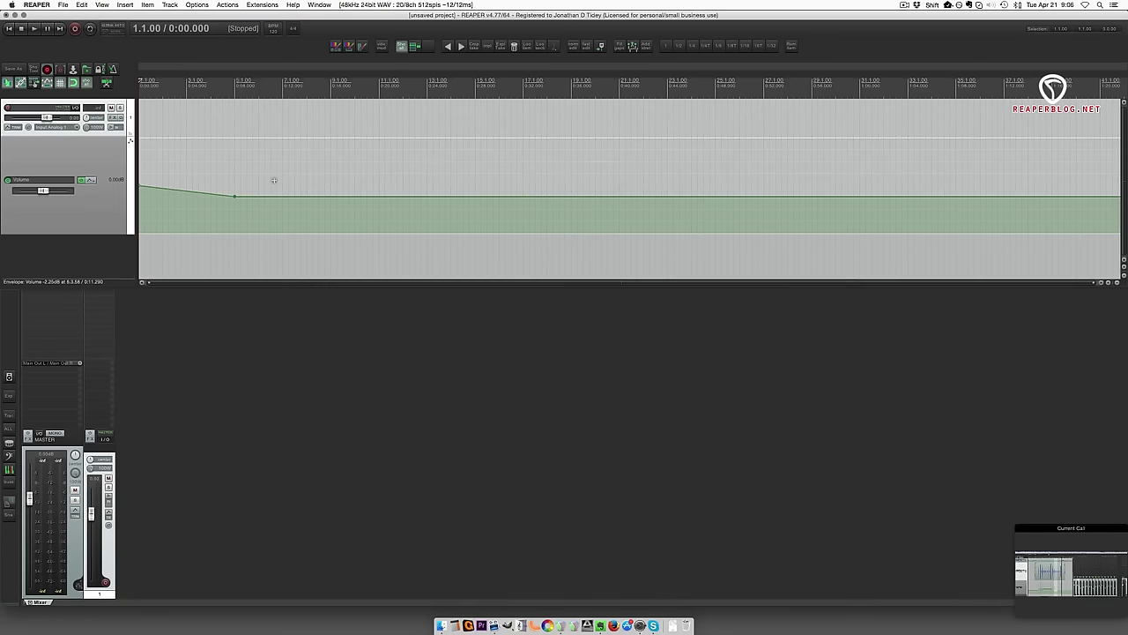
# Open the Mouse Modifiers preferences and view the behaviours for the Envelope lane context.
pyautogui.press('super+comma')
pyautogui.scroll(-5, 264, 322)
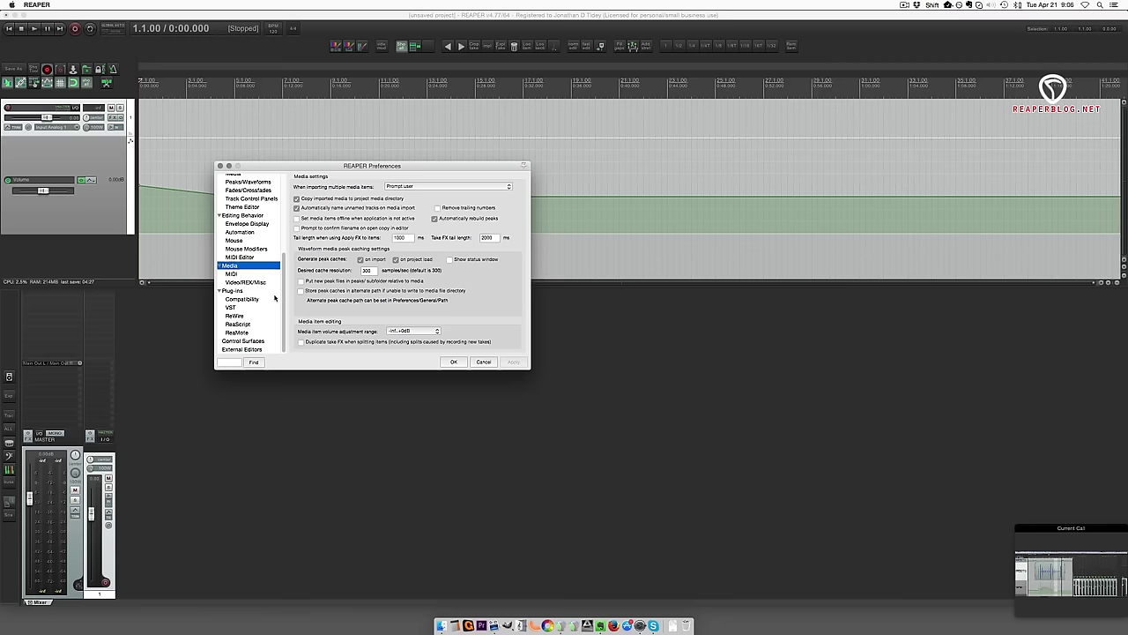
pyautogui.click(261, 248)
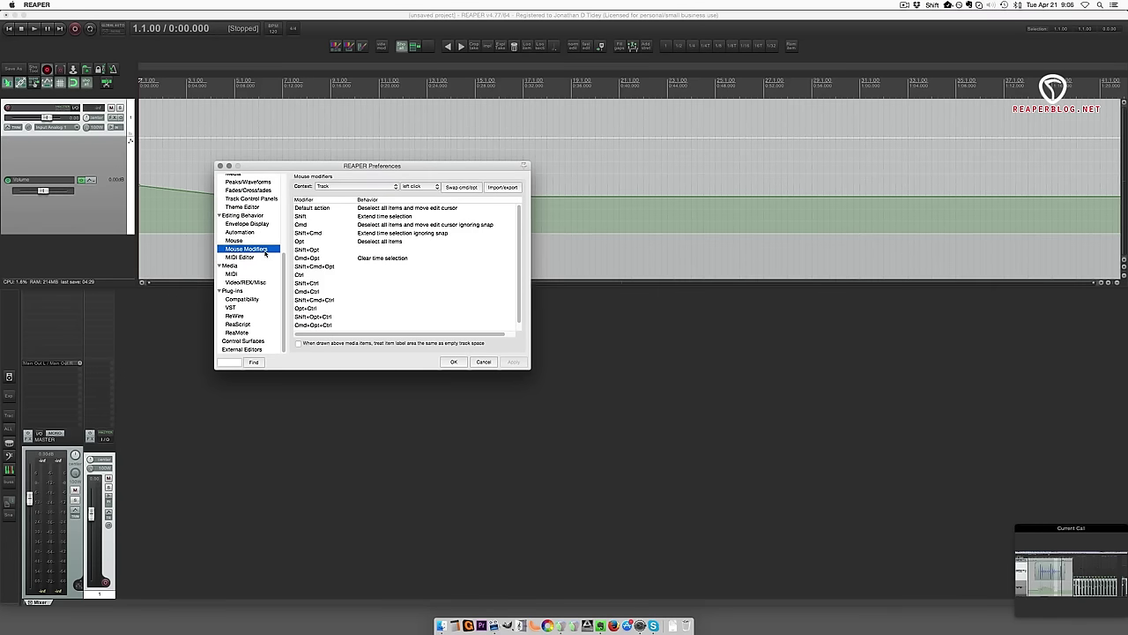
pyautogui.click(347, 187)
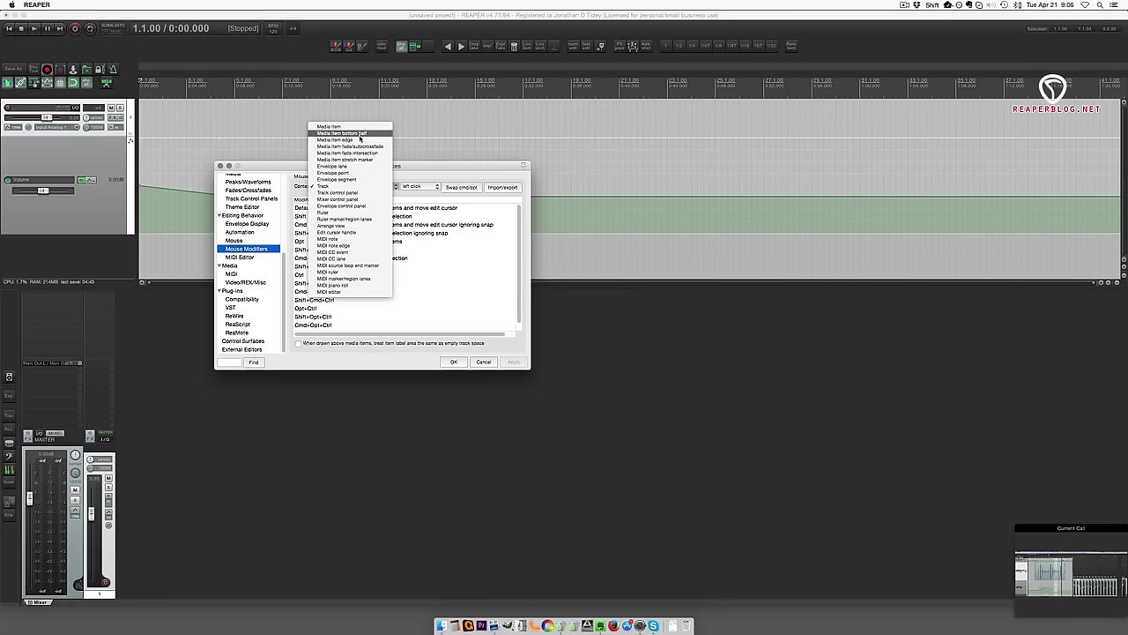
pyautogui.click(358, 166)
# Review the mouse modifiers for the Envelope segment and Envelope point contexts, moving the Preferences window aside.
pyautogui.click(358, 186)
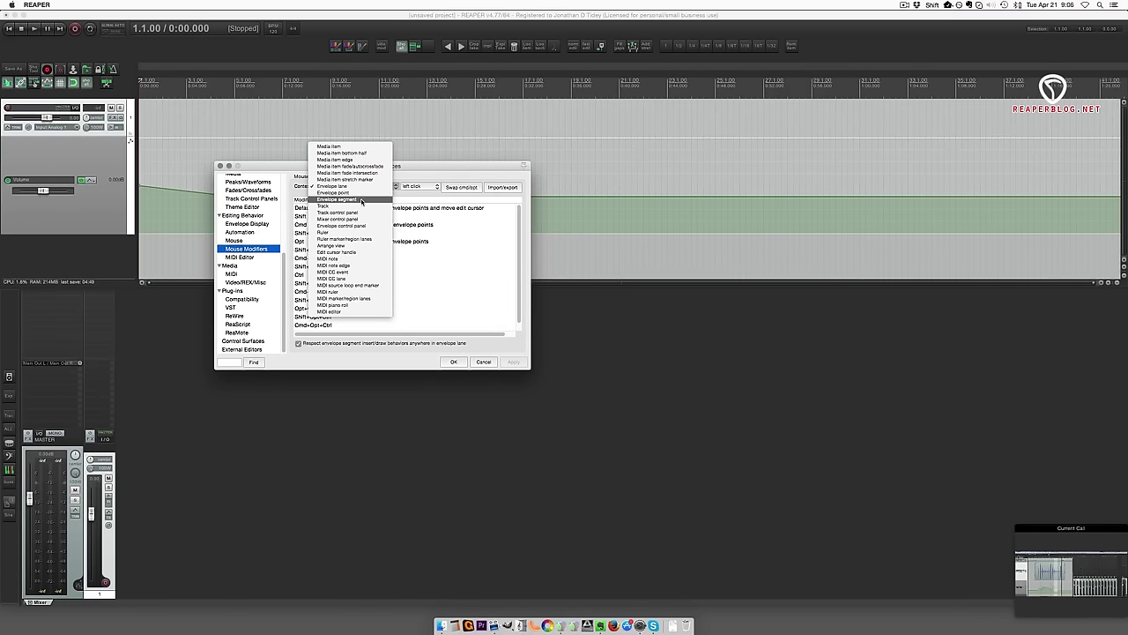
pyautogui.click(361, 202)
pyautogui.click(361, 186)
pyautogui.click(368, 179)
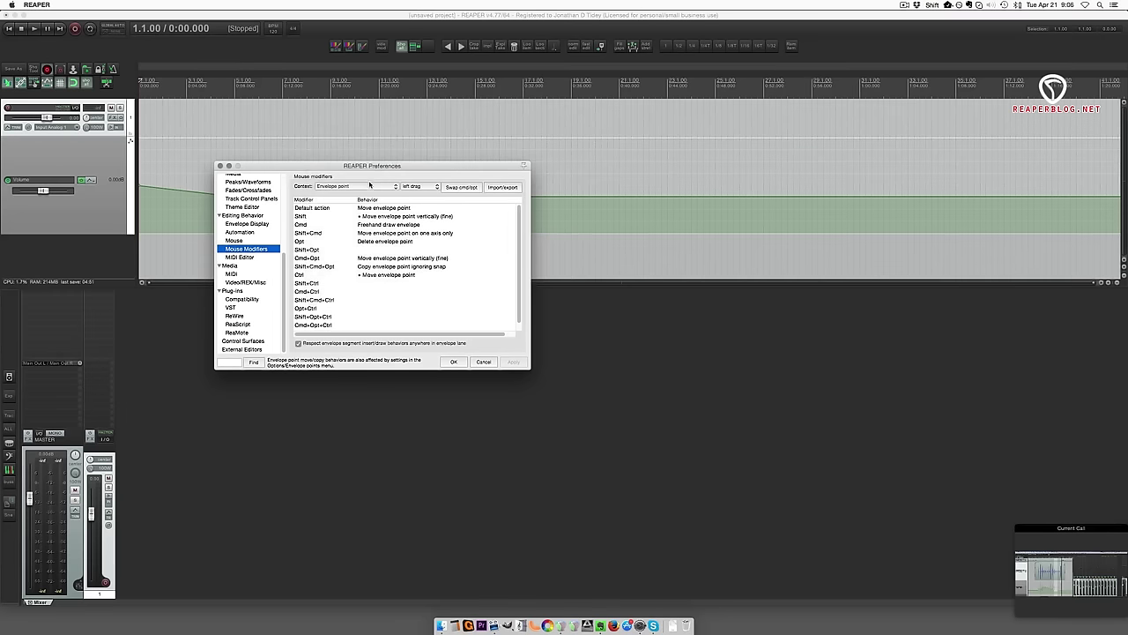
pyautogui.moveTo(390, 166); pyautogui.dragTo(448, 169)
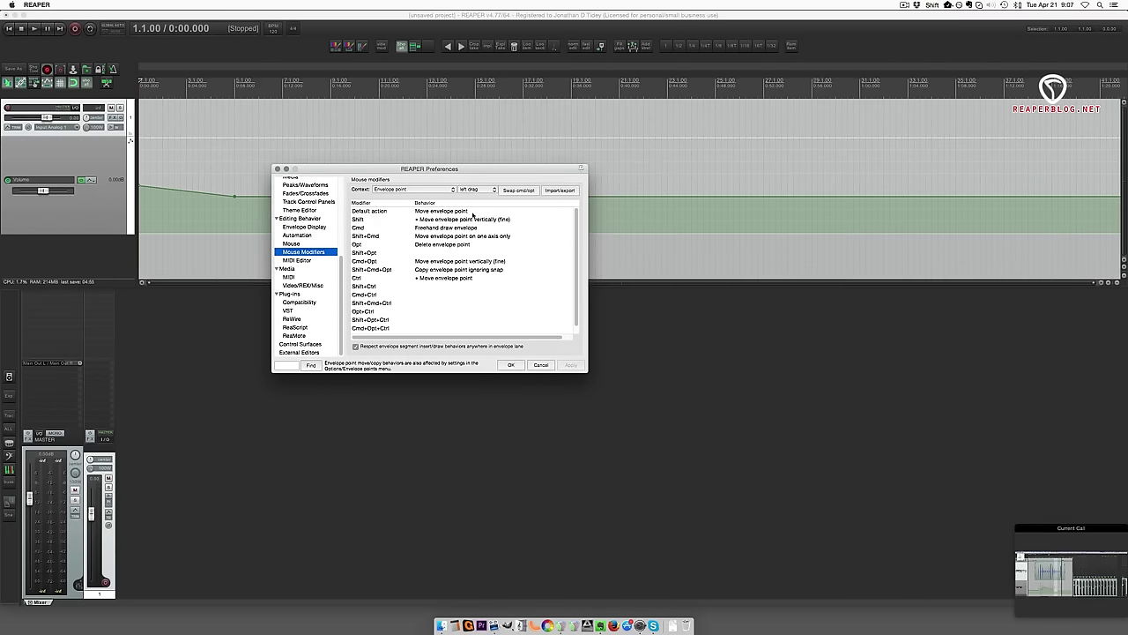
pyautogui.click(434, 191)
pyautogui.click(433, 190)
pyautogui.click(432, 190)
pyautogui.click(433, 191)
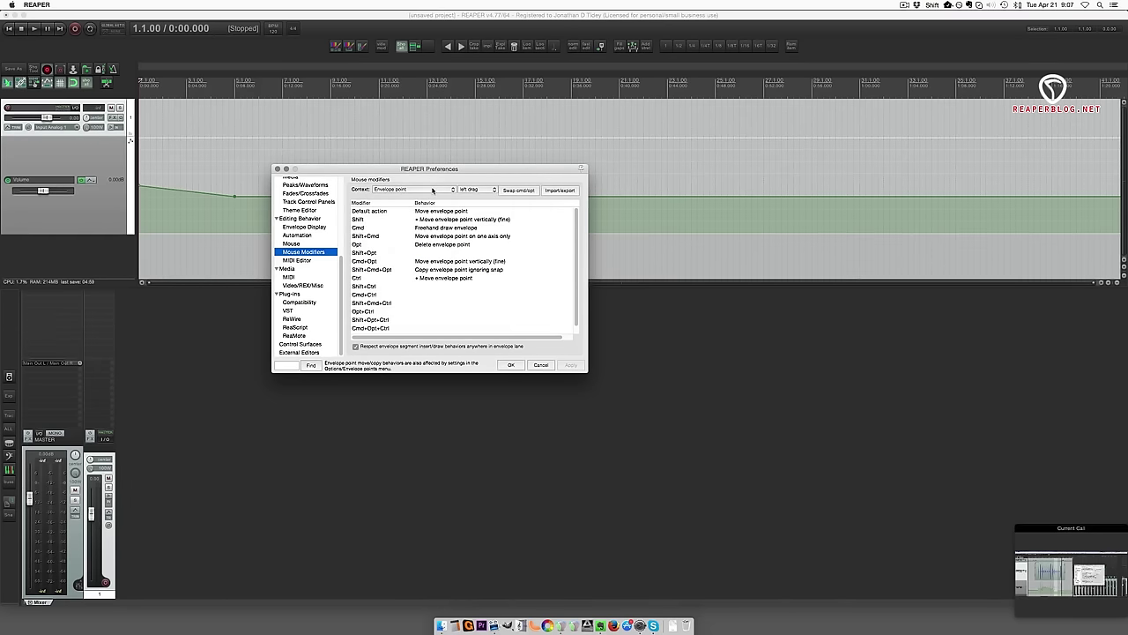
# Switch to the Skype call and bring the shared REAPER screen back to full screen.
pyautogui.press('super+Tab')
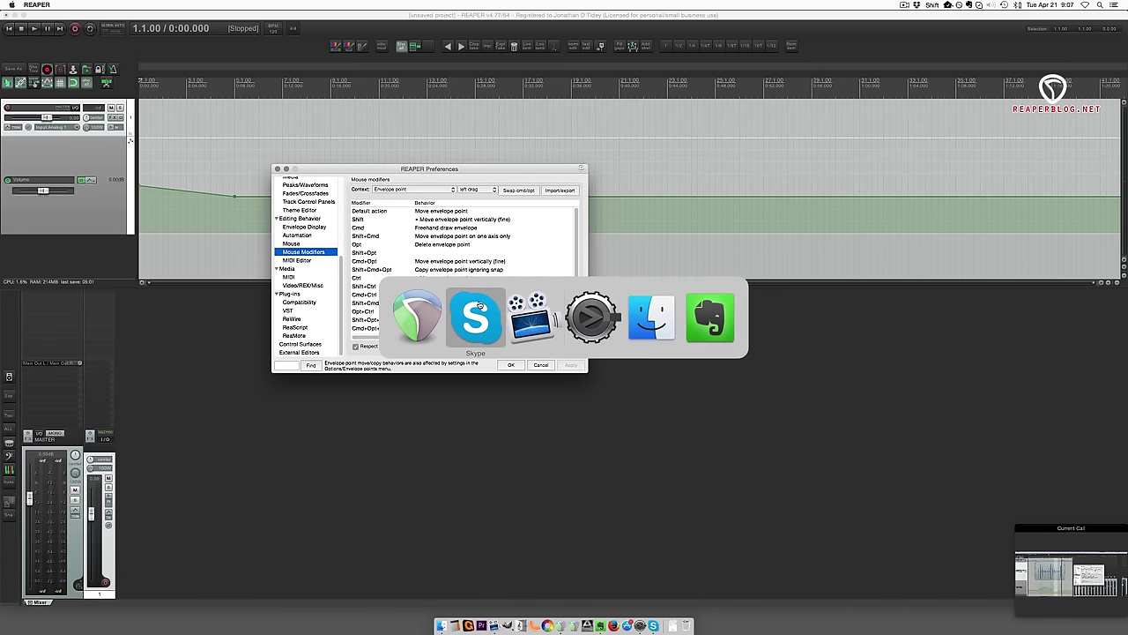
pyautogui.click(479, 303)
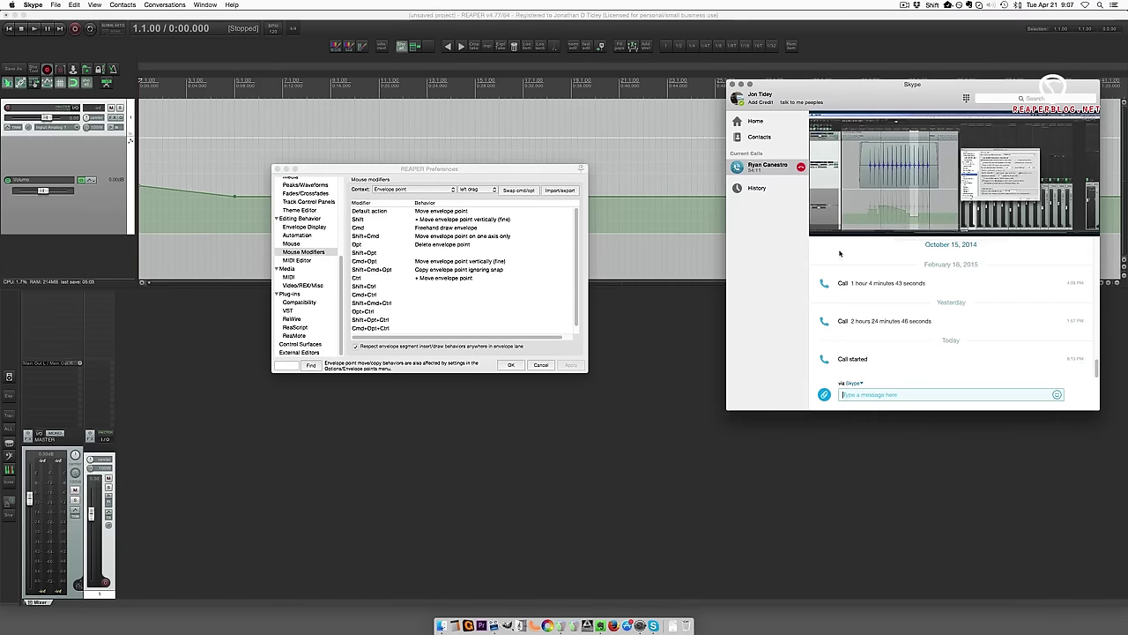
pyautogui.click(1085, 130)
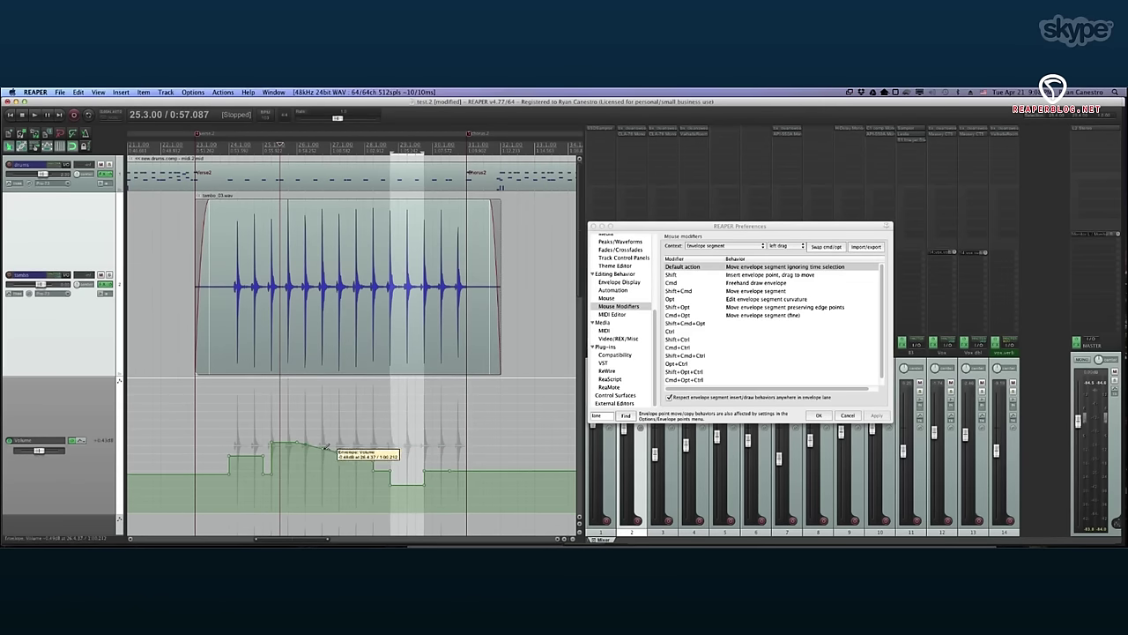
# Freehand draw rises and dips on the tambo Volume envelope between about bars 26 and 30.
pyautogui.moveTo(342, 444)
pyautogui.mouseDown()
pyautogui.moveTo(379, 438)
pyautogui.moveTo(378, 454)
pyautogui.moveTo(412, 432)
pyautogui.moveTo(439, 449)
pyautogui.mouseUp()
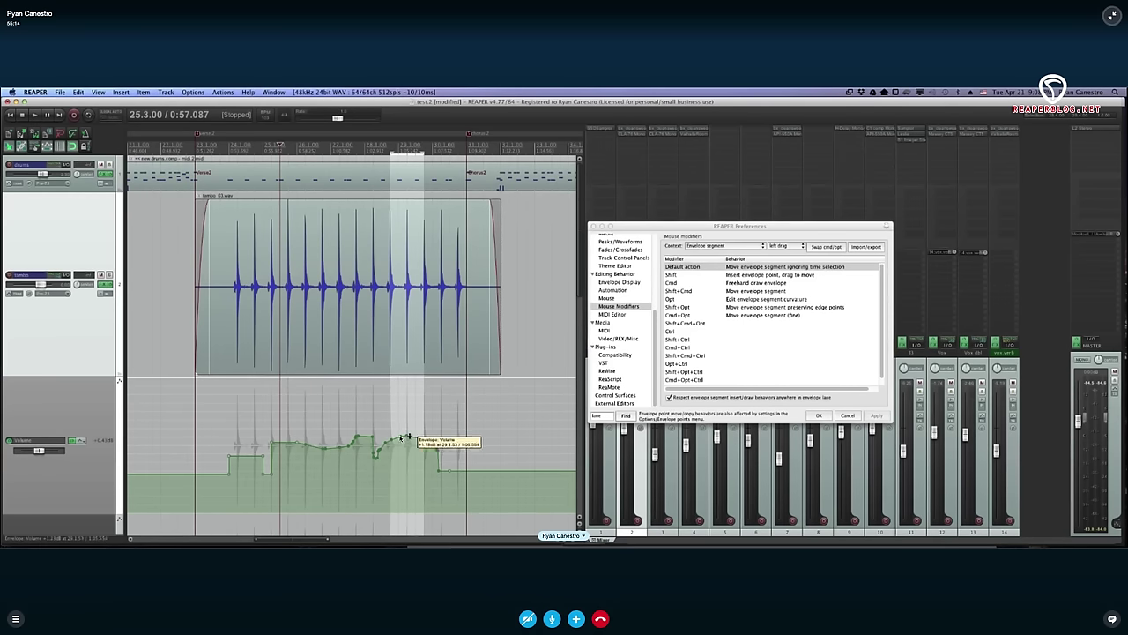
pyautogui.moveTo(408, 436)
pyautogui.mouseDown()
pyautogui.moveTo(386, 452)
pyautogui.moveTo(403, 456)
pyautogui.moveTo(406, 420)
pyautogui.moveTo(404, 436)
pyautogui.moveTo(406, 421)
pyautogui.moveTo(429, 429)
pyautogui.mouseUp()
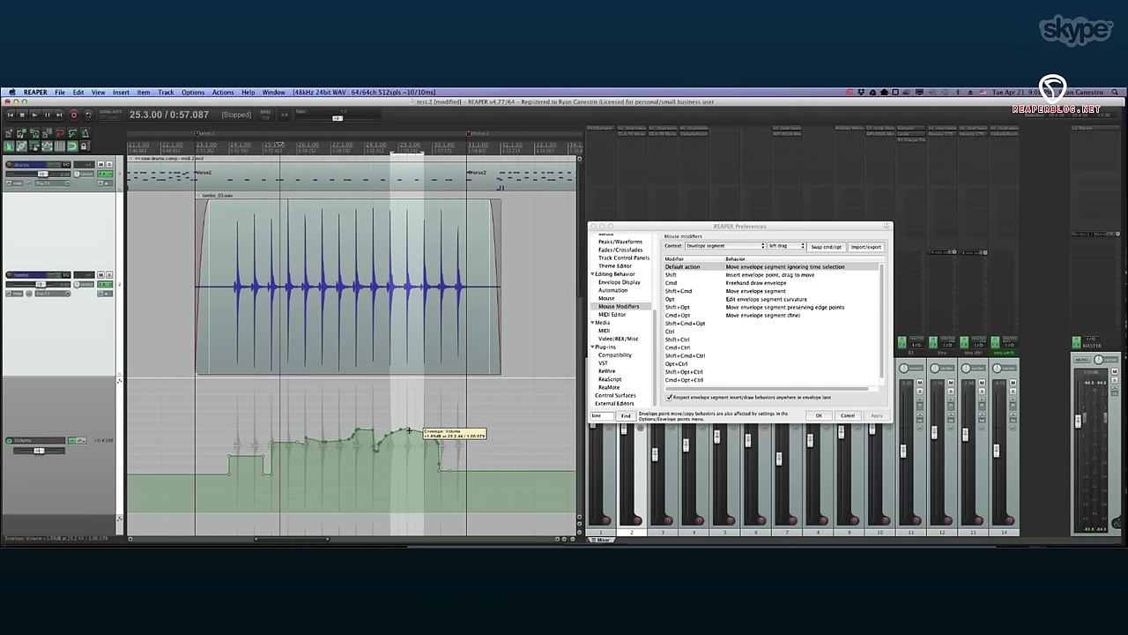
pyautogui.moveTo(407, 428); pyautogui.dragTo(449, 491)
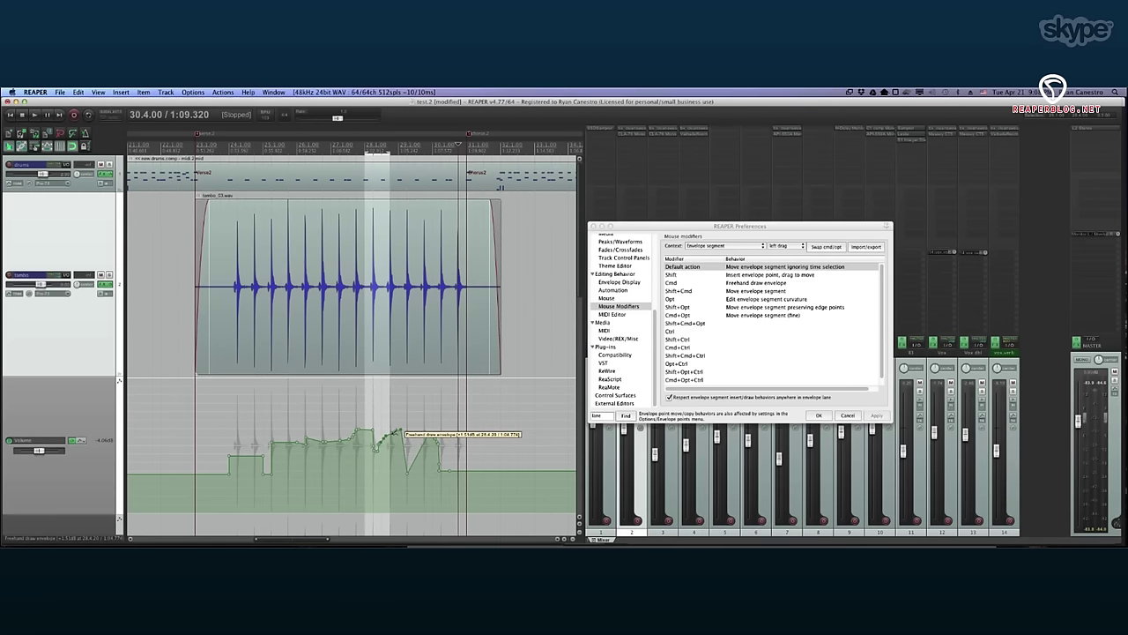
# Raise the tambo Volume envelope's peak around bar 28 and reshape the points just after it.
pyautogui.moveTo(355, 421); pyautogui.dragTo(379, 420)
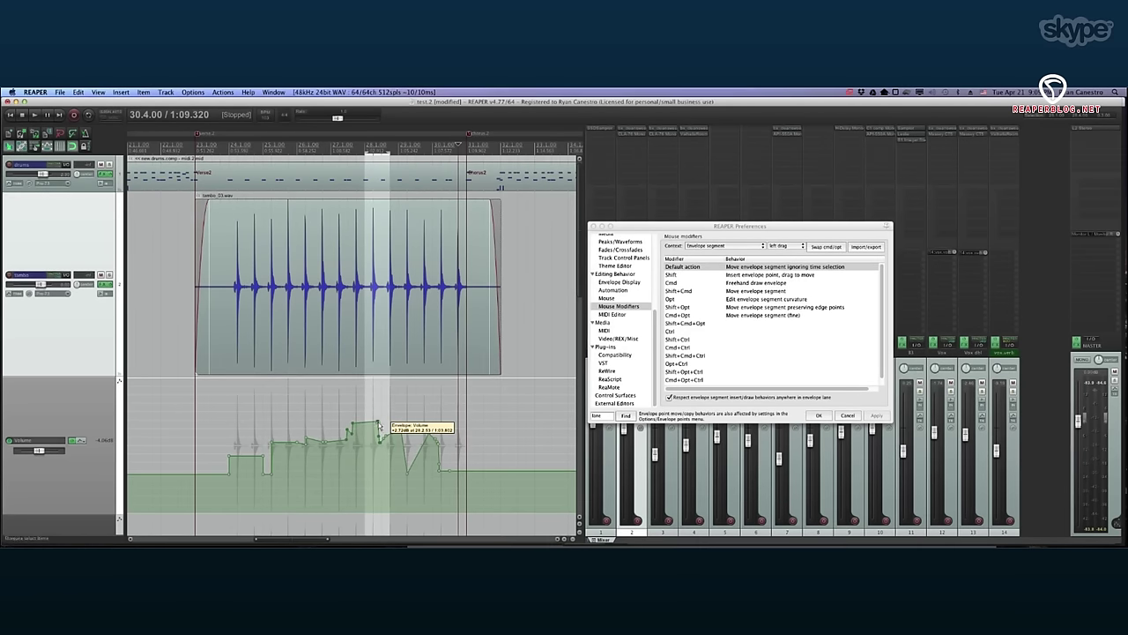
pyautogui.moveTo(401, 437); pyautogui.dragTo(427, 445)
pyautogui.moveTo(353, 452)
pyautogui.mouseDown()
pyautogui.moveTo(375, 436)
pyautogui.moveTo(396, 463)
pyautogui.mouseUp()
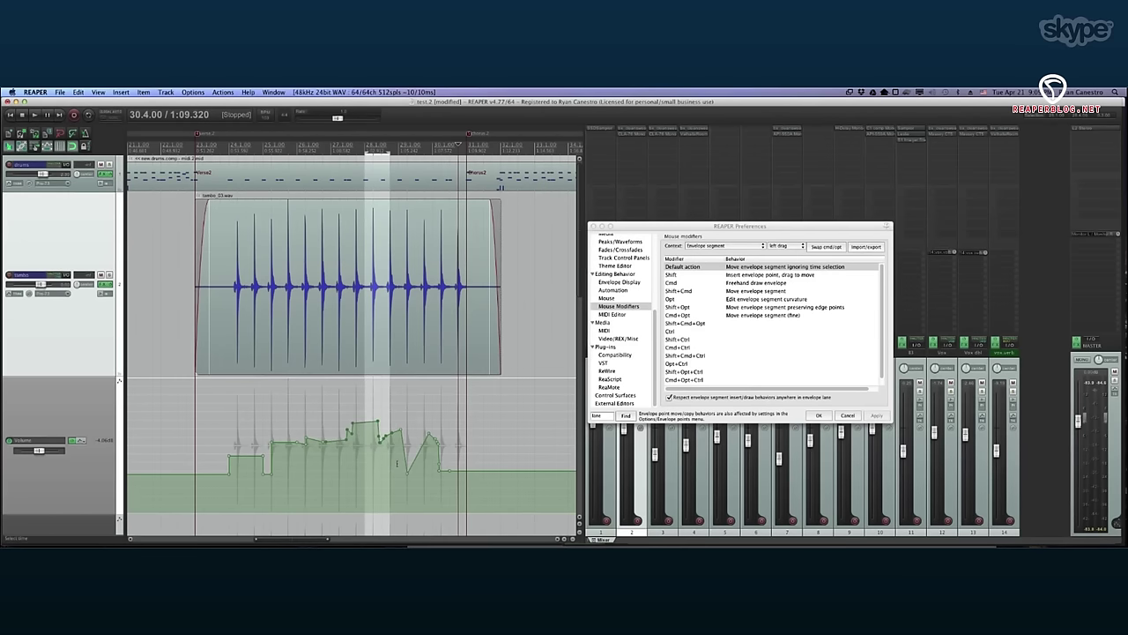
pyautogui.moveTo(352, 421)
pyautogui.mouseDown()
pyautogui.moveTo(353, 434)
pyautogui.moveTo(348, 416)
pyautogui.mouseUp()
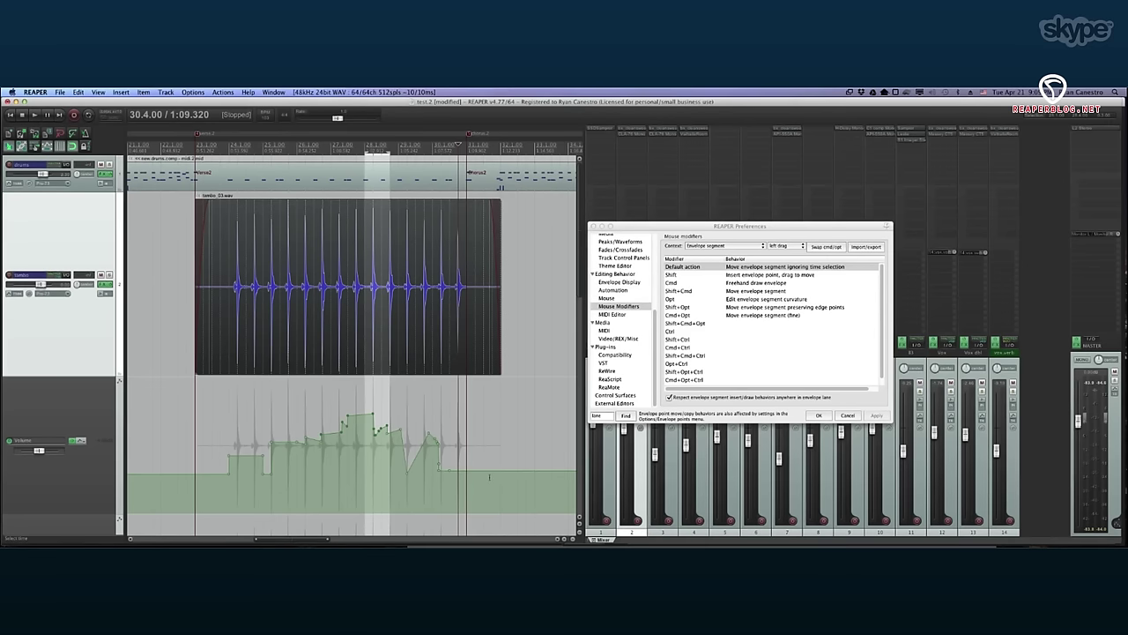
# Set a time selection over the tambo Volume envelope edits between about bars 23.4 and 31 and delete the points inside it.
pyautogui.moveTo(489, 476); pyautogui.dragTo(209, 471)
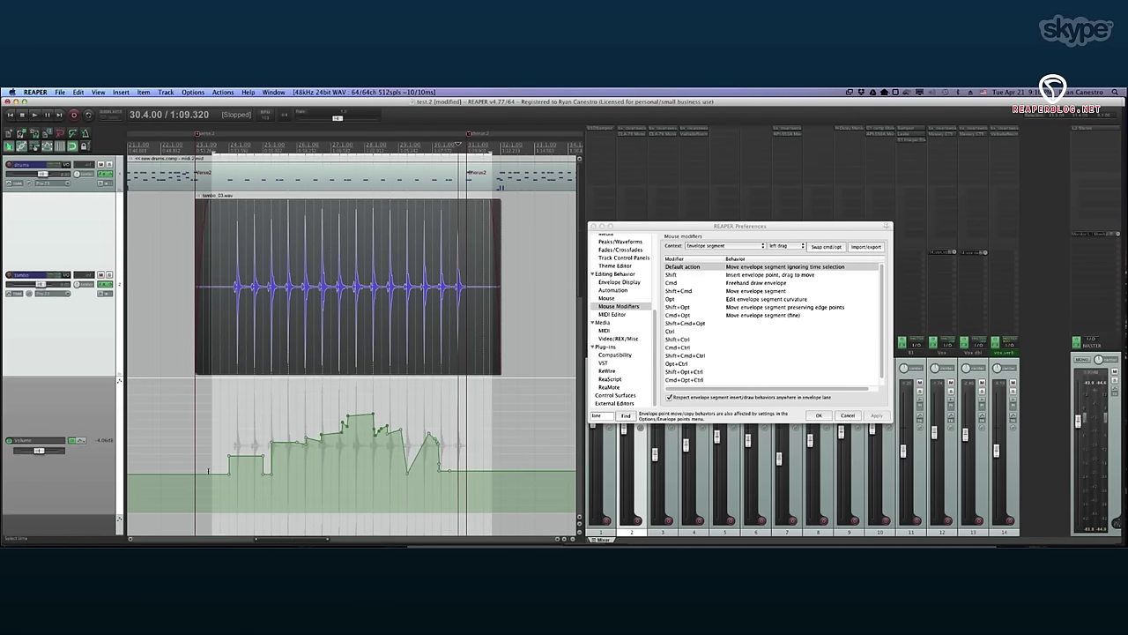
pyautogui.click(253, 447)
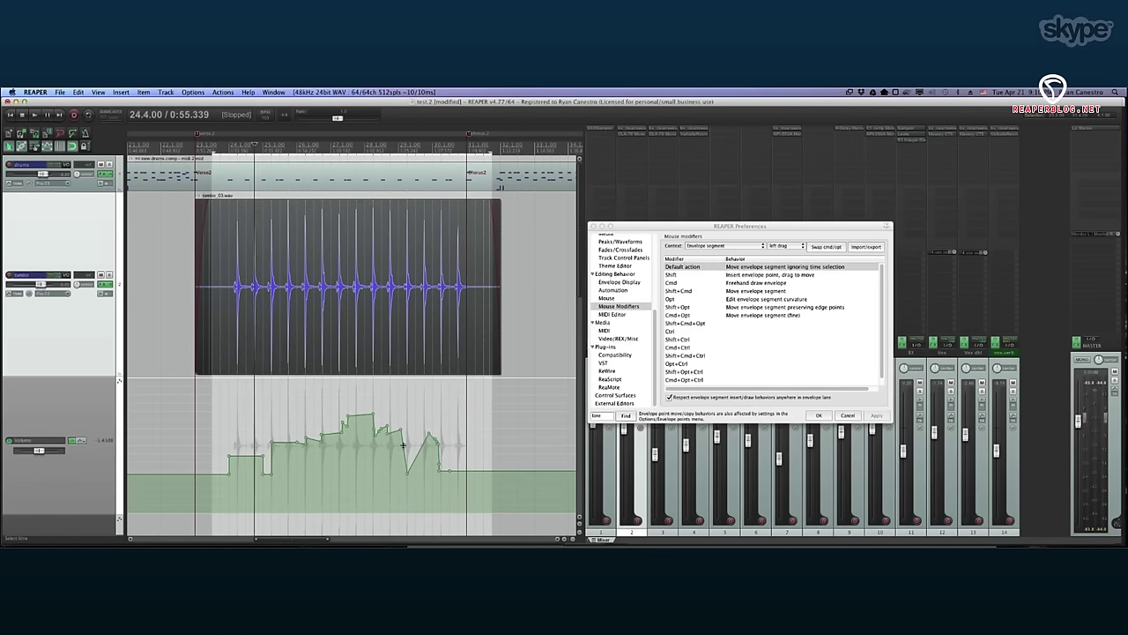
pyautogui.moveTo(445, 444); pyautogui.dragTo(223, 455)
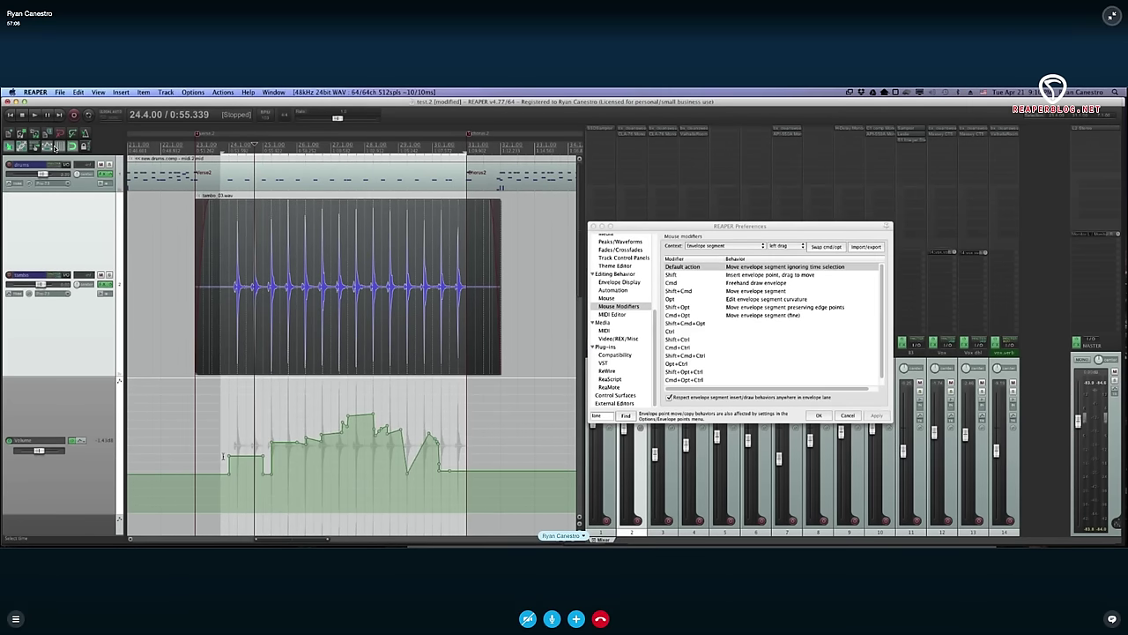
pyautogui.click(178, 452)
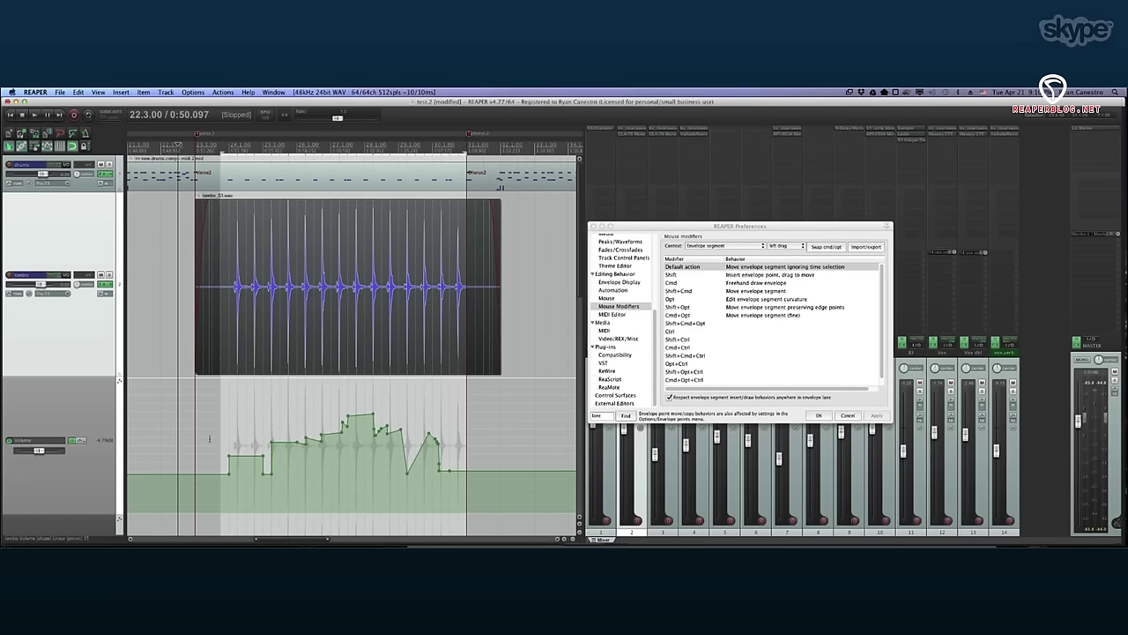
pyautogui.click(306, 443)
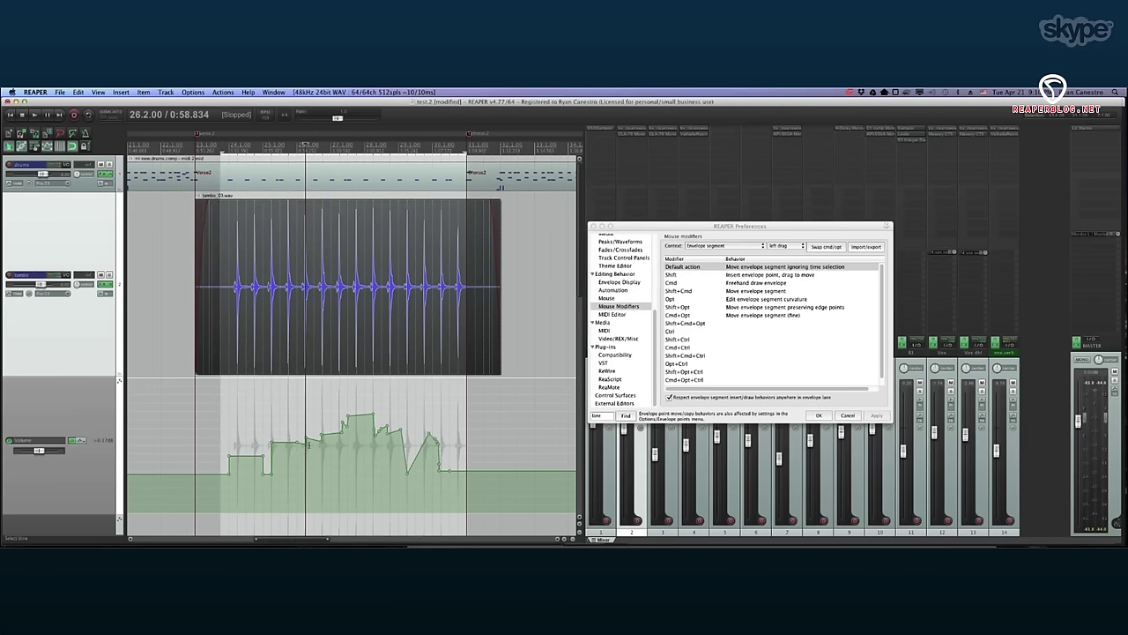
pyautogui.click(311, 445)
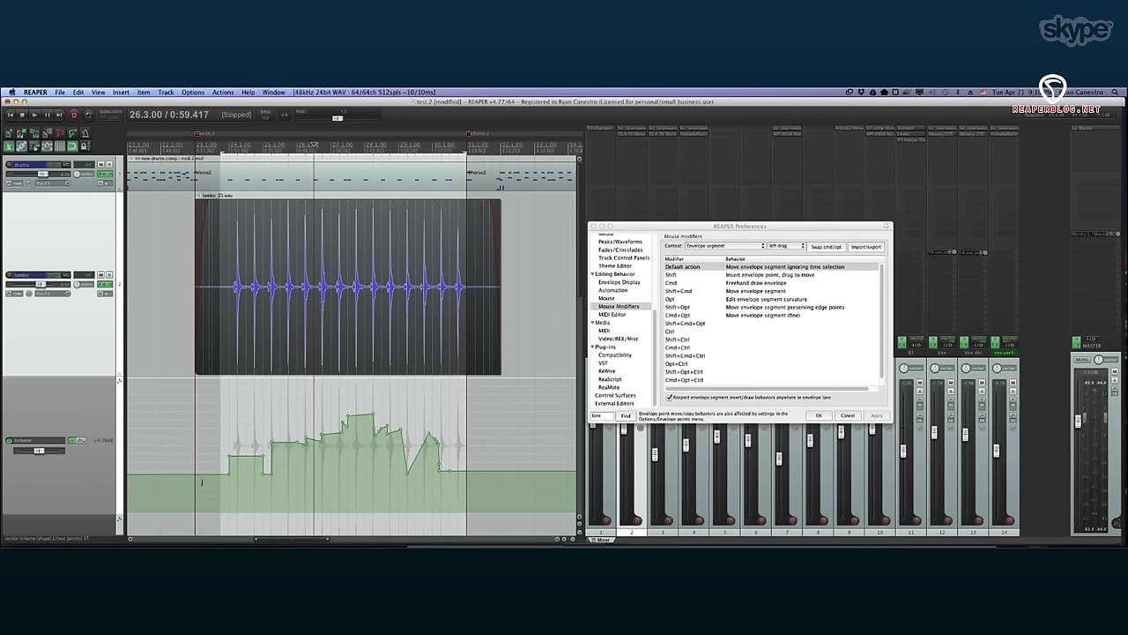
pyautogui.rightClick(241, 452)
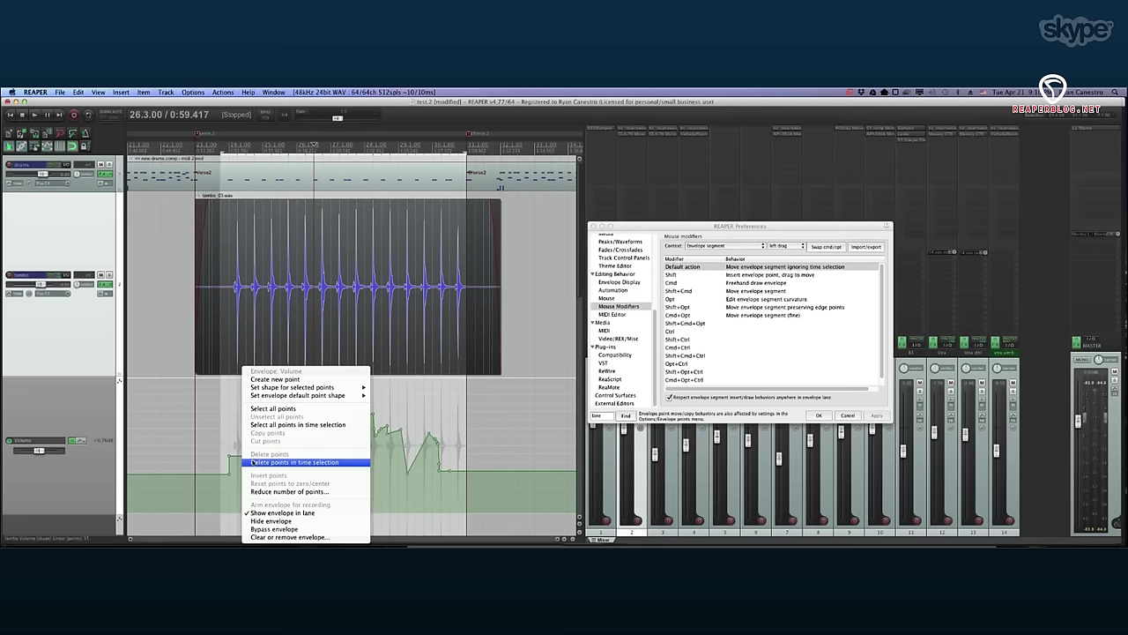
pyautogui.click(252, 462)
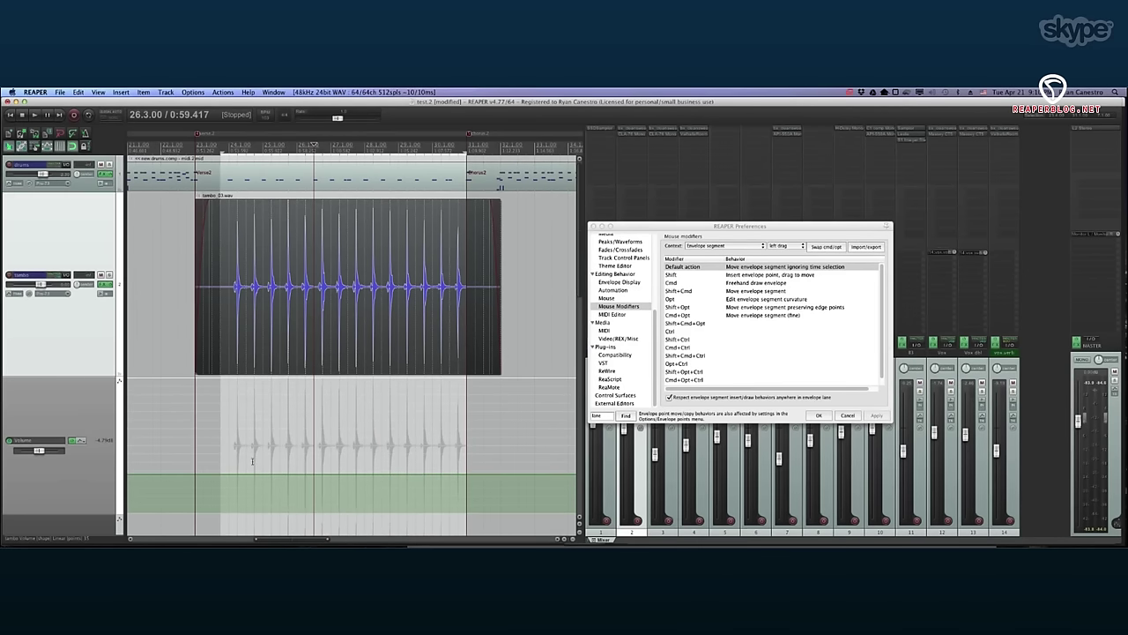
# Review the tambo track's available envelopes and automation modes, and close its Envelopes window and the Preferences window.
pyautogui.click(298, 449)
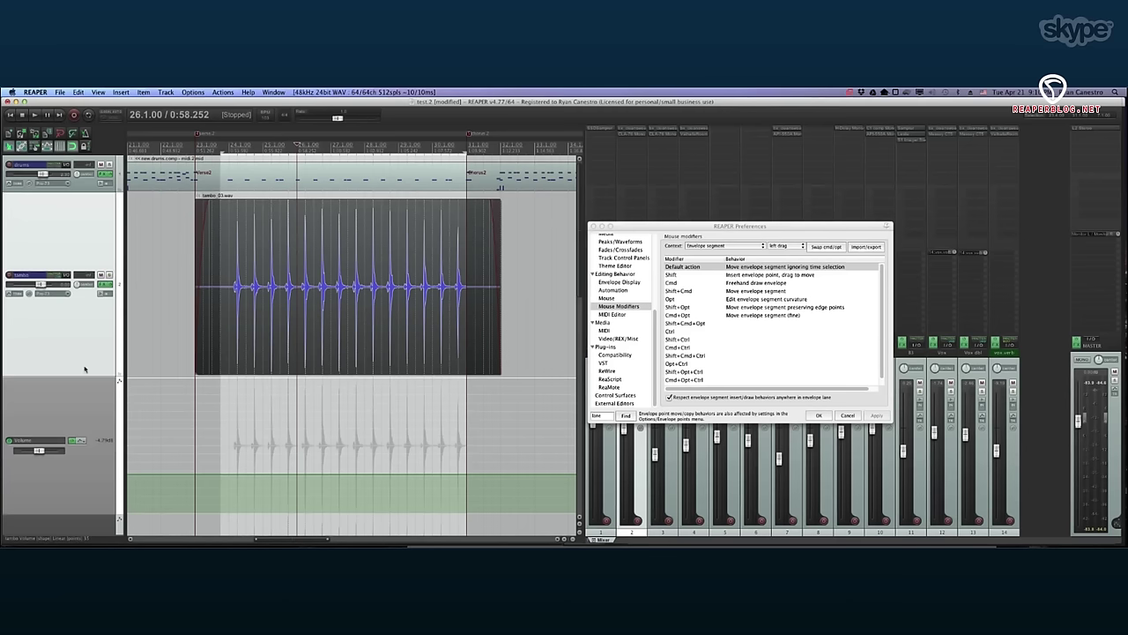
pyautogui.click(16, 294)
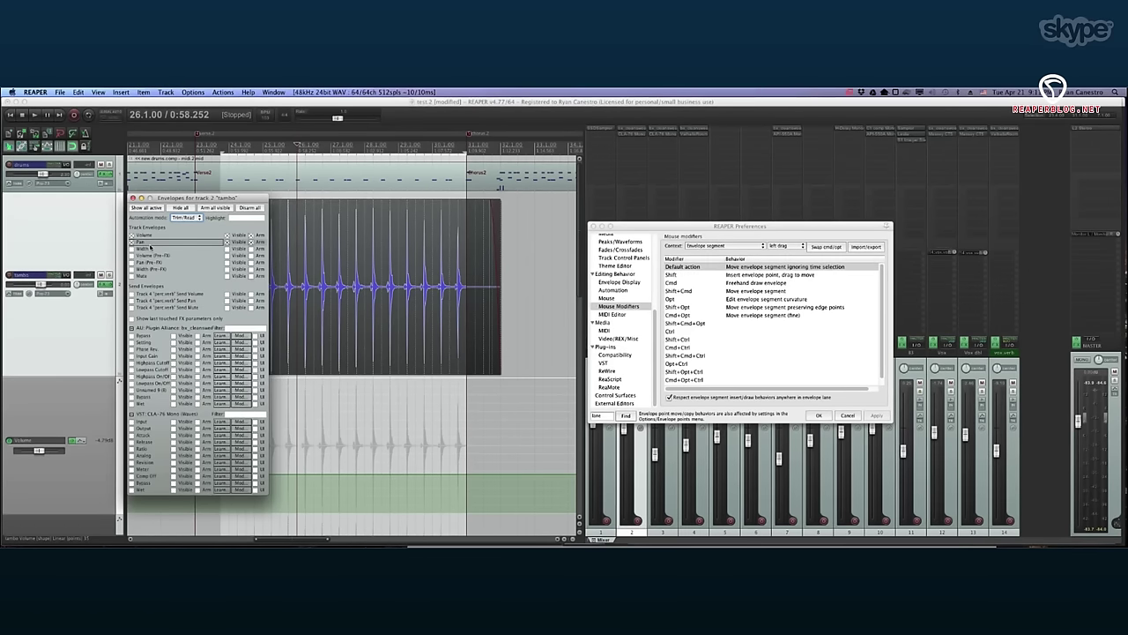
pyautogui.click(132, 329)
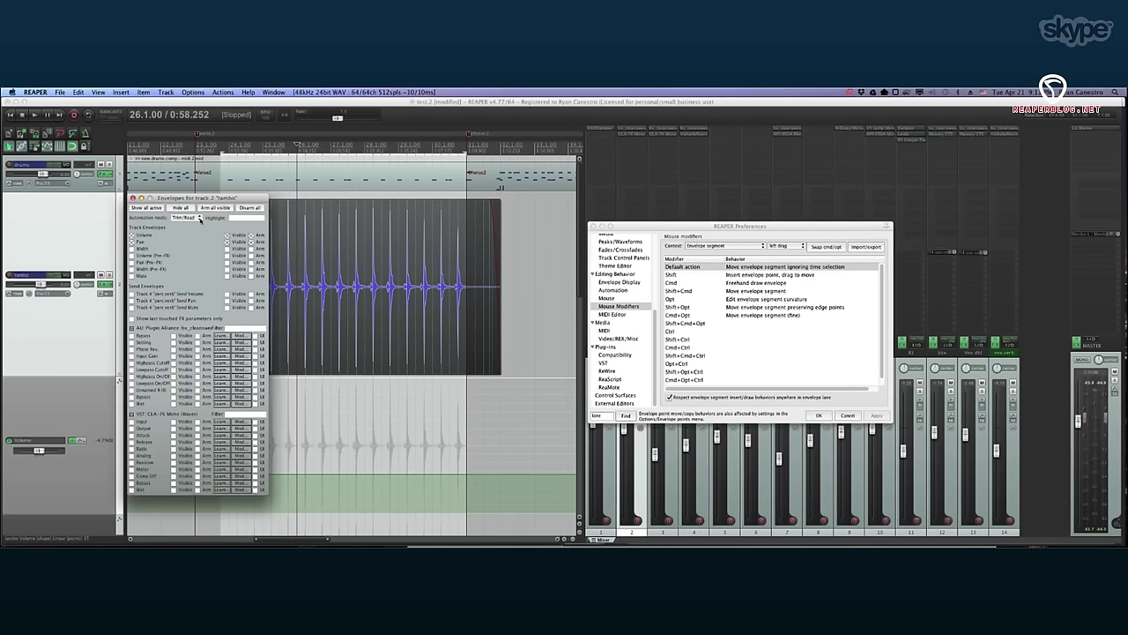
pyautogui.click(198, 218)
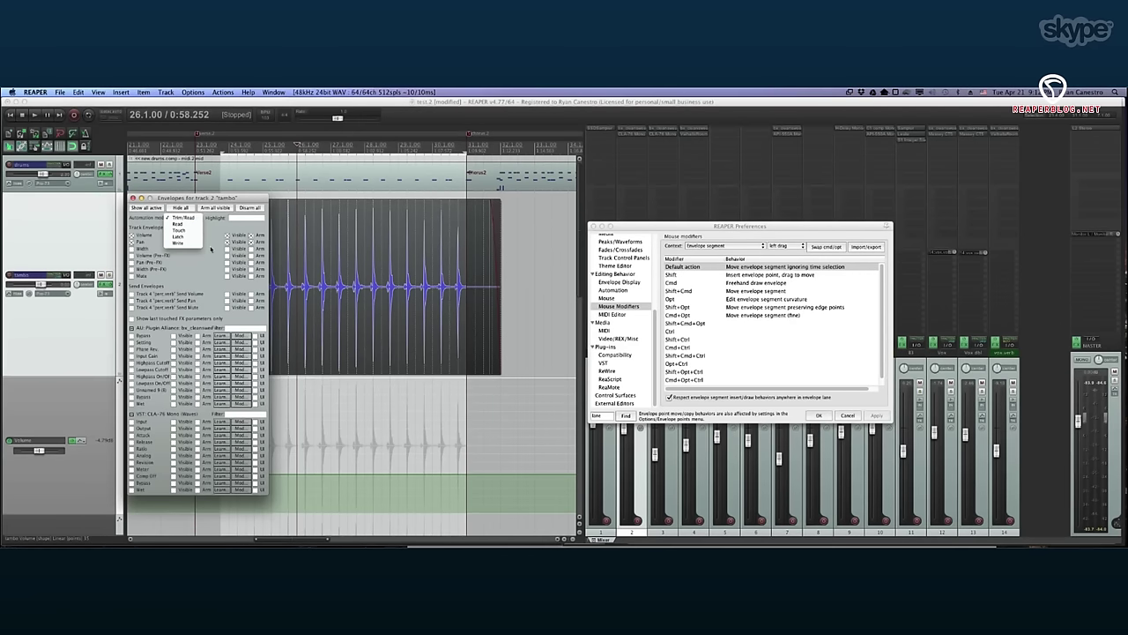
pyautogui.click(201, 220)
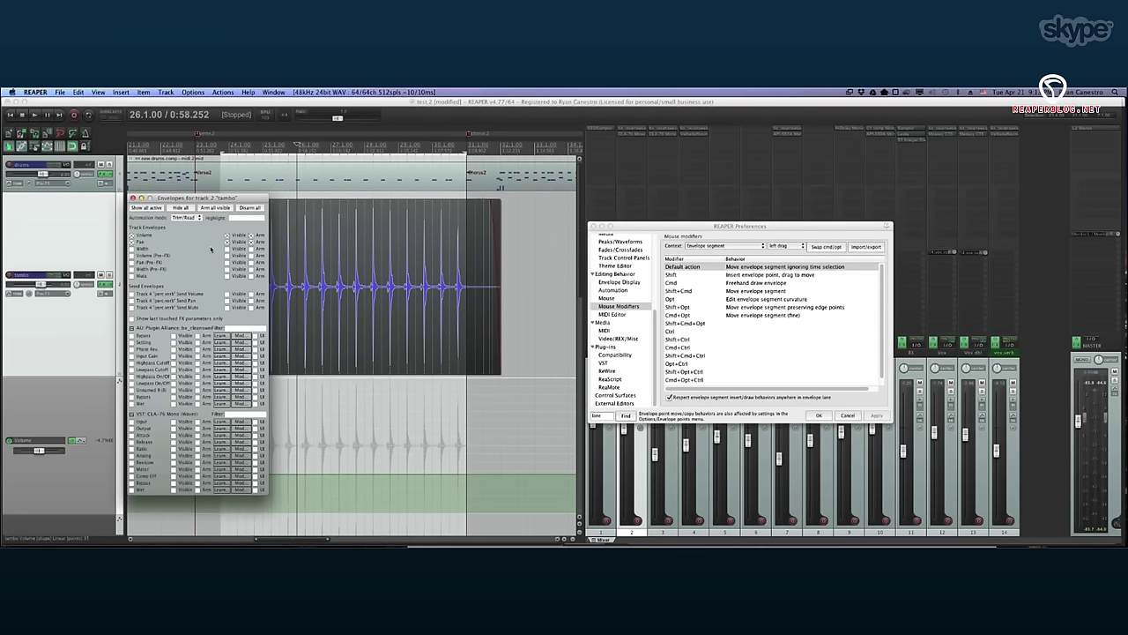
pyautogui.moveTo(130, 290)
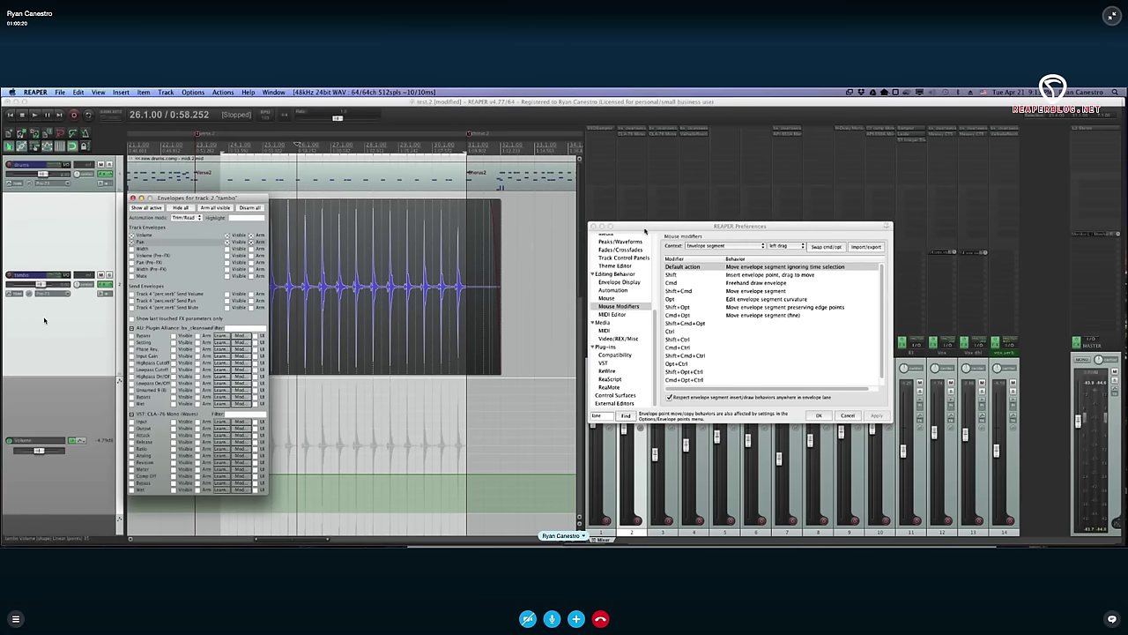
pyautogui.press('Escape')
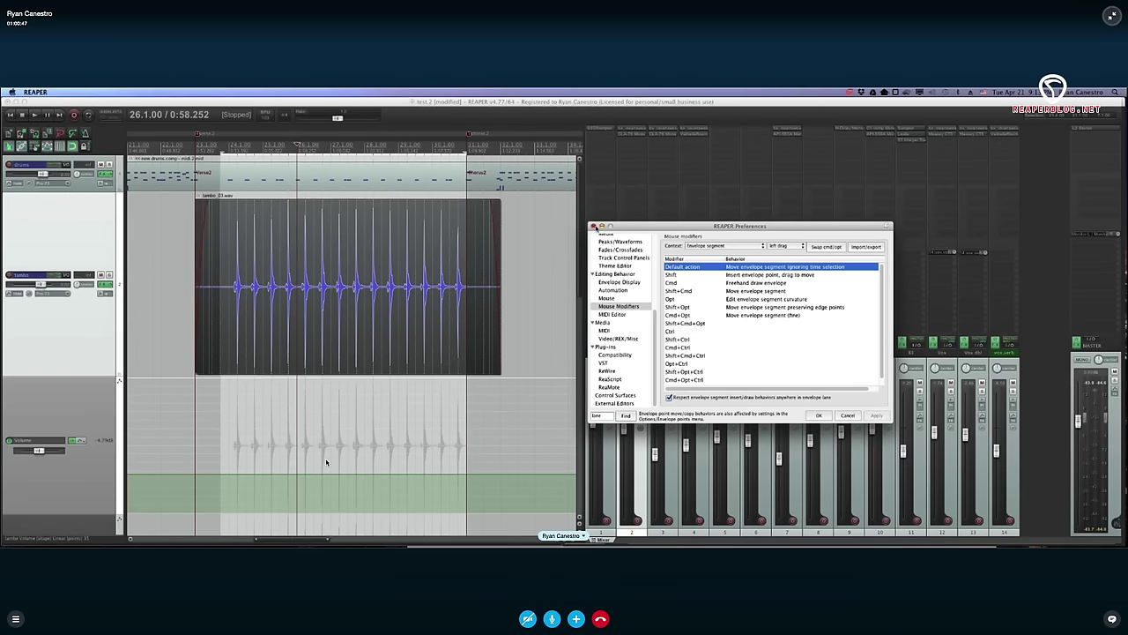
pyautogui.click(593, 226)
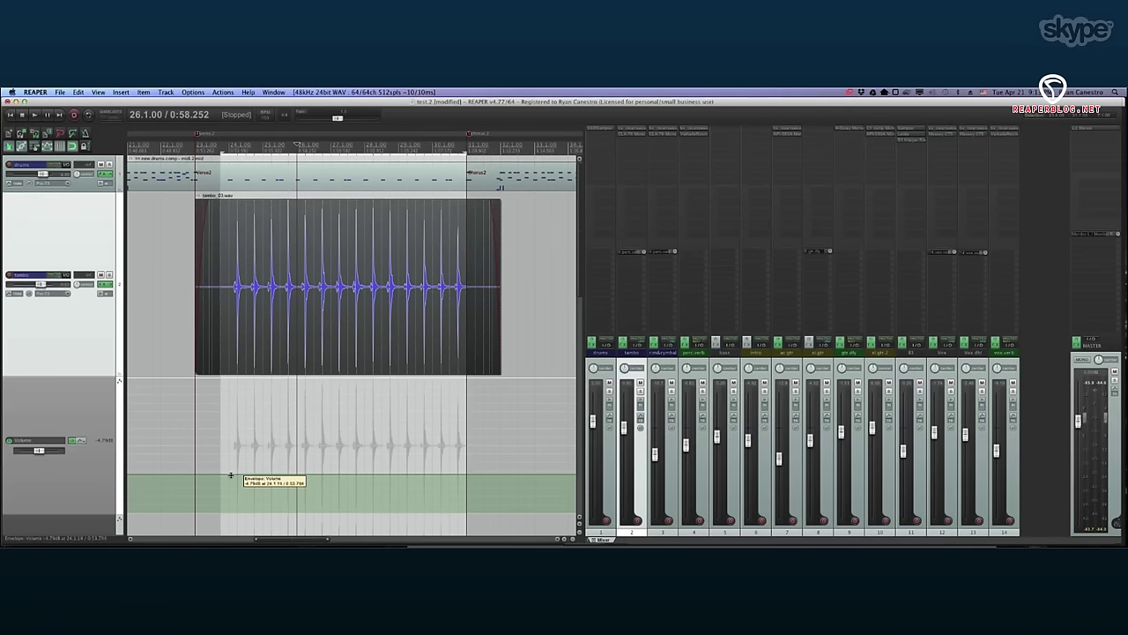
# Raise the tambo Volume envelope within a time selection at about bars 24 to 26 and lower it within one around bar 28.
pyautogui.moveTo(245, 463); pyautogui.dragTo(301, 460)
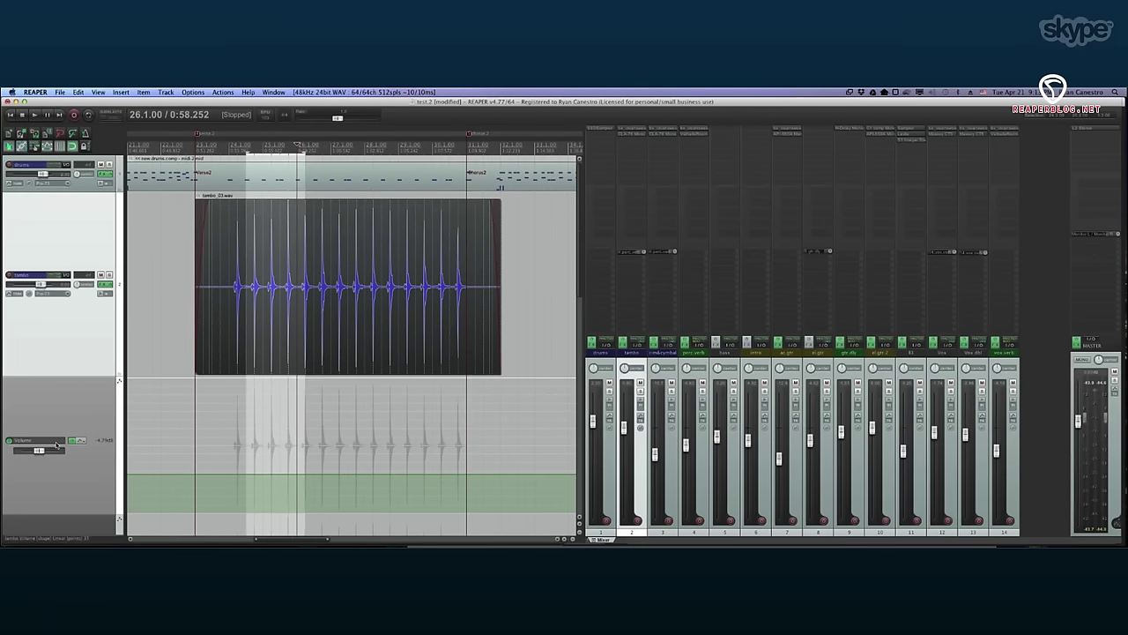
pyautogui.moveTo(38, 451); pyautogui.dragTo(38, 451)
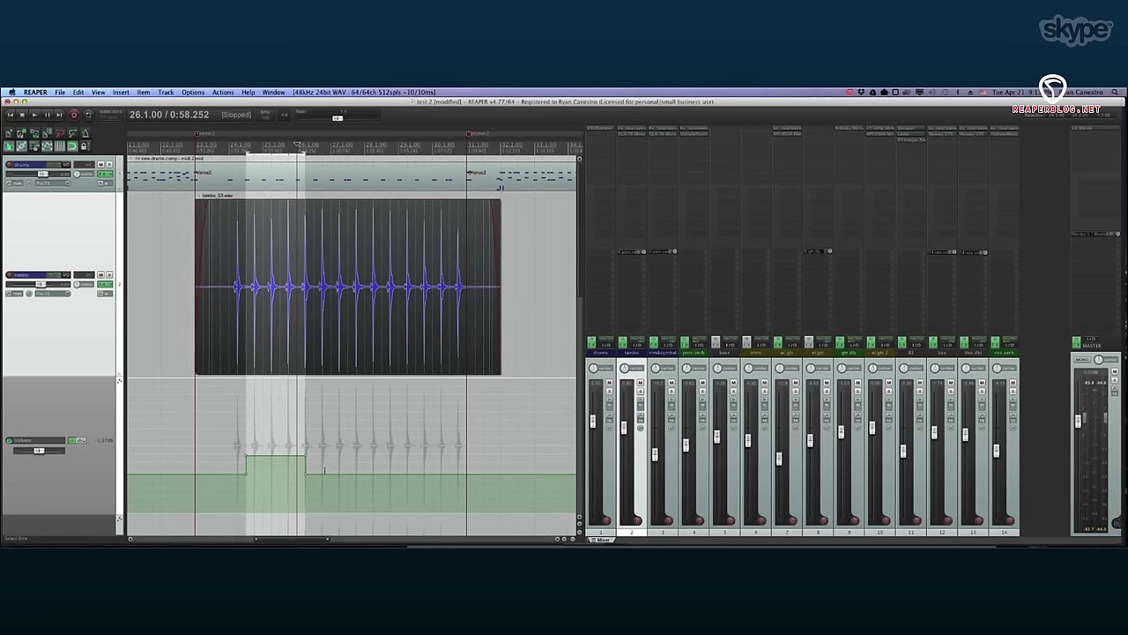
pyautogui.moveTo(364, 469); pyautogui.dragTo(406, 469)
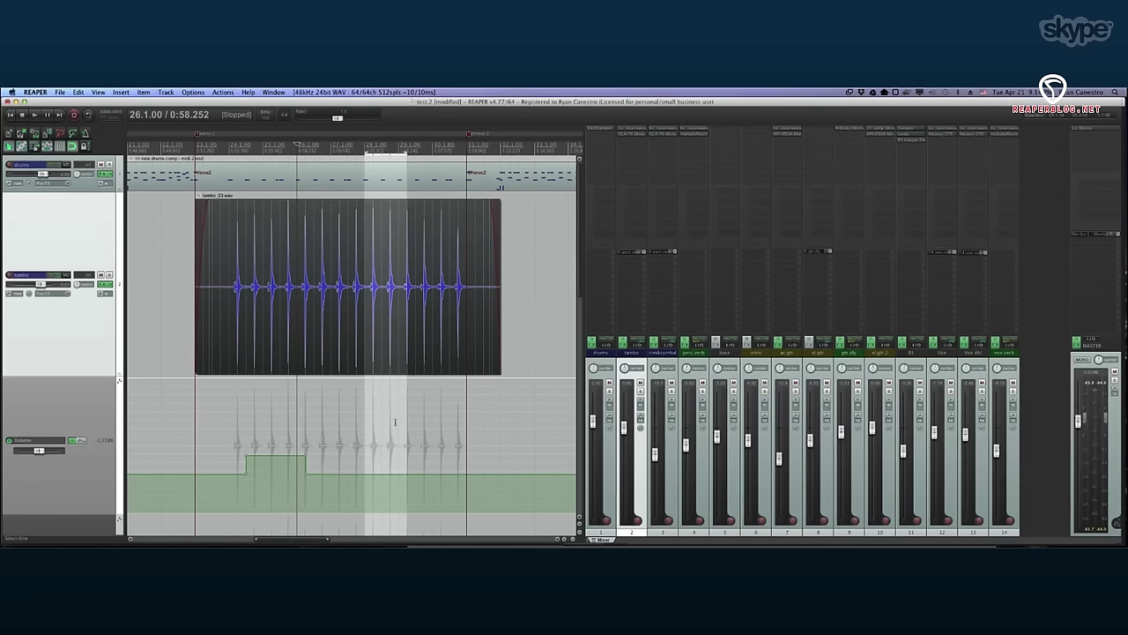
pyautogui.moveTo(38, 451); pyautogui.dragTo(33, 451)
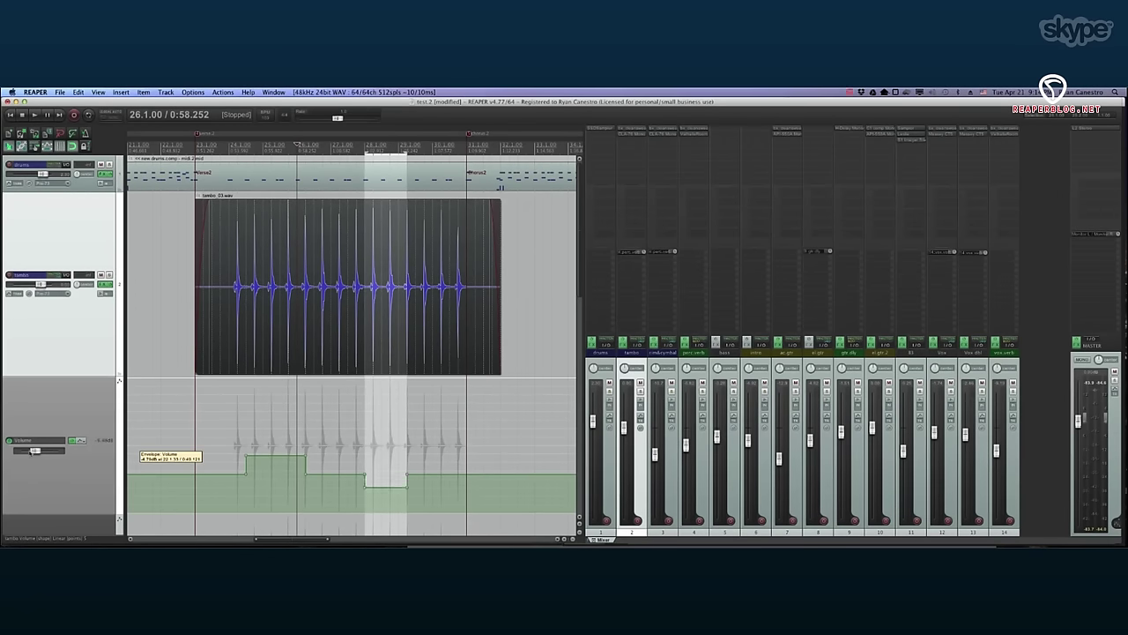
# Solo the tambo track and play it back from 23.4.00.
pyautogui.click(219, 435)
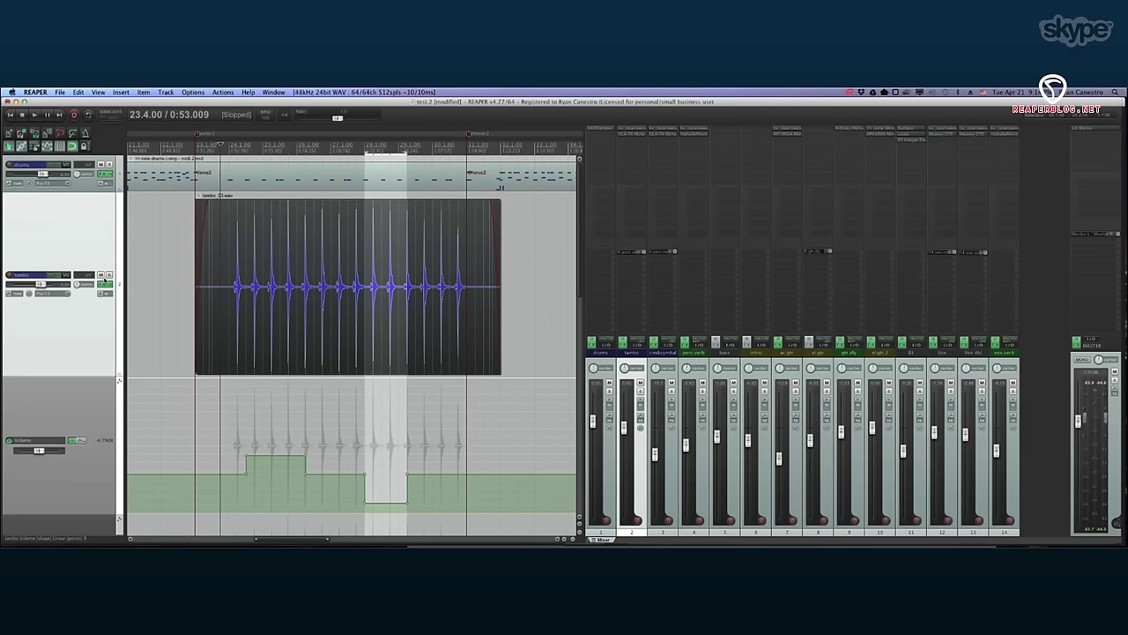
pyautogui.click(109, 275)
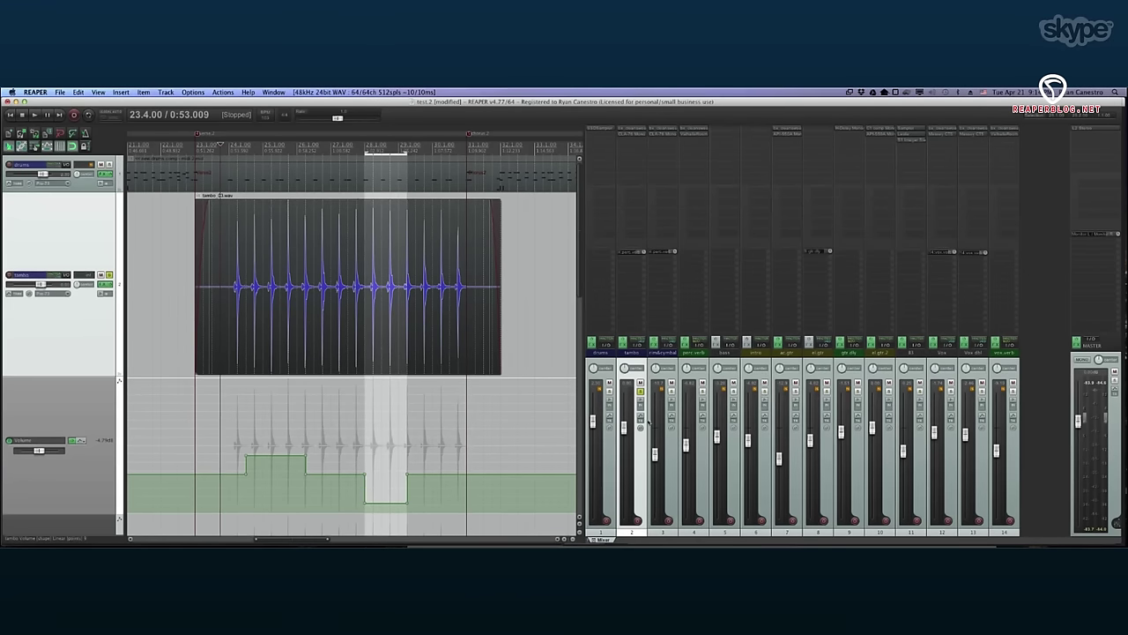
pyautogui.press('space')
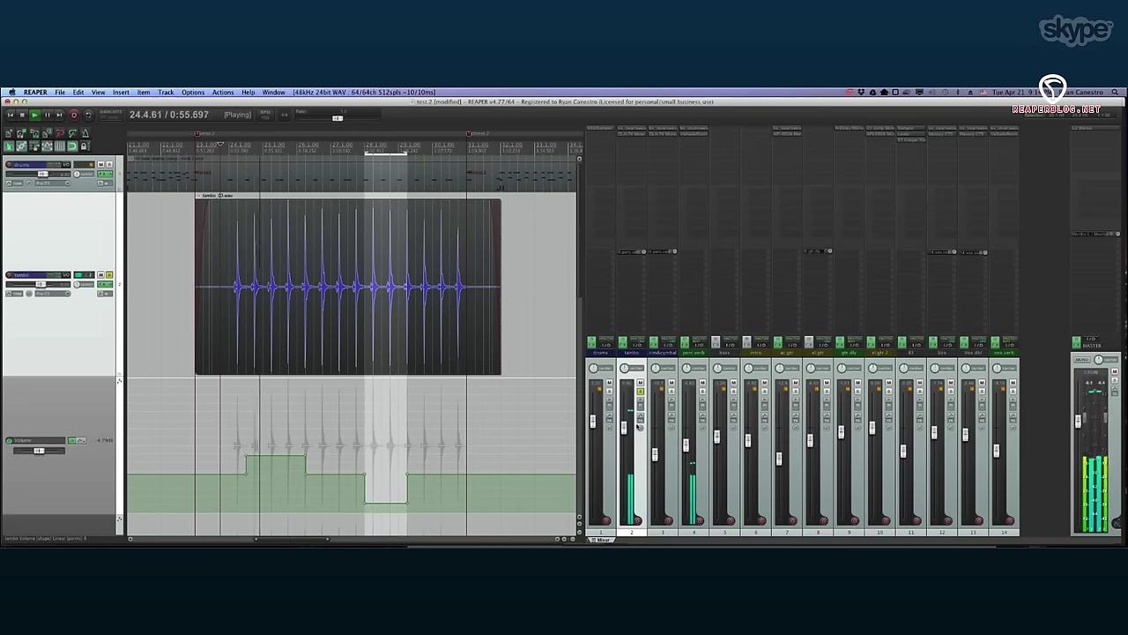
# Raise the tambo track's mixer volume to about +3.75 dB during playback, stop, and lower it back near its earlier level.
pyautogui.moveTo(624, 427)
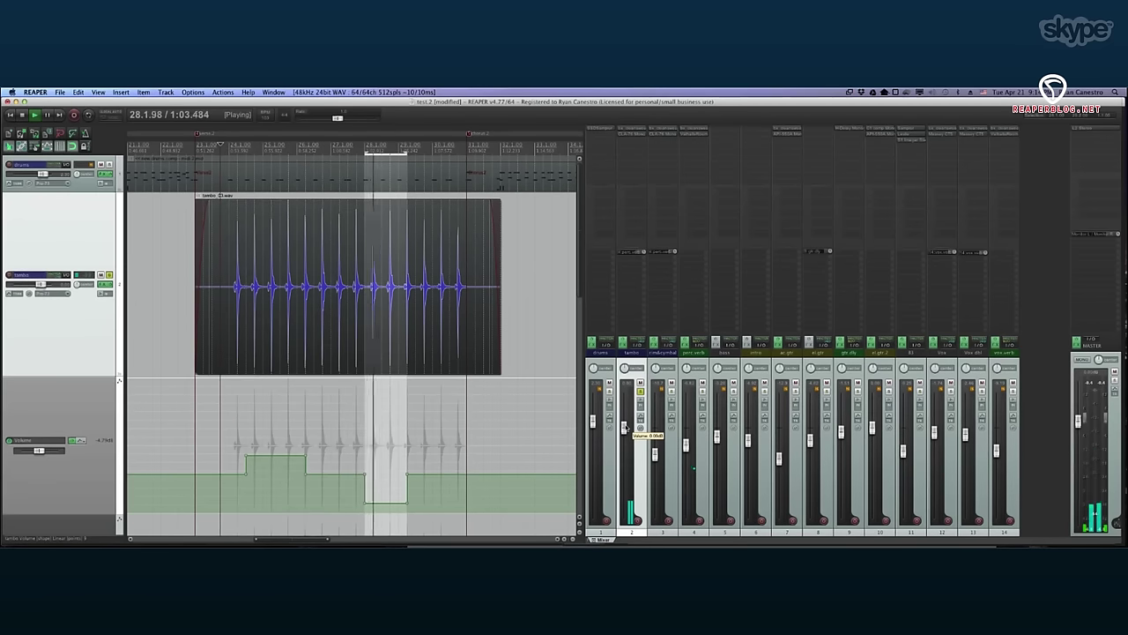
pyautogui.moveTo(625, 429); pyautogui.dragTo(626, 419)
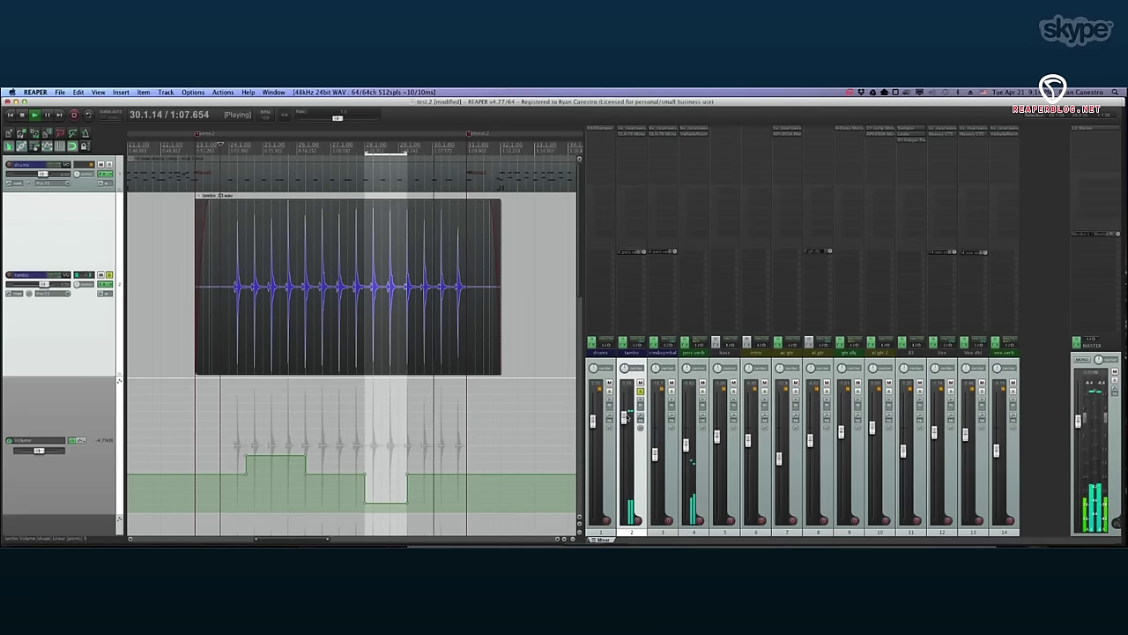
pyautogui.press('space')
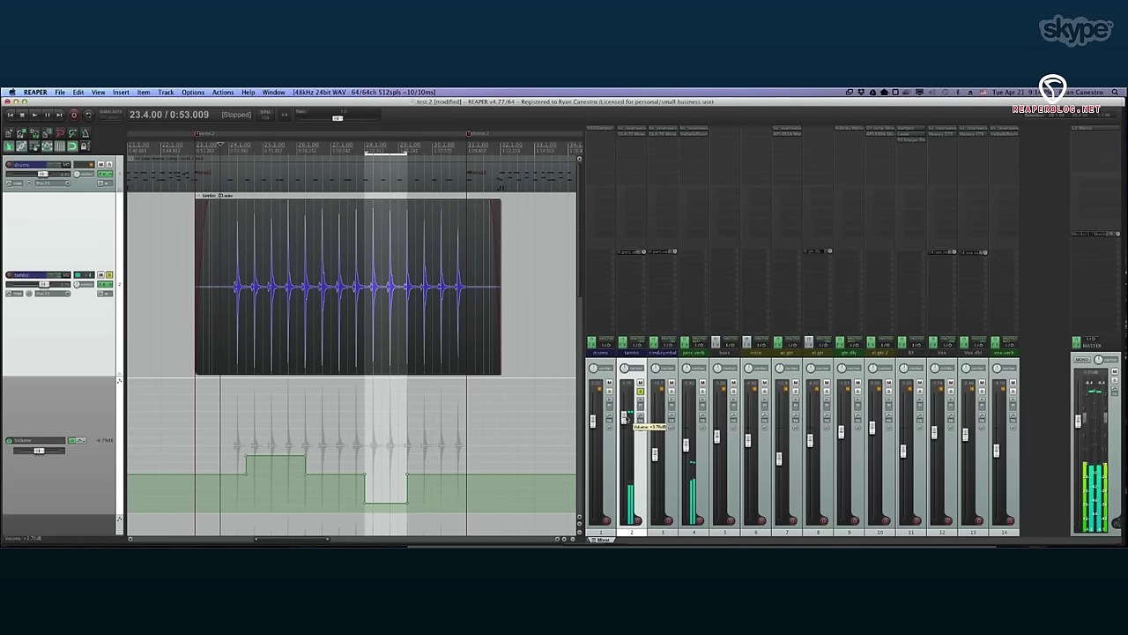
pyautogui.moveTo(624, 421); pyautogui.dragTo(625, 427)
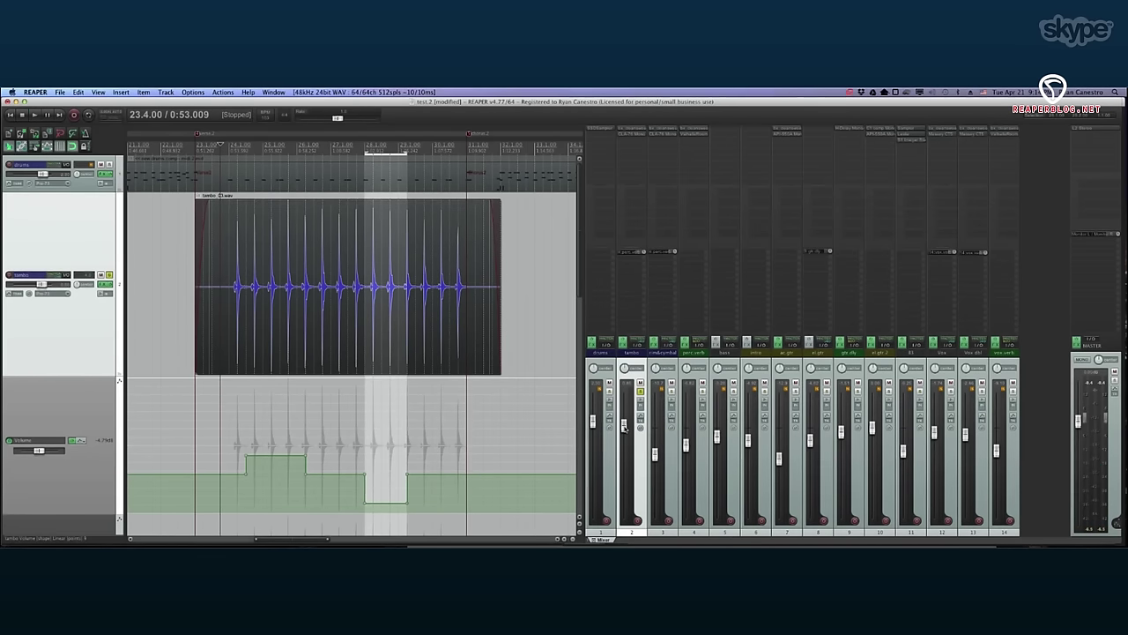
# Delete the tambo Volume envelope points within a time selection from about bar 24 to bar 29.
pyautogui.moveTo(442, 459)
pyautogui.mouseDown()
pyautogui.moveTo(245, 460)
pyautogui.moveTo(416, 467)
pyautogui.mouseUp()
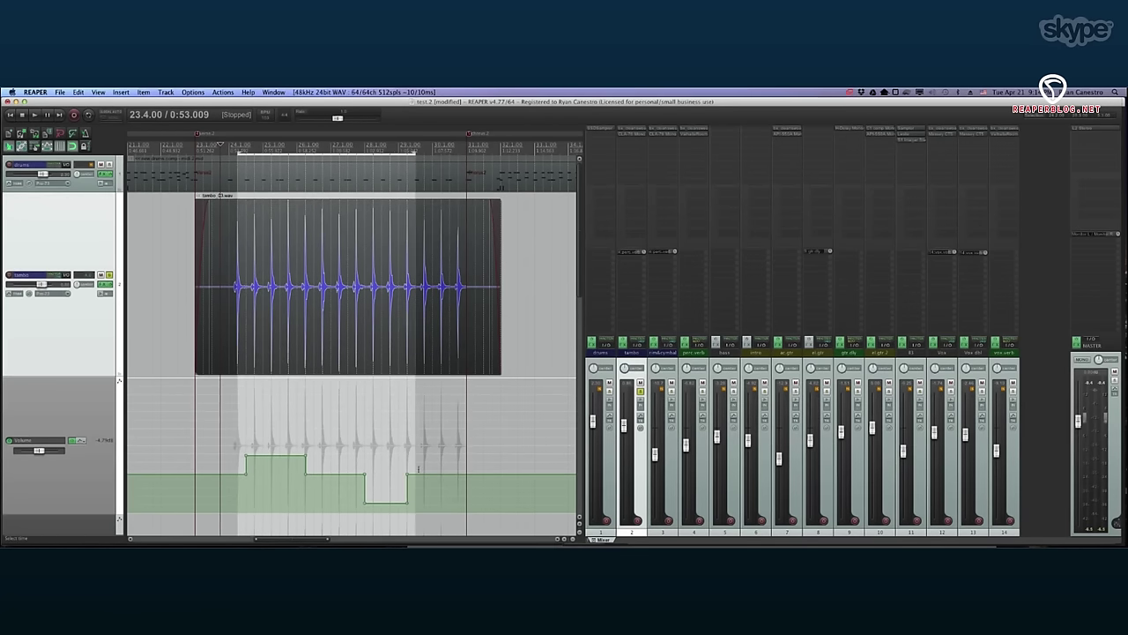
pyautogui.rightClick(348, 473)
pyautogui.click(366, 463)
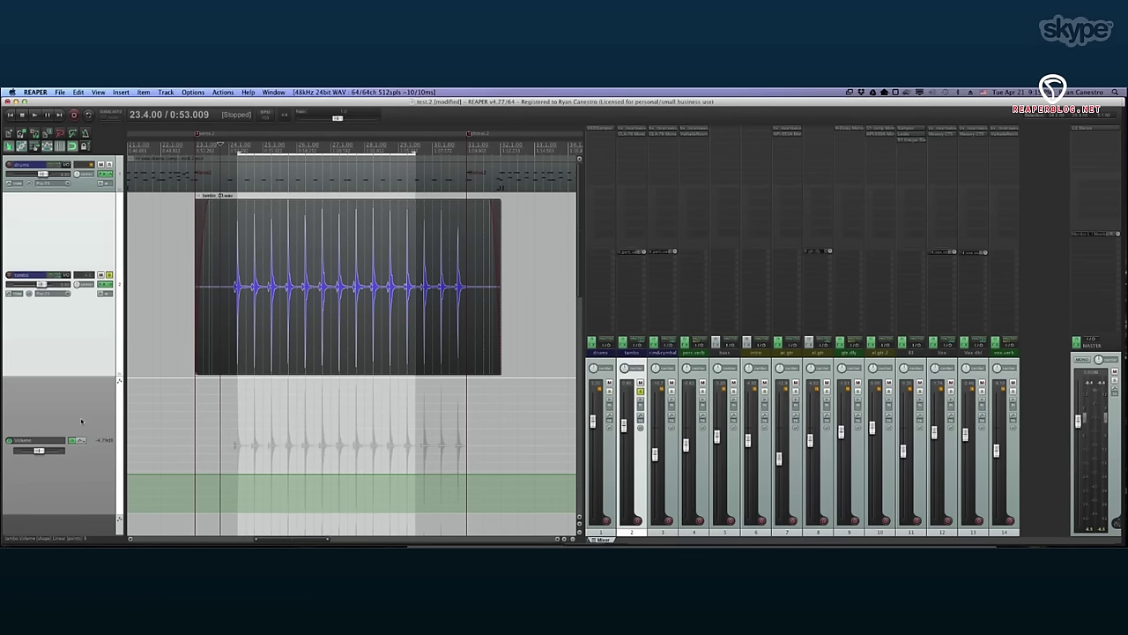
pyautogui.click(175, 260)
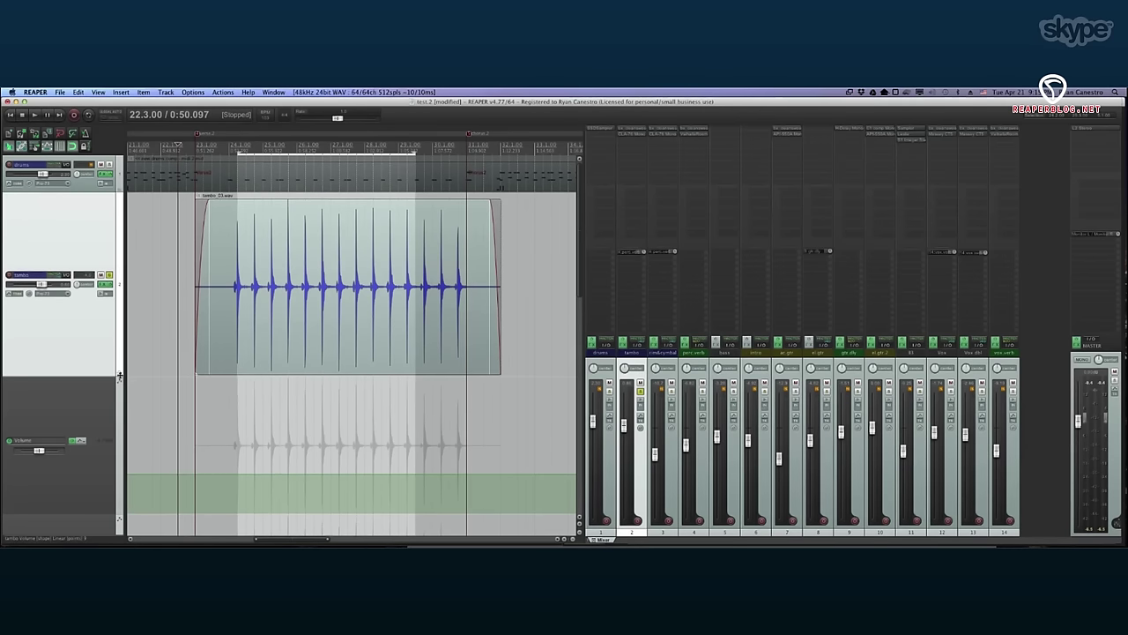
# Switch from the Skype call to the local REAPER session and set the master track's channel count to 6.
pyautogui.press('super+Tab')
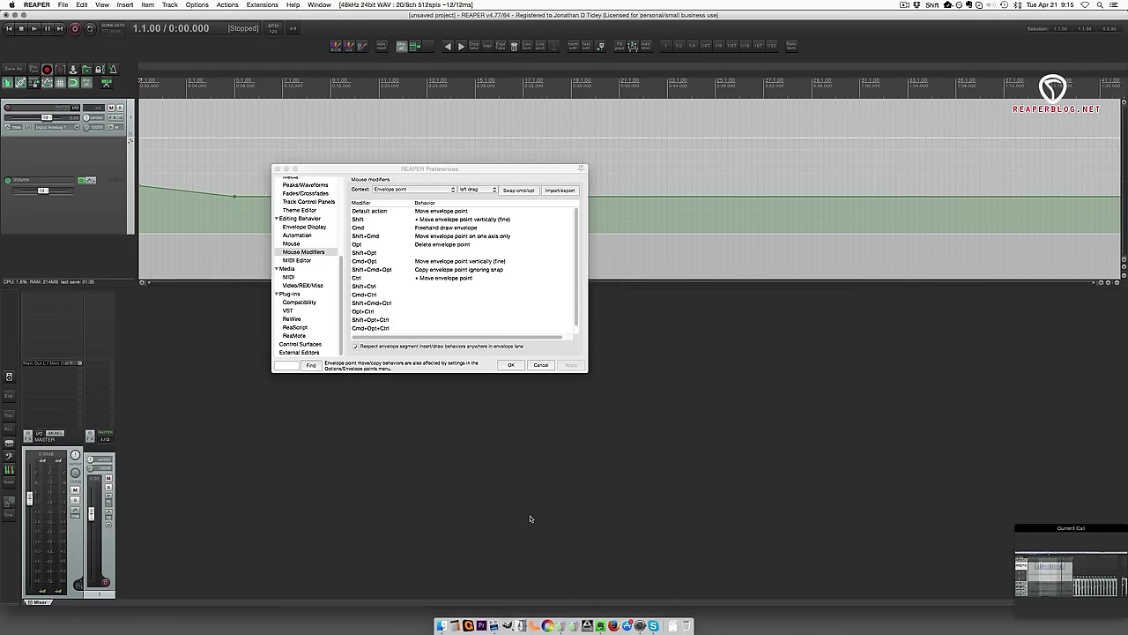
pyautogui.press('super+Tab')
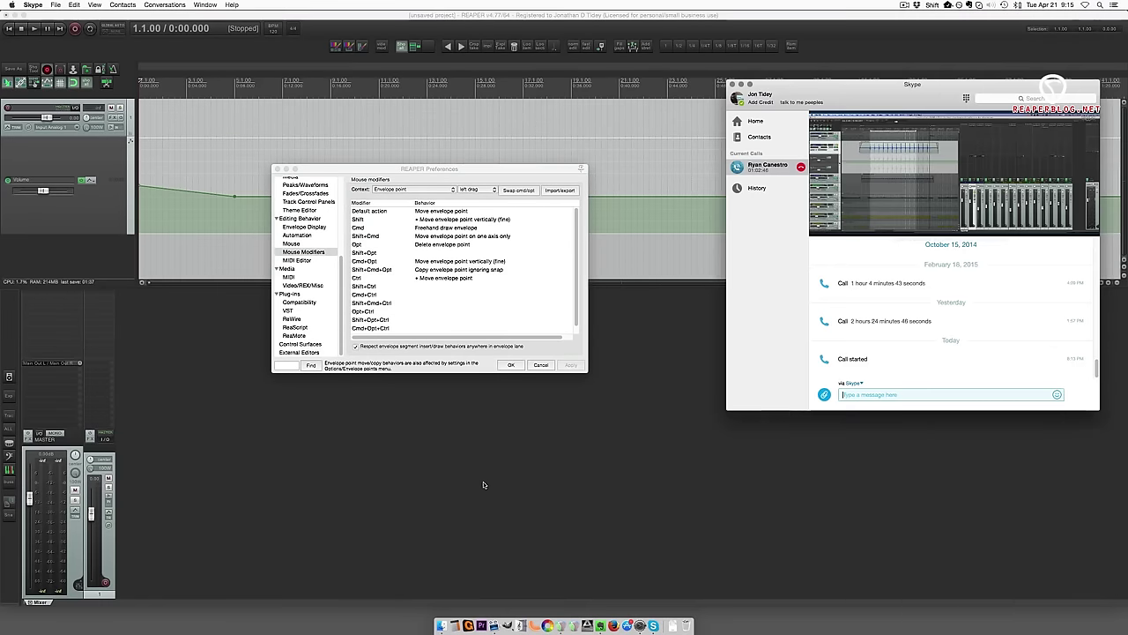
pyautogui.press('super+Tab')
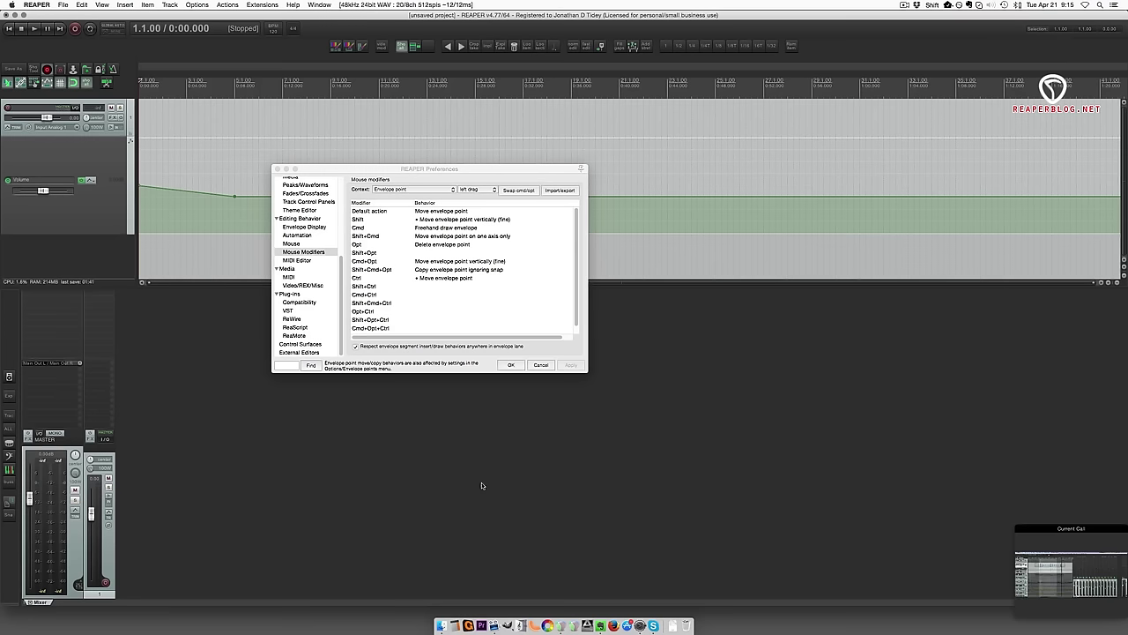
pyautogui.click(38, 433)
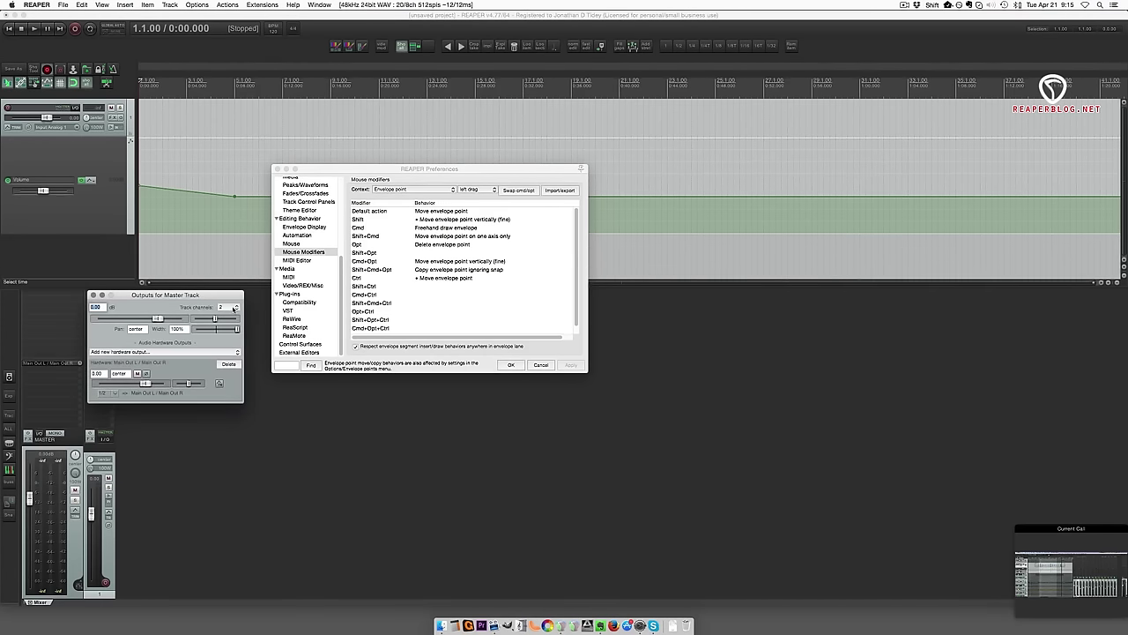
pyautogui.click(231, 307)
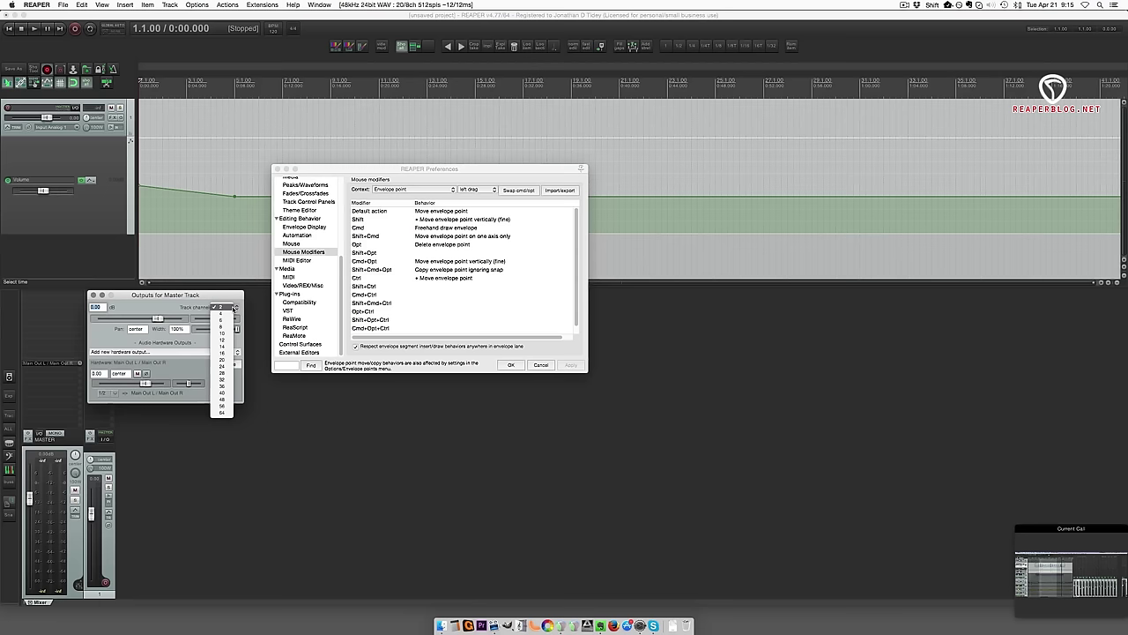
pyautogui.click(230, 321)
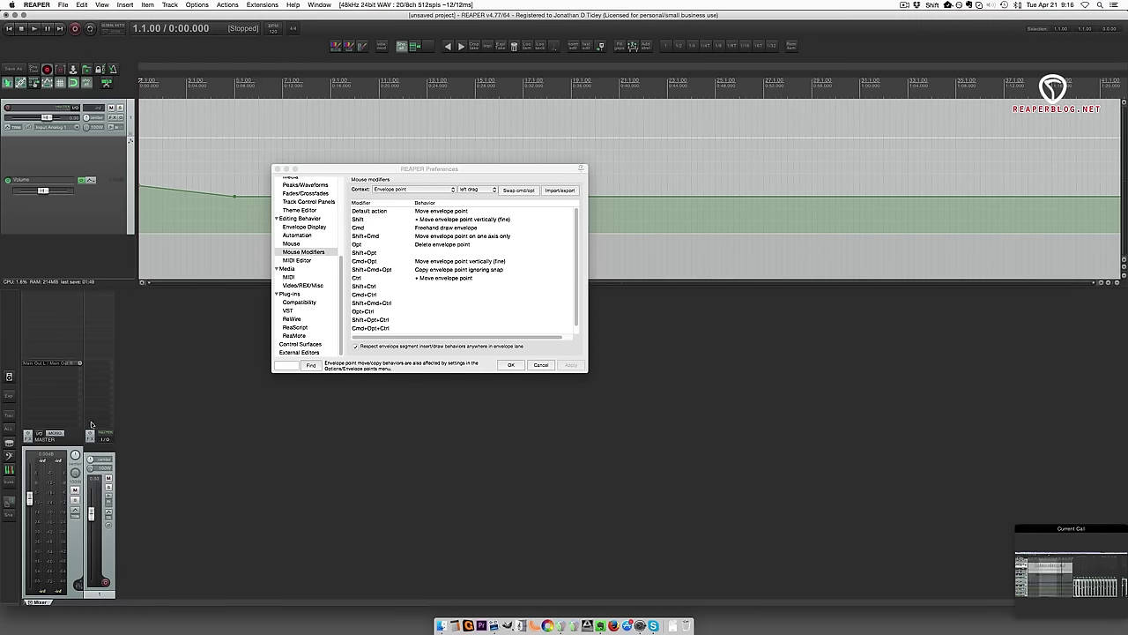
# Switch to Skype and show the shared screen full screen.
pyautogui.press('super+Tab')
pyautogui.moveTo(1011, 174)
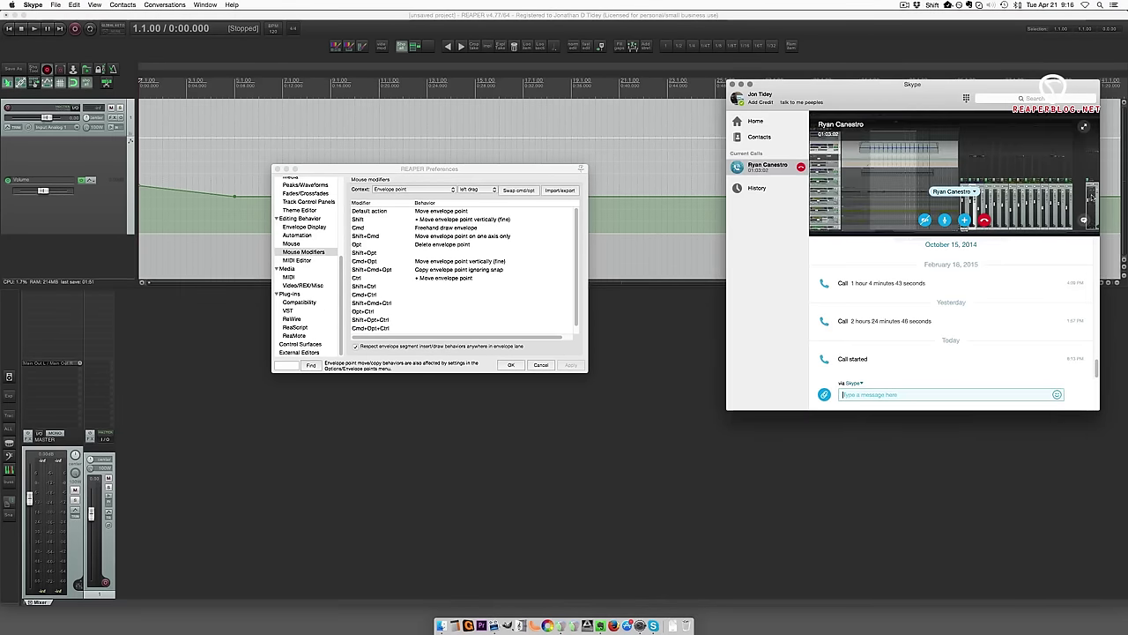
pyautogui.click(1081, 127)
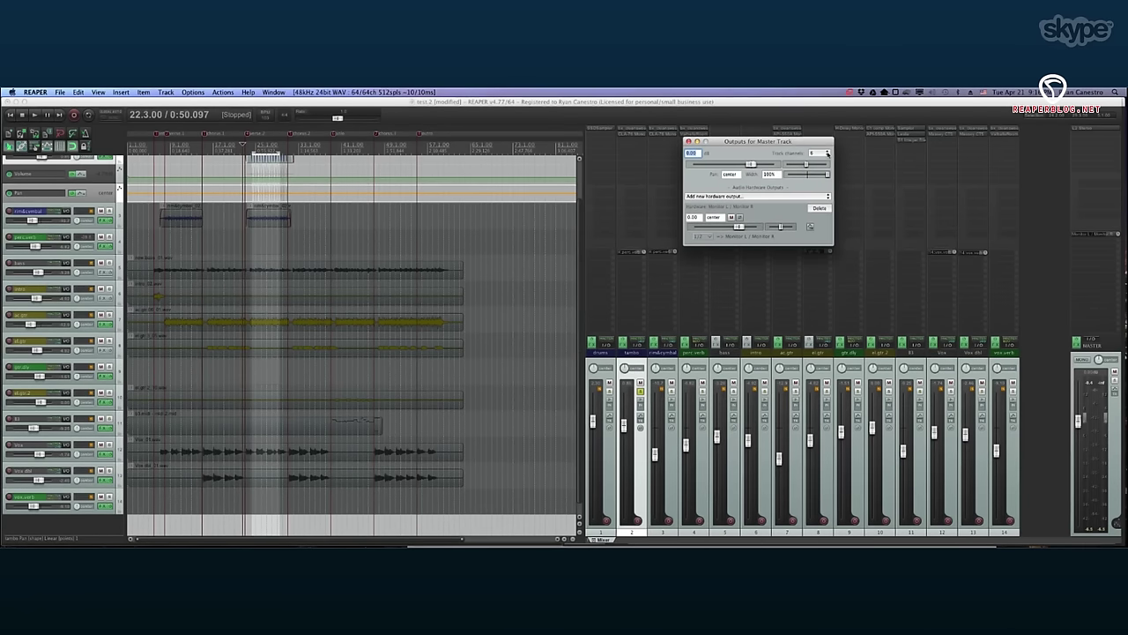
# Switch to Pro Tools on the shared screen, zoom its timeline out to check the recording, and return to REAPER.
pyautogui.press('super+Tab')
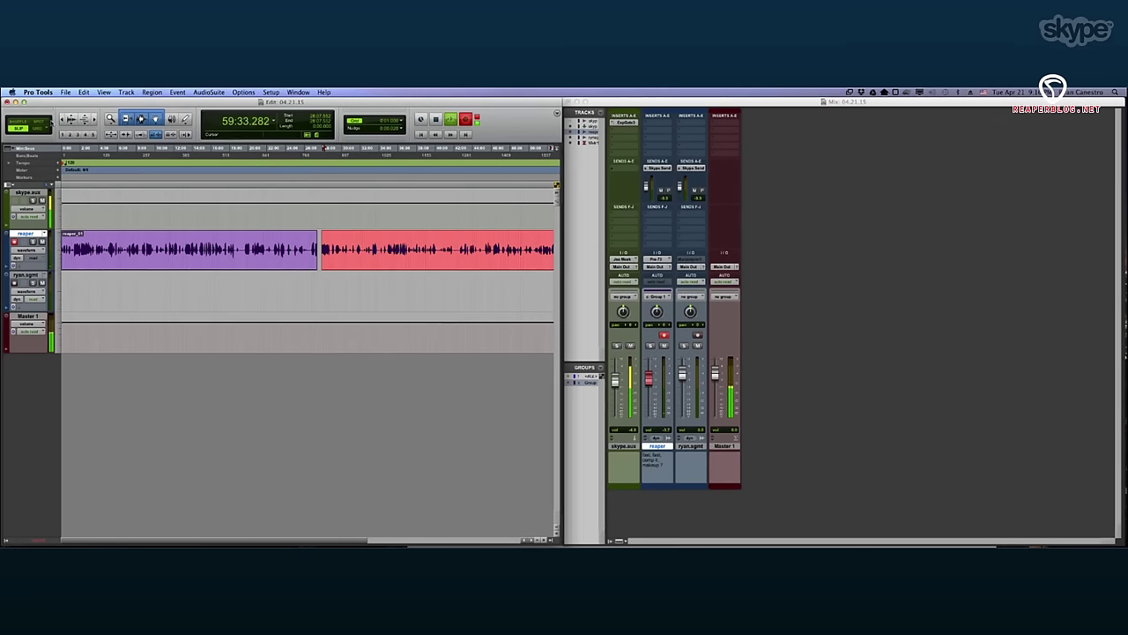
pyautogui.press('super+bracketleft')
pyautogui.press('super+bracketleft')
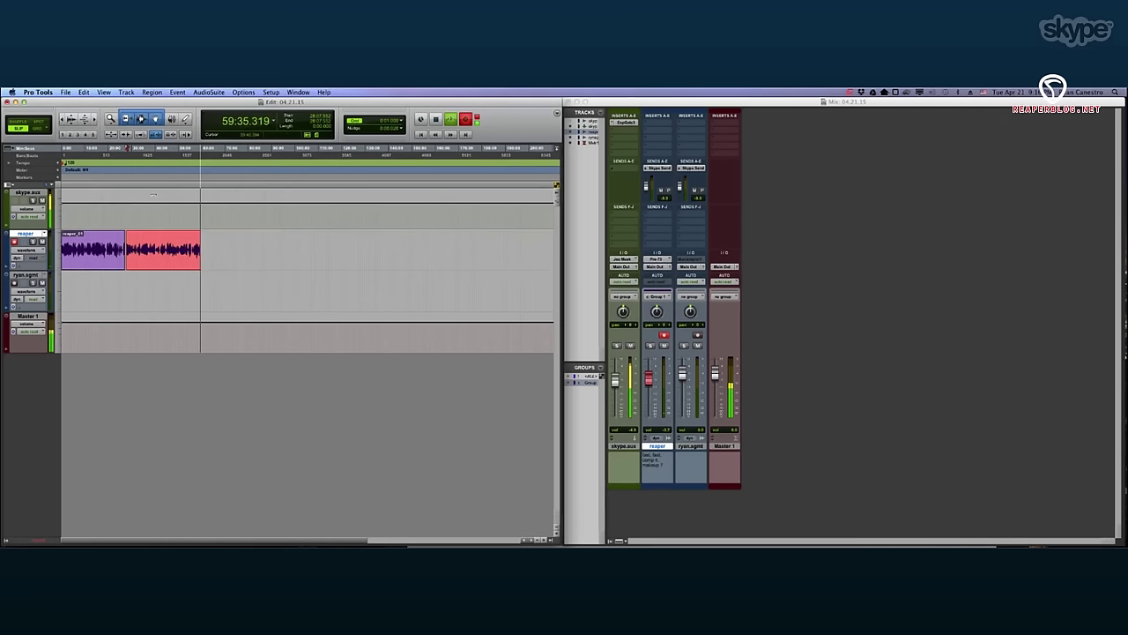
pyautogui.press('super+Tab')
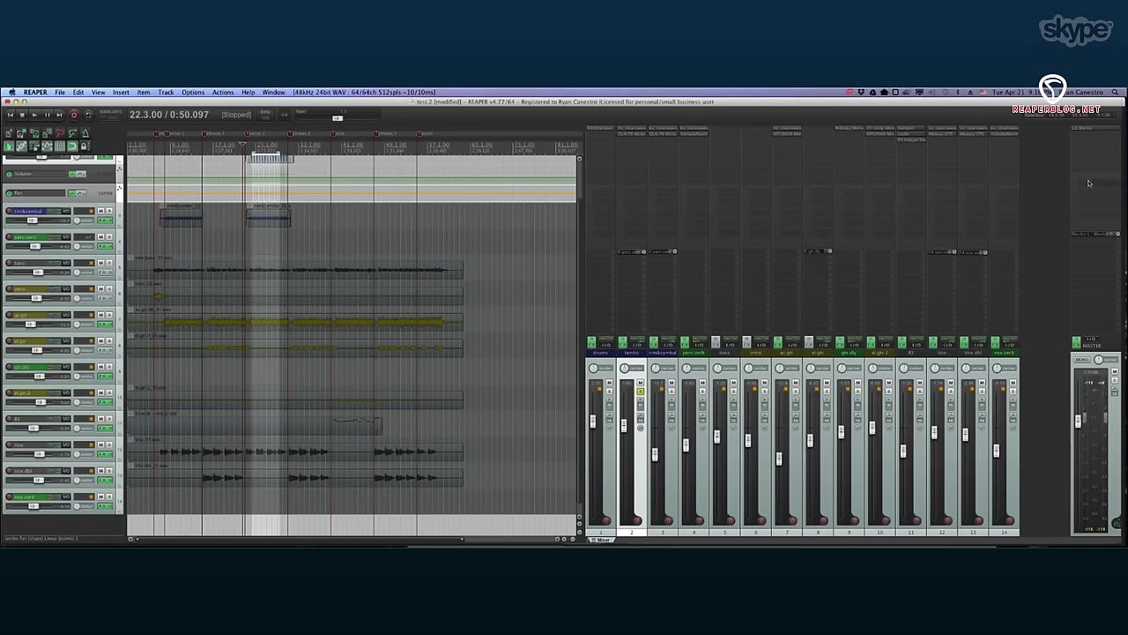
# Switch to the local REAPER session and close the Preferences dialog.
pyautogui.press('super+Tab')
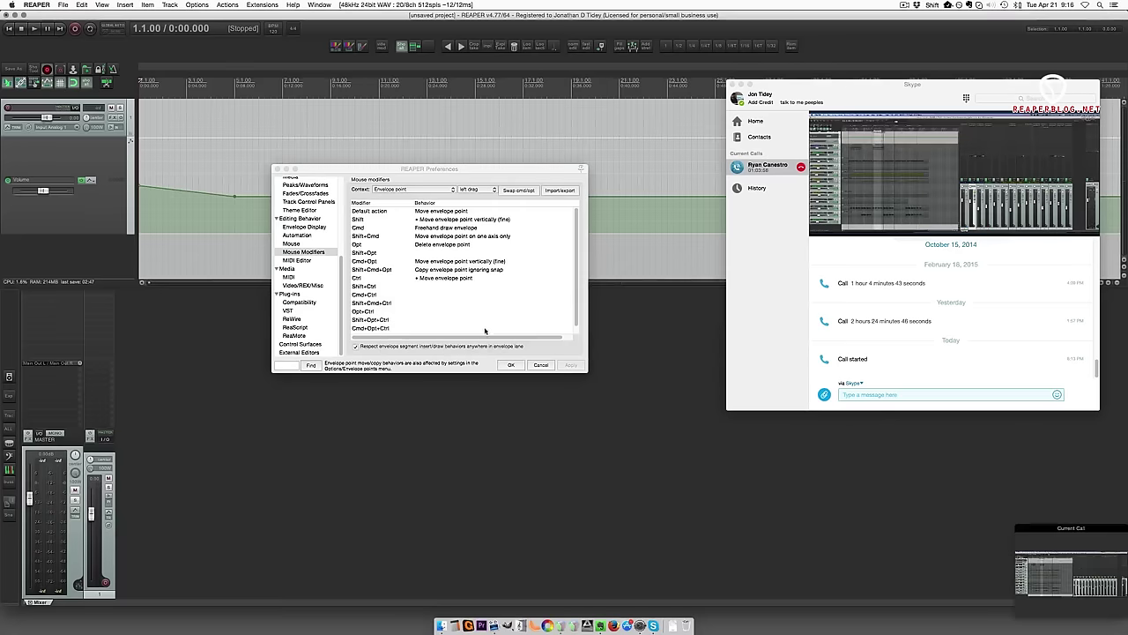
pyautogui.click(571, 453)
pyautogui.click(510, 365)
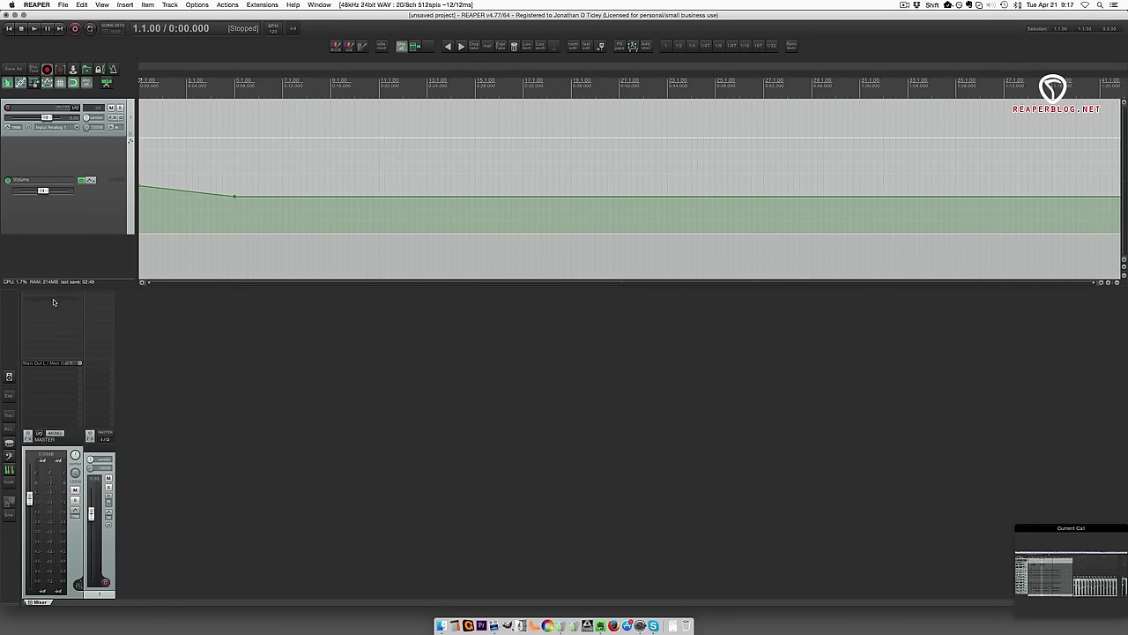
# Add the Cockos ReaSurround plug-in to the master track and move its window clear of the master's mixer strip.
pyautogui.press('super+alt+f')
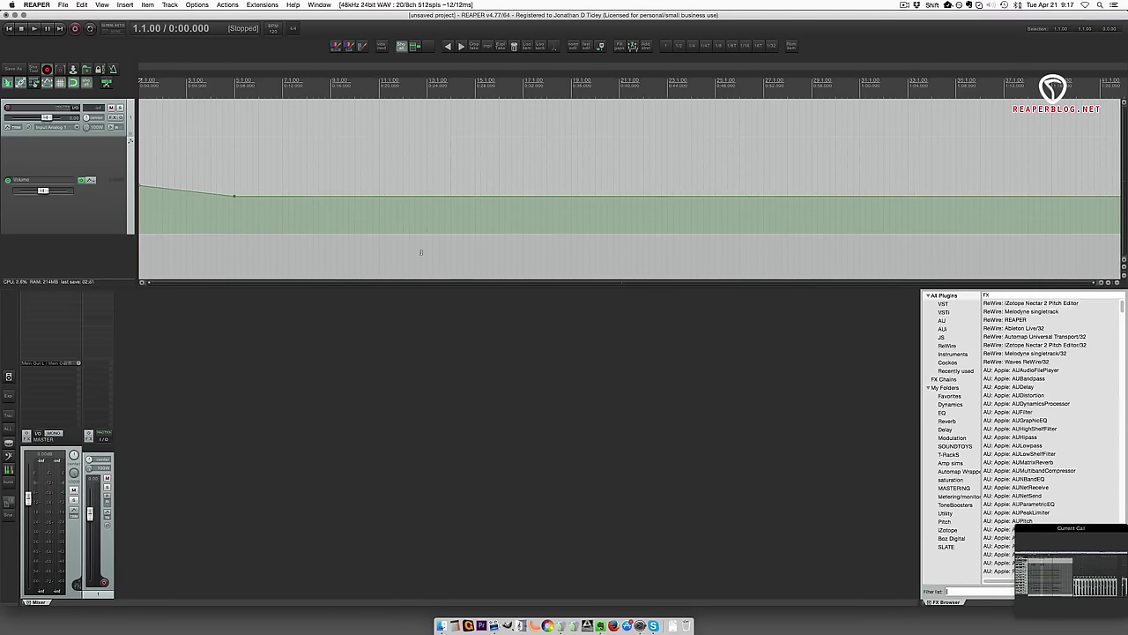
pyautogui.click(959, 362)
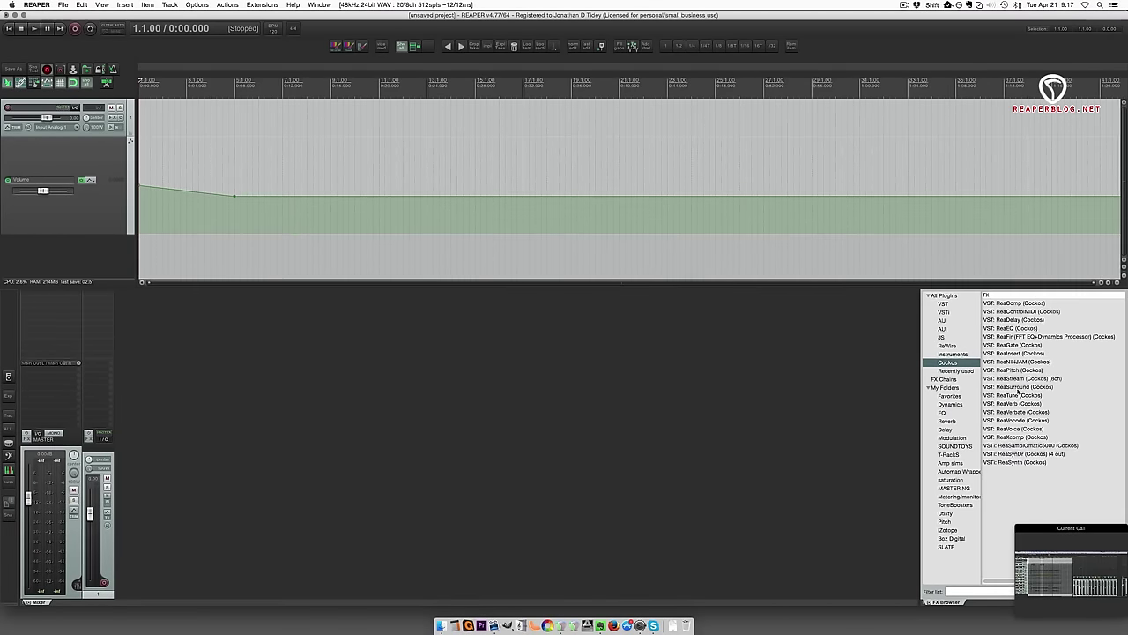
pyautogui.doubleClick(1020, 387)
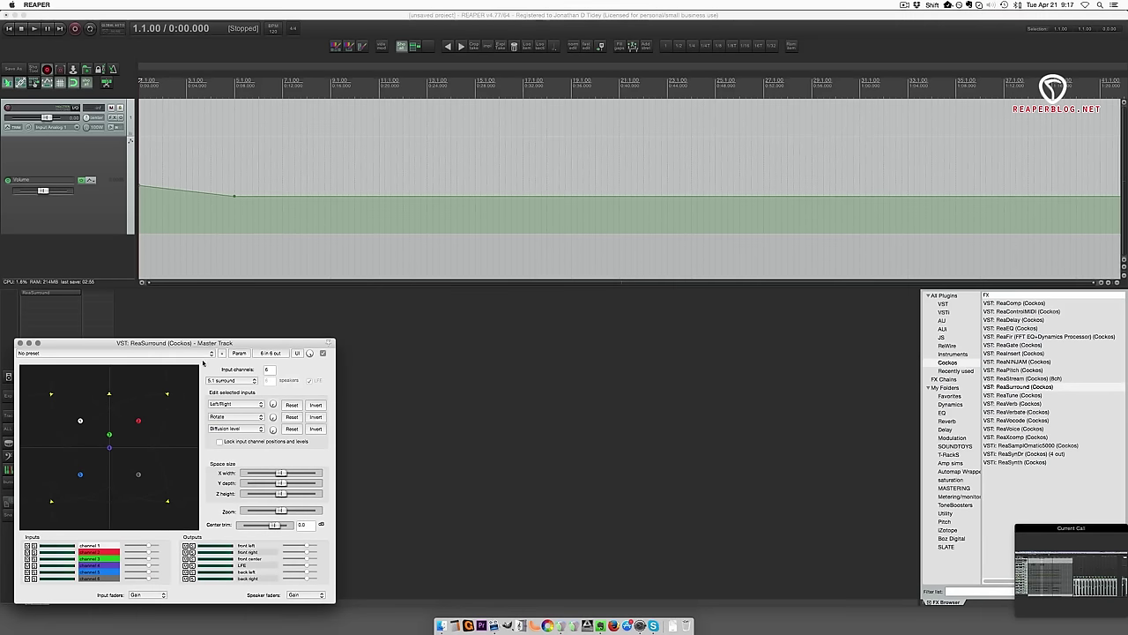
pyautogui.moveTo(216, 342); pyautogui.dragTo(428, 319)
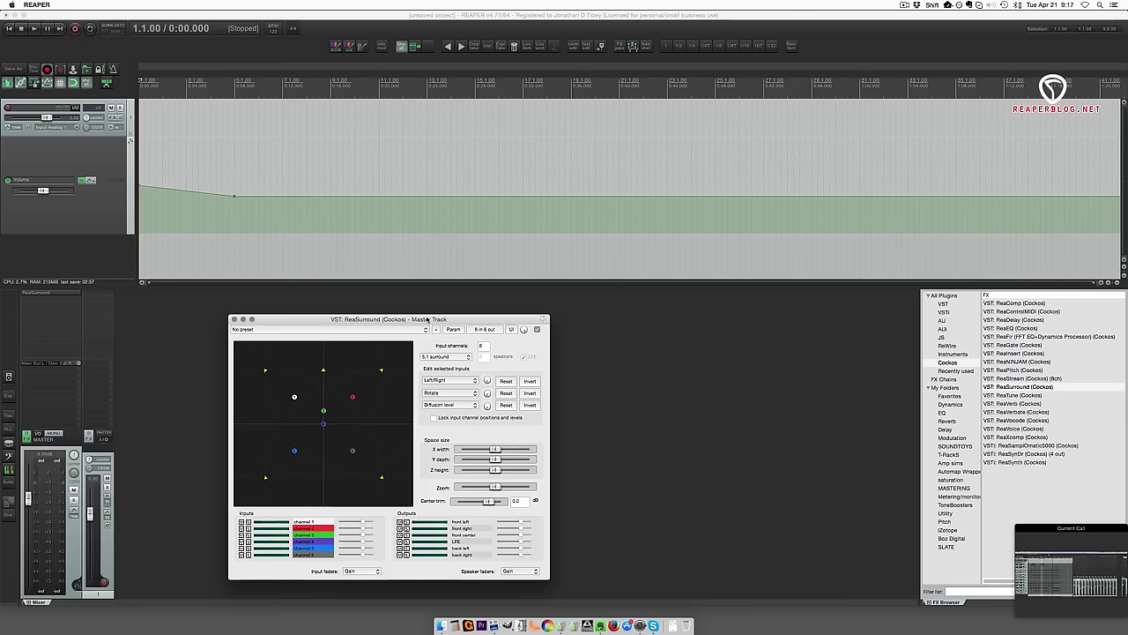
pyautogui.moveTo(426, 319); pyautogui.dragTo(443, 315)
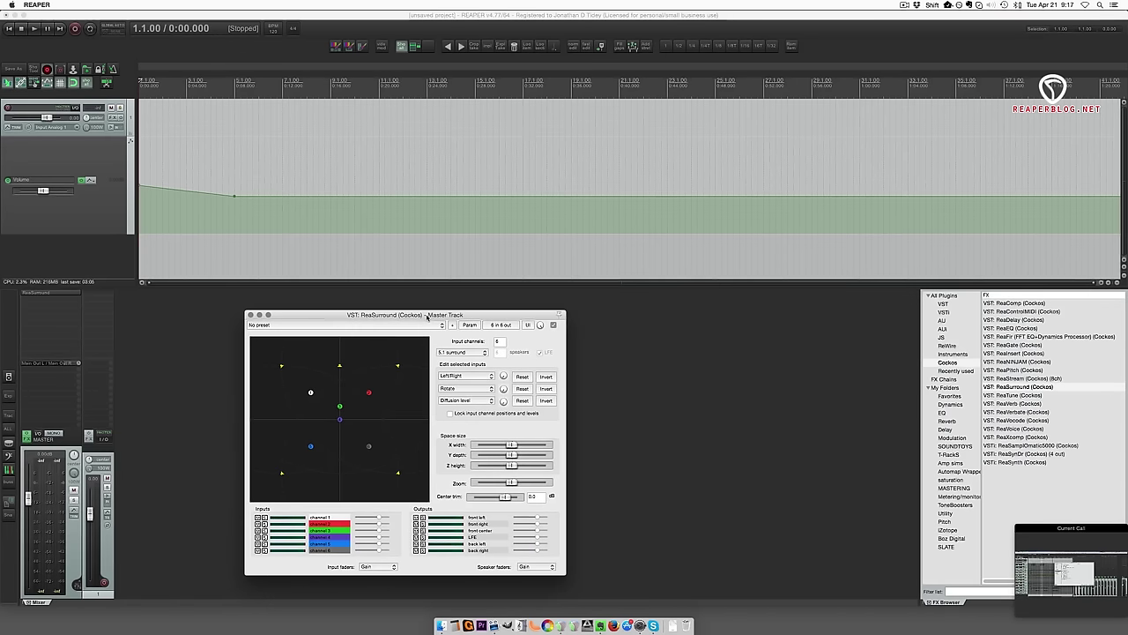
# Return to the Skype call and enlarge the shared screen to full screen.
pyautogui.press('super+Tab')
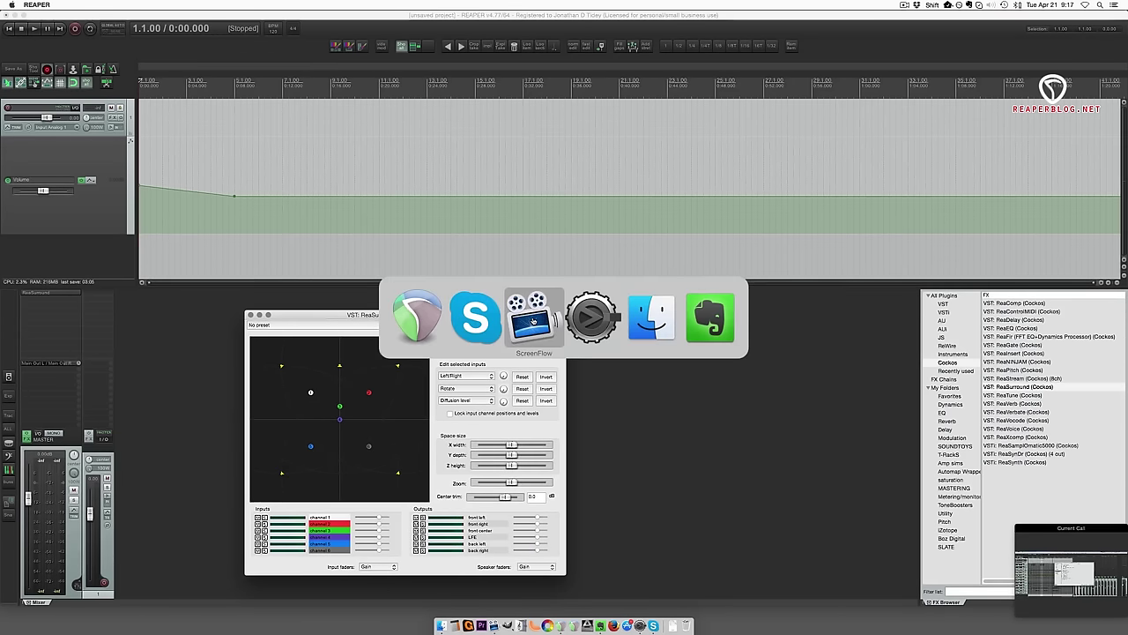
pyautogui.click(475, 317)
pyautogui.click(1085, 129)
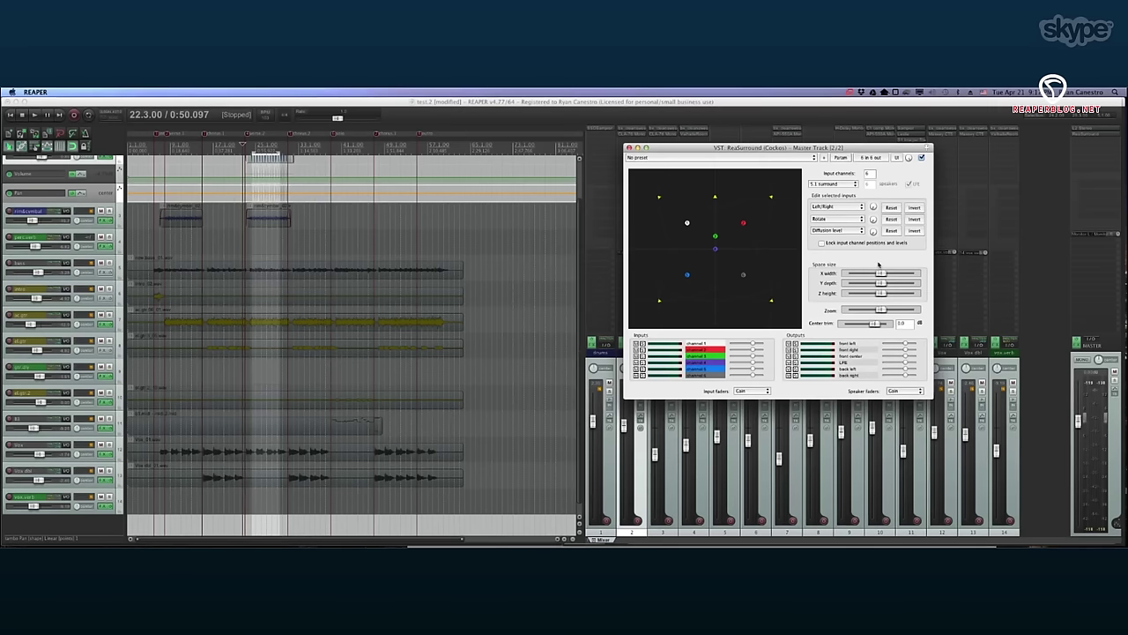
# Inspect the pin connector routing of ReaSurround on the master track and reposition the plug-in window.
pyautogui.click(873, 156)
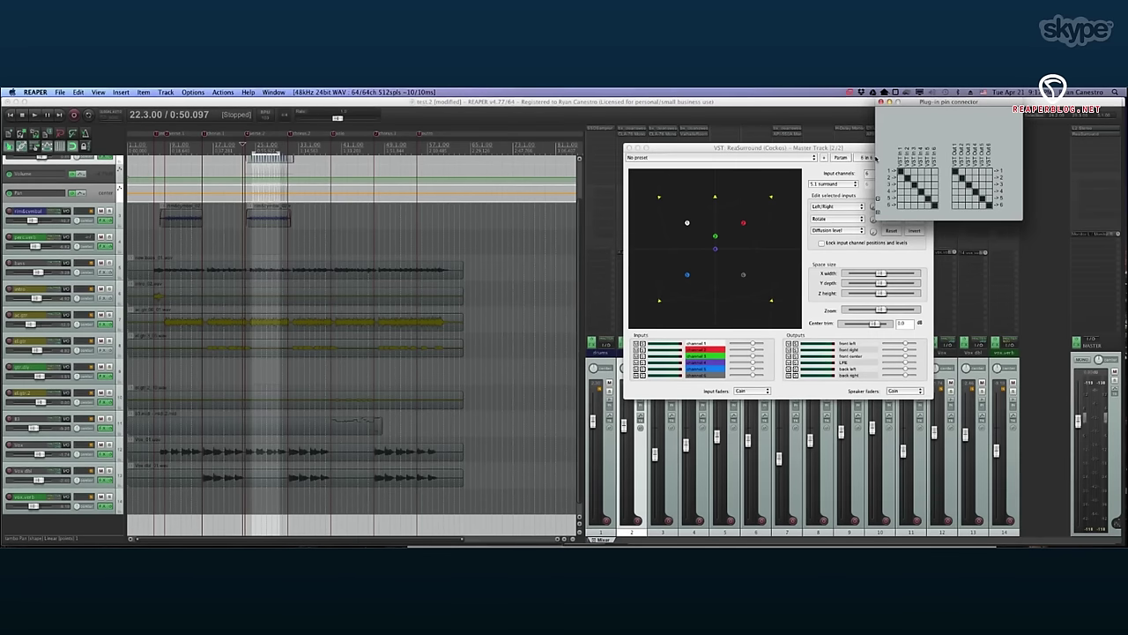
pyautogui.click(880, 102)
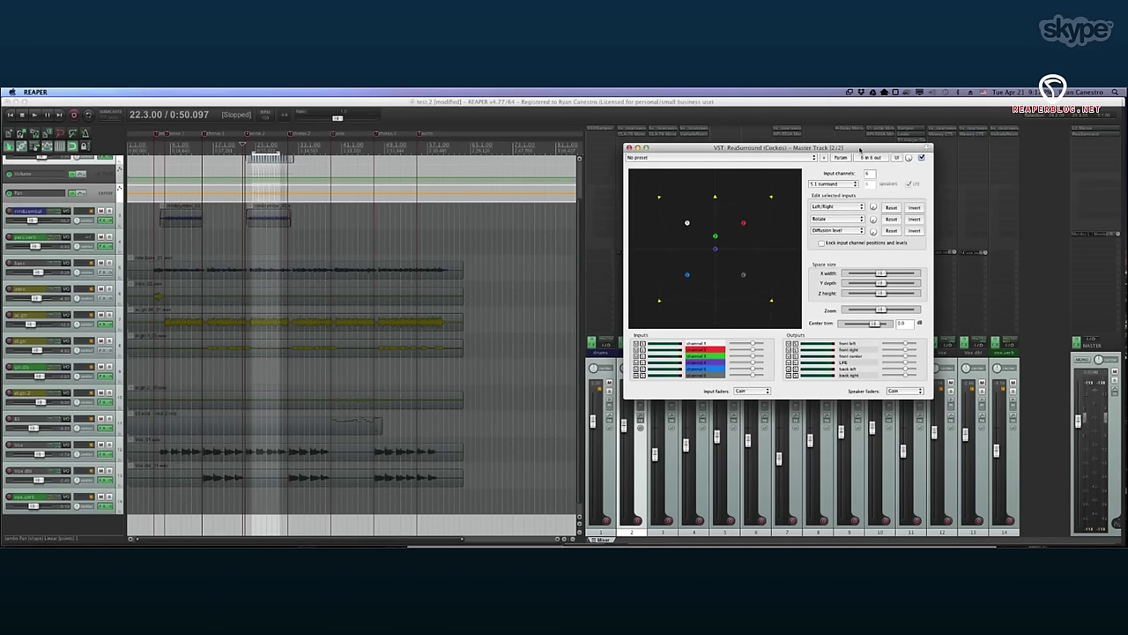
pyautogui.moveTo(876, 158); pyautogui.dragTo(917, 154)
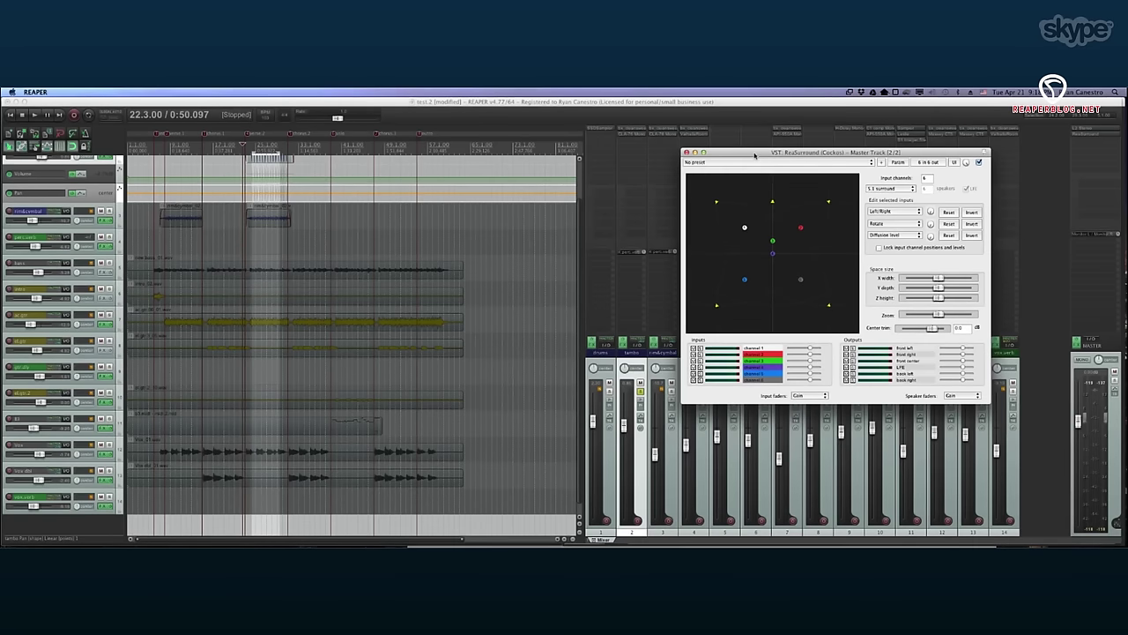
pyautogui.moveTo(754, 154); pyautogui.dragTo(744, 138)
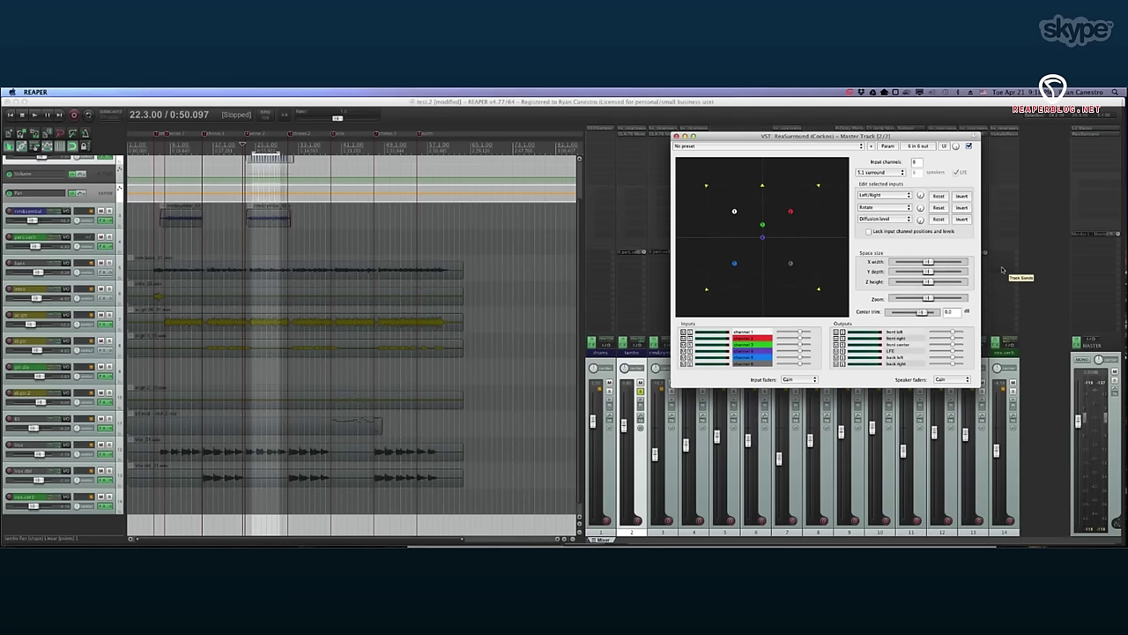
pyautogui.click(923, 147)
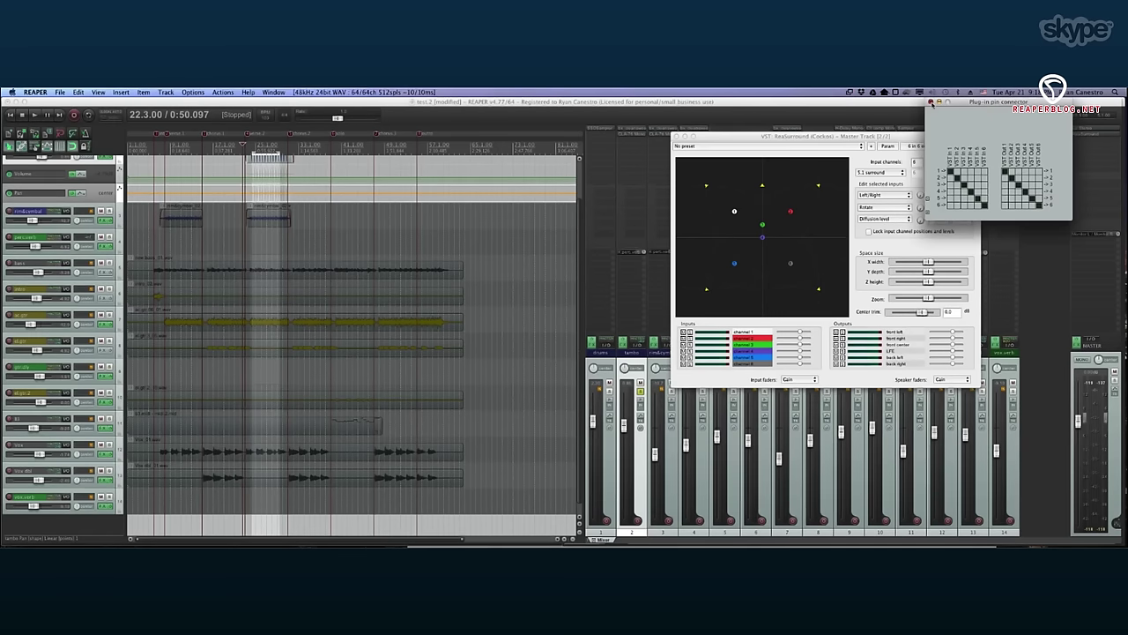
pyautogui.click(931, 102)
# Close the ReaSurround window and delete the plug-in from the master track's FX.
pyautogui.moveTo(759, 141); pyautogui.dragTo(624, 155)
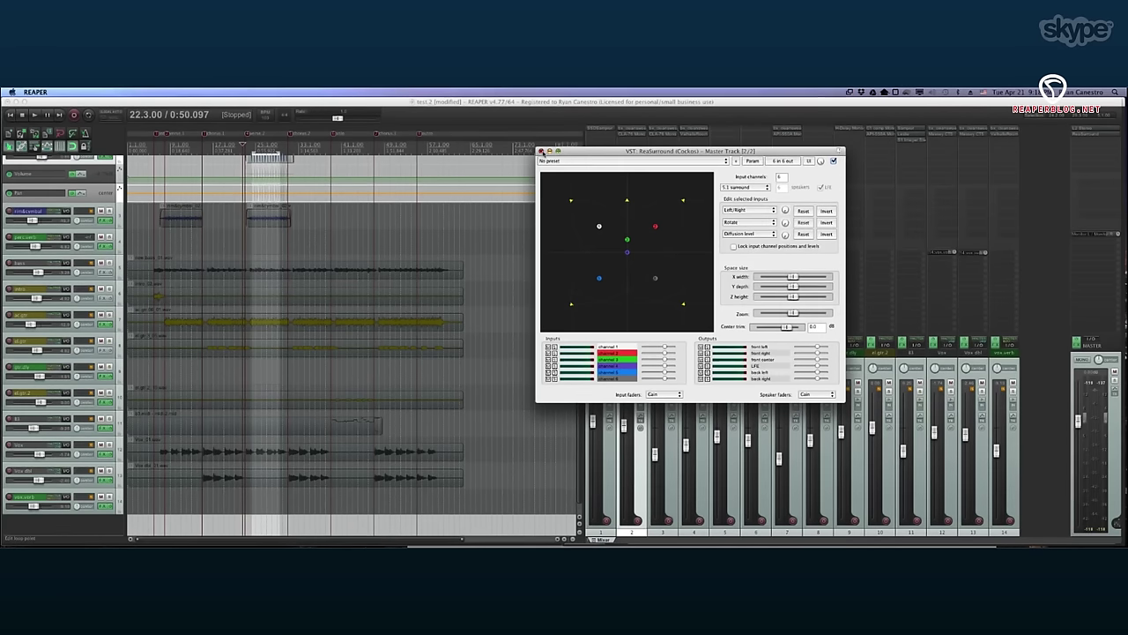
pyautogui.click(541, 152)
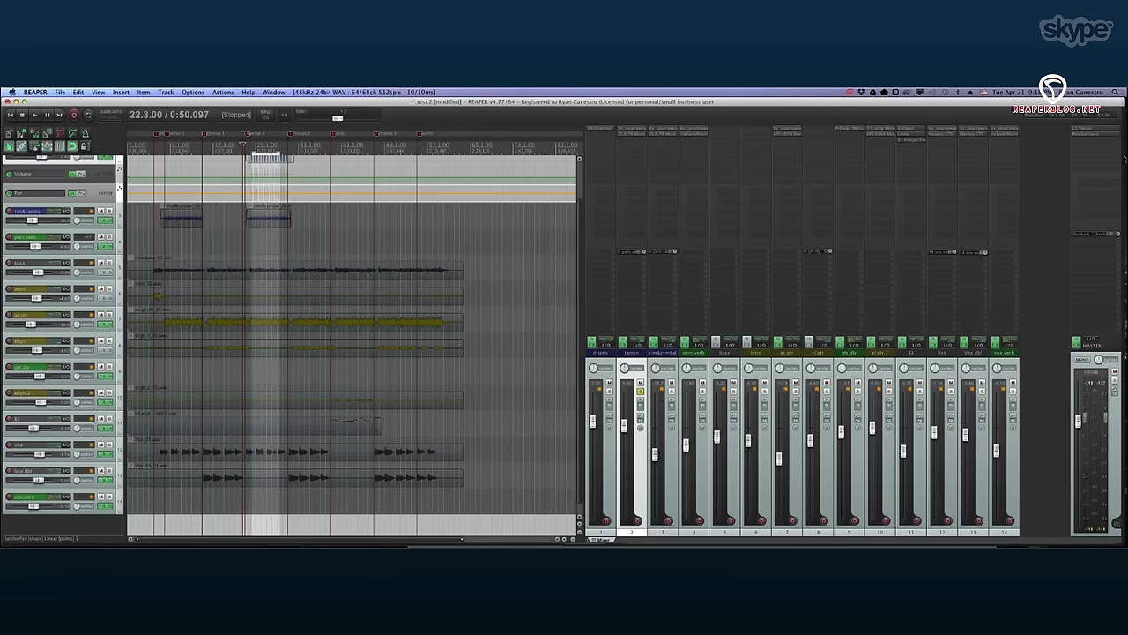
pyautogui.click(1086, 134)
pyautogui.rightClick(1085, 134)
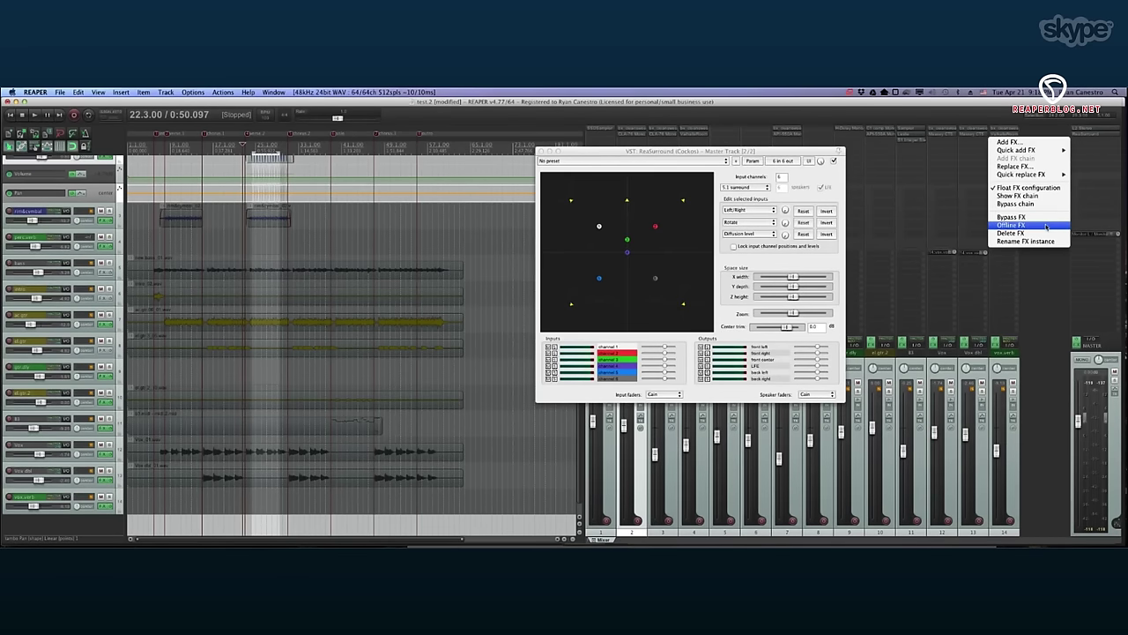
pyautogui.click(1044, 233)
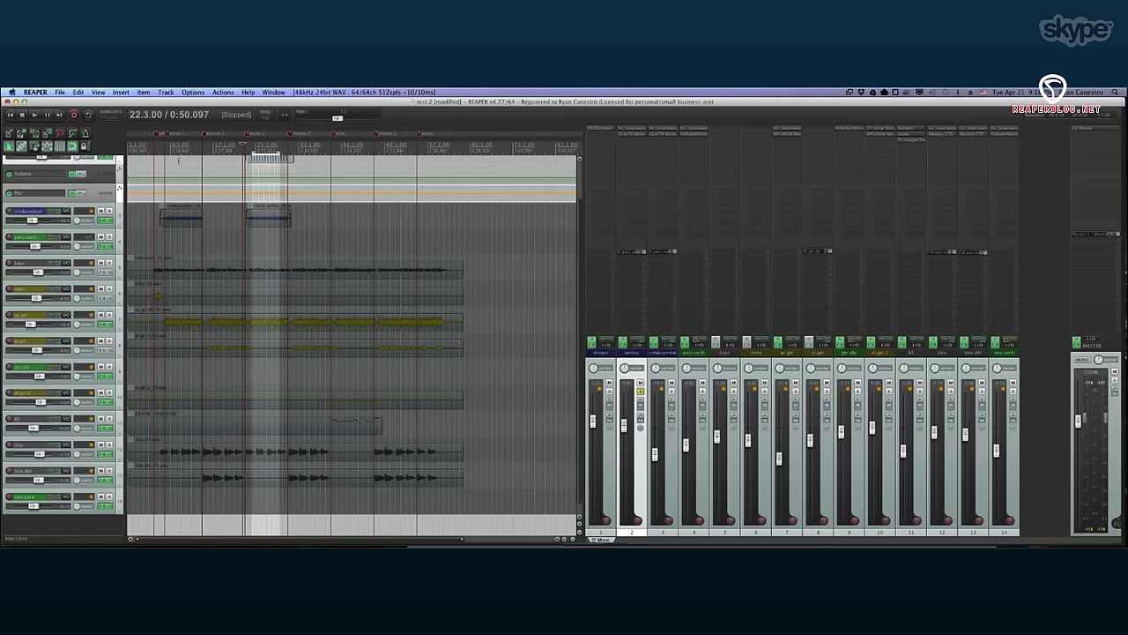
# Open the audio device preferences and check the MadiXtreme 1 device in Audio MIDI Setup.
pyautogui.click(204, 91)
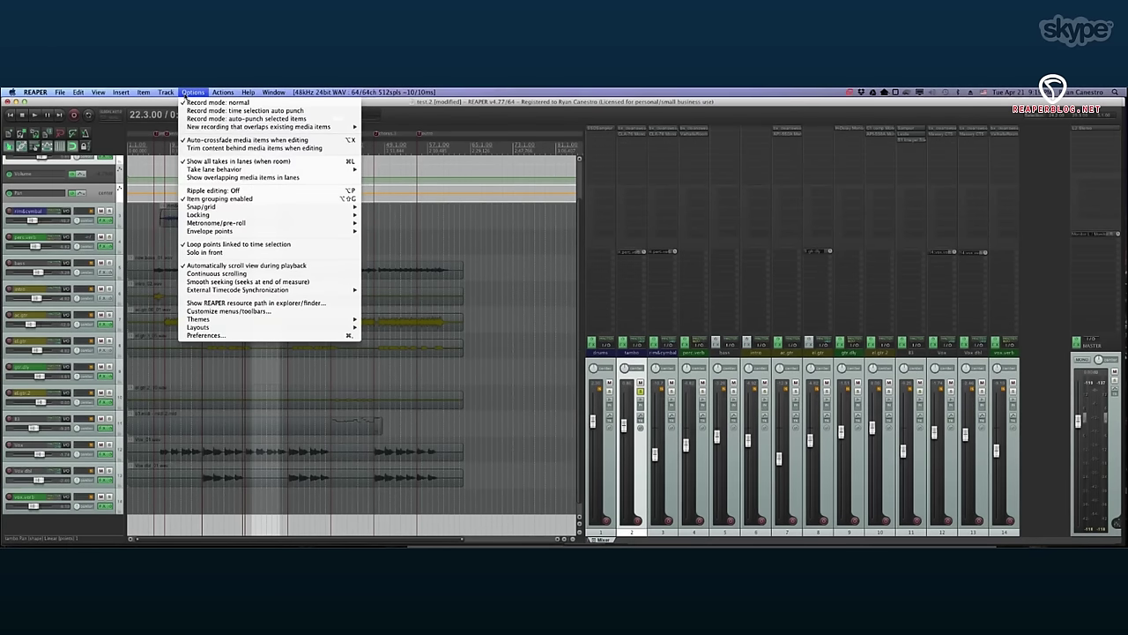
pyautogui.moveTo(35, 91)
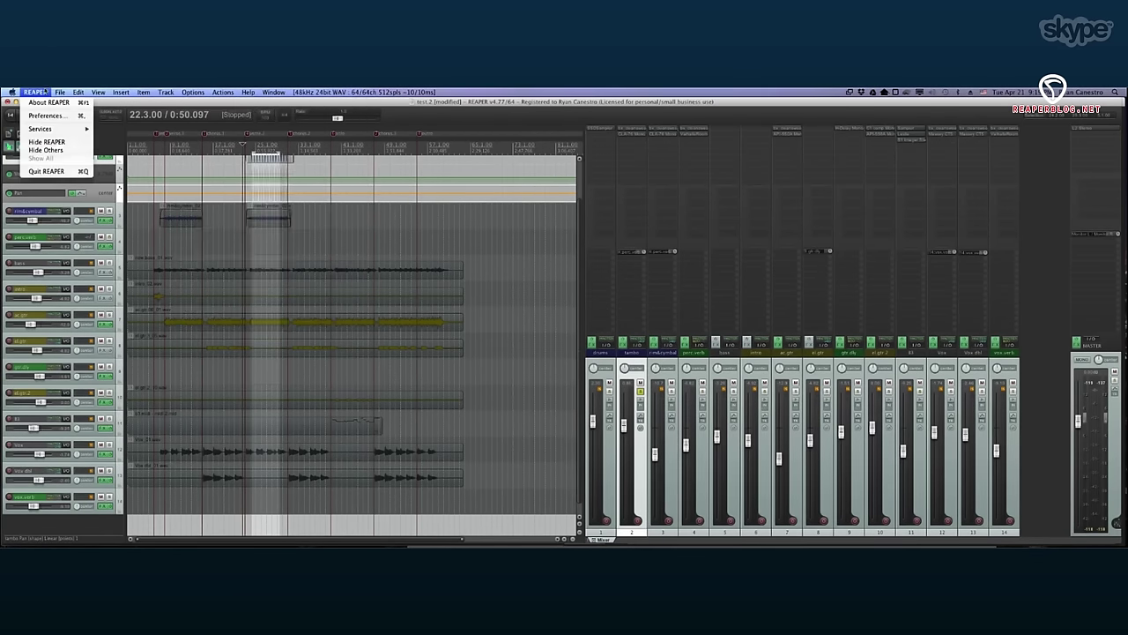
pyautogui.click(50, 118)
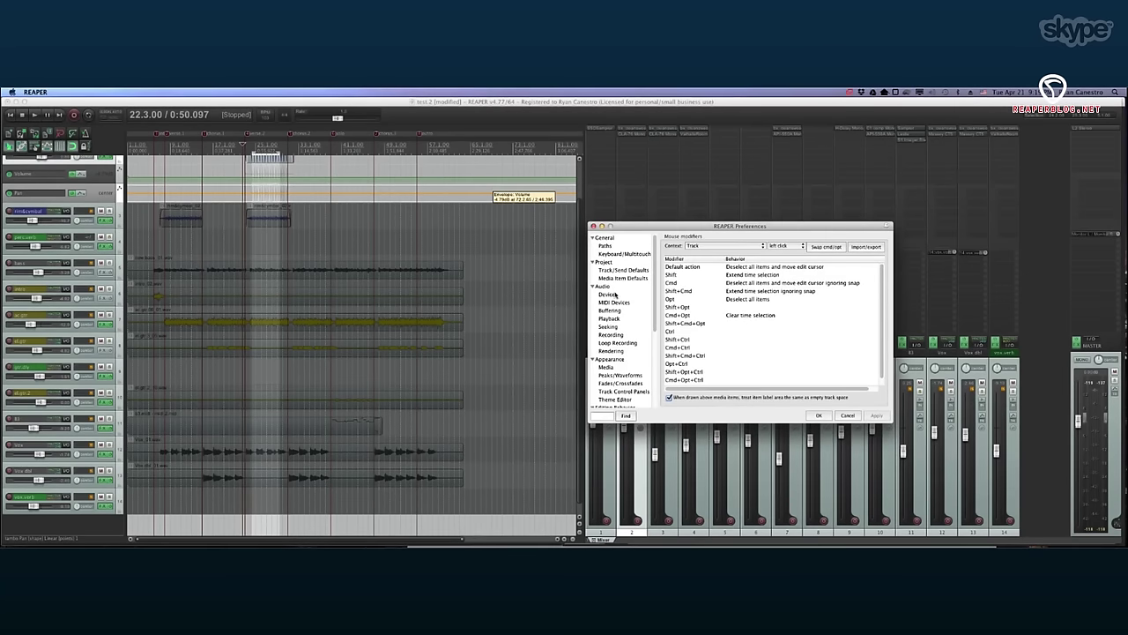
pyautogui.click(615, 294)
pyautogui.click(799, 266)
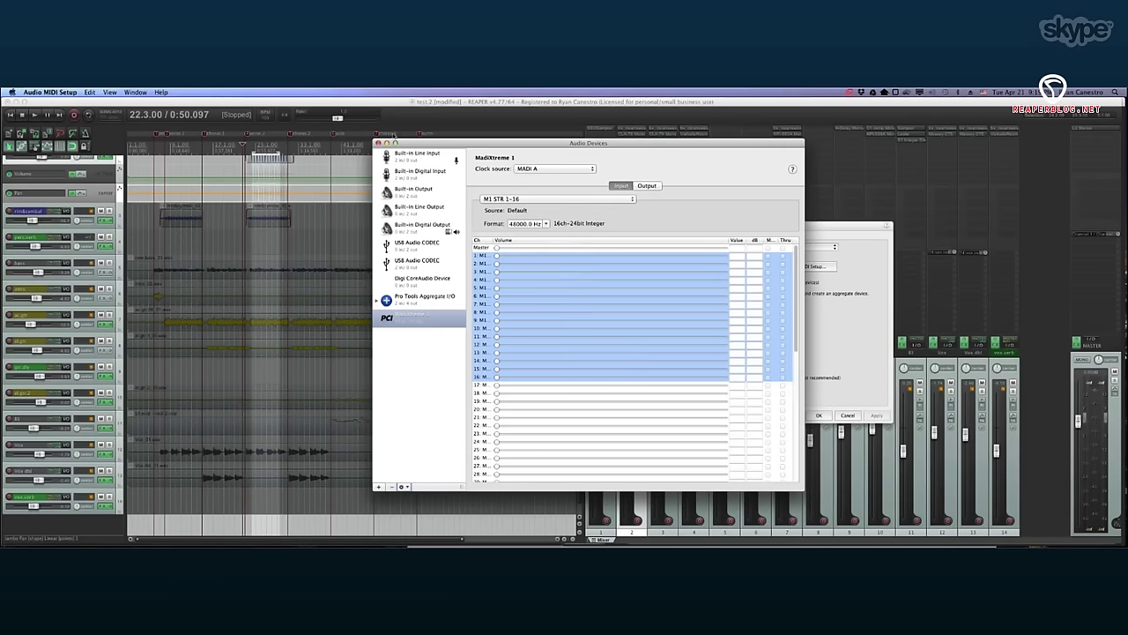
pyautogui.press('super+w')
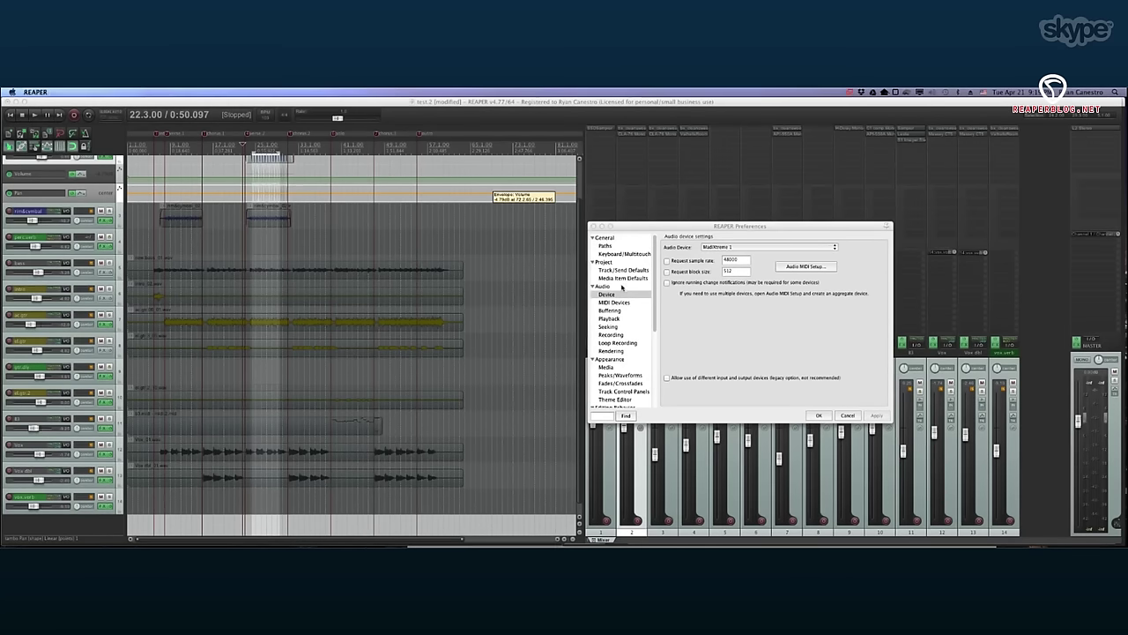
# Examine the input channel aliases in the Audio preferences and cancel the mapping window without changes.
pyautogui.click(622, 286)
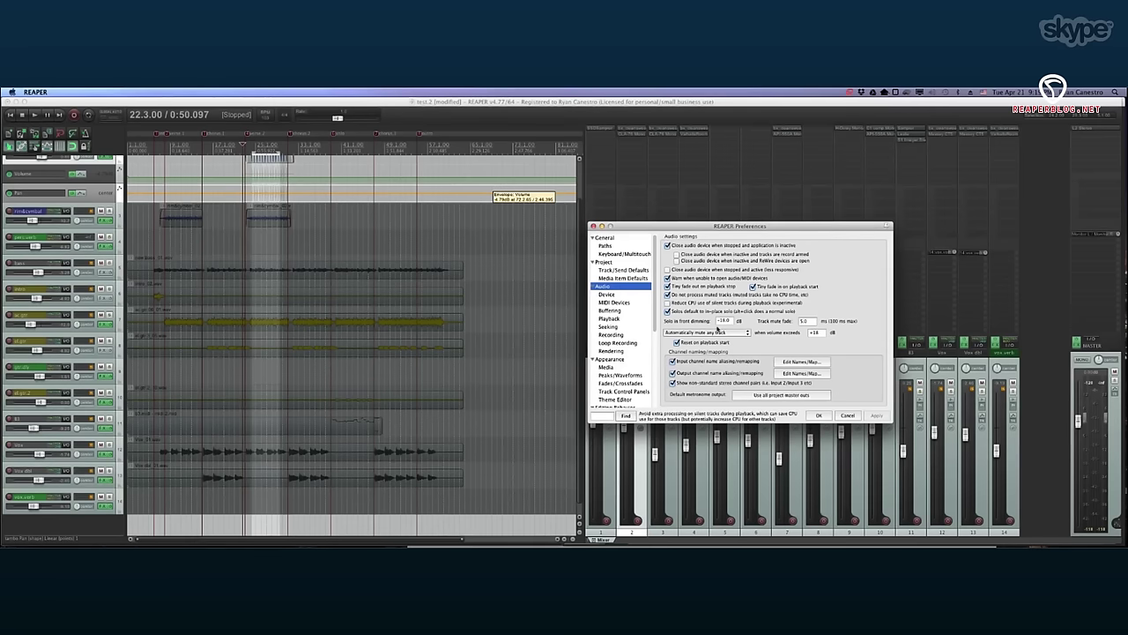
pyautogui.click(814, 362)
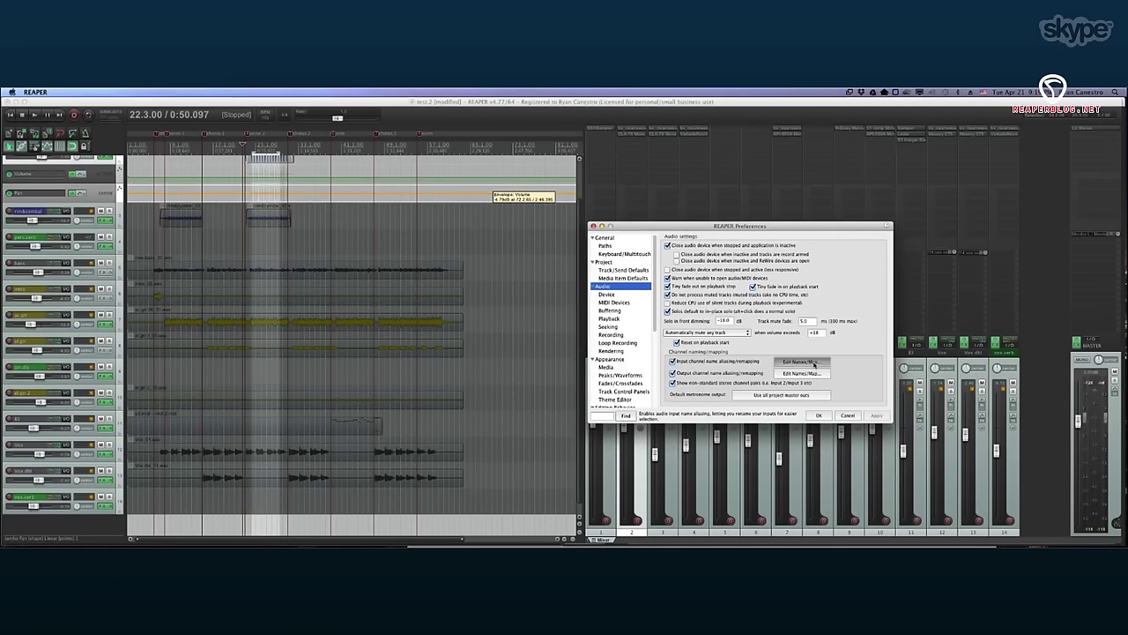
pyautogui.moveTo(606, 171); pyautogui.dragTo(837, 146)
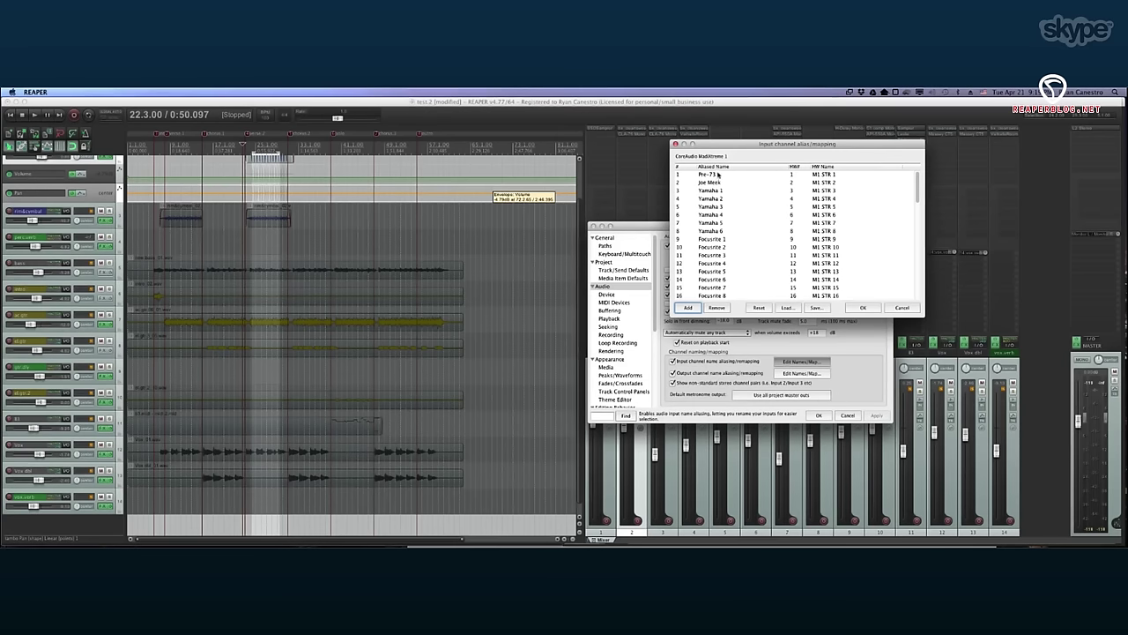
pyautogui.scroll(-5, 725, 239)
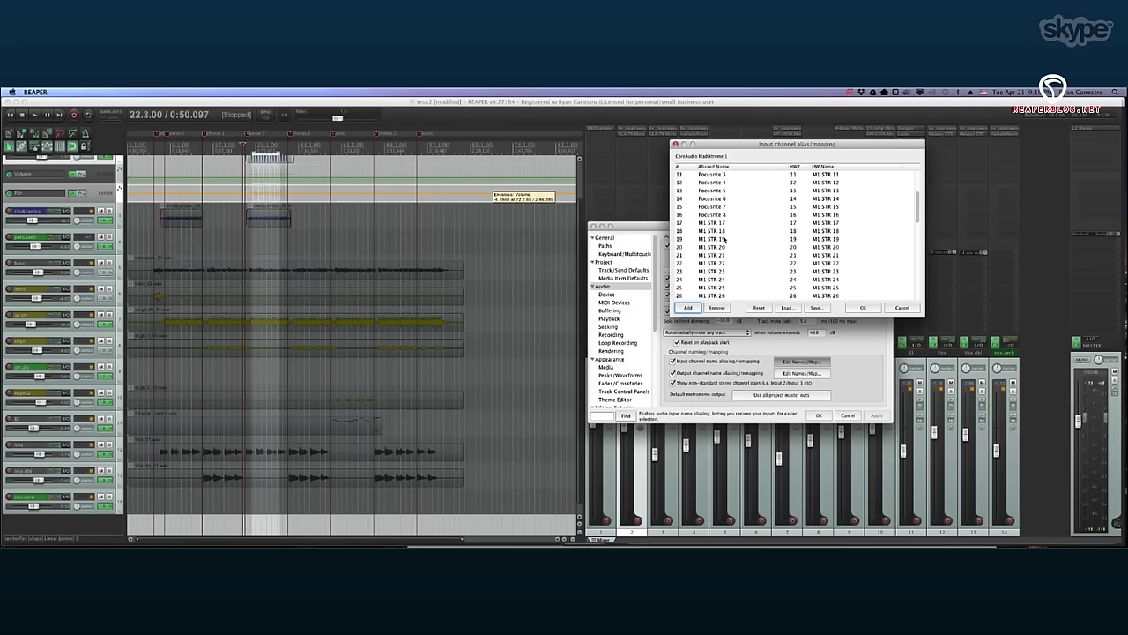
pyautogui.scroll(5, 723, 231)
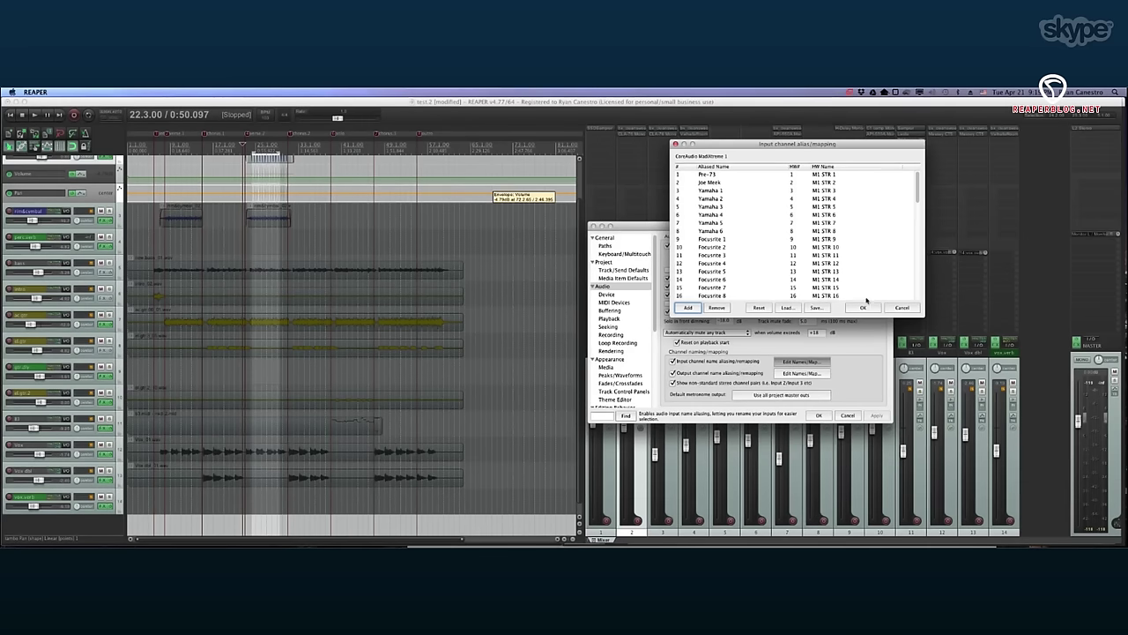
pyautogui.click(904, 308)
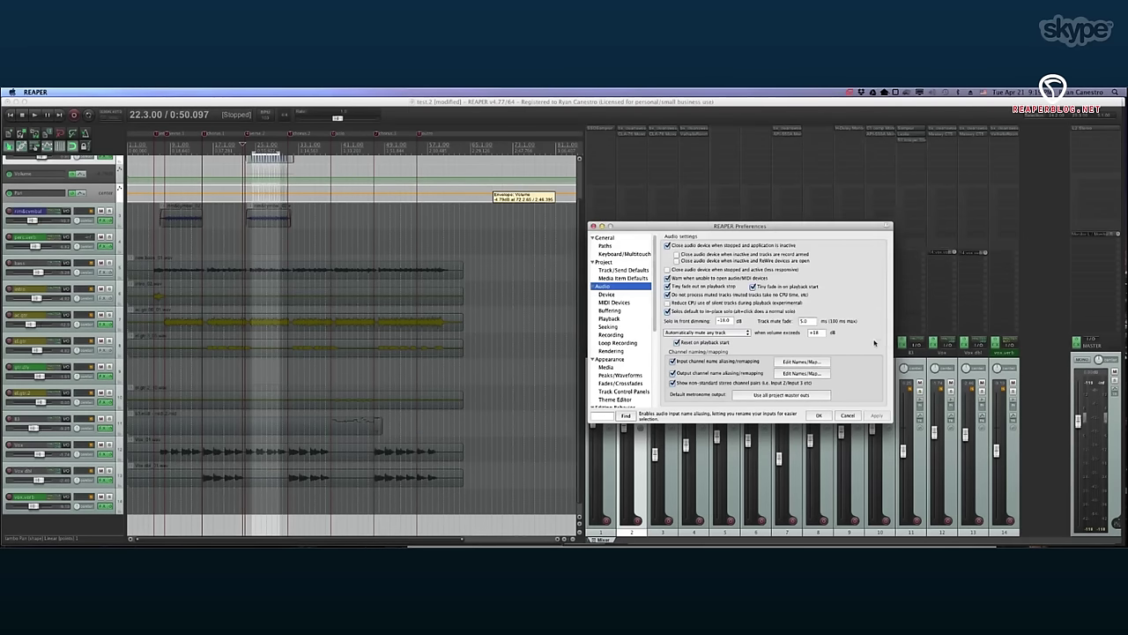
# Examine the output channel aliases in the Audio preferences, and cancel the preferences without changes.
pyautogui.click(800, 373)
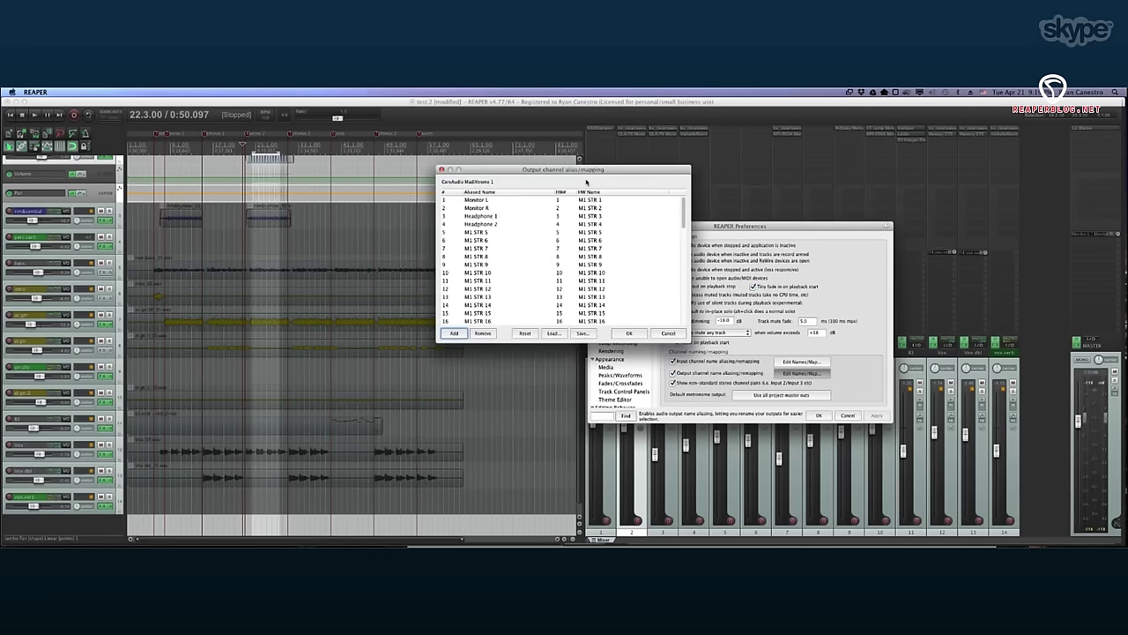
pyautogui.moveTo(586, 172); pyautogui.dragTo(916, 147)
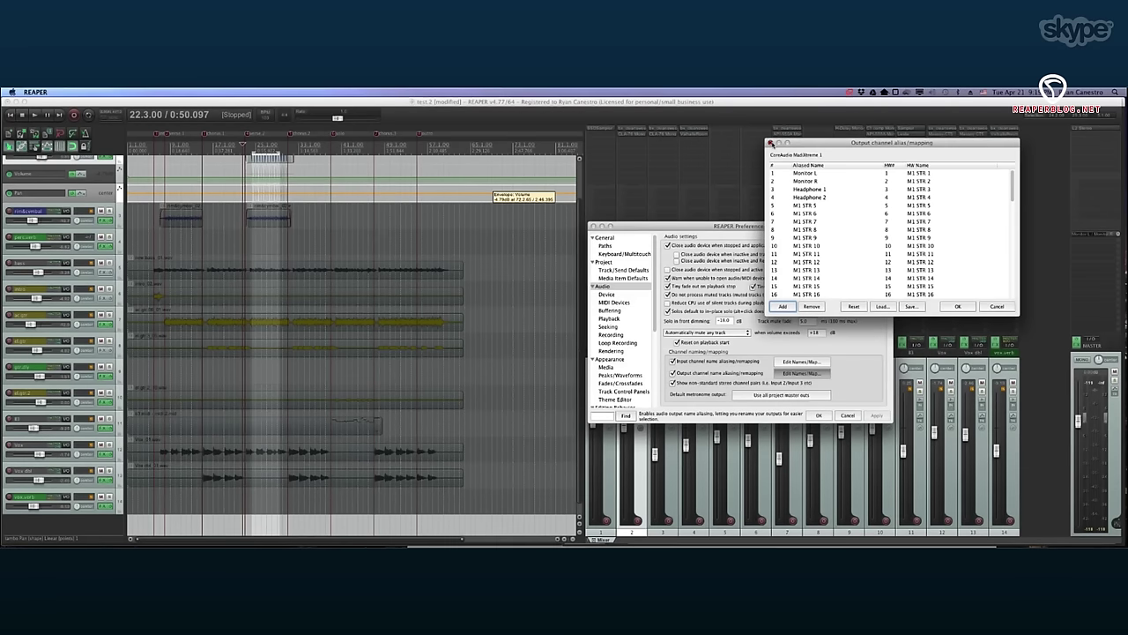
pyautogui.click(772, 143)
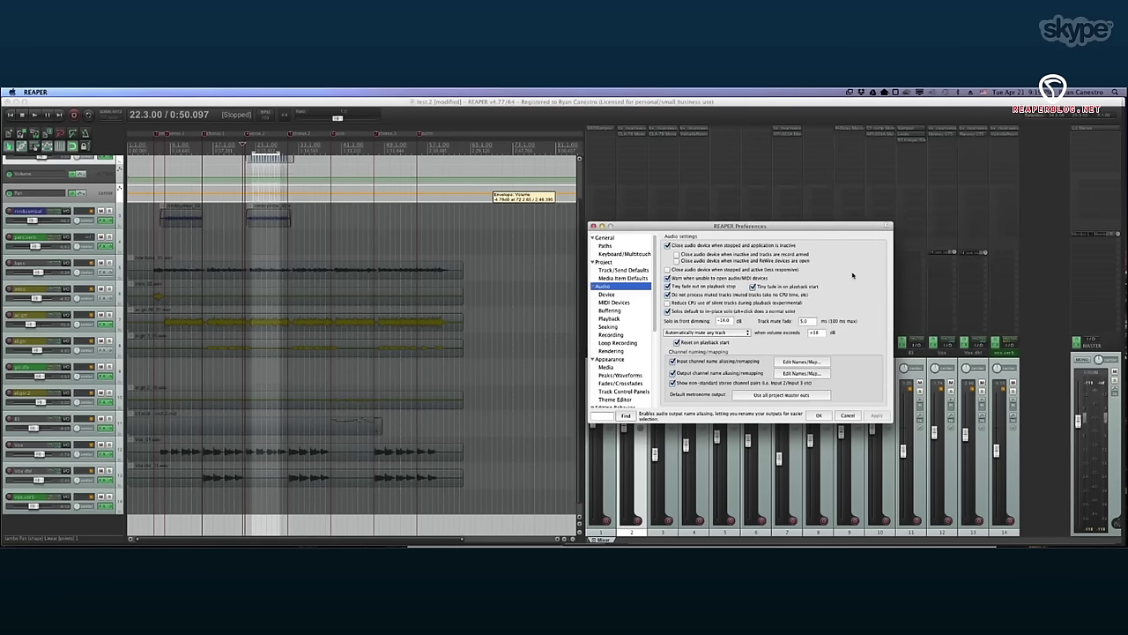
pyautogui.click(847, 415)
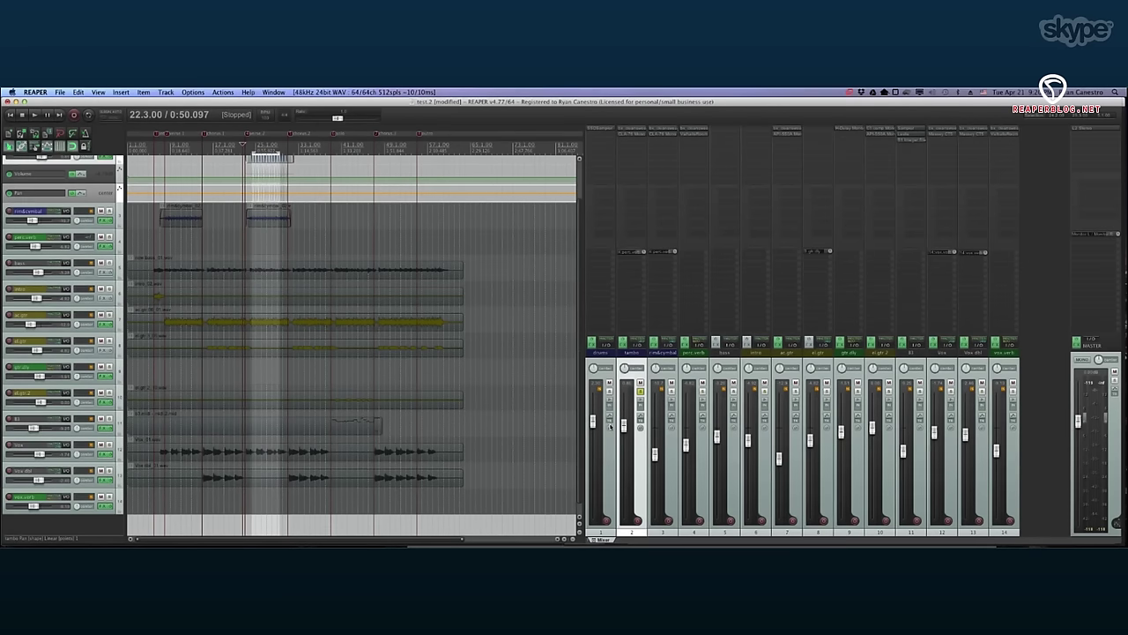
# Review the record mode options of the drums track and briefly try out its record monitoring.
pyautogui.click(609, 408)
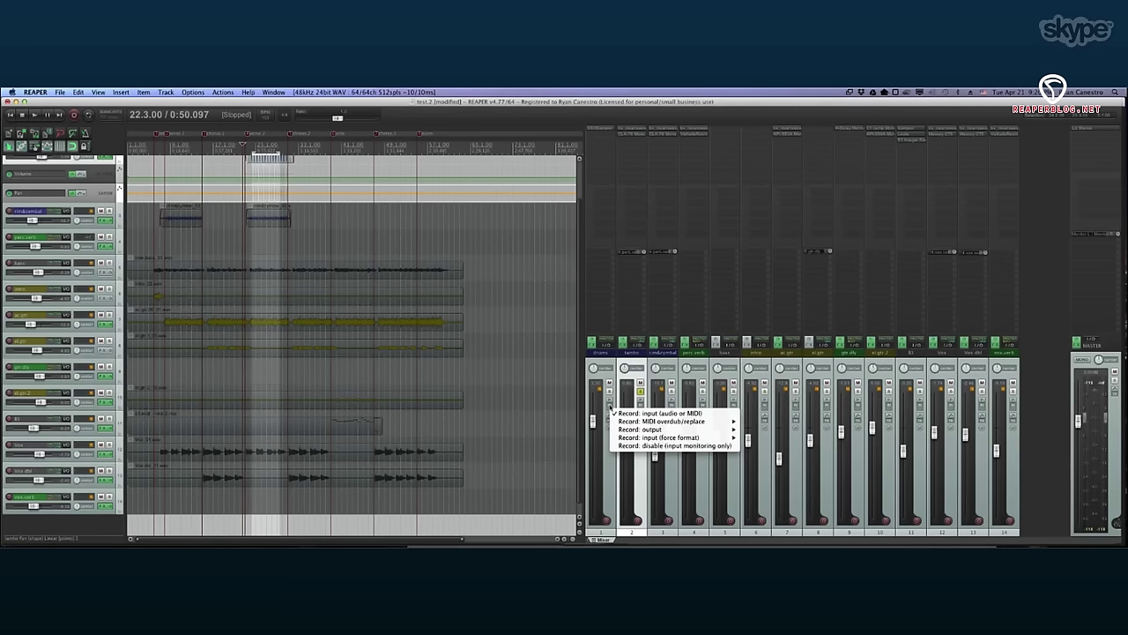
pyautogui.click(617, 412)
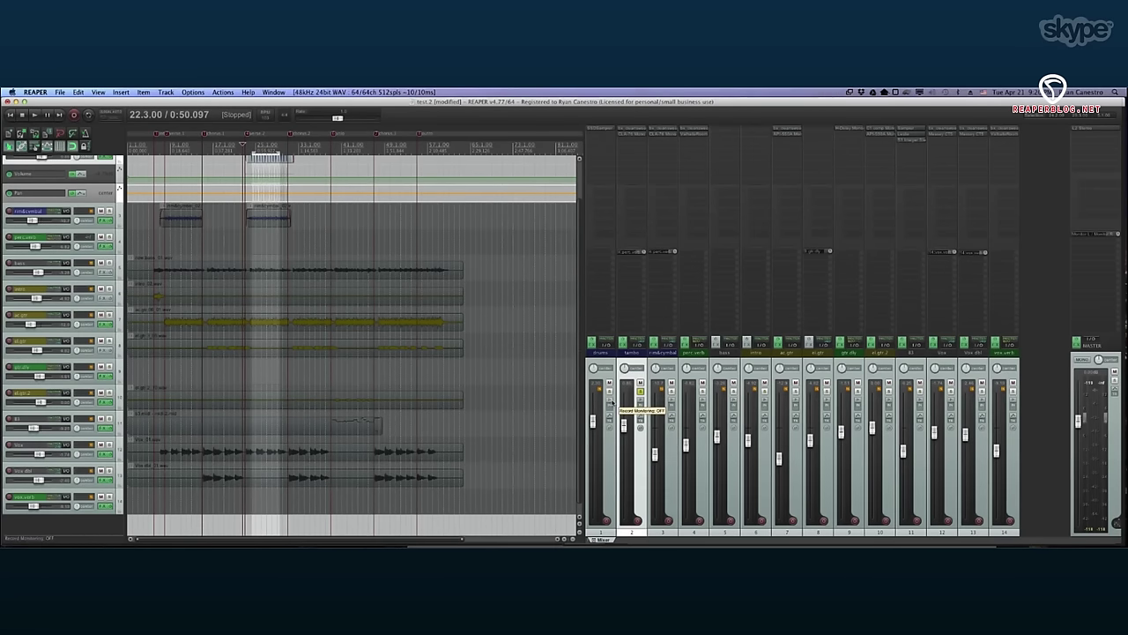
pyautogui.click(610, 401)
pyautogui.rightClick(610, 406)
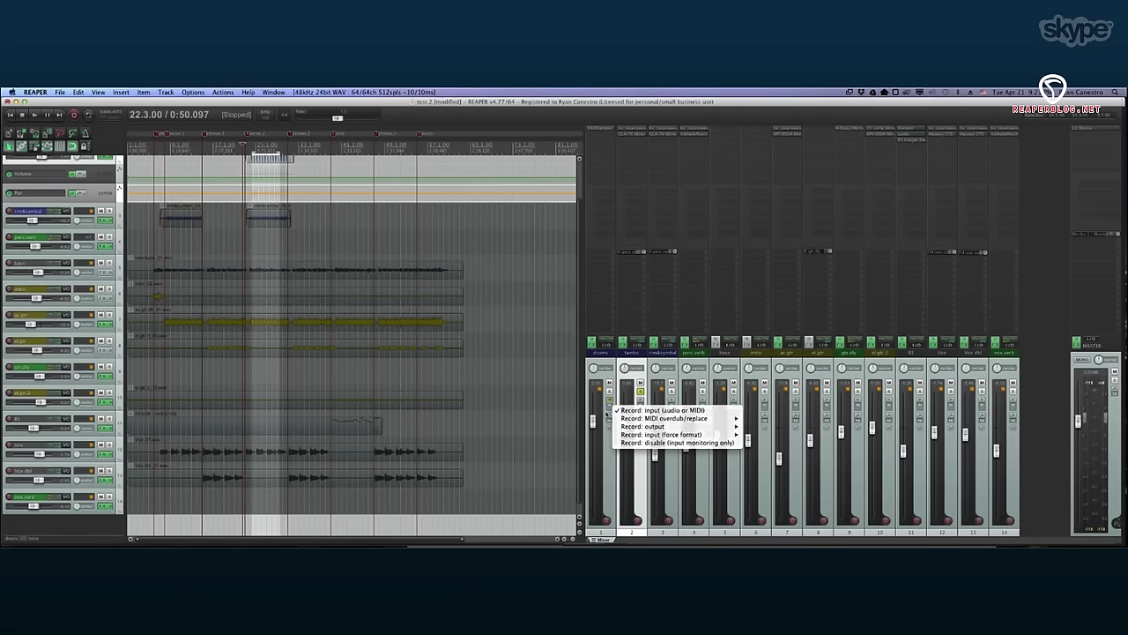
pyautogui.click(606, 414)
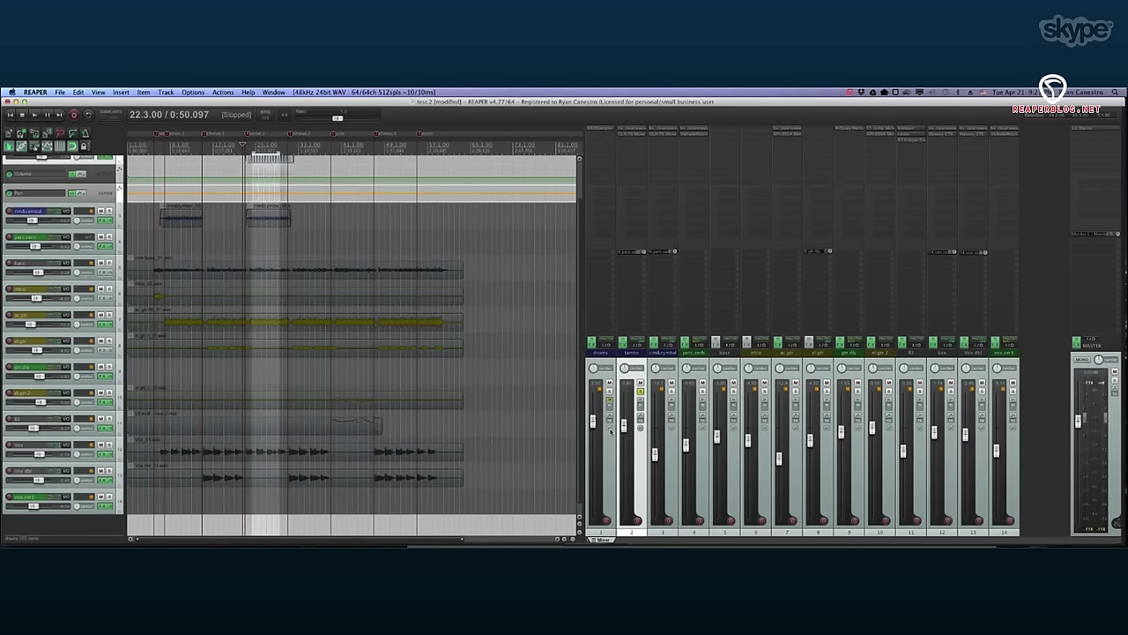
pyautogui.click(609, 428)
pyautogui.click(609, 429)
pyautogui.click(609, 400)
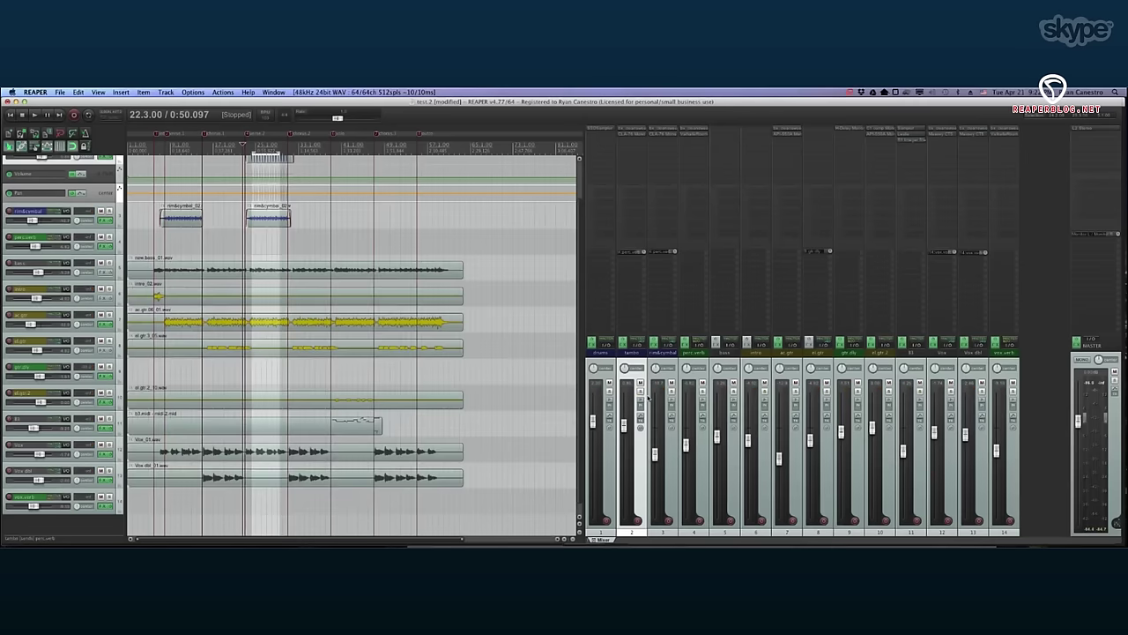
# Review the transport's record modes and display options, and try toggling repeat.
pyautogui.scroll(10, 338, 359)
pyautogui.scroll(-12, 337, 359)
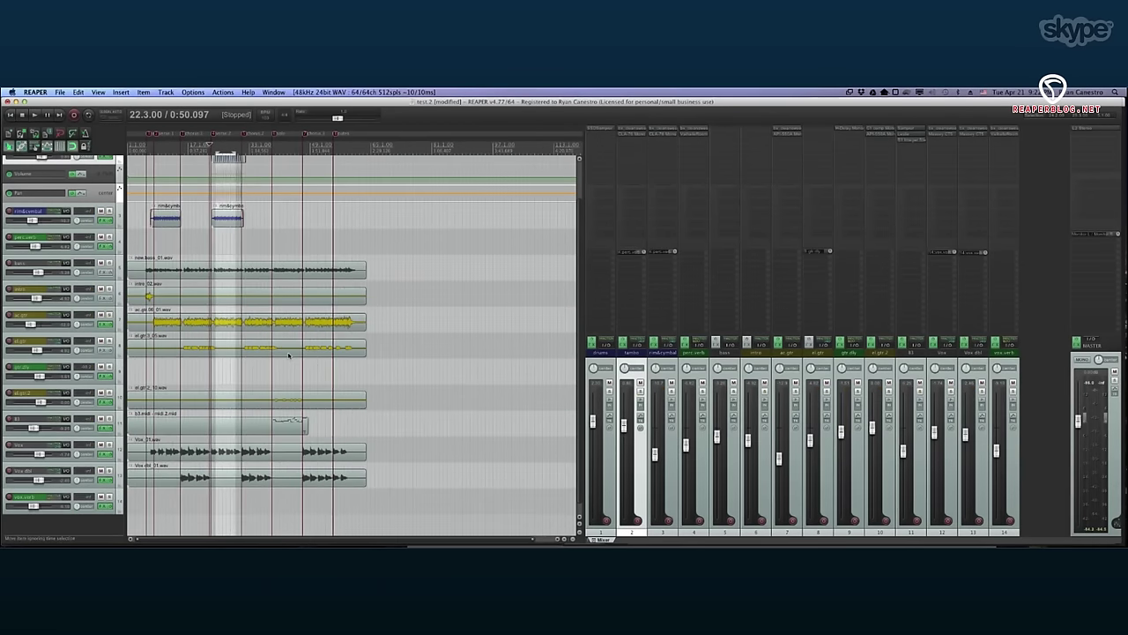
pyautogui.scroll(-4, 288, 354)
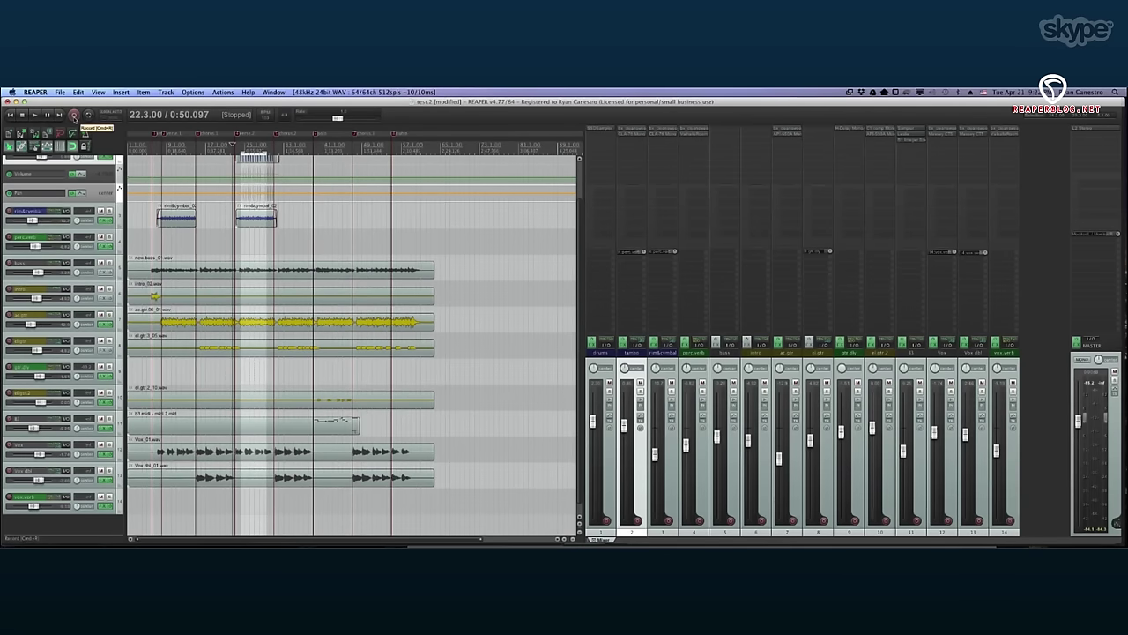
pyautogui.rightClick(74, 116)
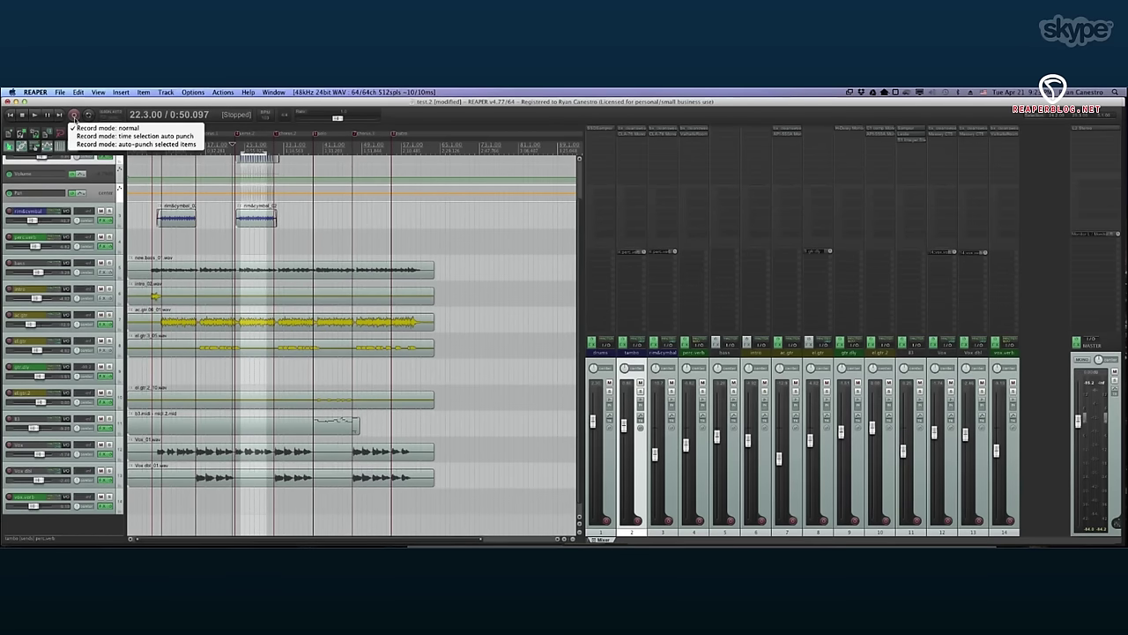
pyautogui.click(89, 117)
pyautogui.click(90, 116)
pyautogui.click(88, 115)
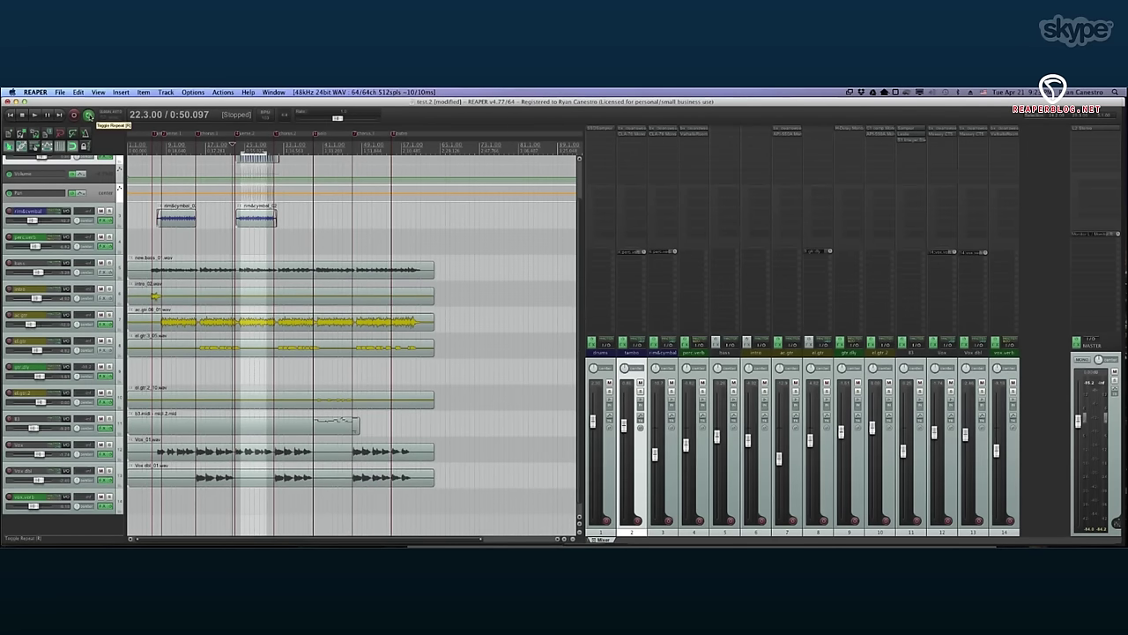
pyautogui.rightClick(89, 115)
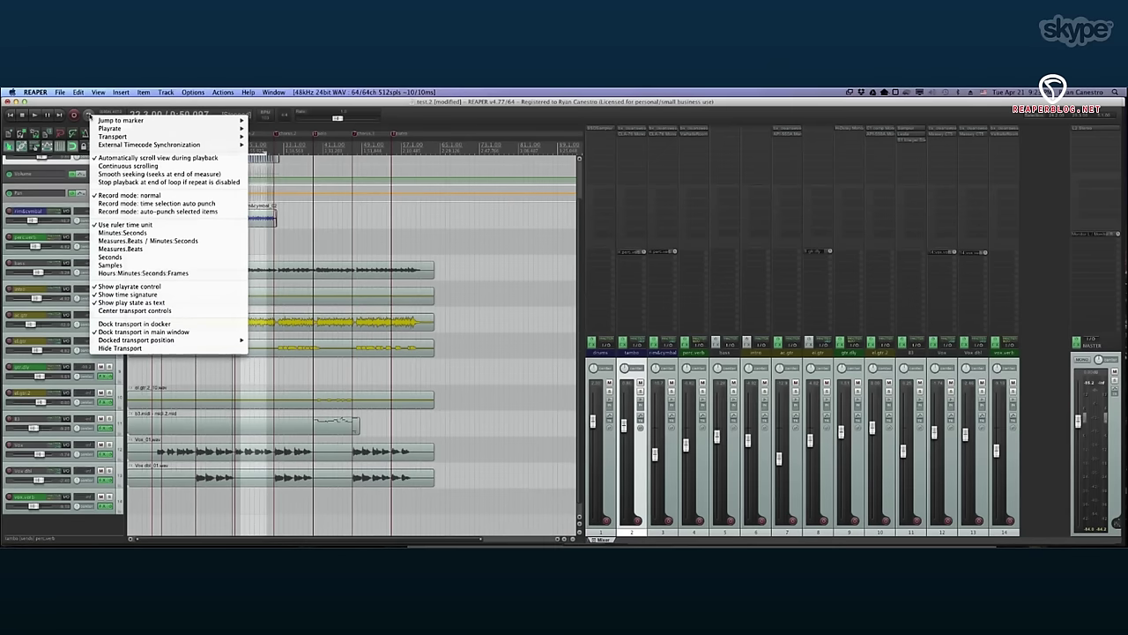
pyautogui.click(89, 108)
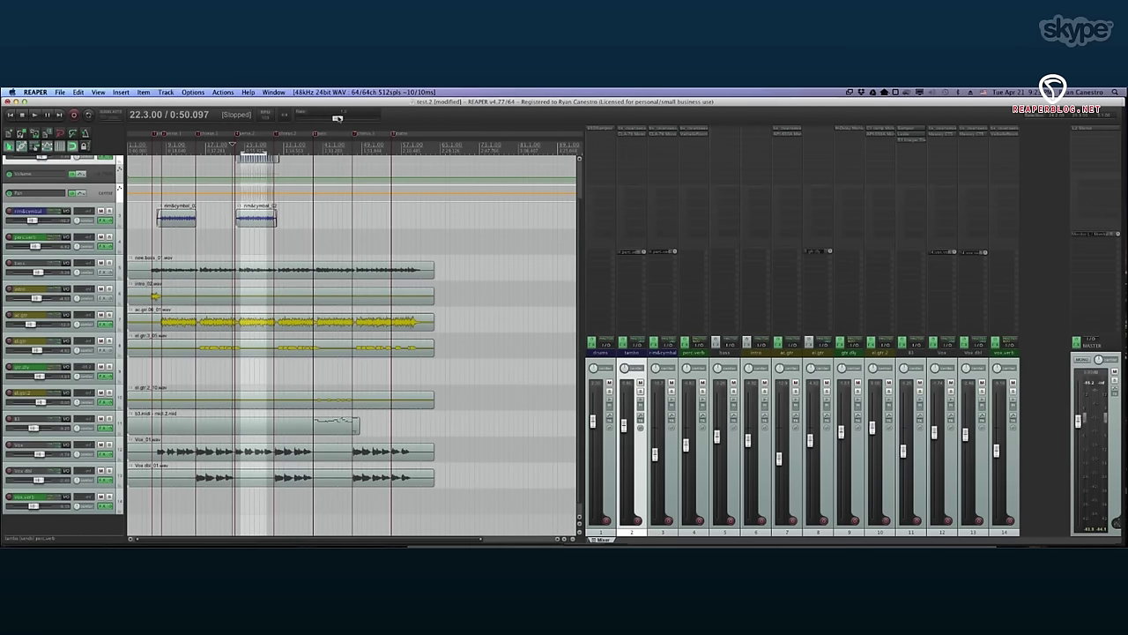
# Review the playrate options and hide the playrate control from the transport.
pyautogui.rightClick(320, 115)
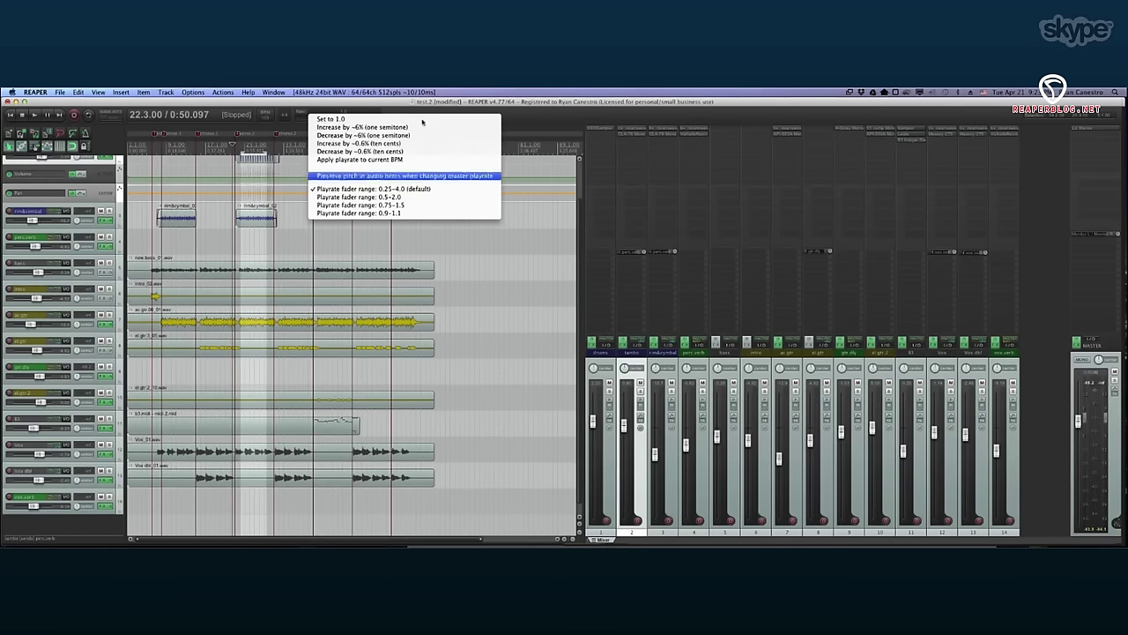
pyautogui.click(420, 115)
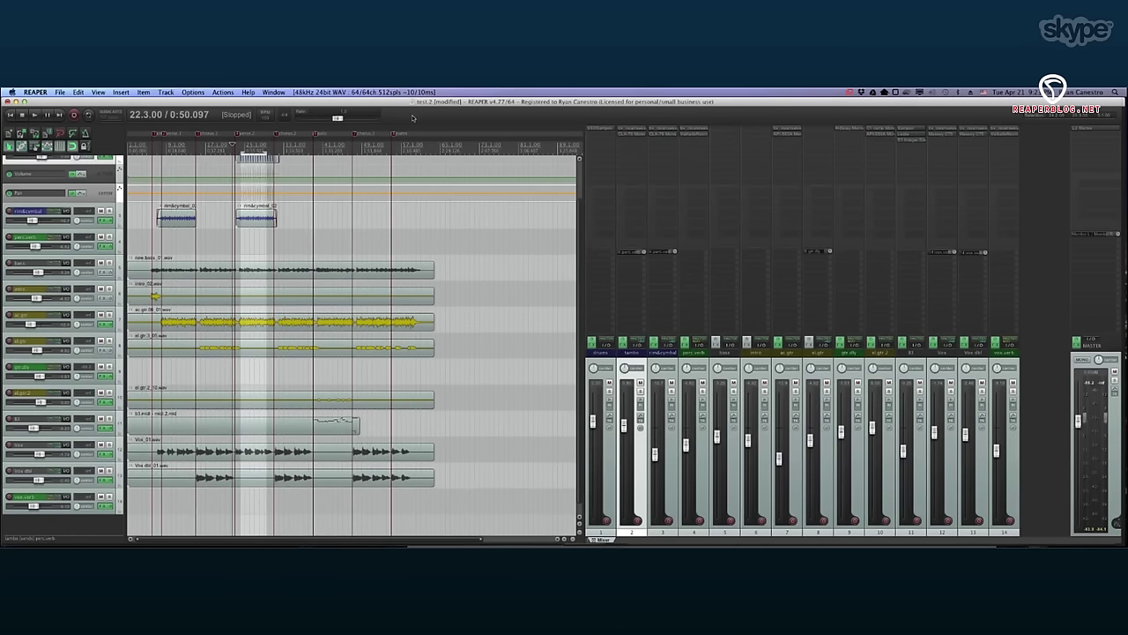
pyautogui.rightClick(412, 118)
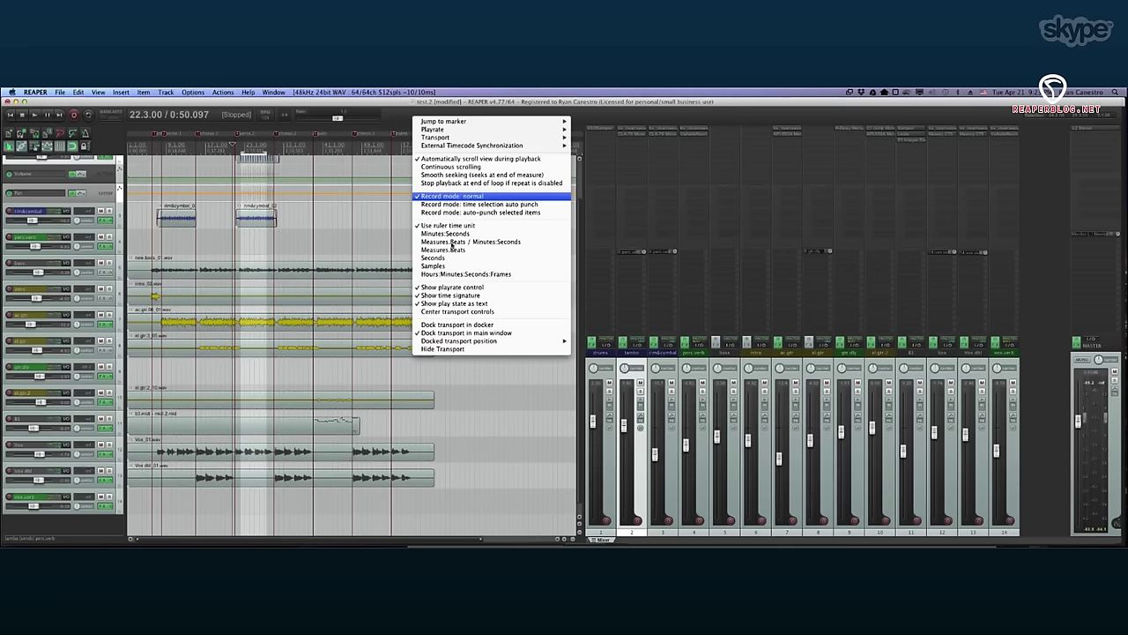
pyautogui.click(452, 288)
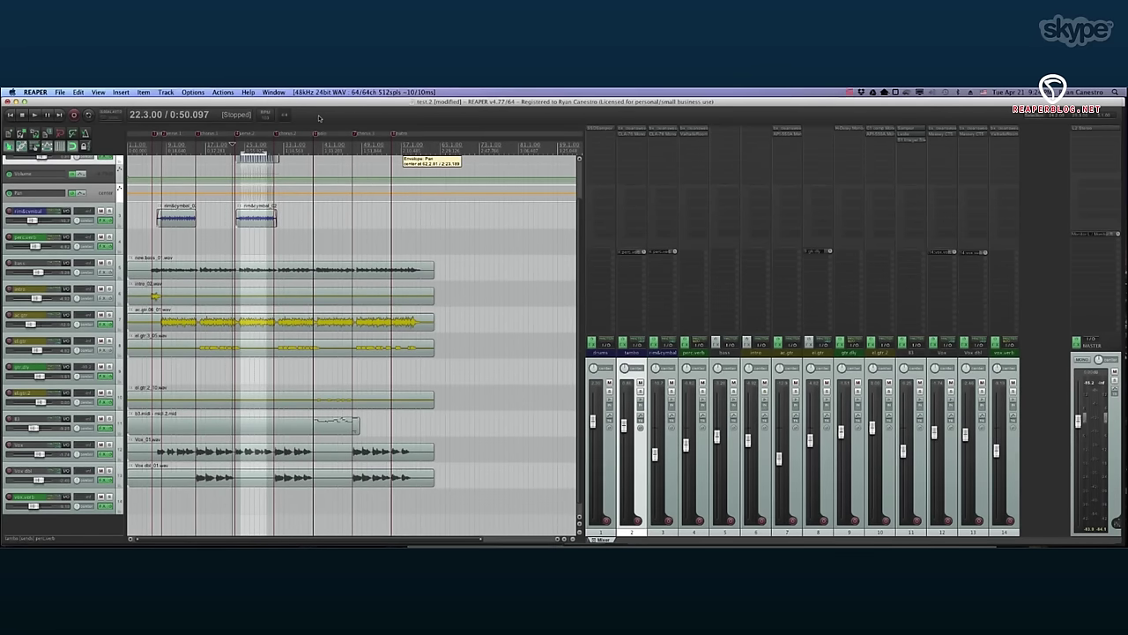
pyautogui.rightClick(319, 118)
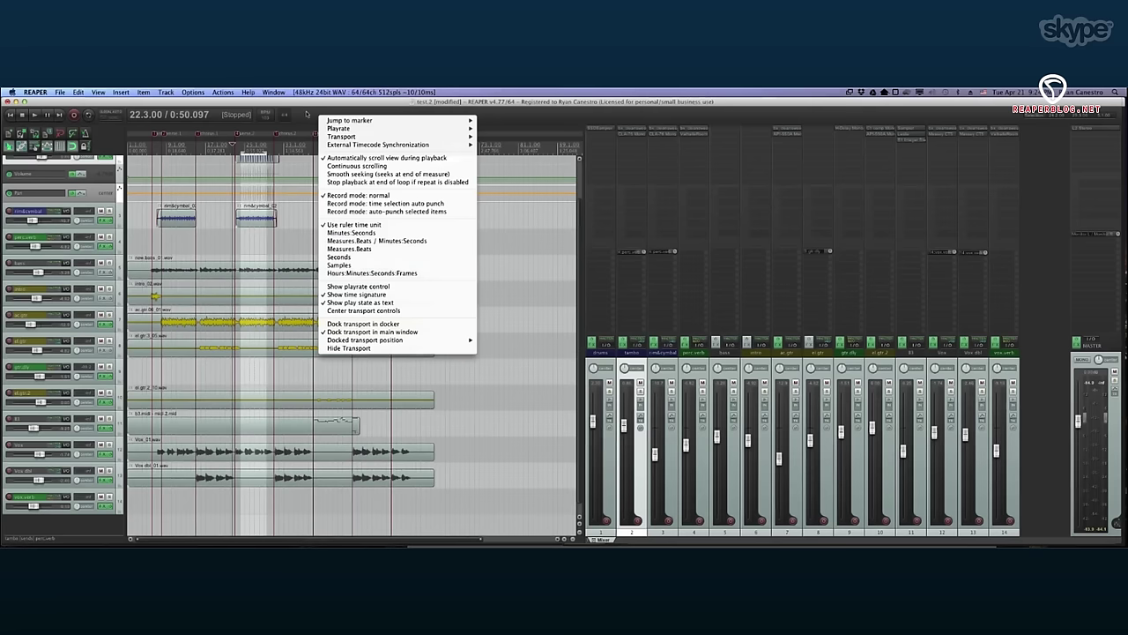
pyautogui.click(305, 113)
# Look through REAPER's general options, including take lane behavior, locking and external timecode synchronization.
pyautogui.click(184, 93)
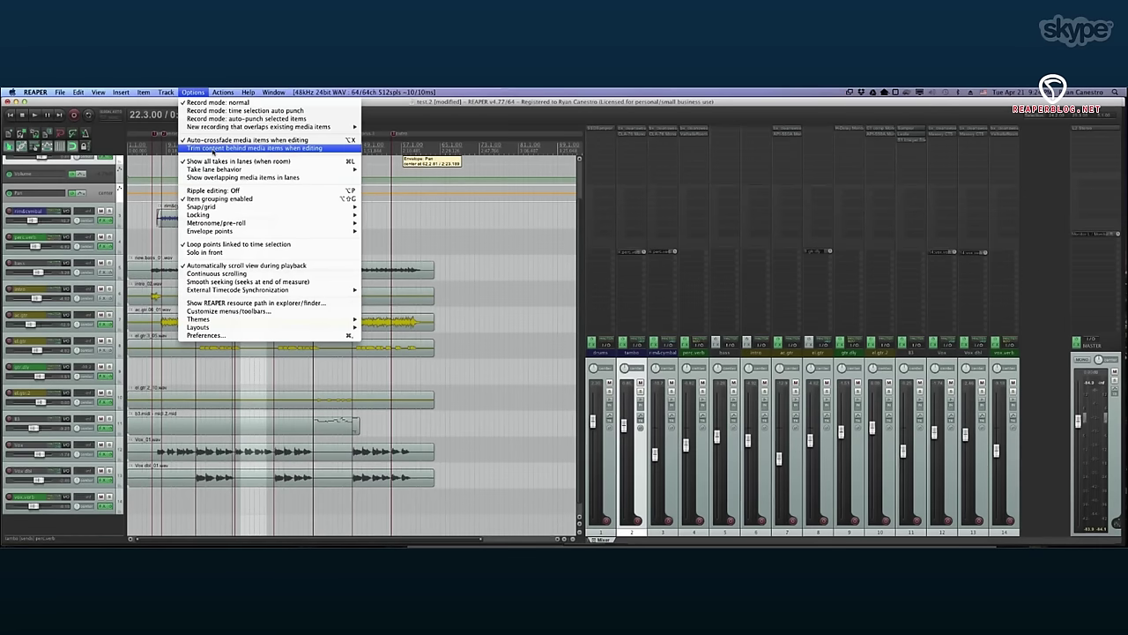
pyautogui.moveTo(208, 170)
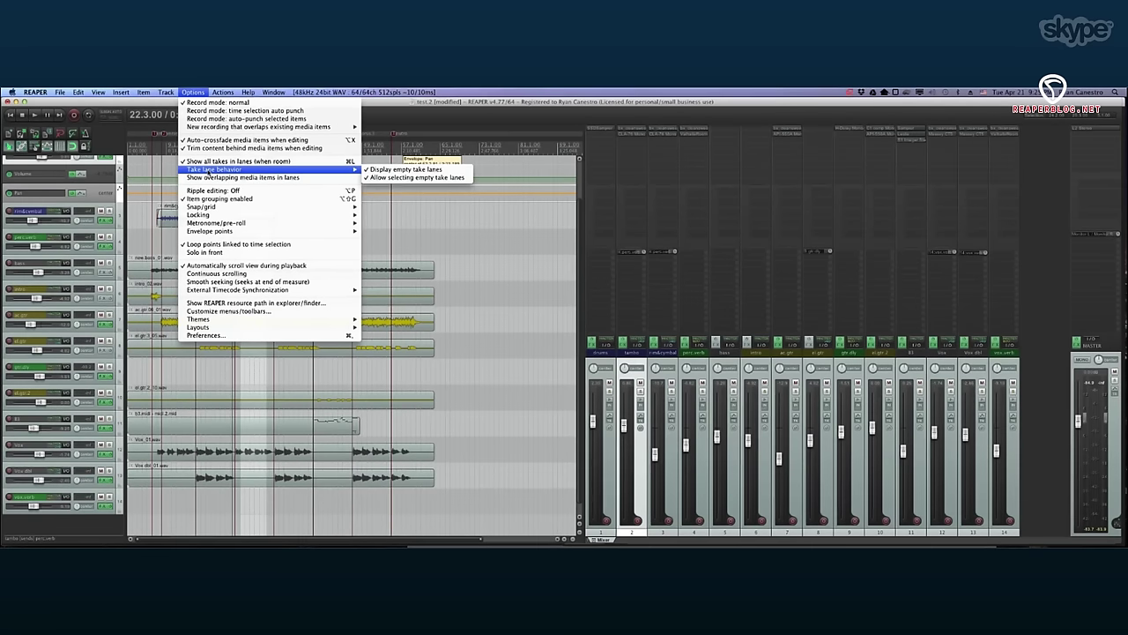
pyautogui.moveTo(209, 216)
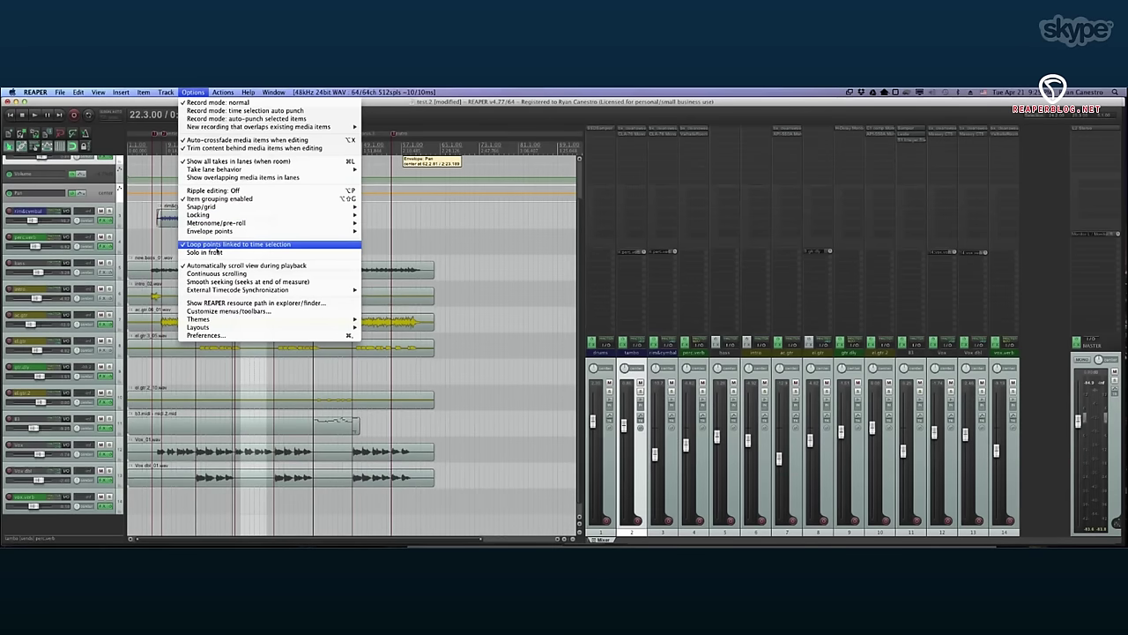
pyautogui.moveTo(227, 291)
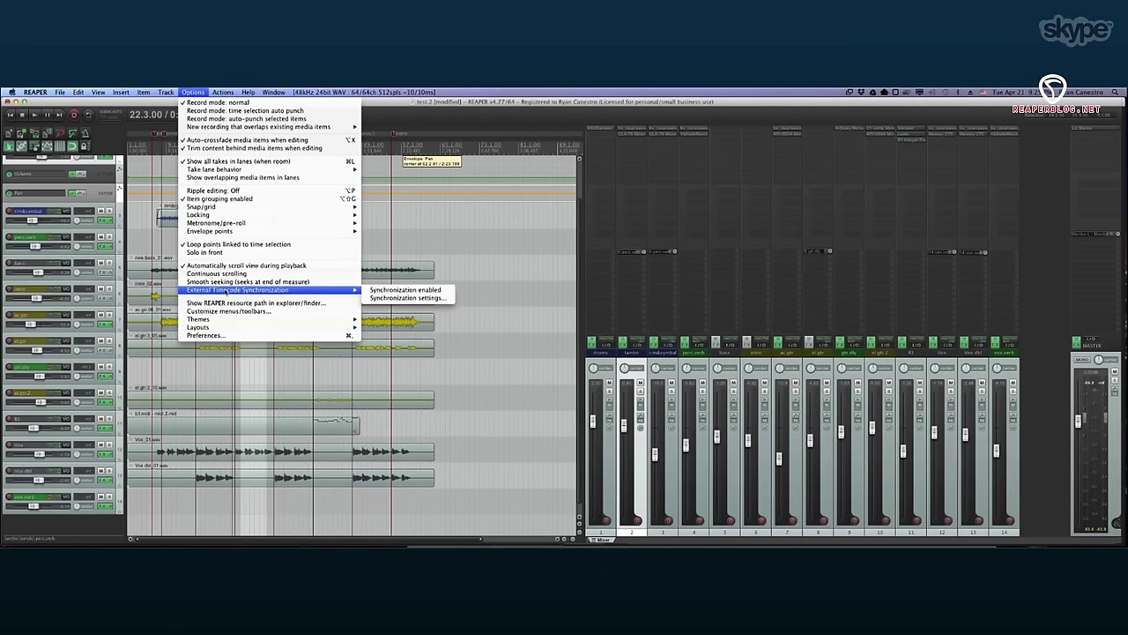
# Switch to the local REAPER project and go through its preferences from General to the Media Item Defaults.
pyautogui.press('super+Tab')
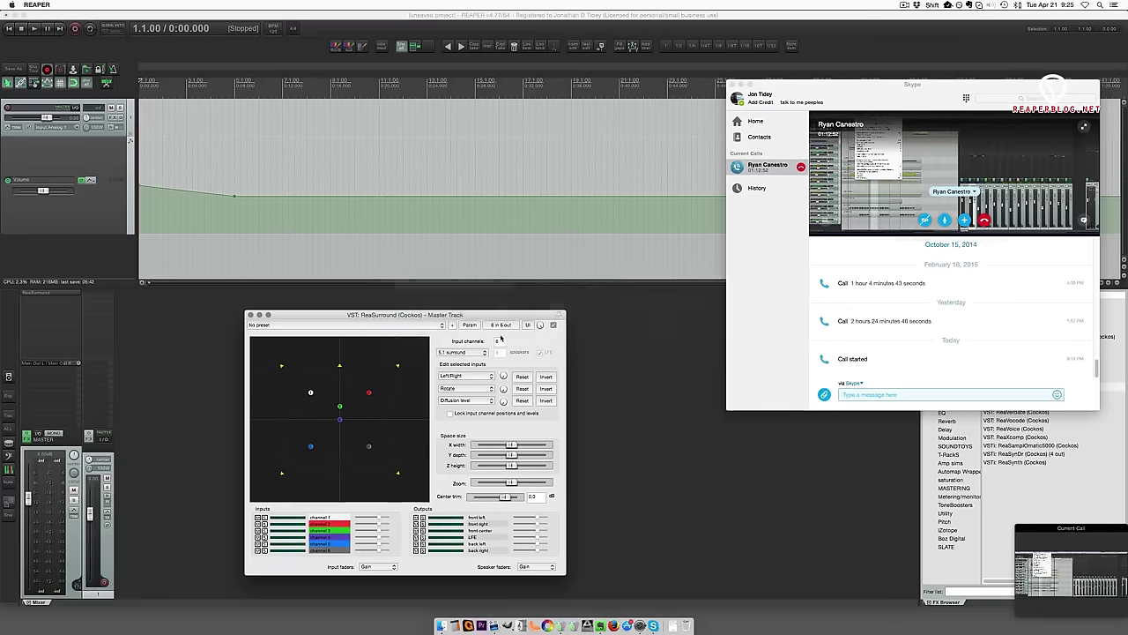
pyautogui.press('super+comma')
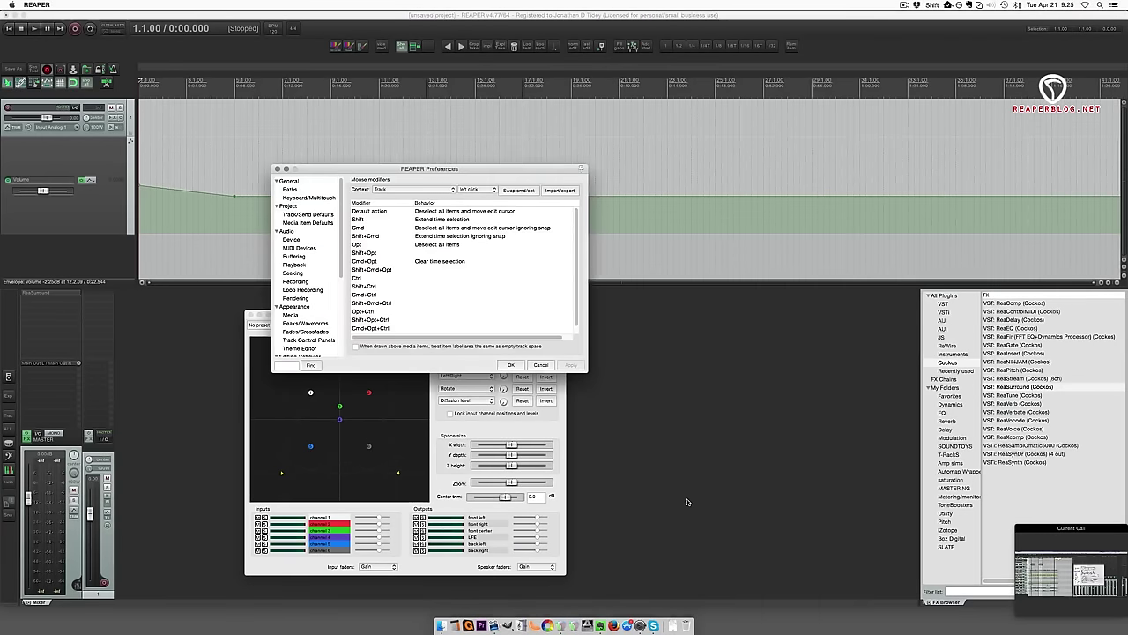
pyautogui.click(290, 180)
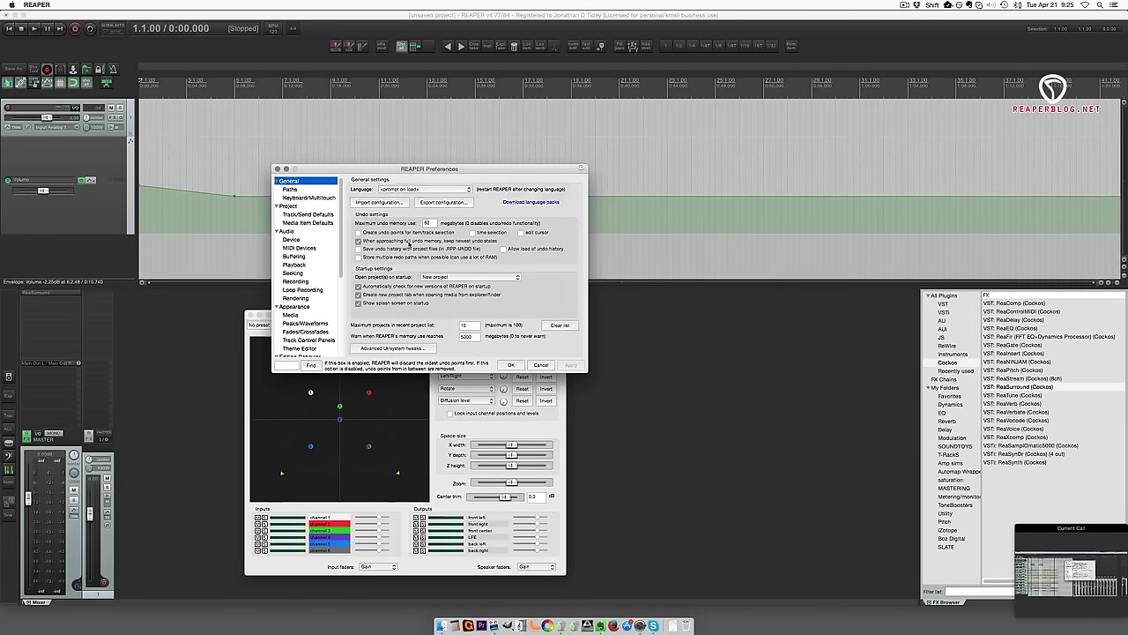
pyautogui.press('Down')
pyautogui.press('Down')
pyautogui.press('Down')
pyautogui.press('Down')
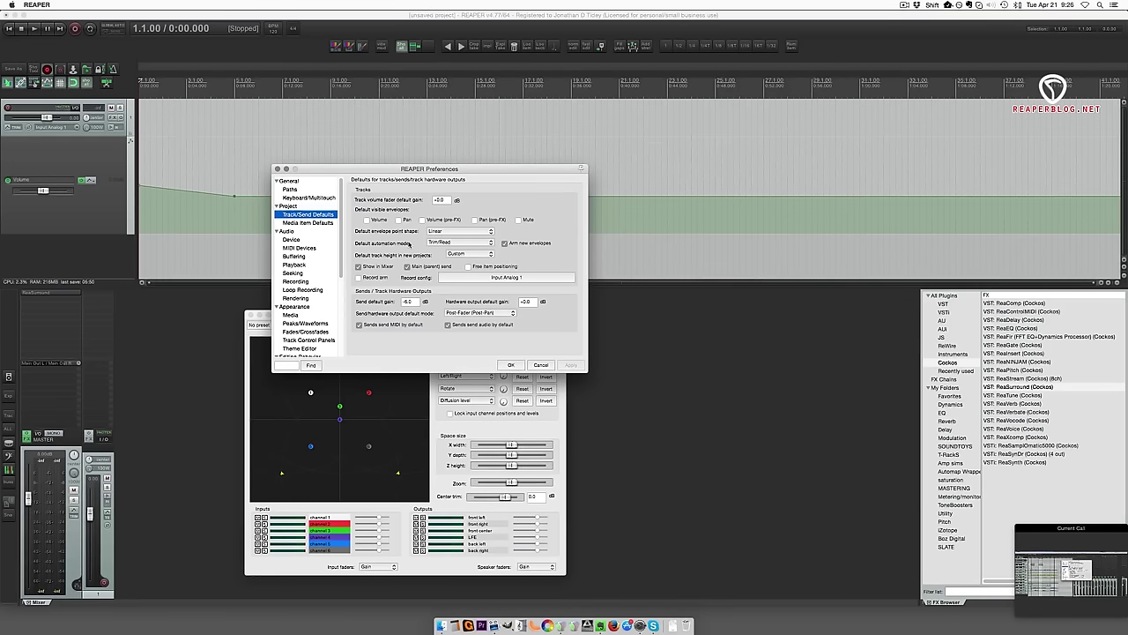
pyautogui.press('Down')
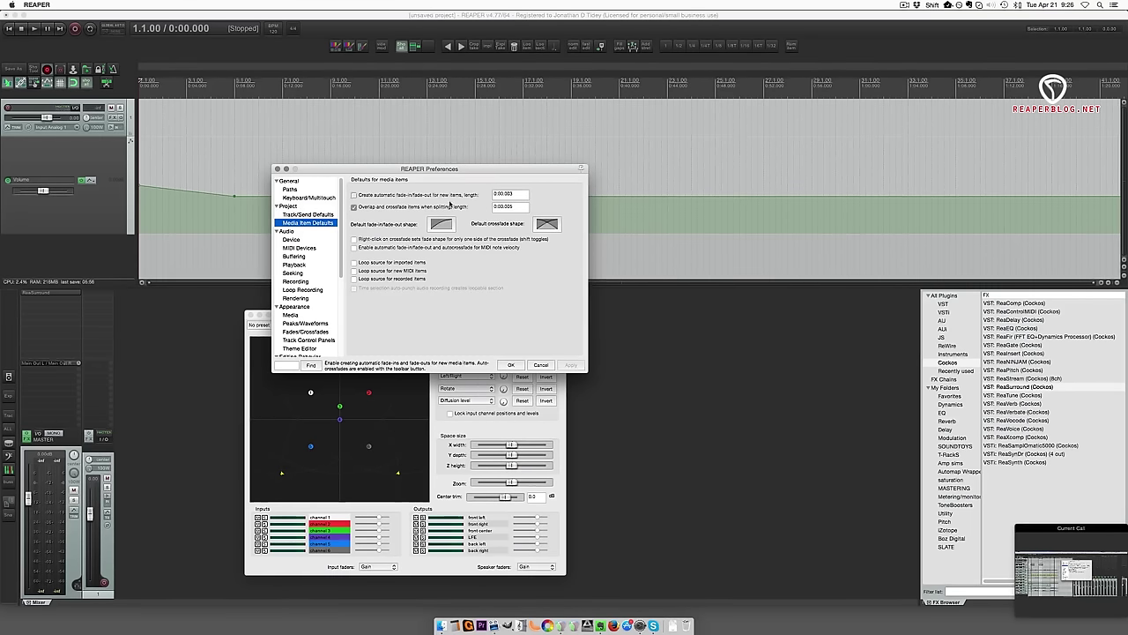
# Try toggling automatic fade-in/fade-out for new items and select the crossfade length used when splitting items.
pyautogui.click(453, 196)
pyautogui.click(1071, 582)
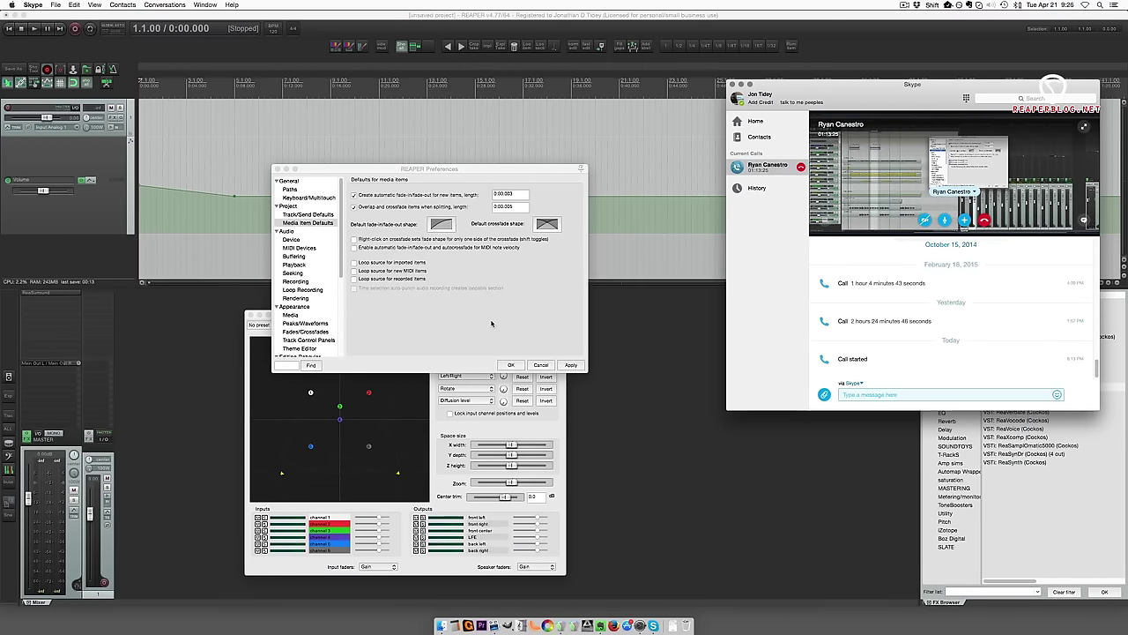
pyautogui.click(398, 195)
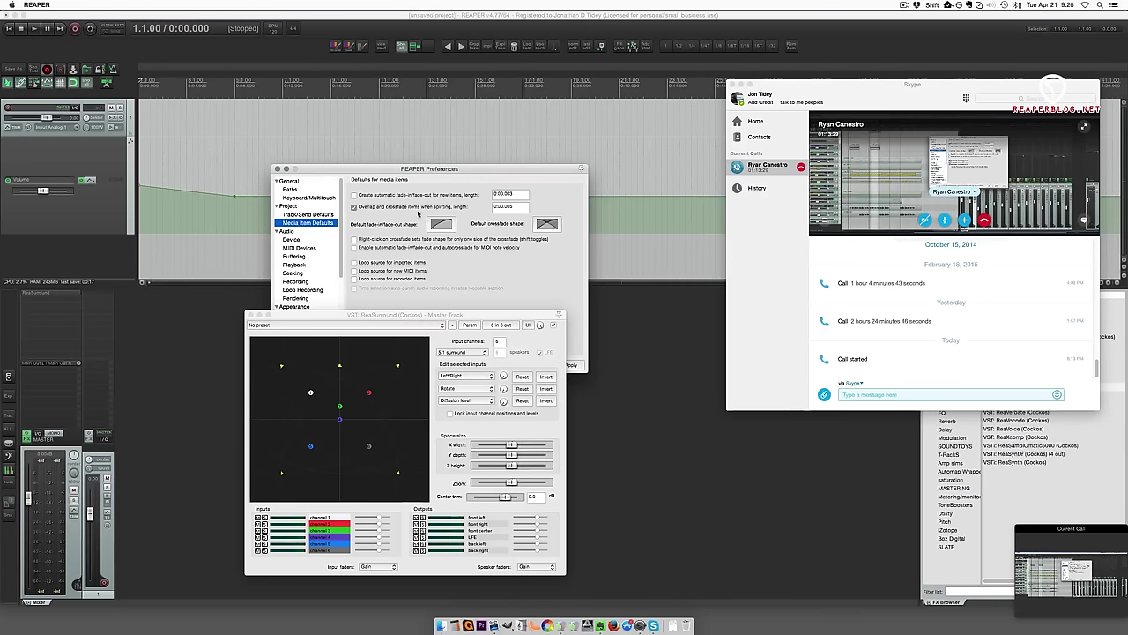
pyautogui.click(515, 209)
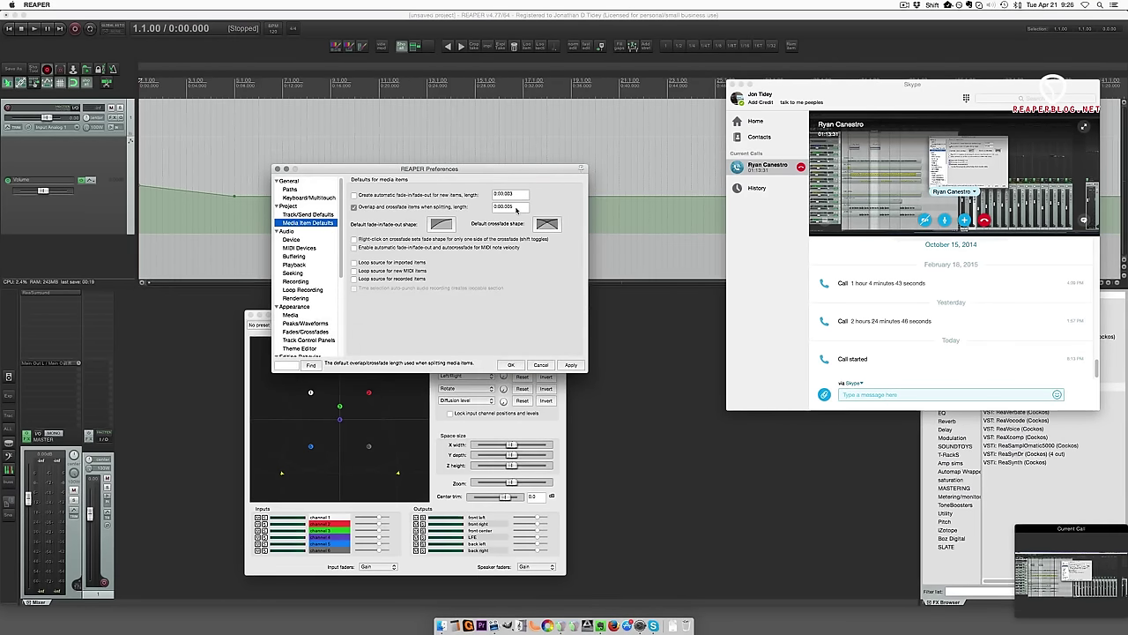
pyautogui.click(510, 212)
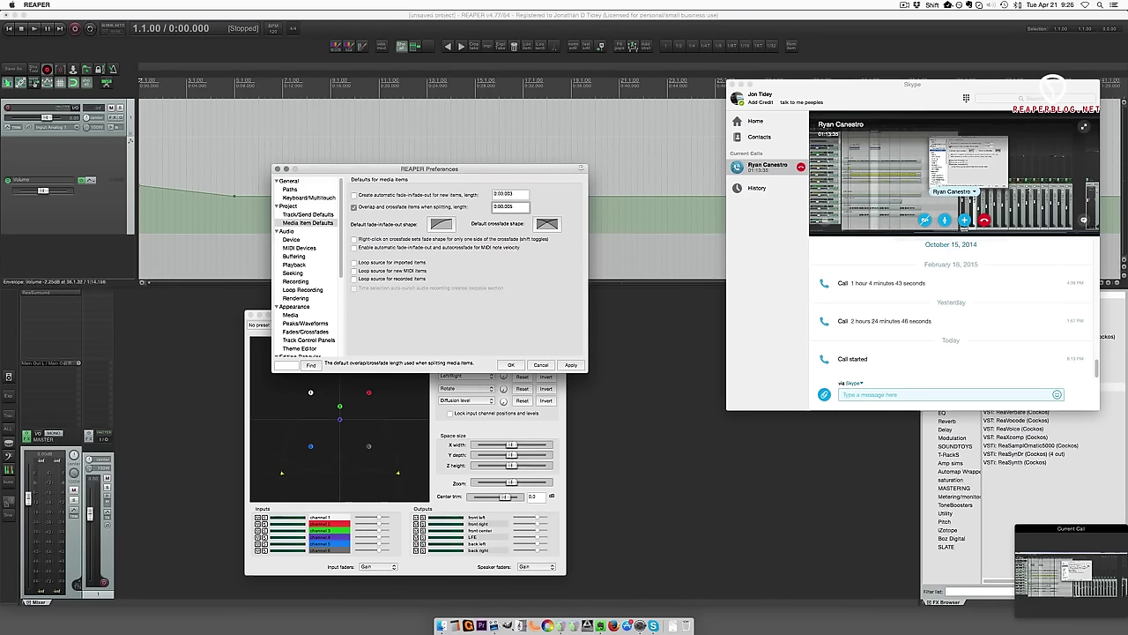
# View the Skype call full screen to review the shared REAPER's media item defaults, and close the preferences there.
pyautogui.click(1087, 128)
pyautogui.click(1089, 128)
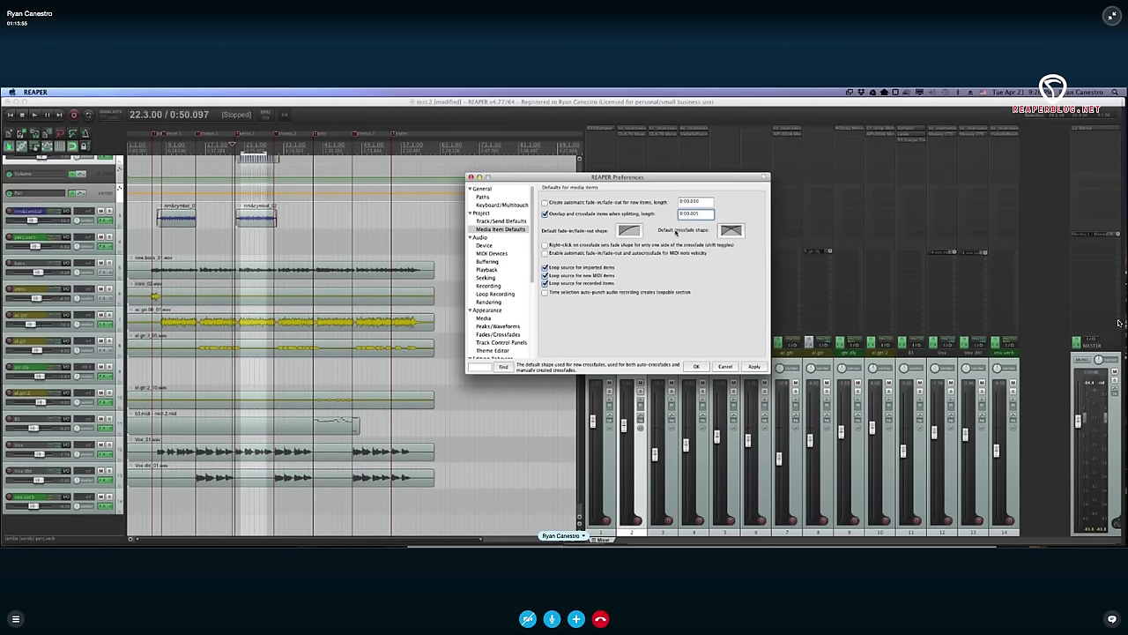
pyautogui.press('Escape')
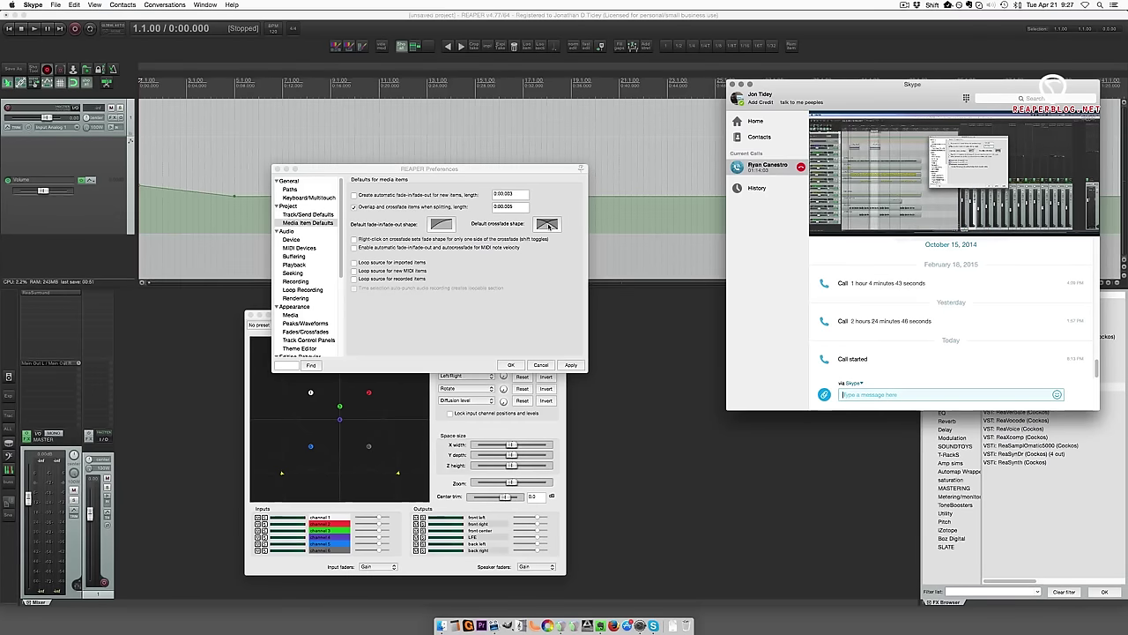
pyautogui.moveTo(1084, 129)
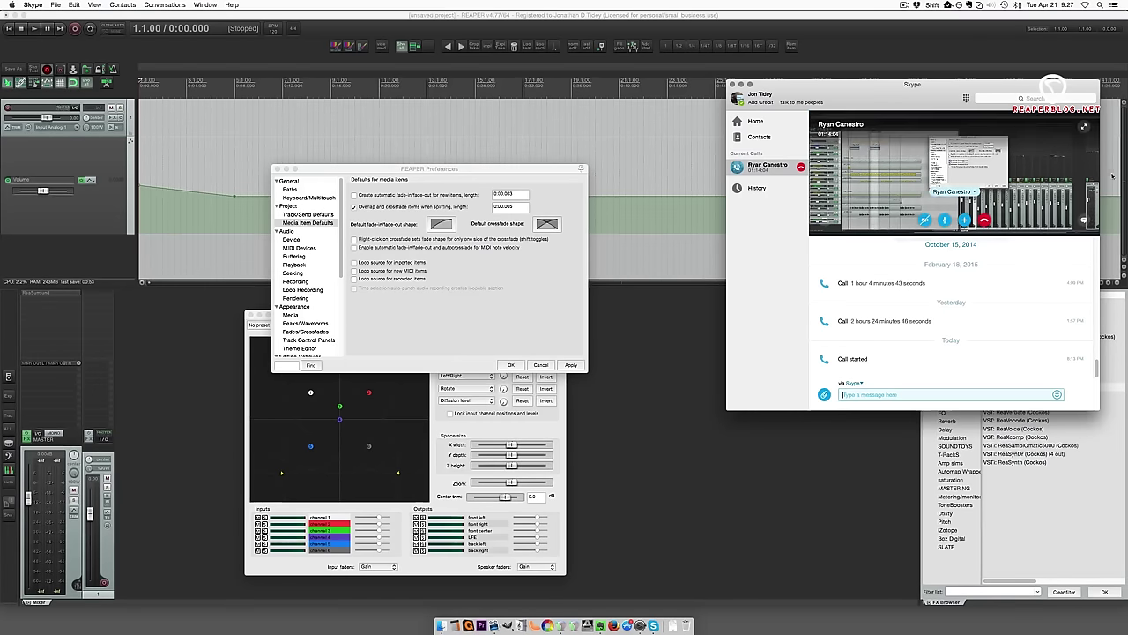
pyautogui.click(1084, 128)
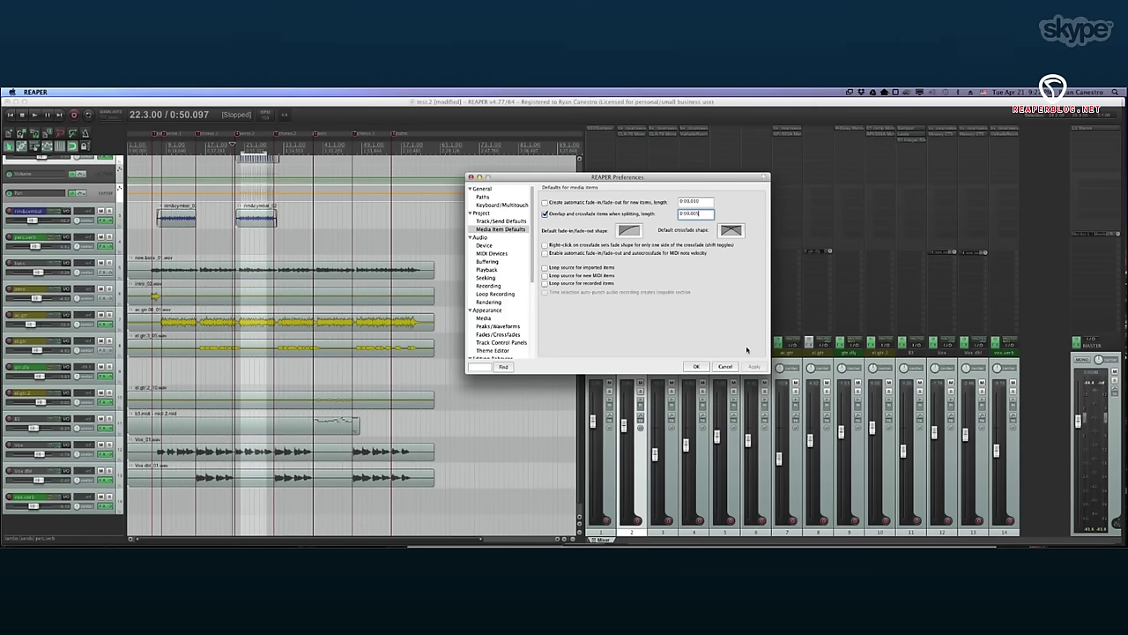
pyautogui.click(698, 368)
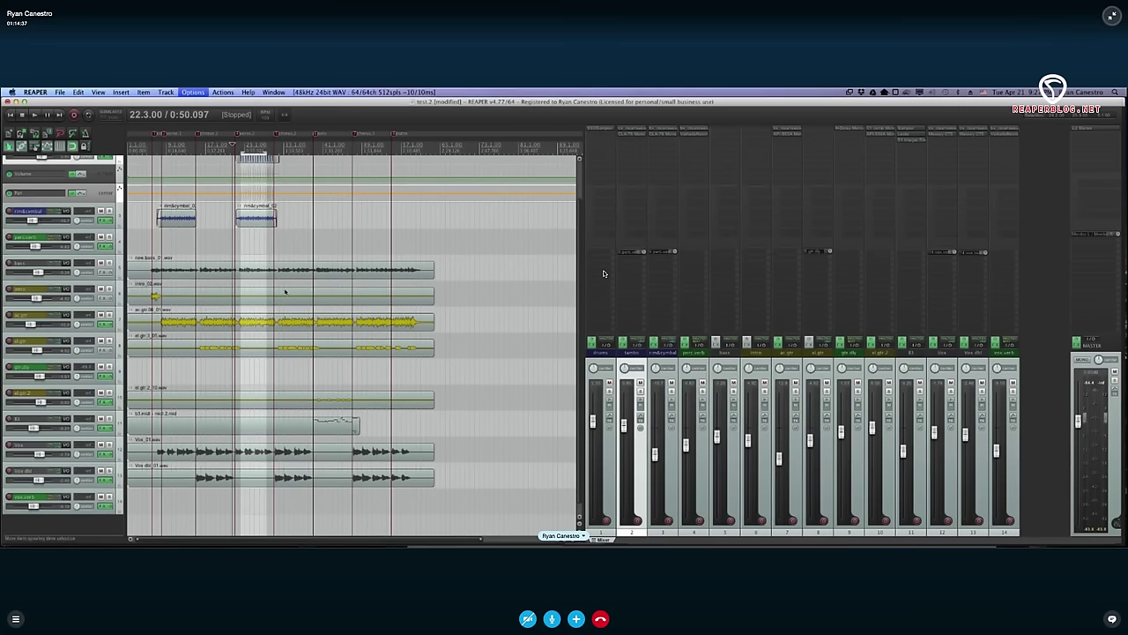
# Return the full-screen Skype call to its window and move that window slightly over the REAPER project.
pyautogui.click(1111, 16)
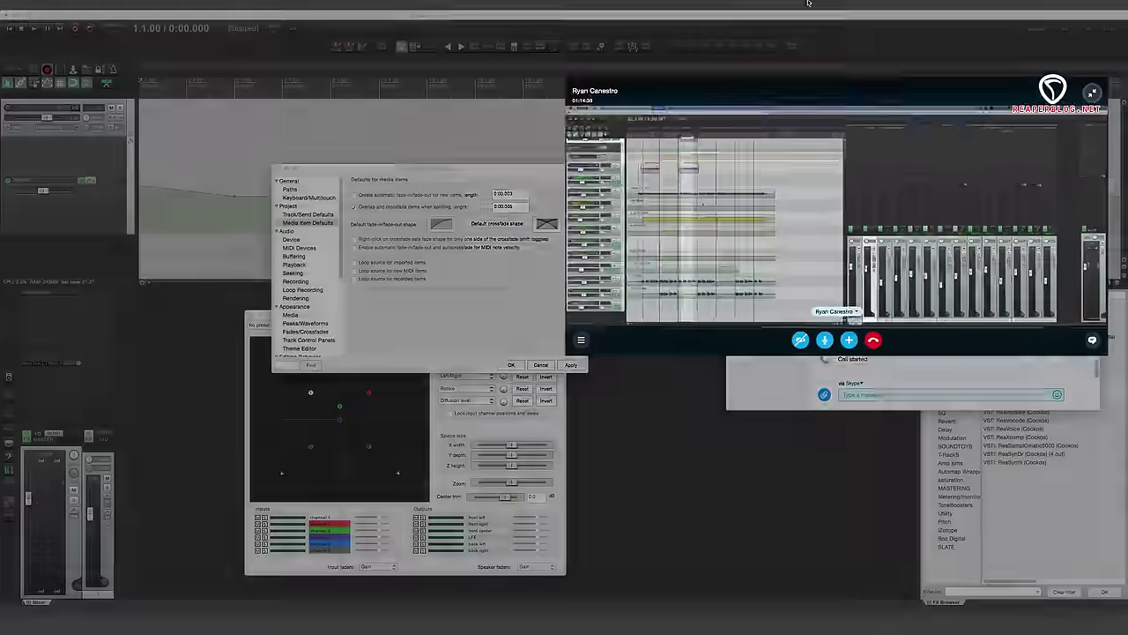
pyautogui.click(904, 5)
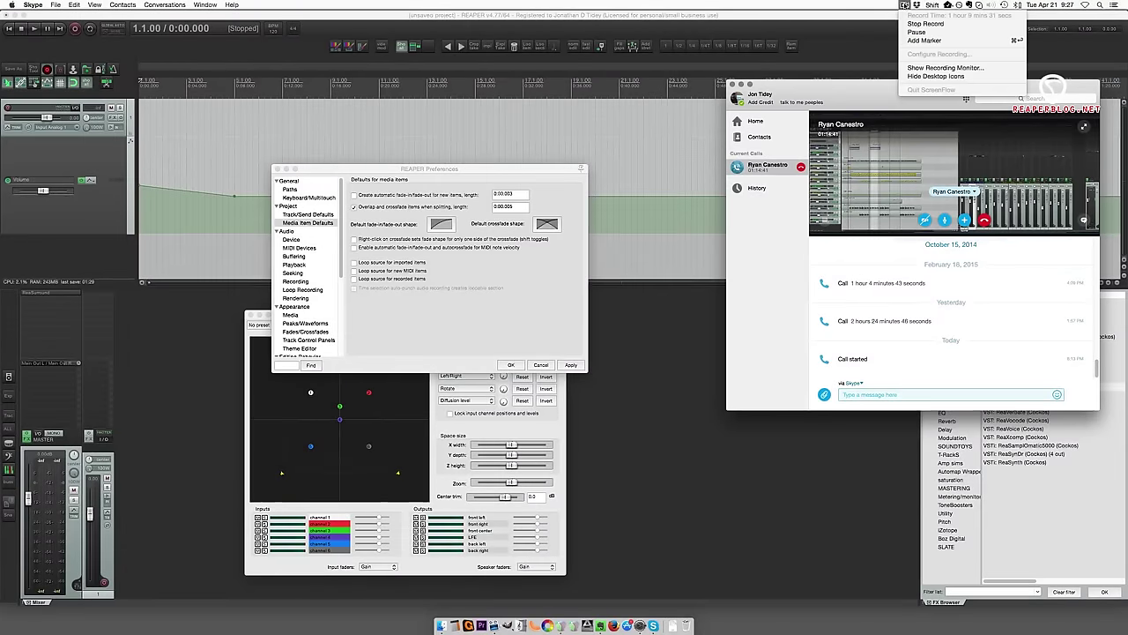
pyautogui.click(845, 89)
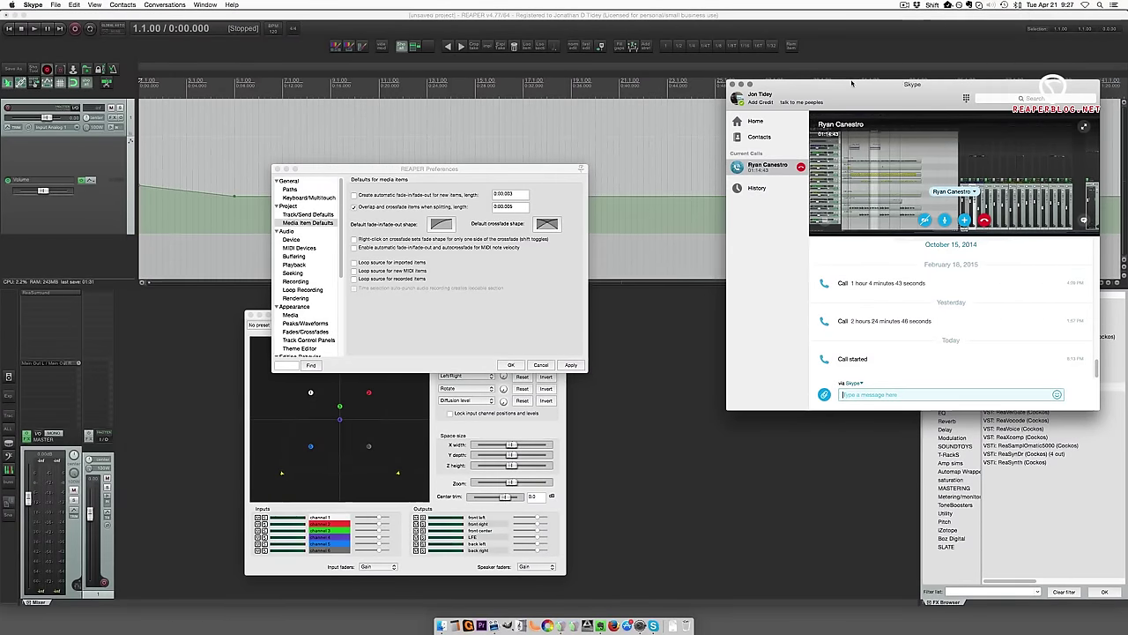
pyautogui.moveTo(844, 89); pyautogui.dragTo(818, 83)
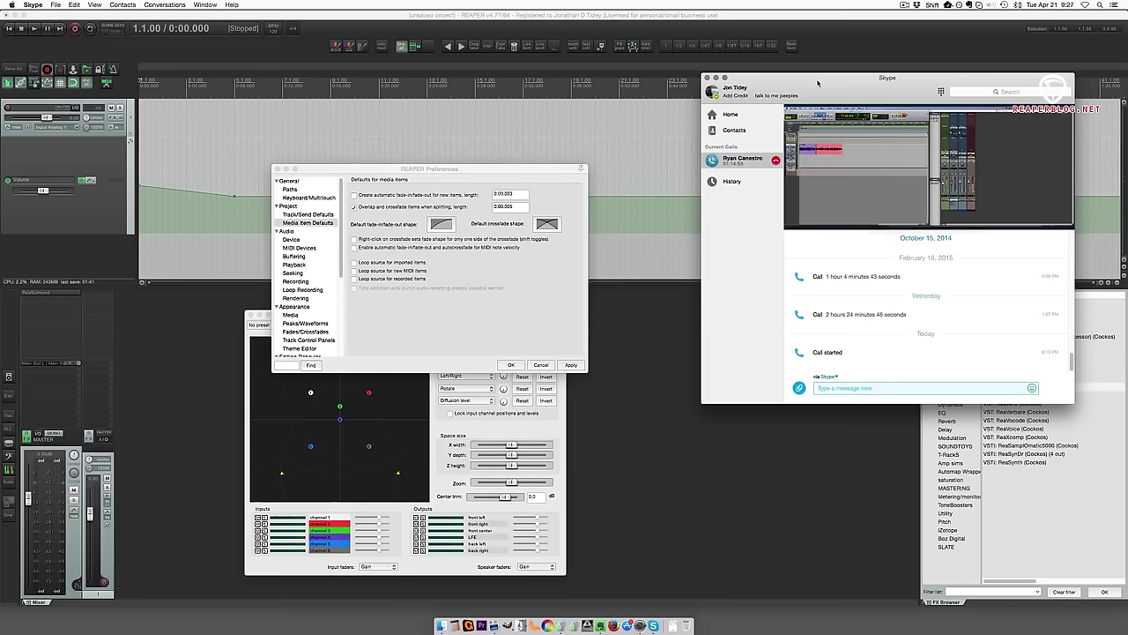
# Discard the changes in REAPER's preferences and close the master track's ReaSurround window.
pyautogui.click(541, 364)
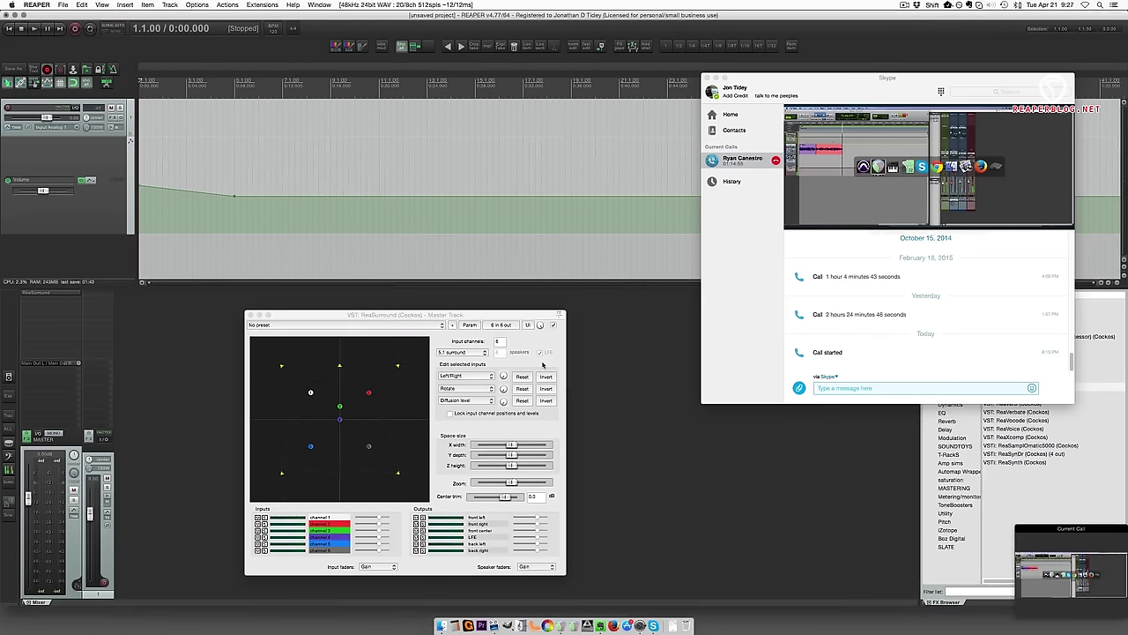
pyautogui.click(249, 314)
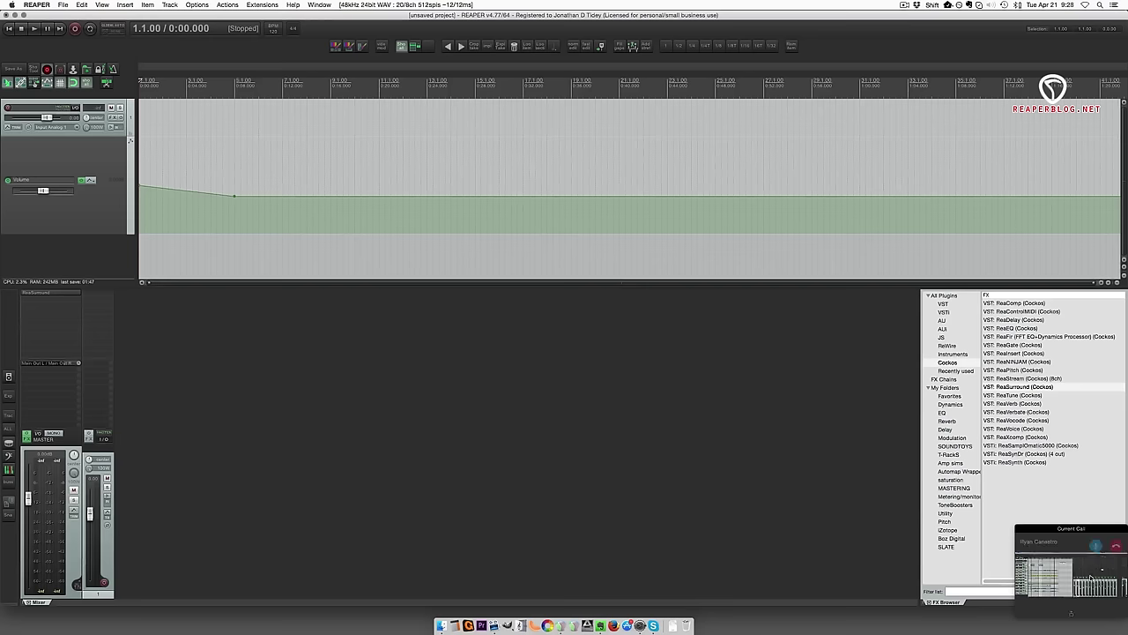
# Reopen the Skype call, look at the shared Pro Tools session full screen, and return the call to its window.
pyautogui.click(1071, 612)
pyautogui.click(1099, 582)
pyautogui.click(784, 479)
pyautogui.click(1068, 574)
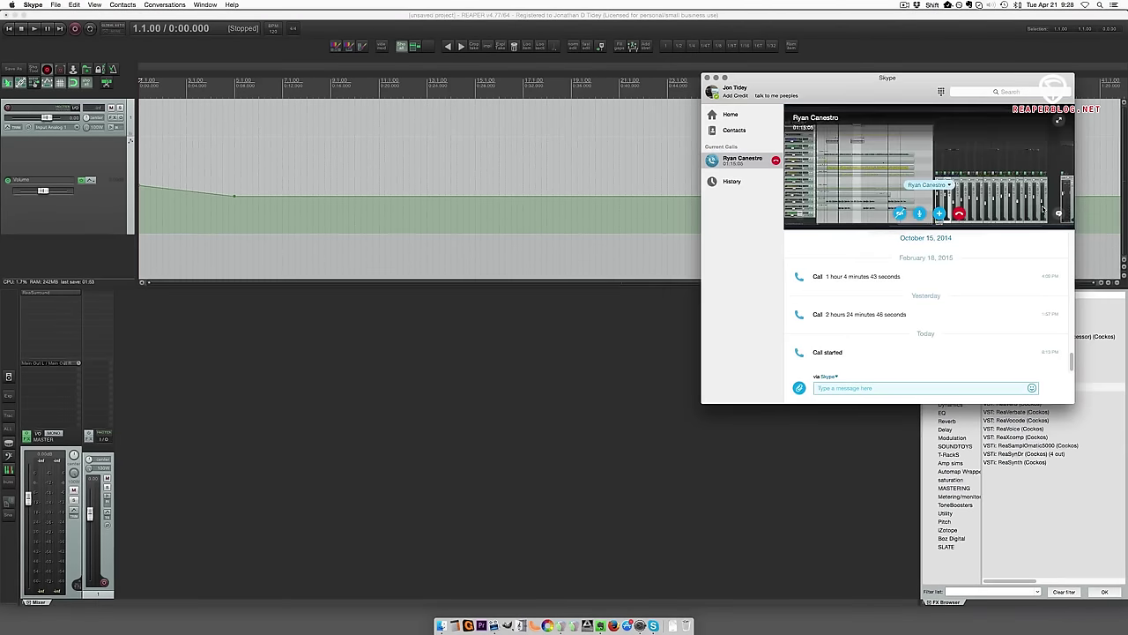
pyautogui.click(1059, 122)
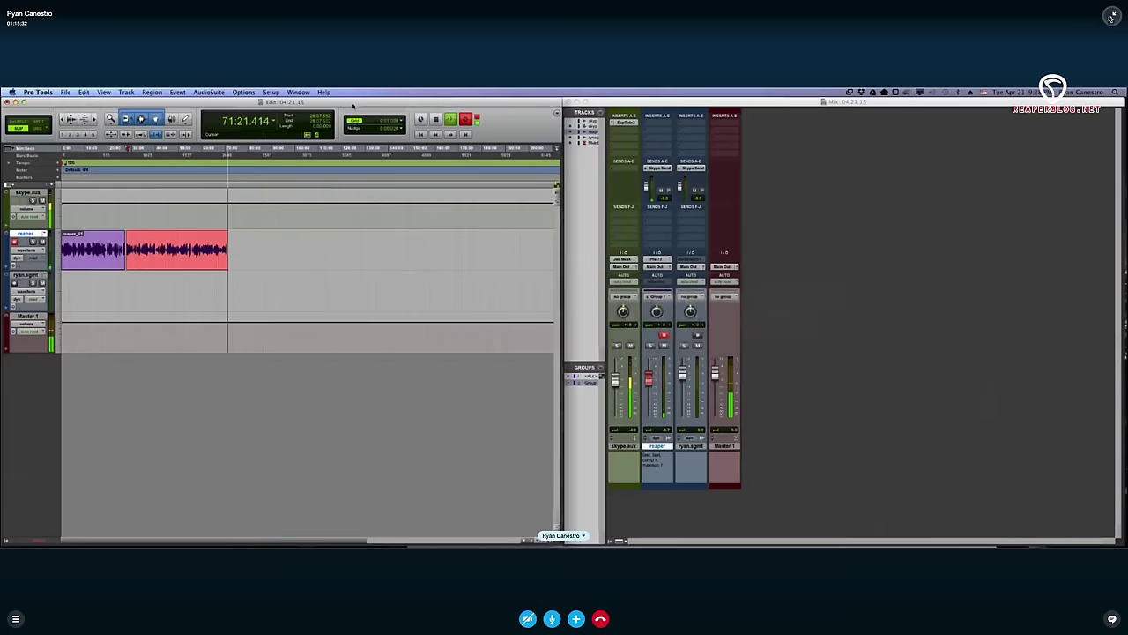
pyautogui.click(1111, 17)
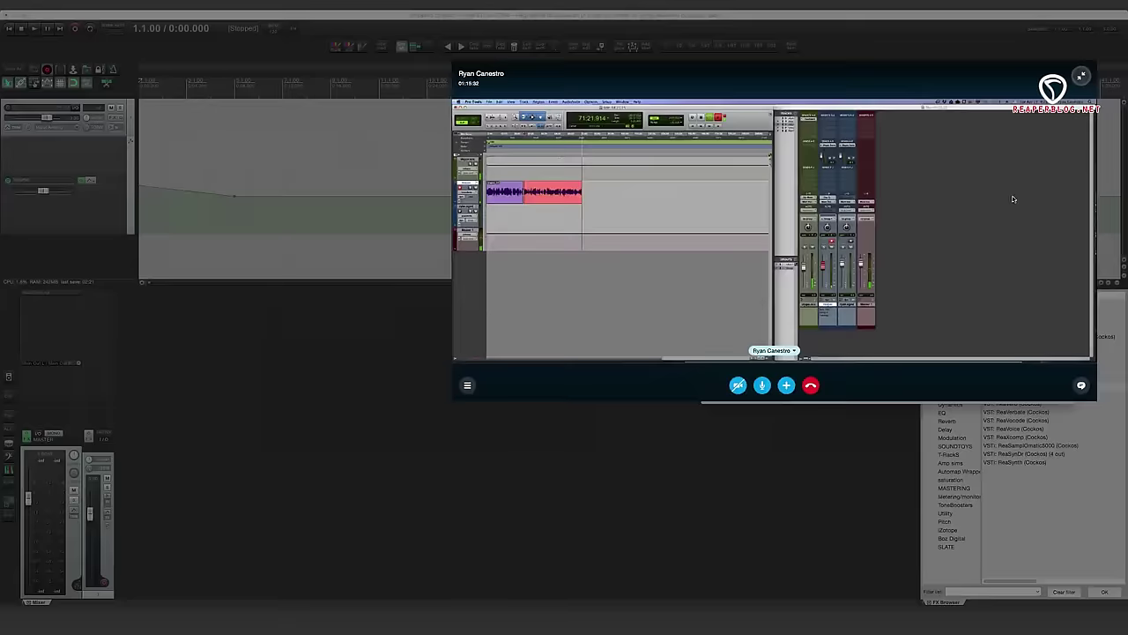